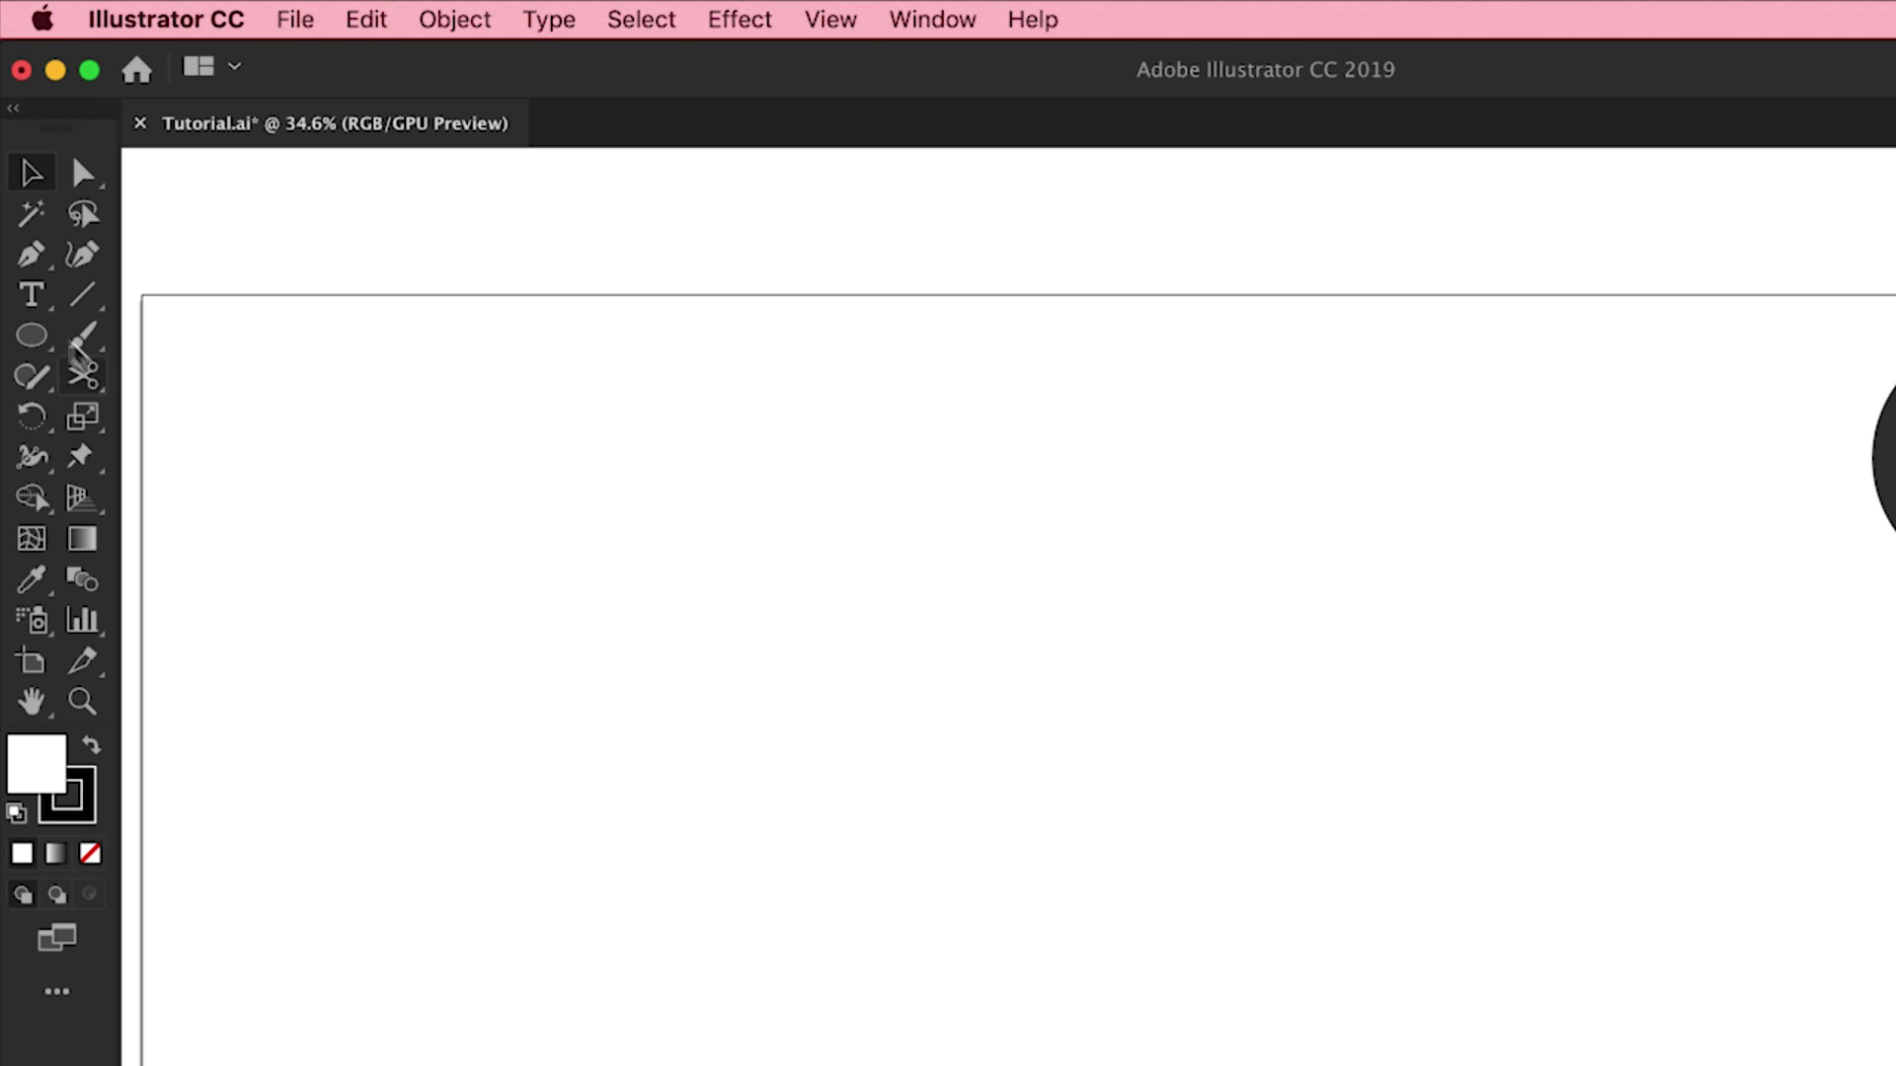
- Draw a 600 × 600 px circle with the Ellipse Tool and centre it on the artboard
click(22, 223)
click(30, 334)
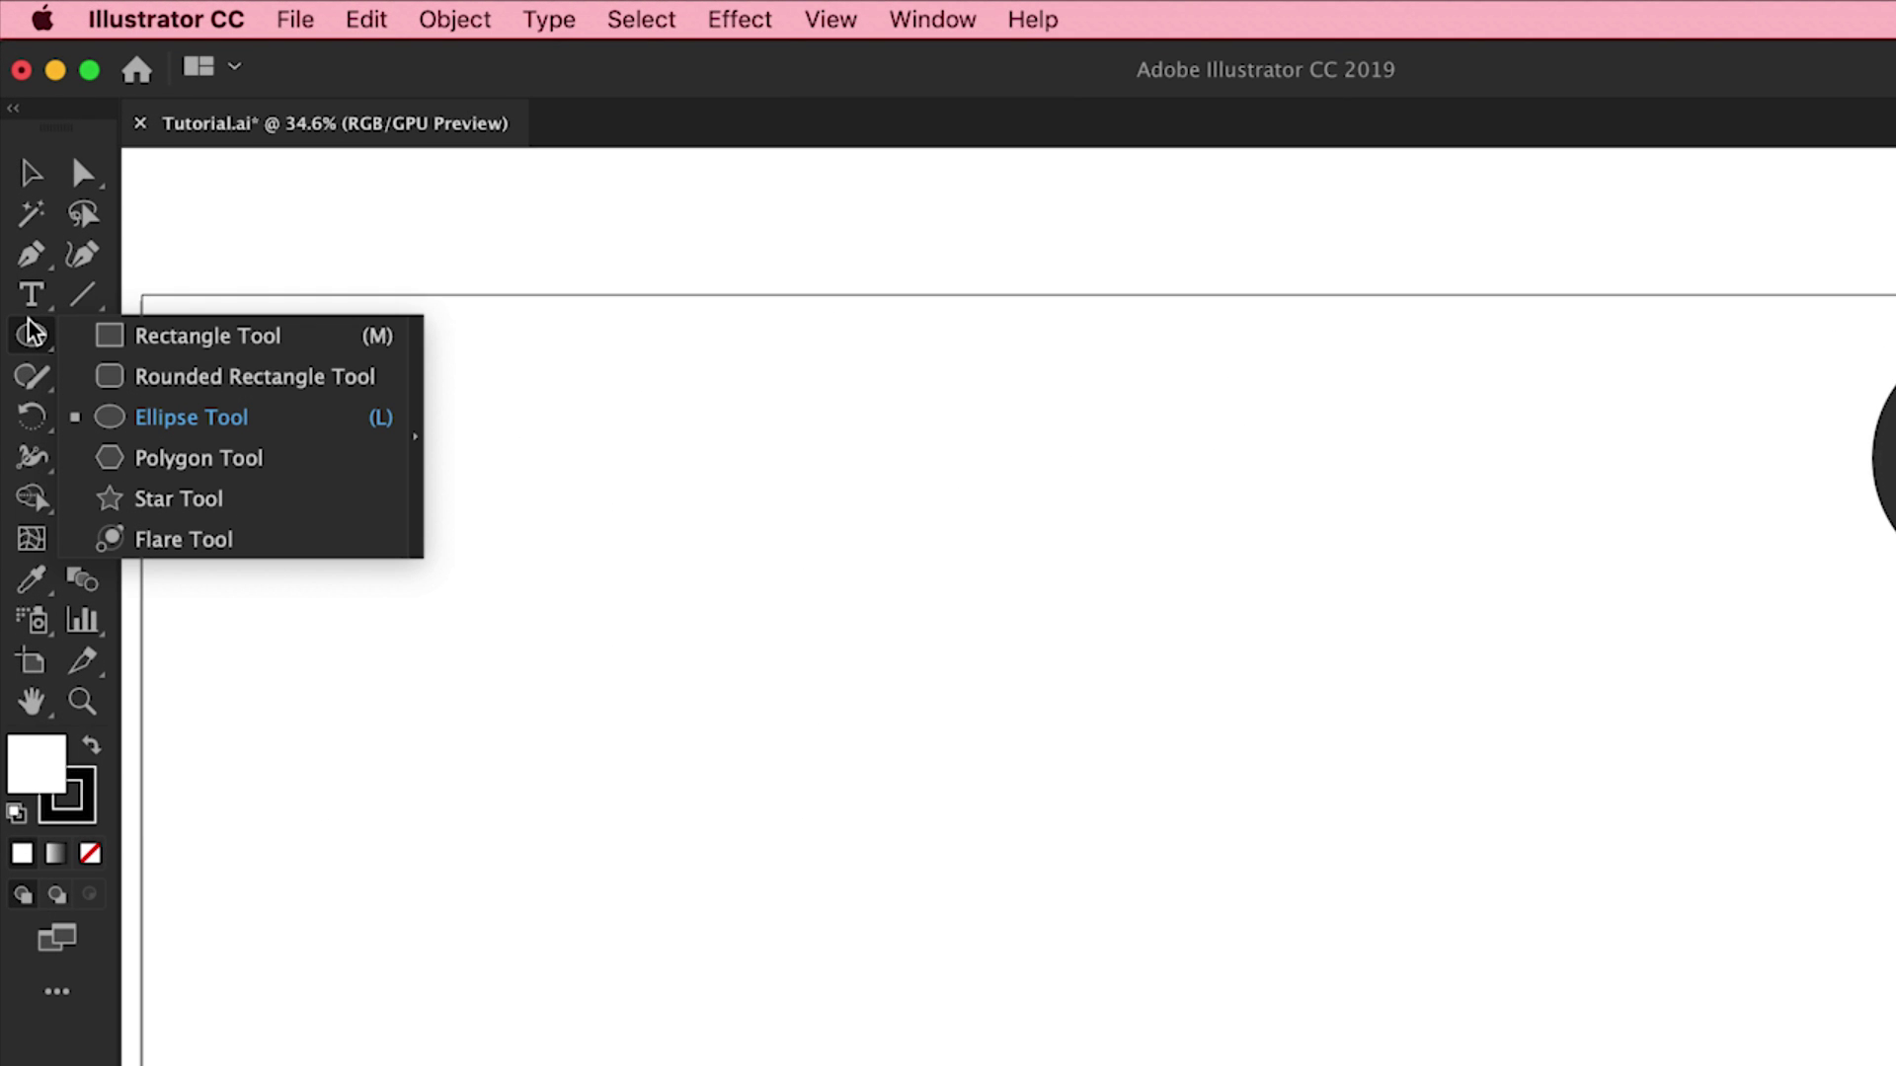
click(219, 418)
click(1127, 884)
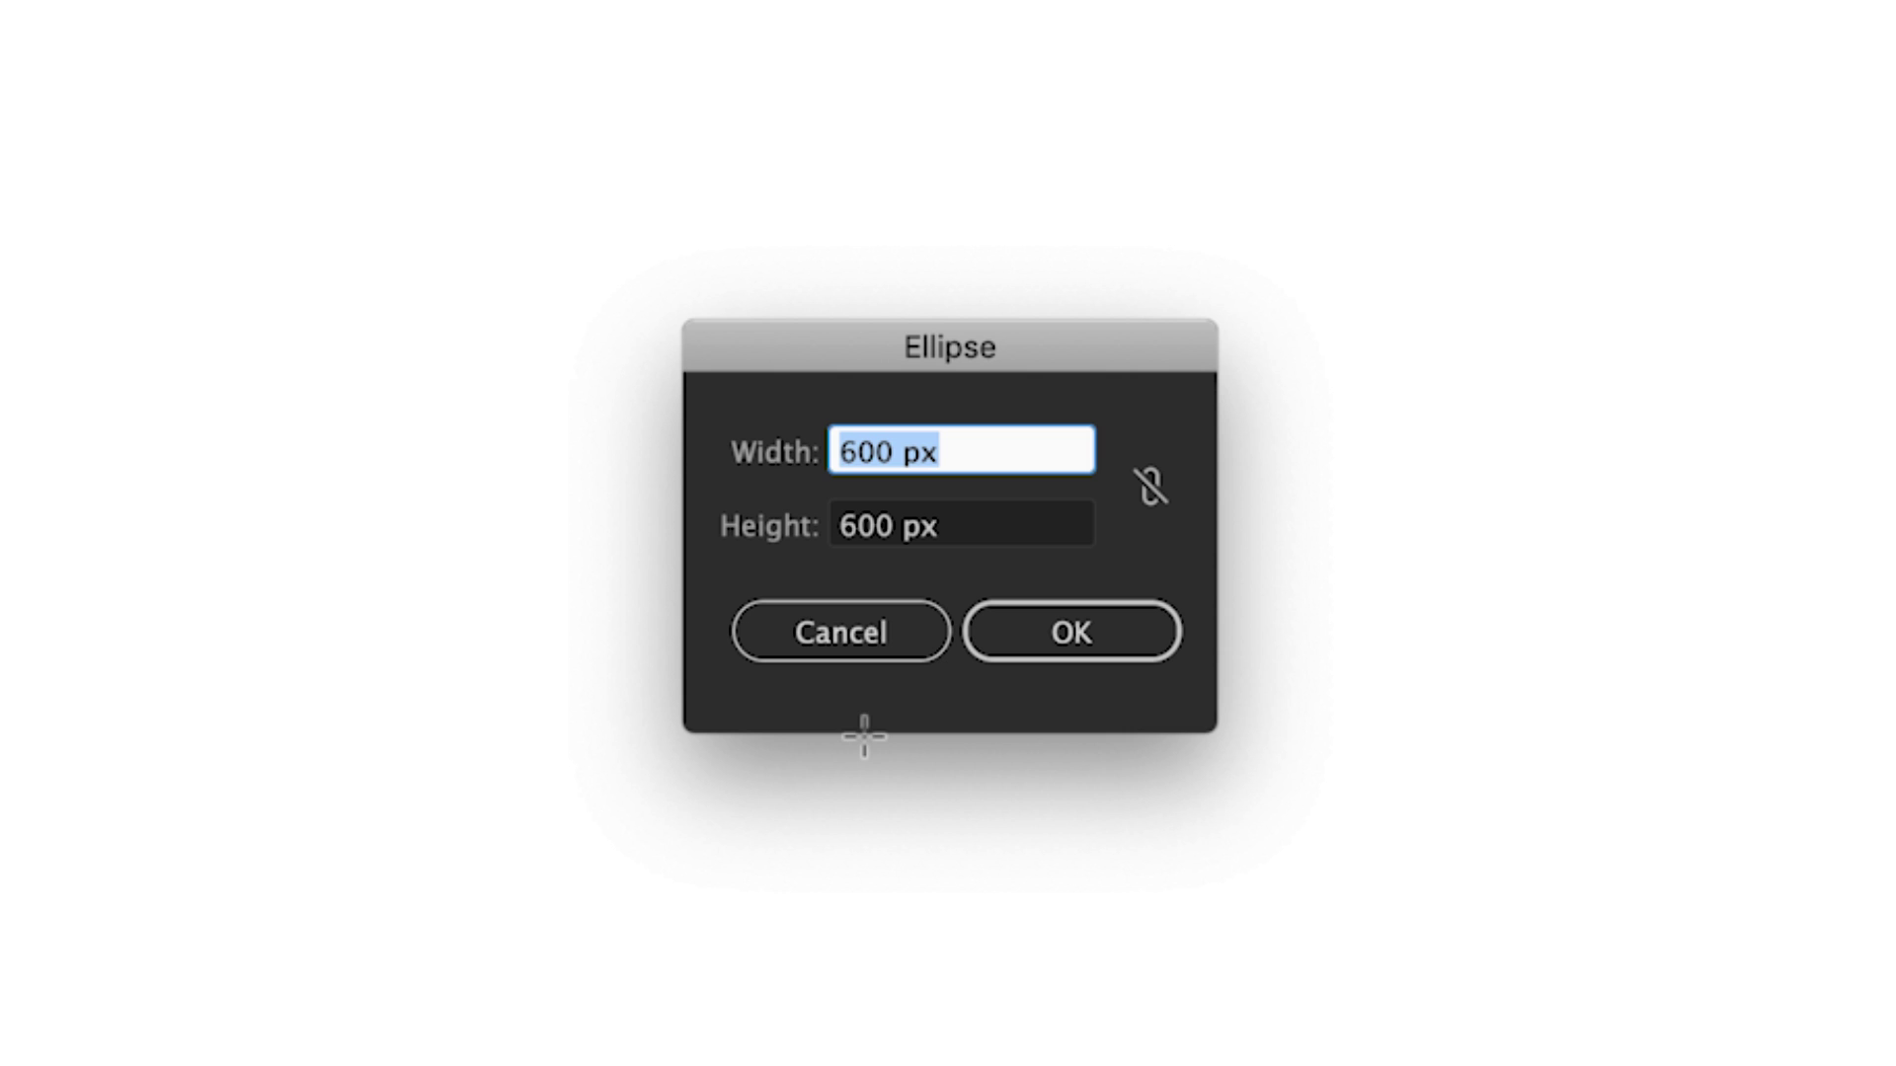
click(1086, 637)
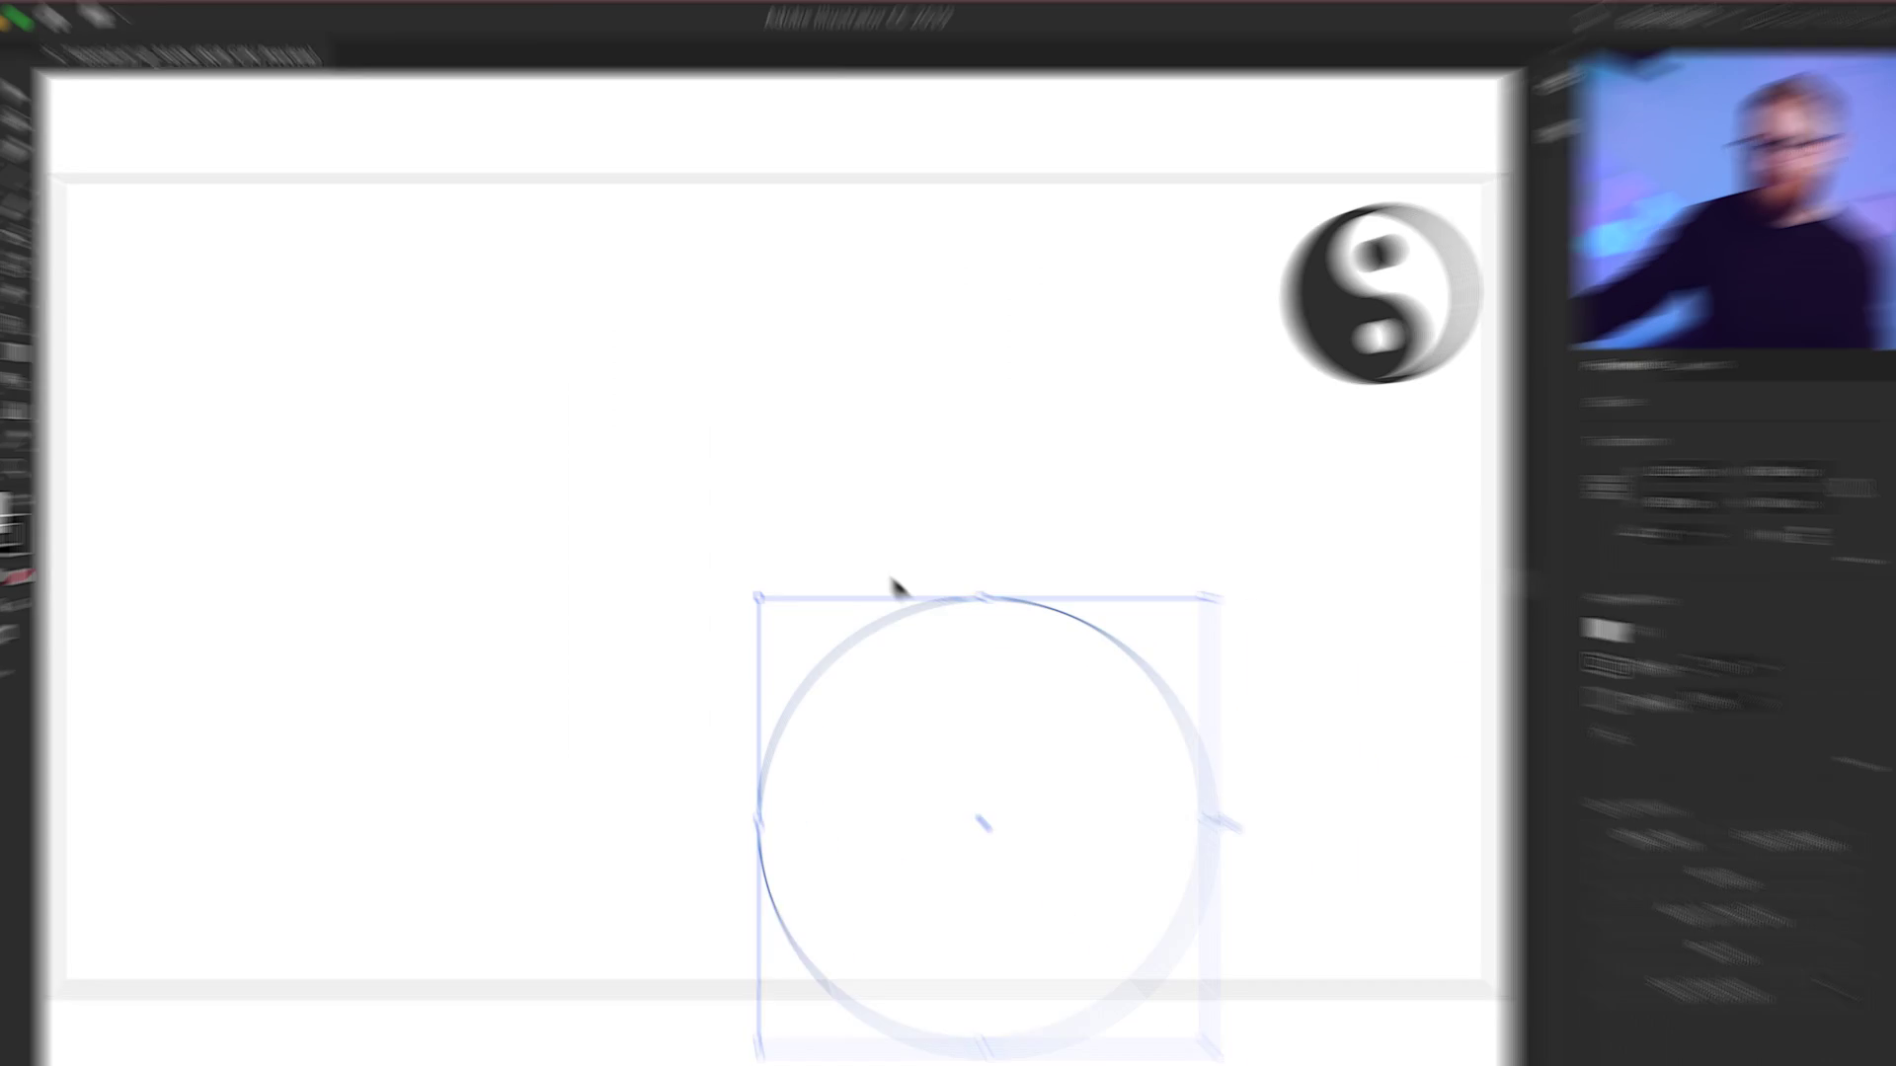
drag(921, 613, 704, 374)
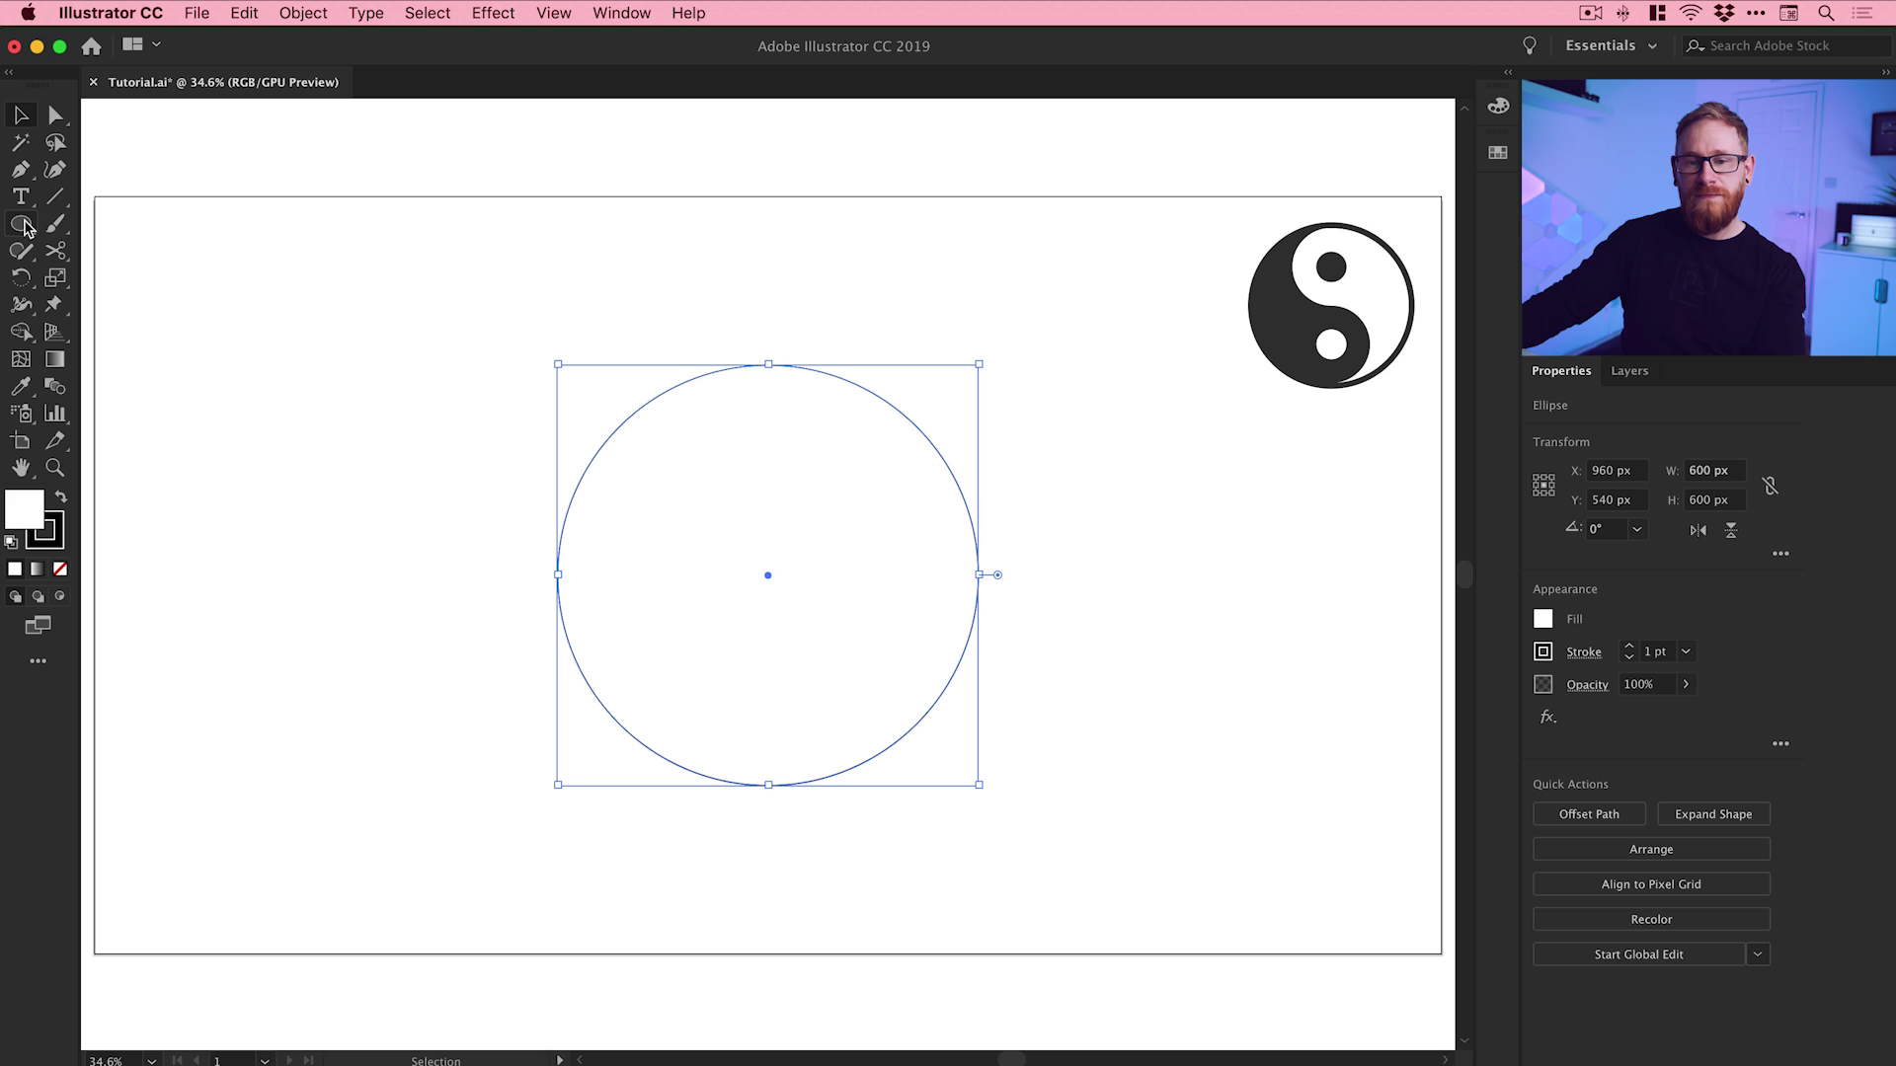
- Add a 300 × 300 px circle to the upper left of the big one
click(23, 225)
click(332, 382)
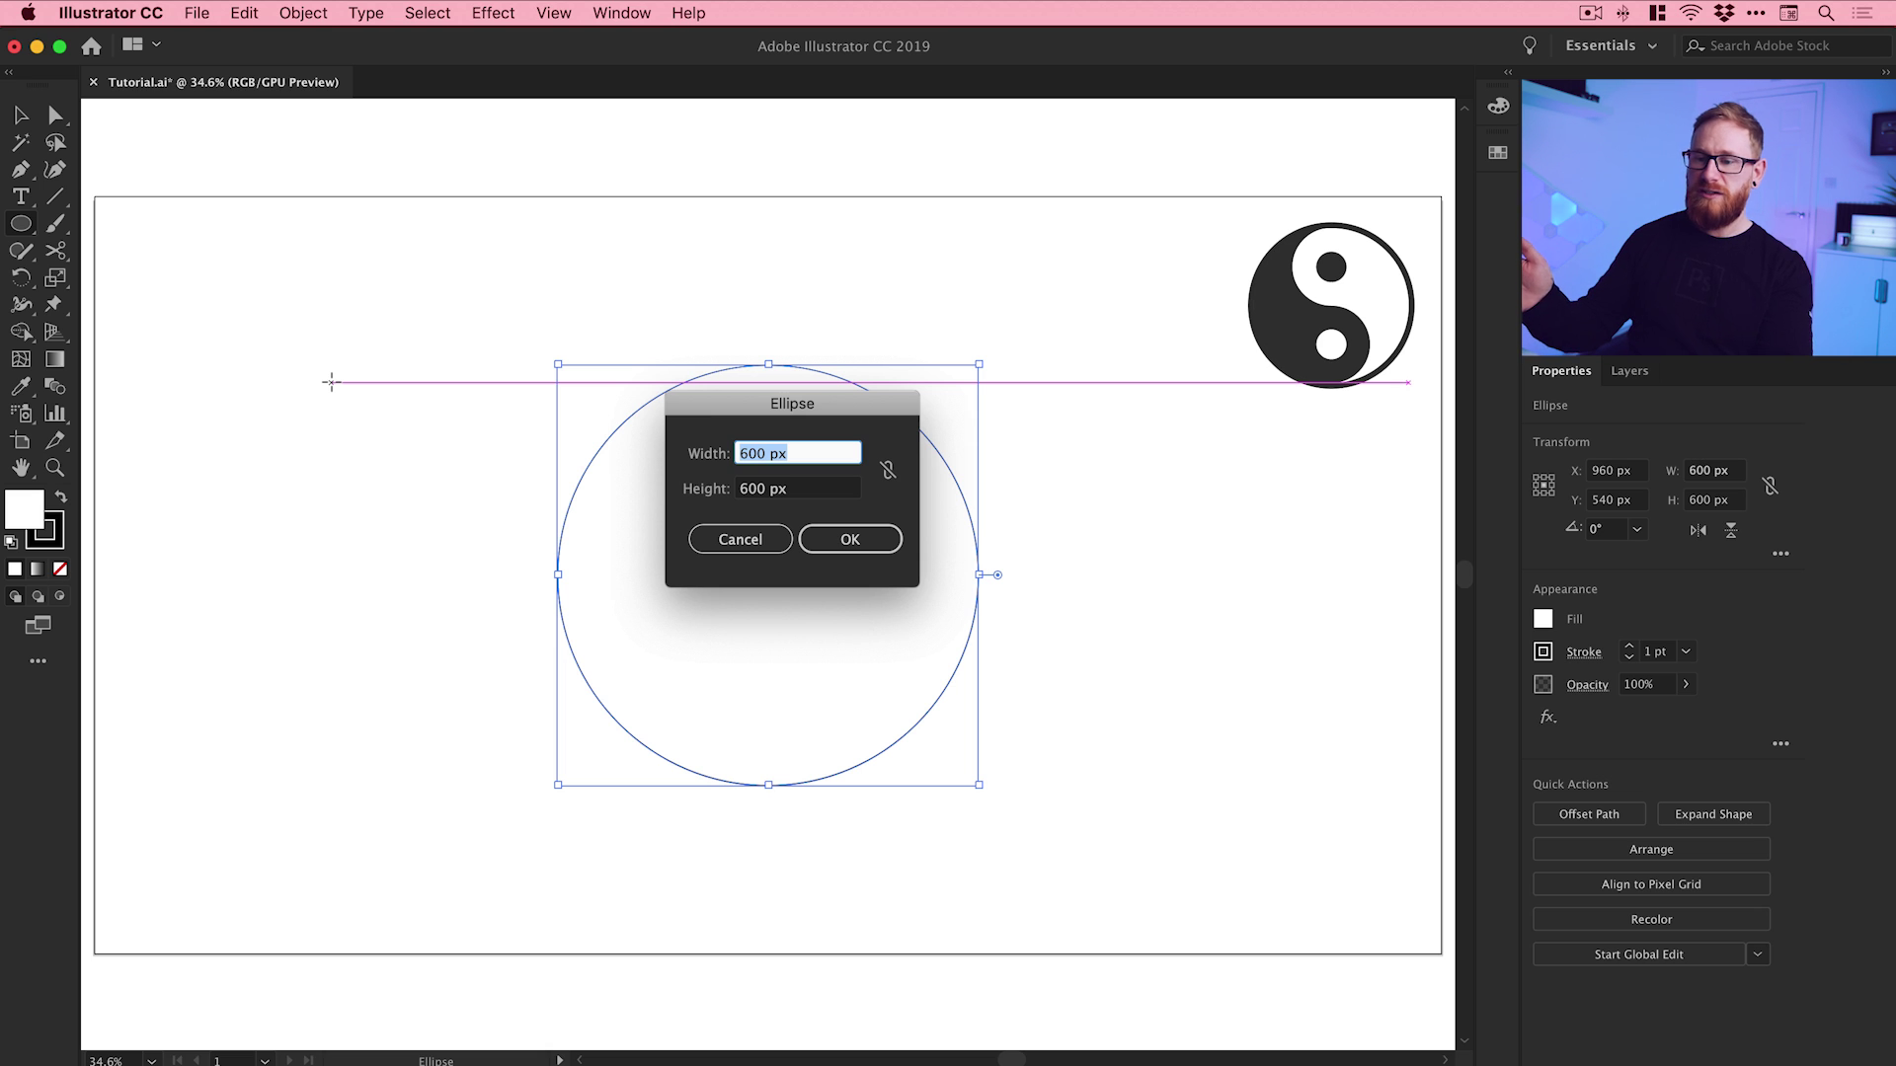
text(300)
key(Tab)
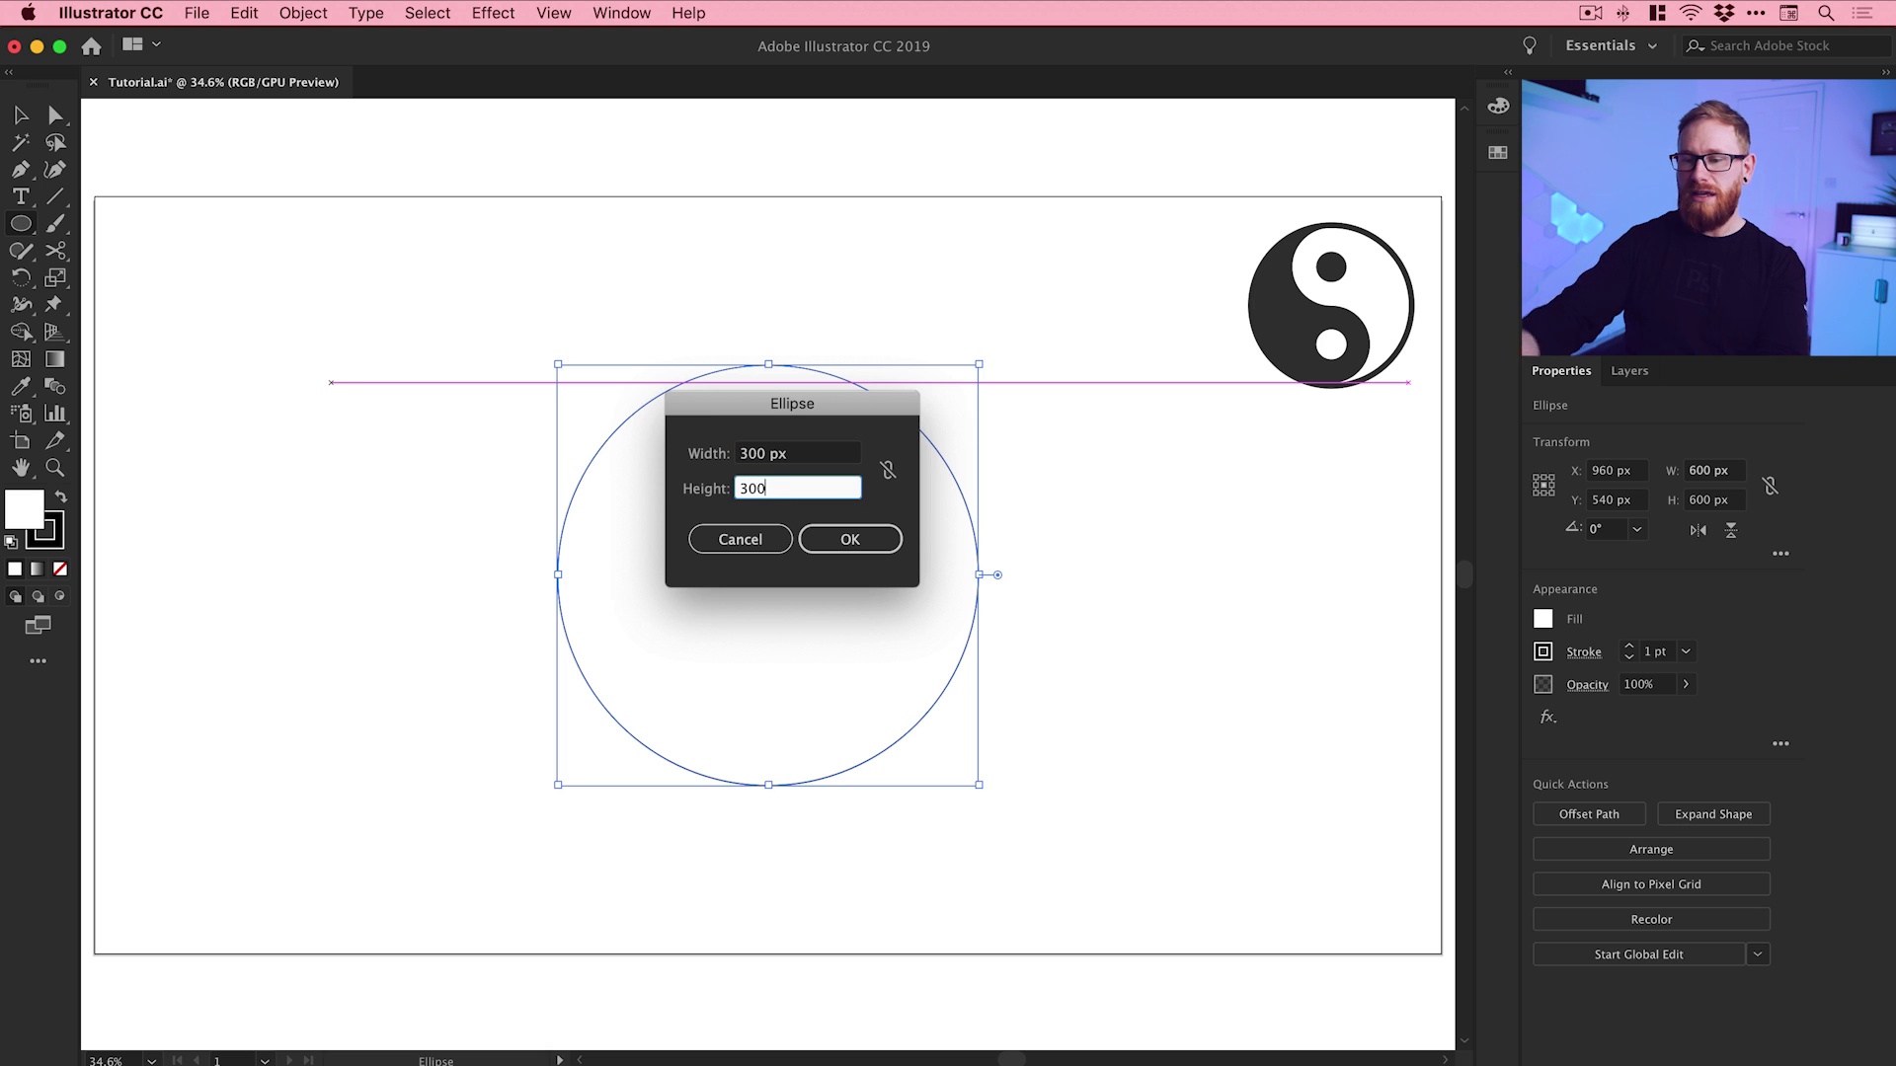
key(Return)
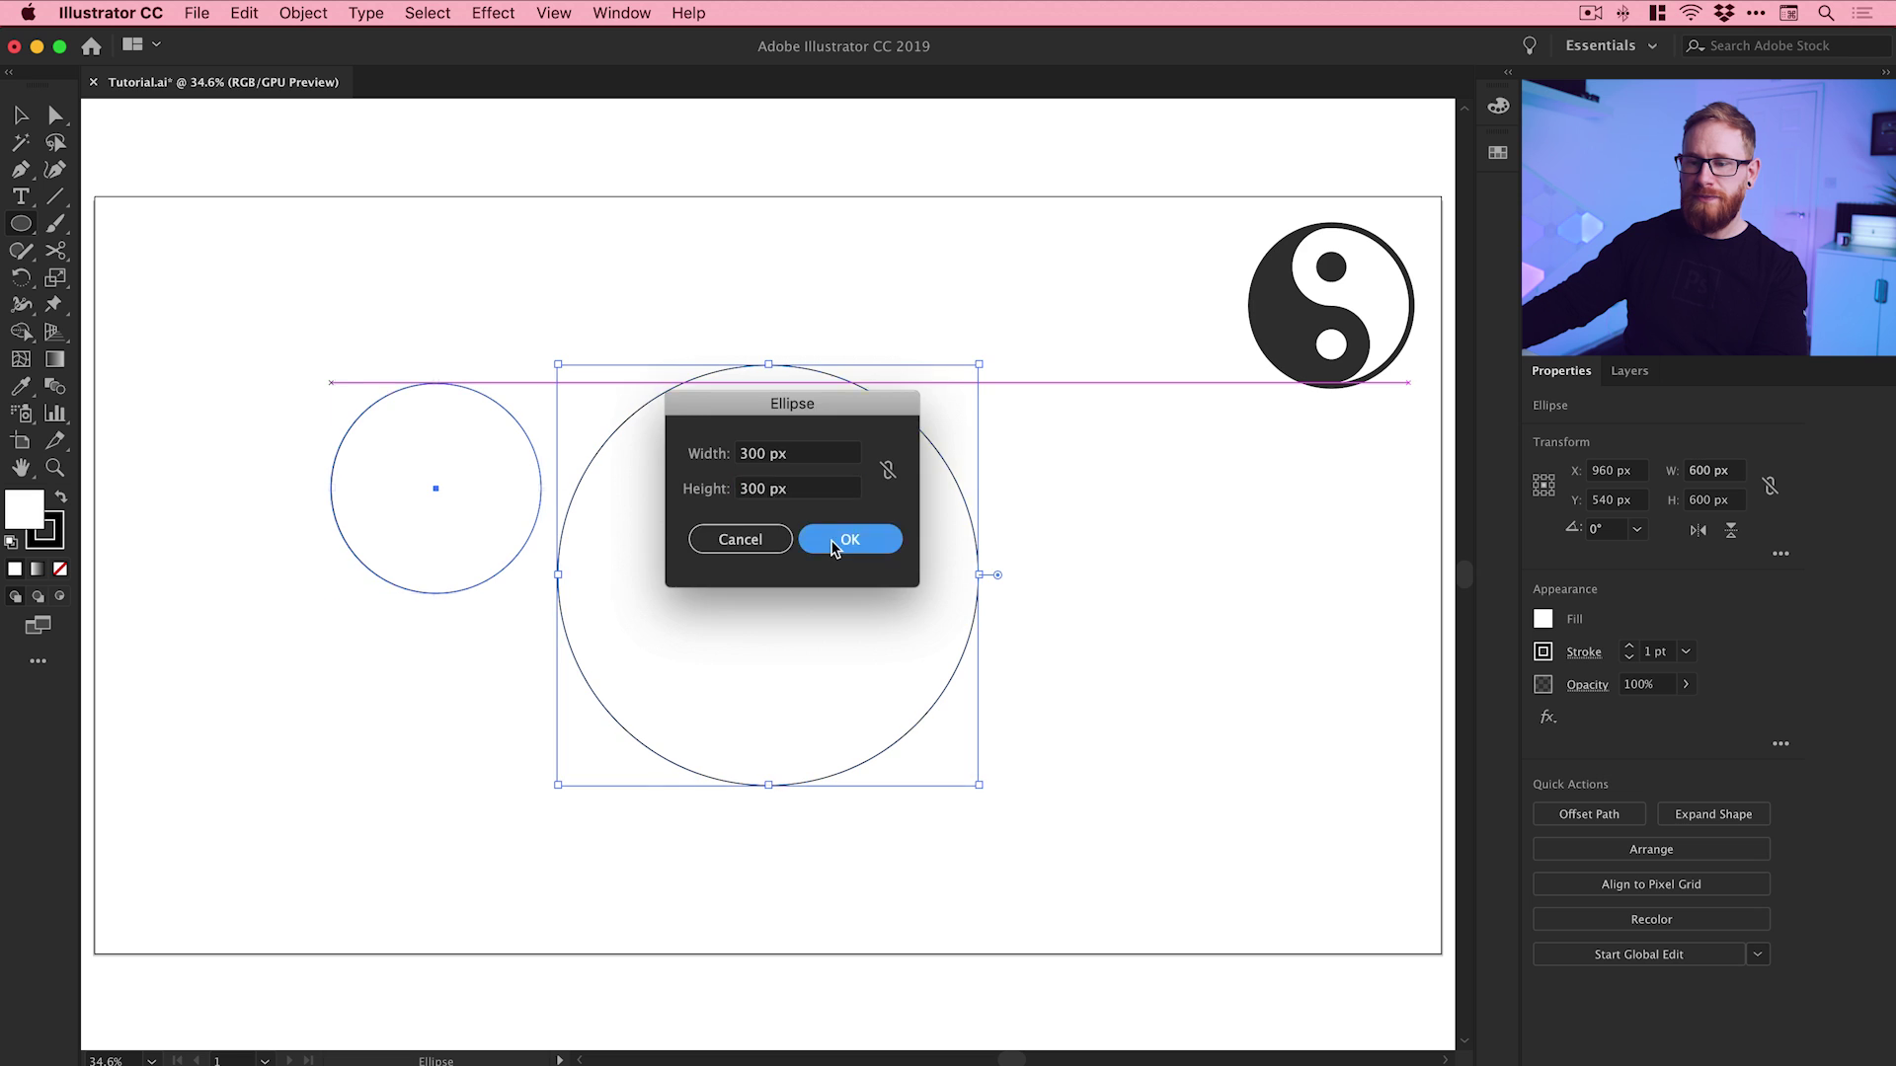
- Select both circles and set their fill to None
key(v)
drag(241, 262, 1114, 849)
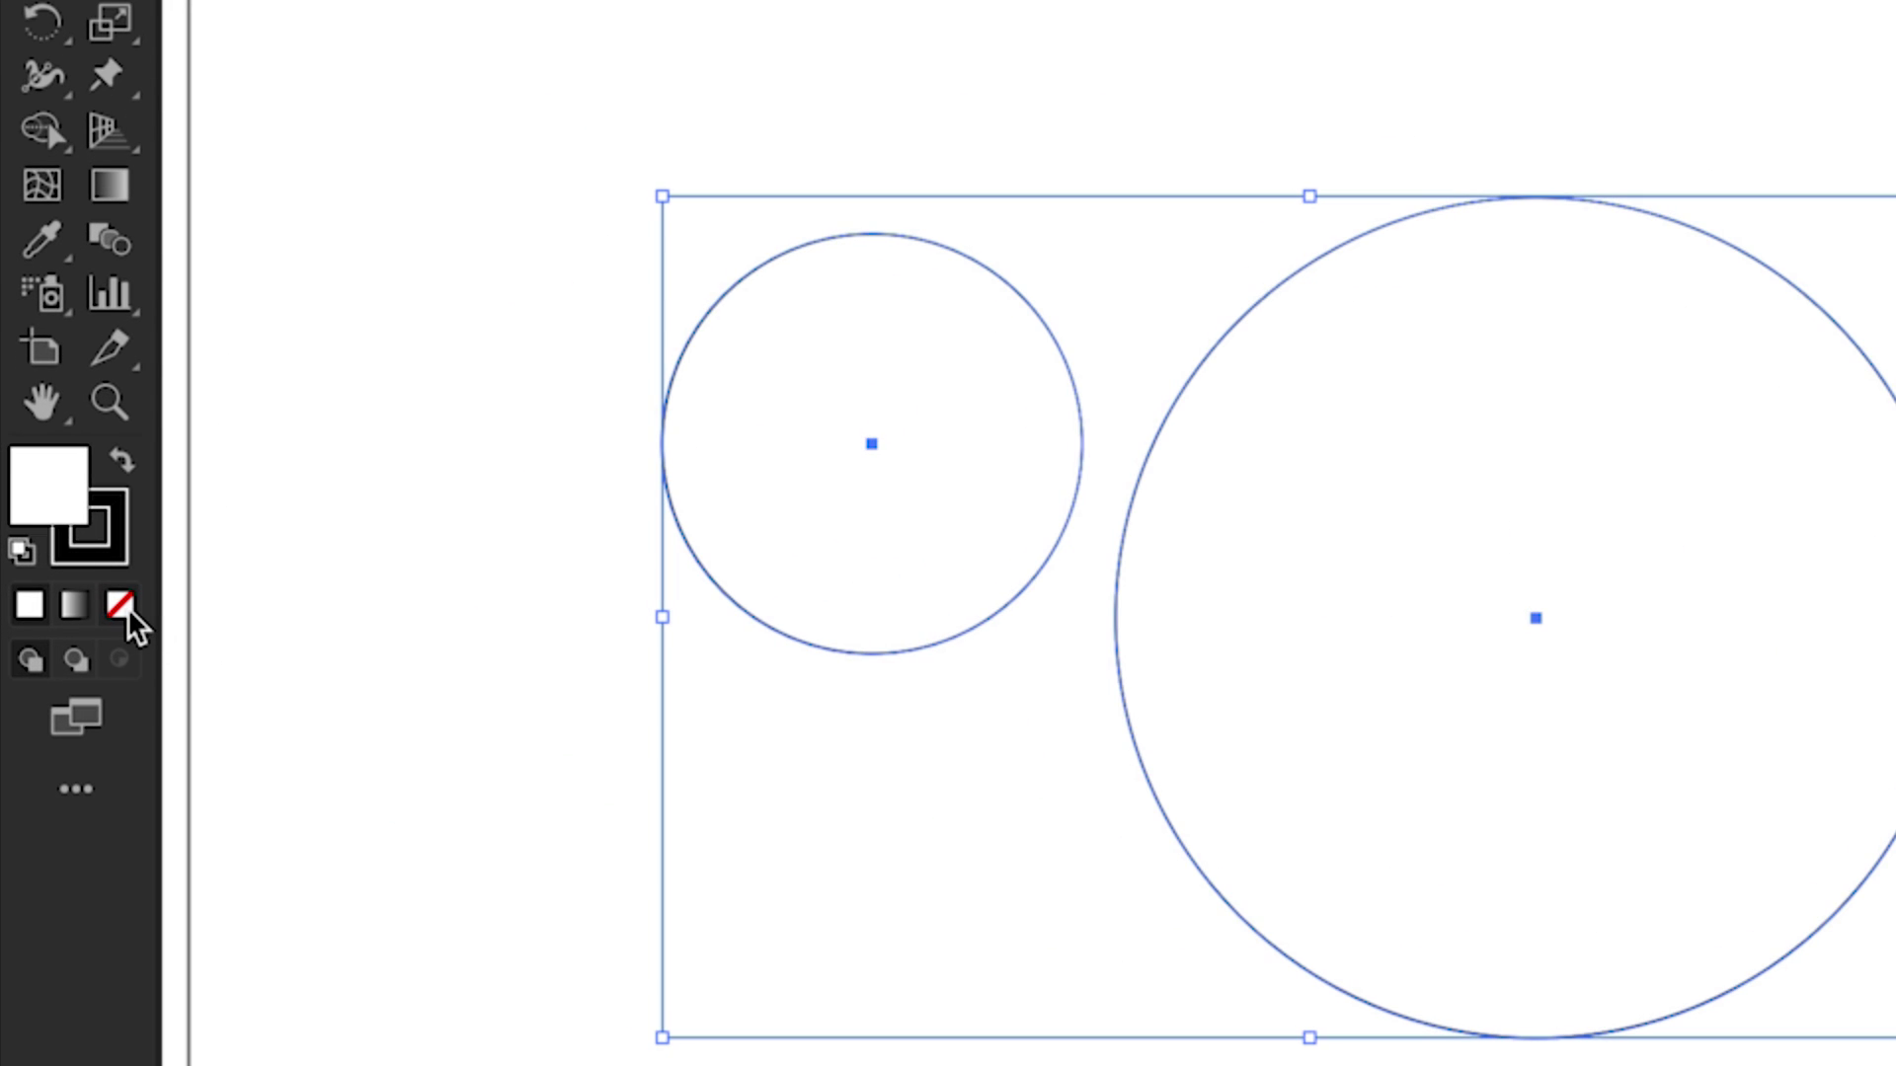
click(120, 605)
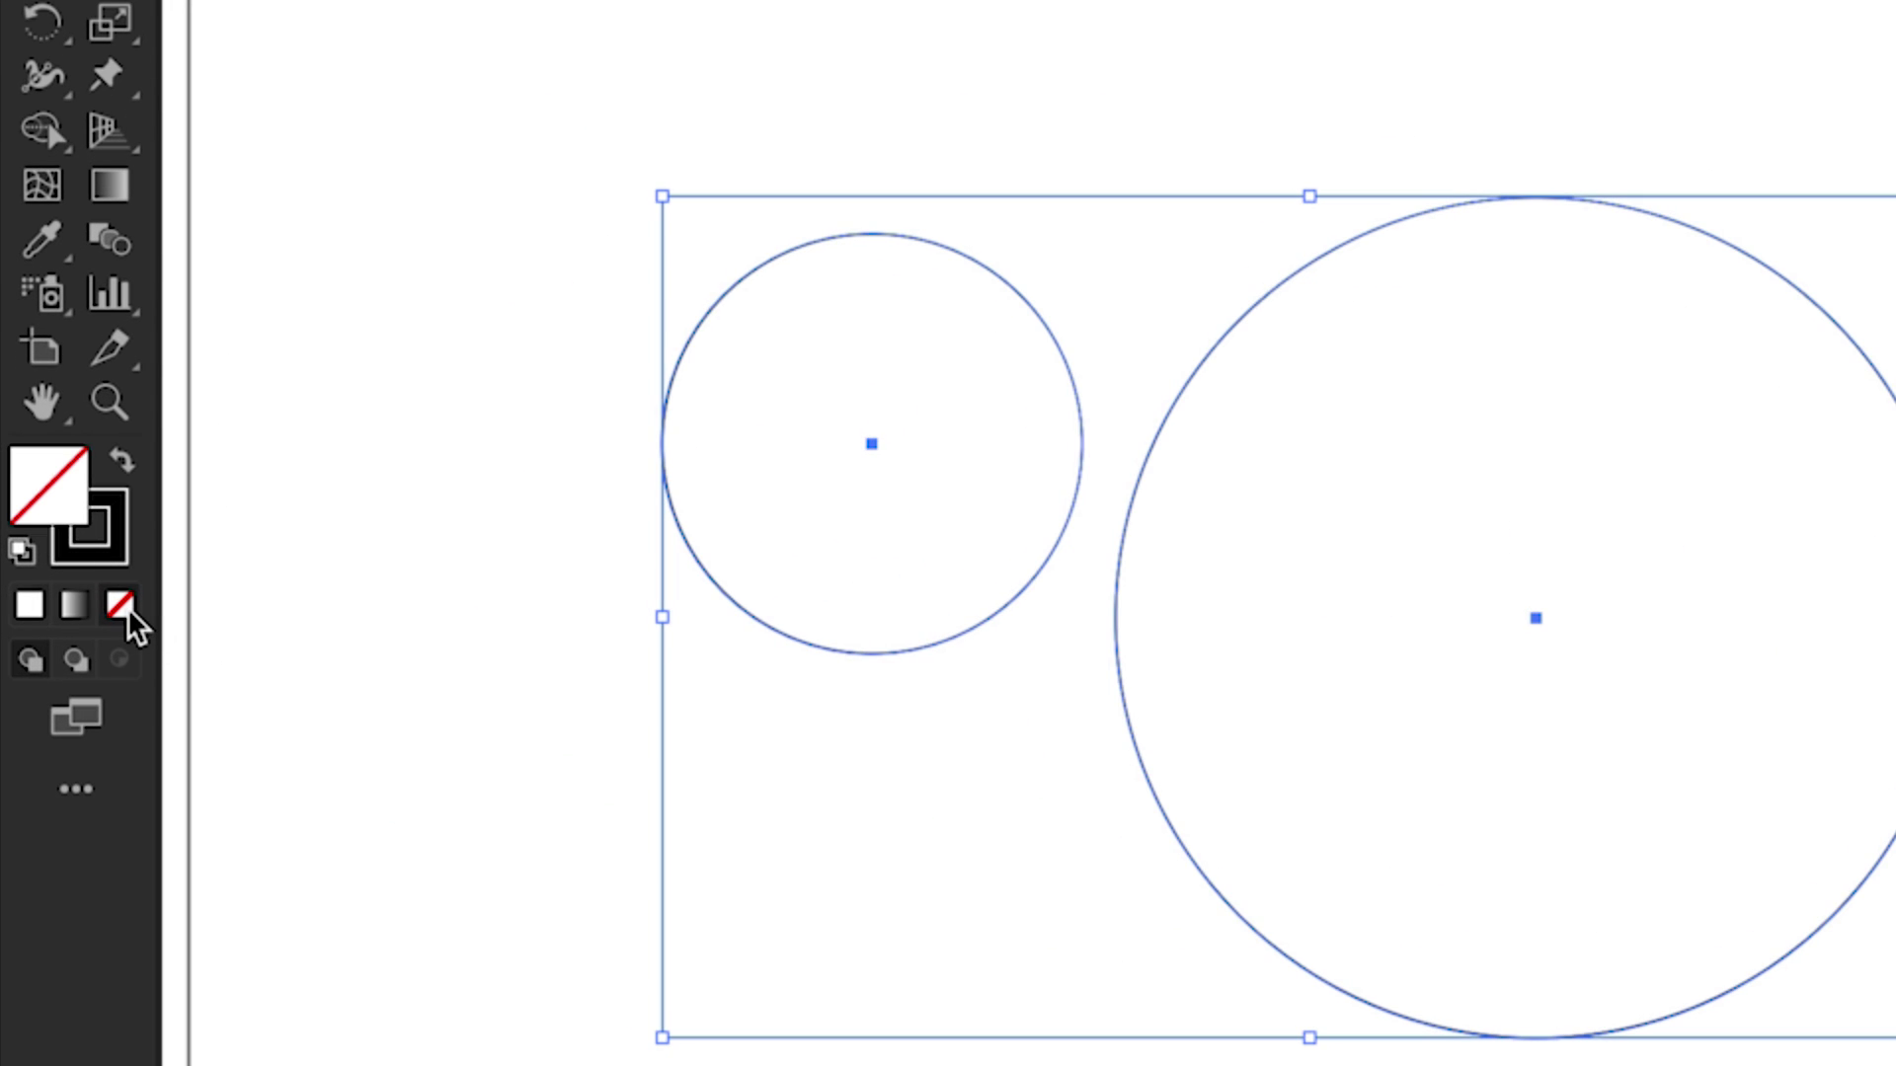
- Stroke both circles with RGB Red and make that swatch global
click(125, 538)
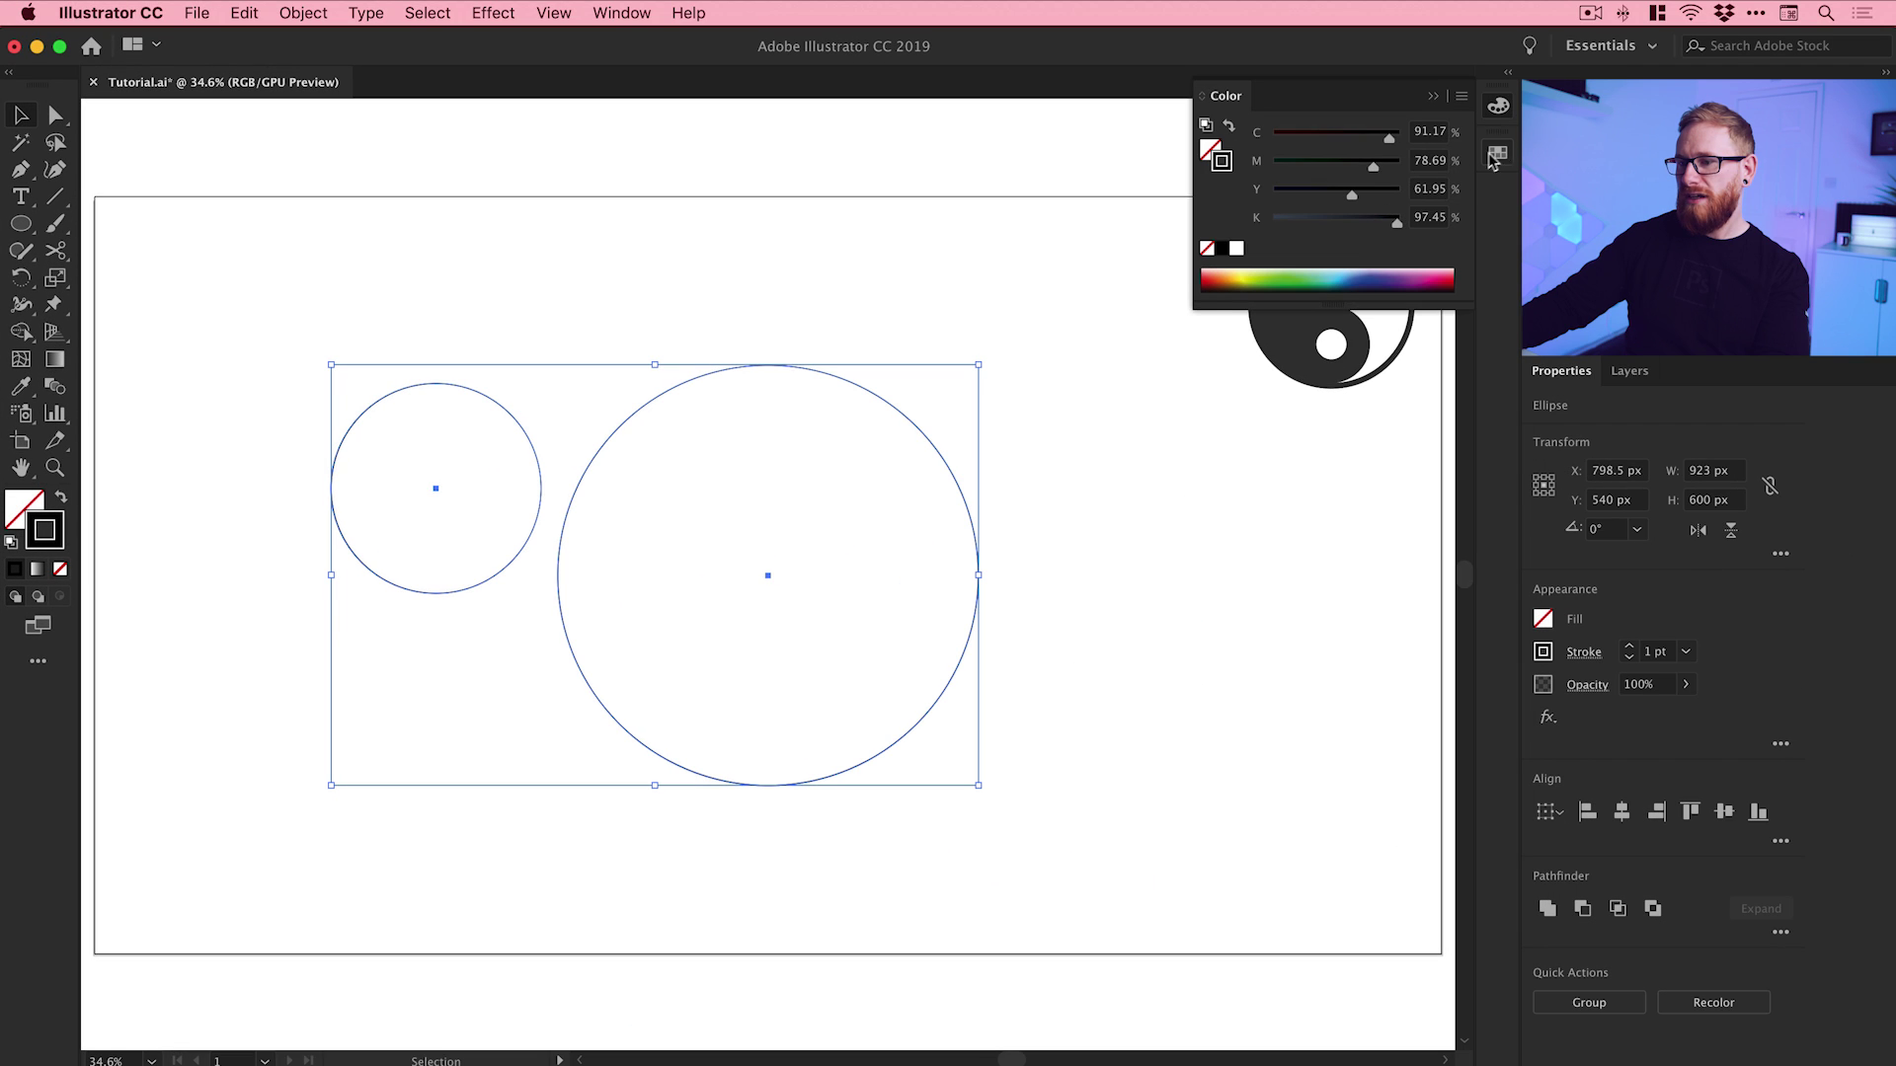
click(1498, 153)
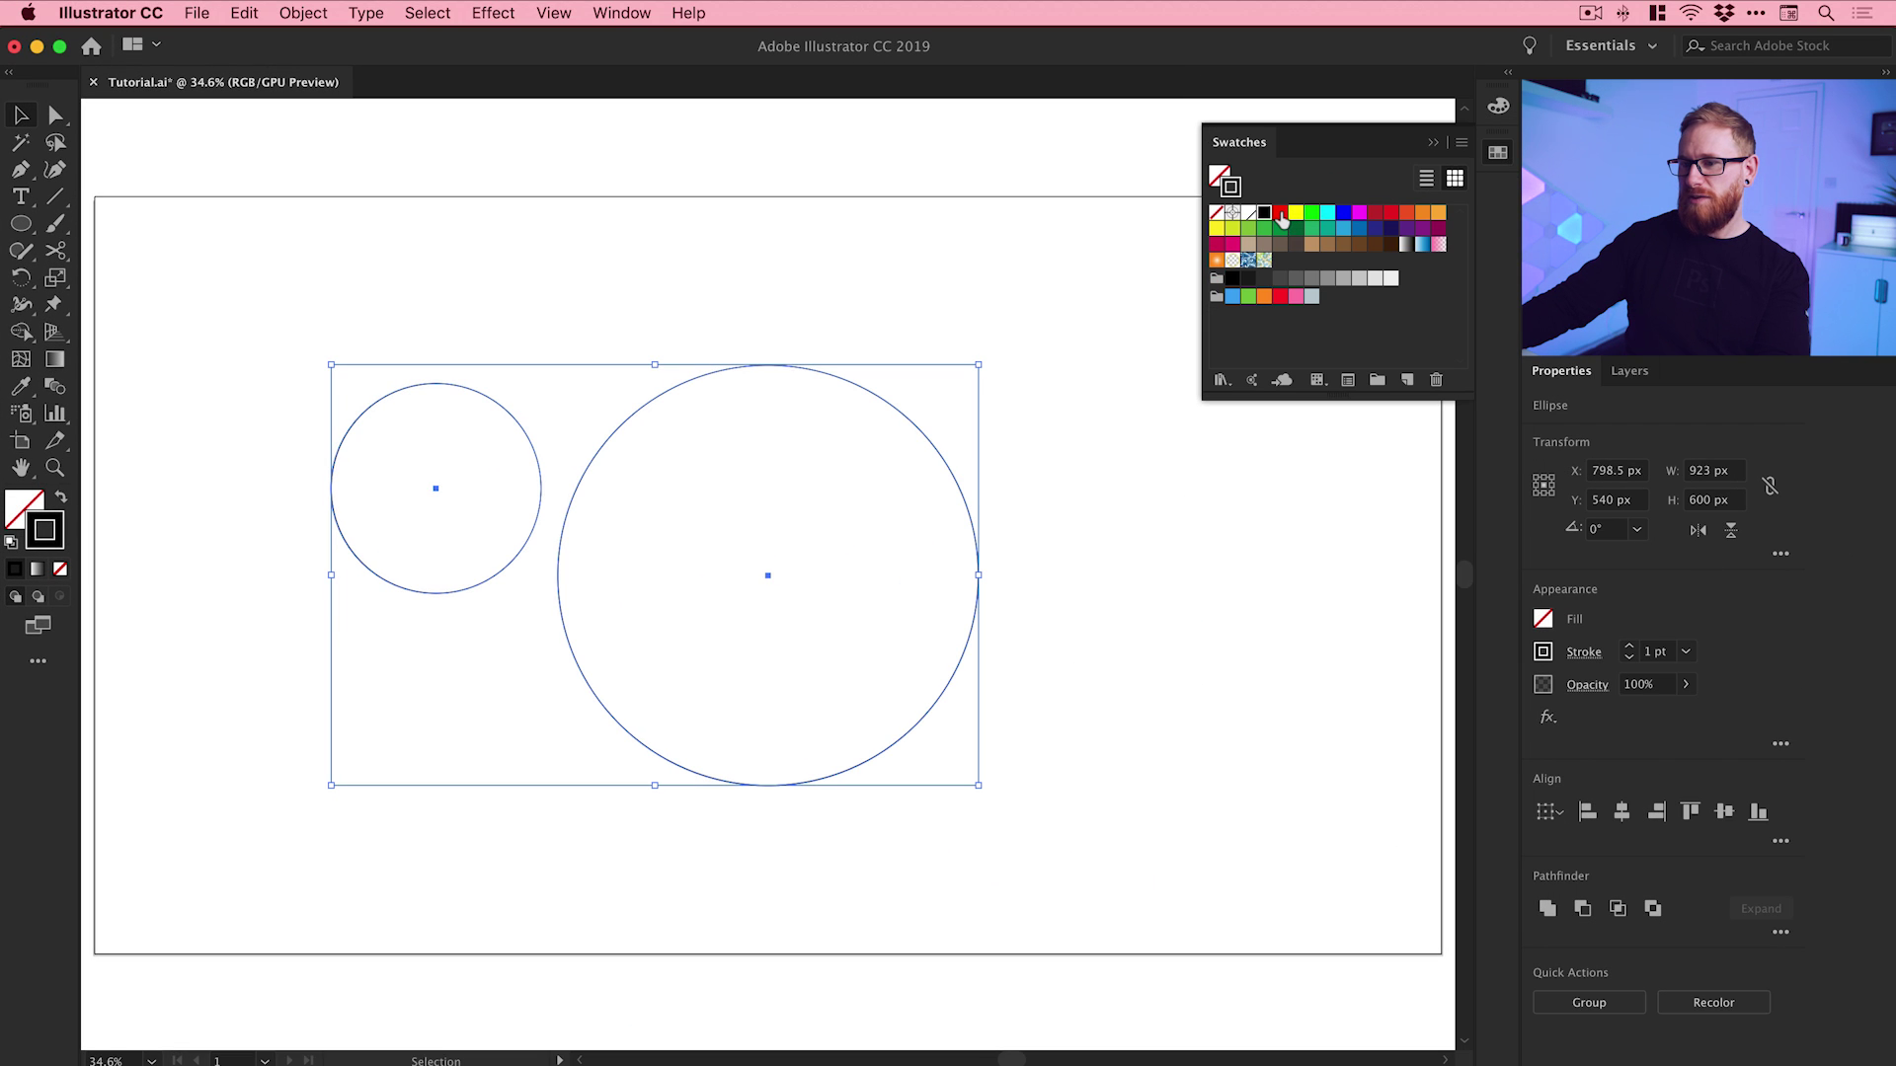
double_click(1280, 213)
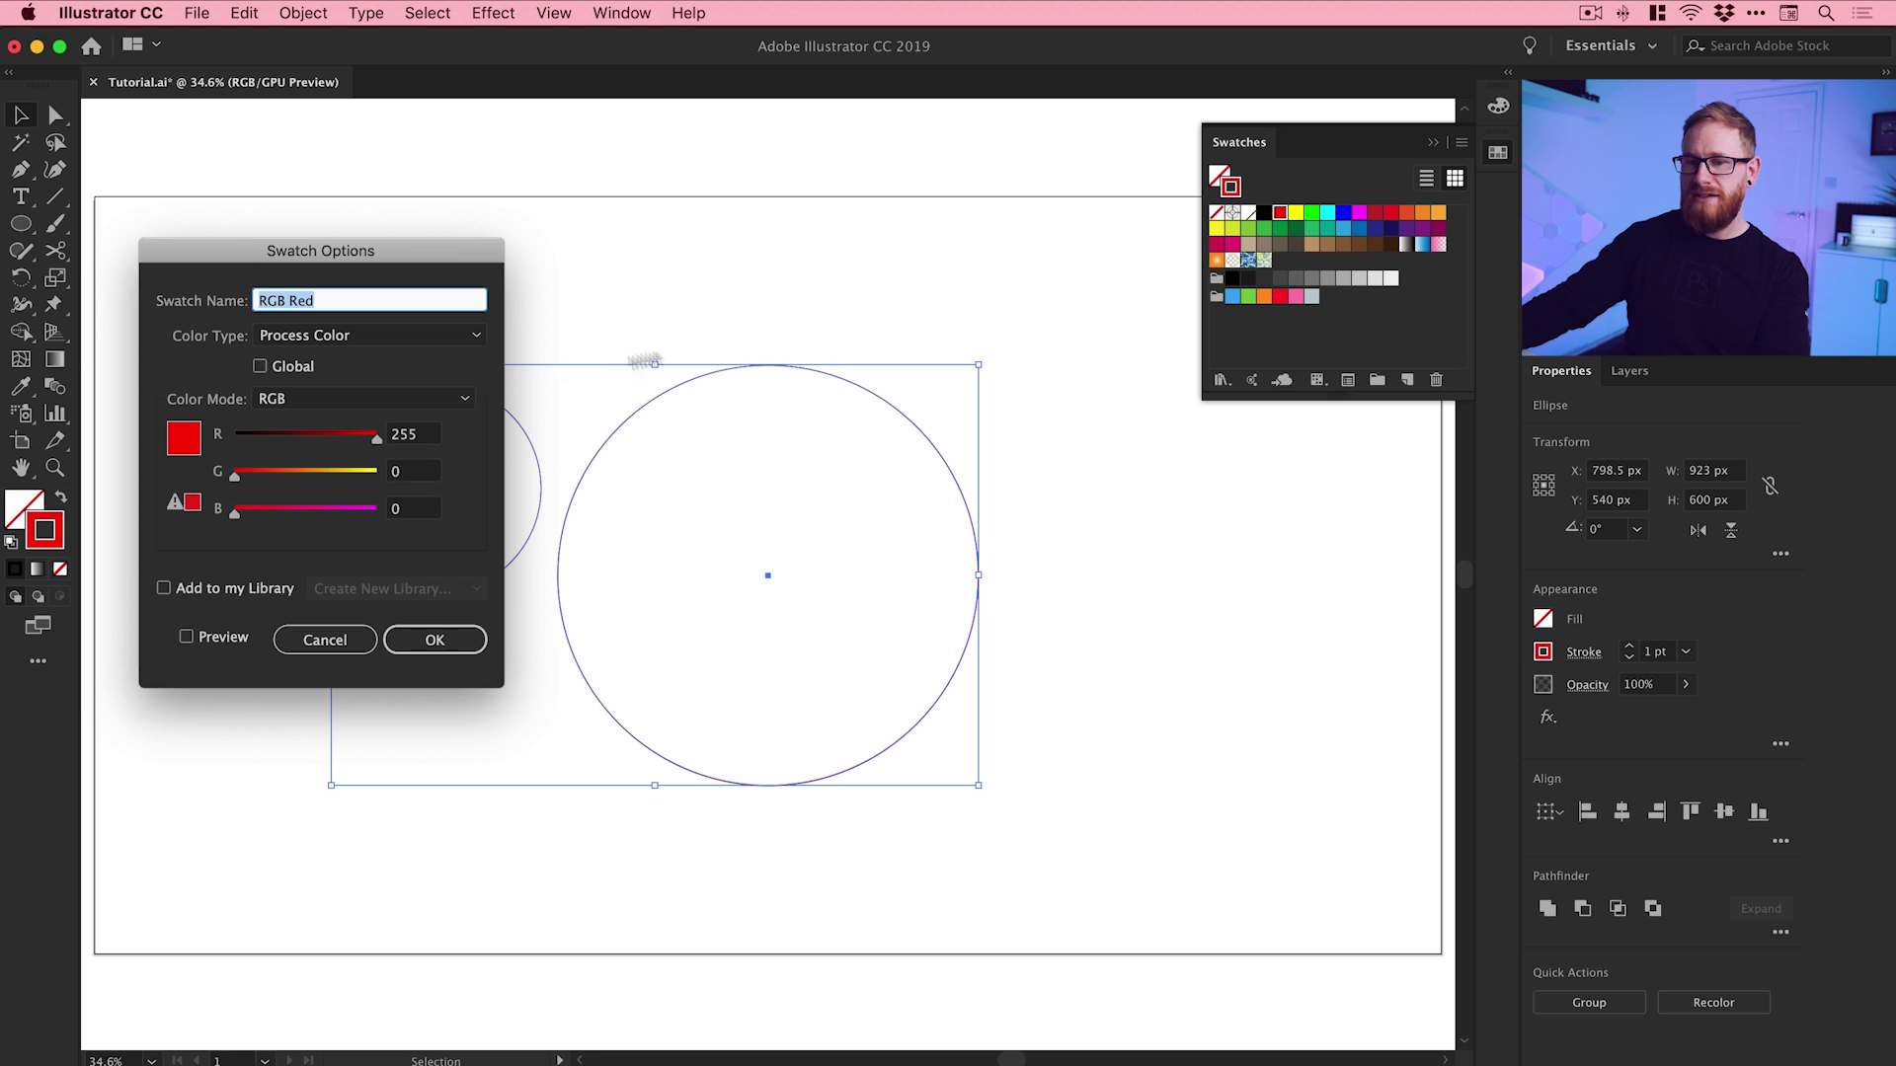
click(260, 366)
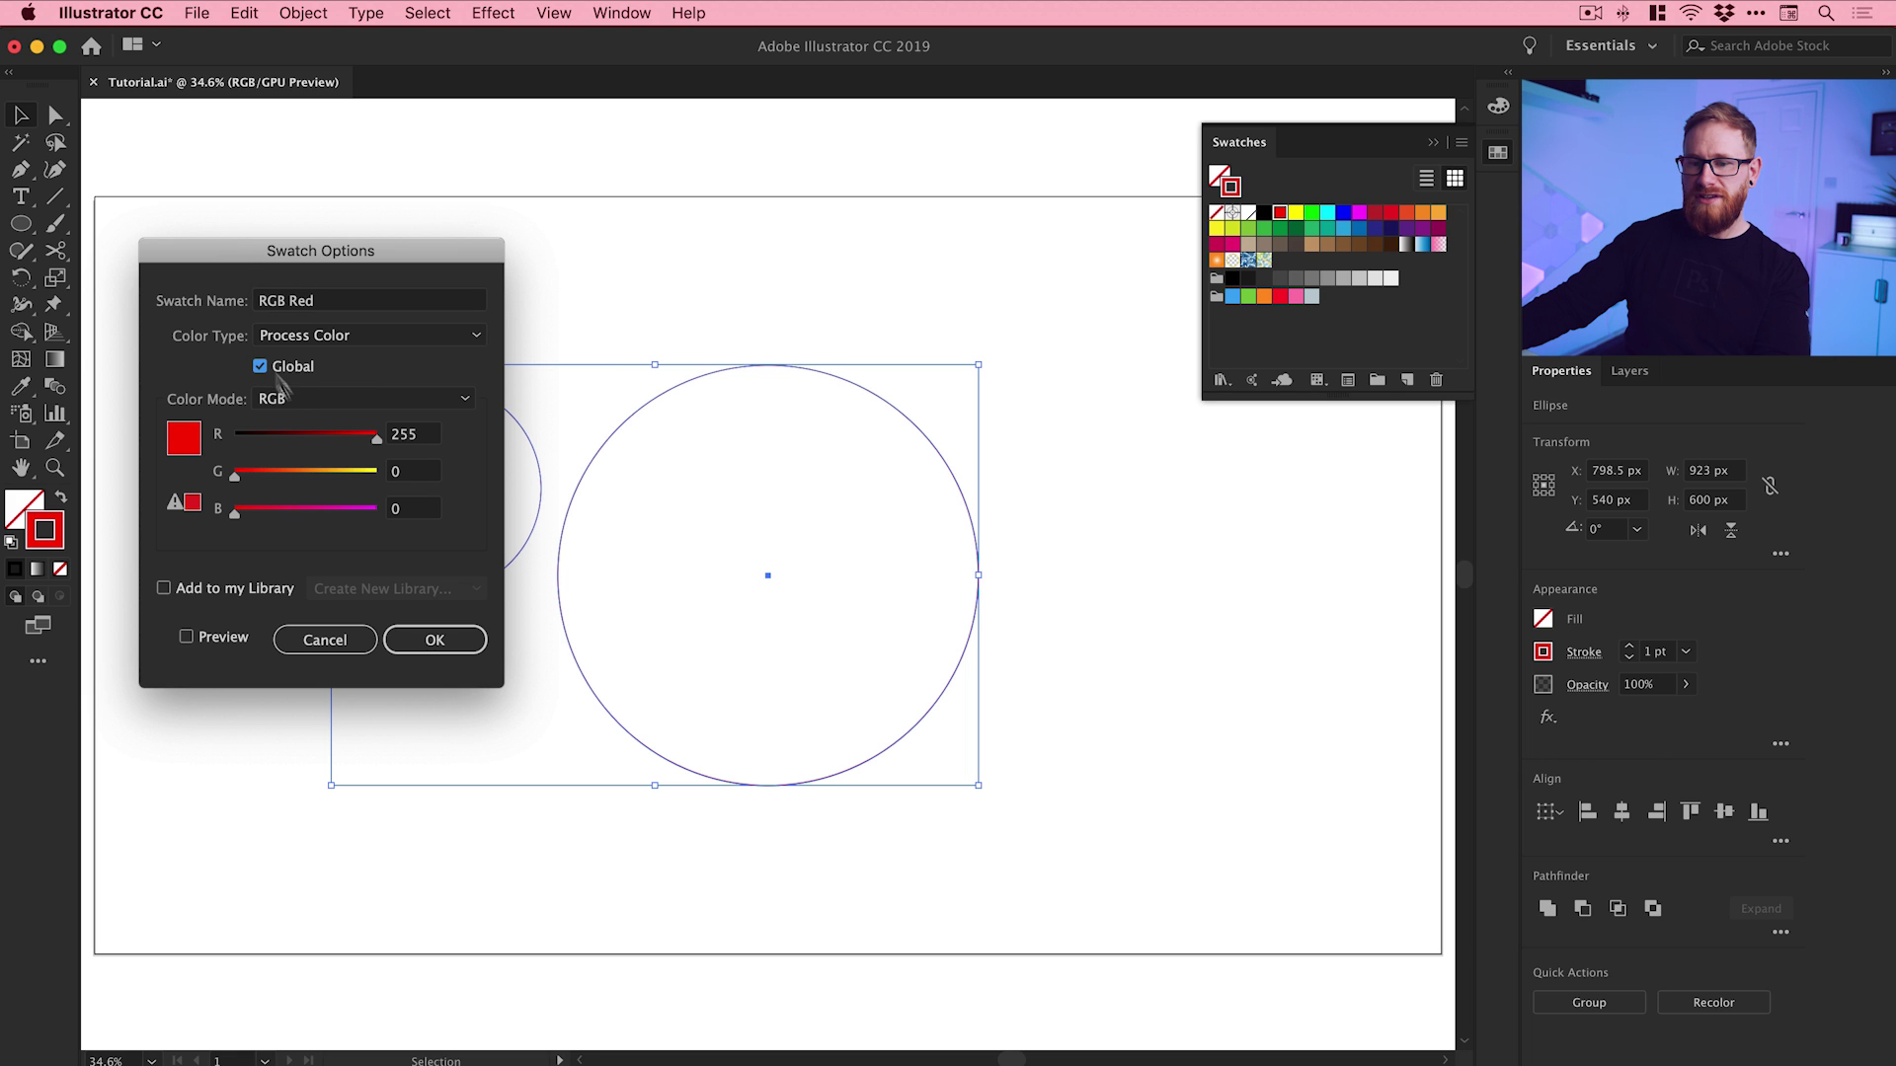
click(452, 638)
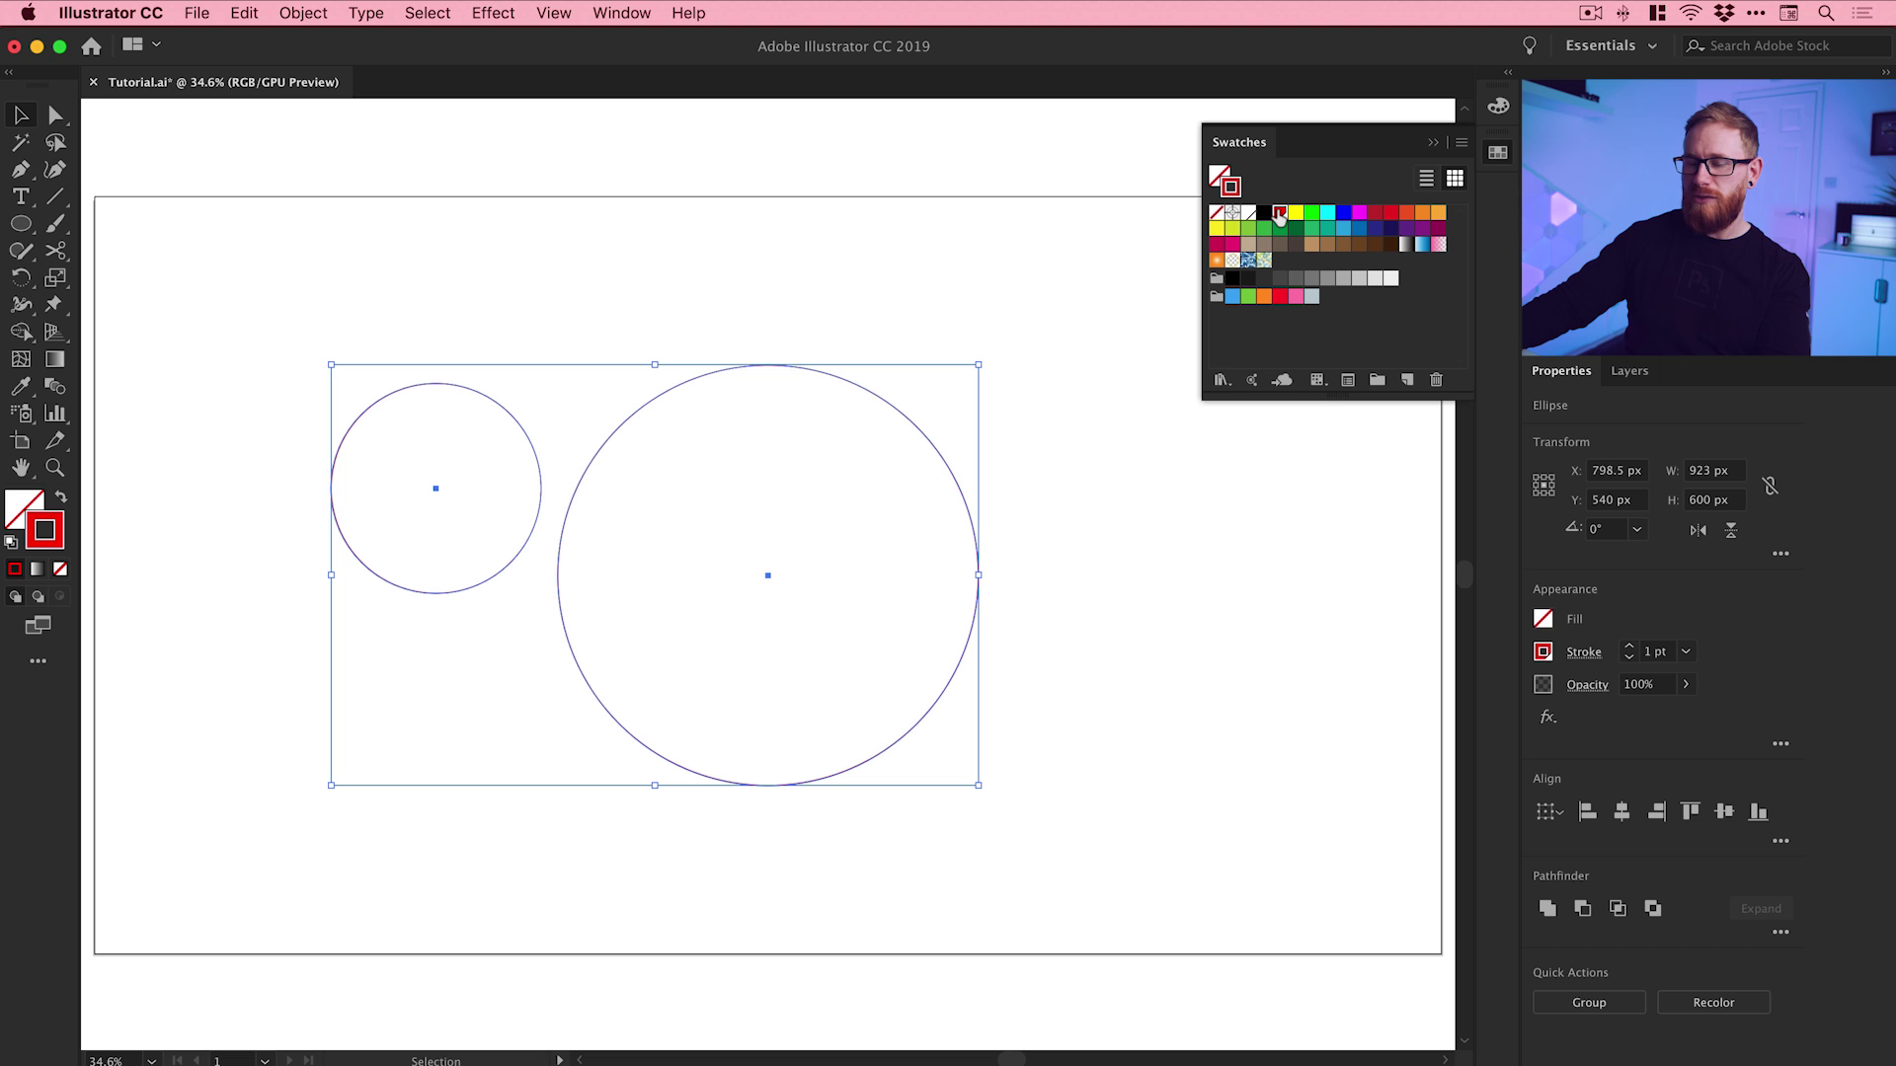
click(1498, 155)
- Drag the 300 px circle inside the 600 px circle and uncheck View > Snap to Pixel
click(615, 301)
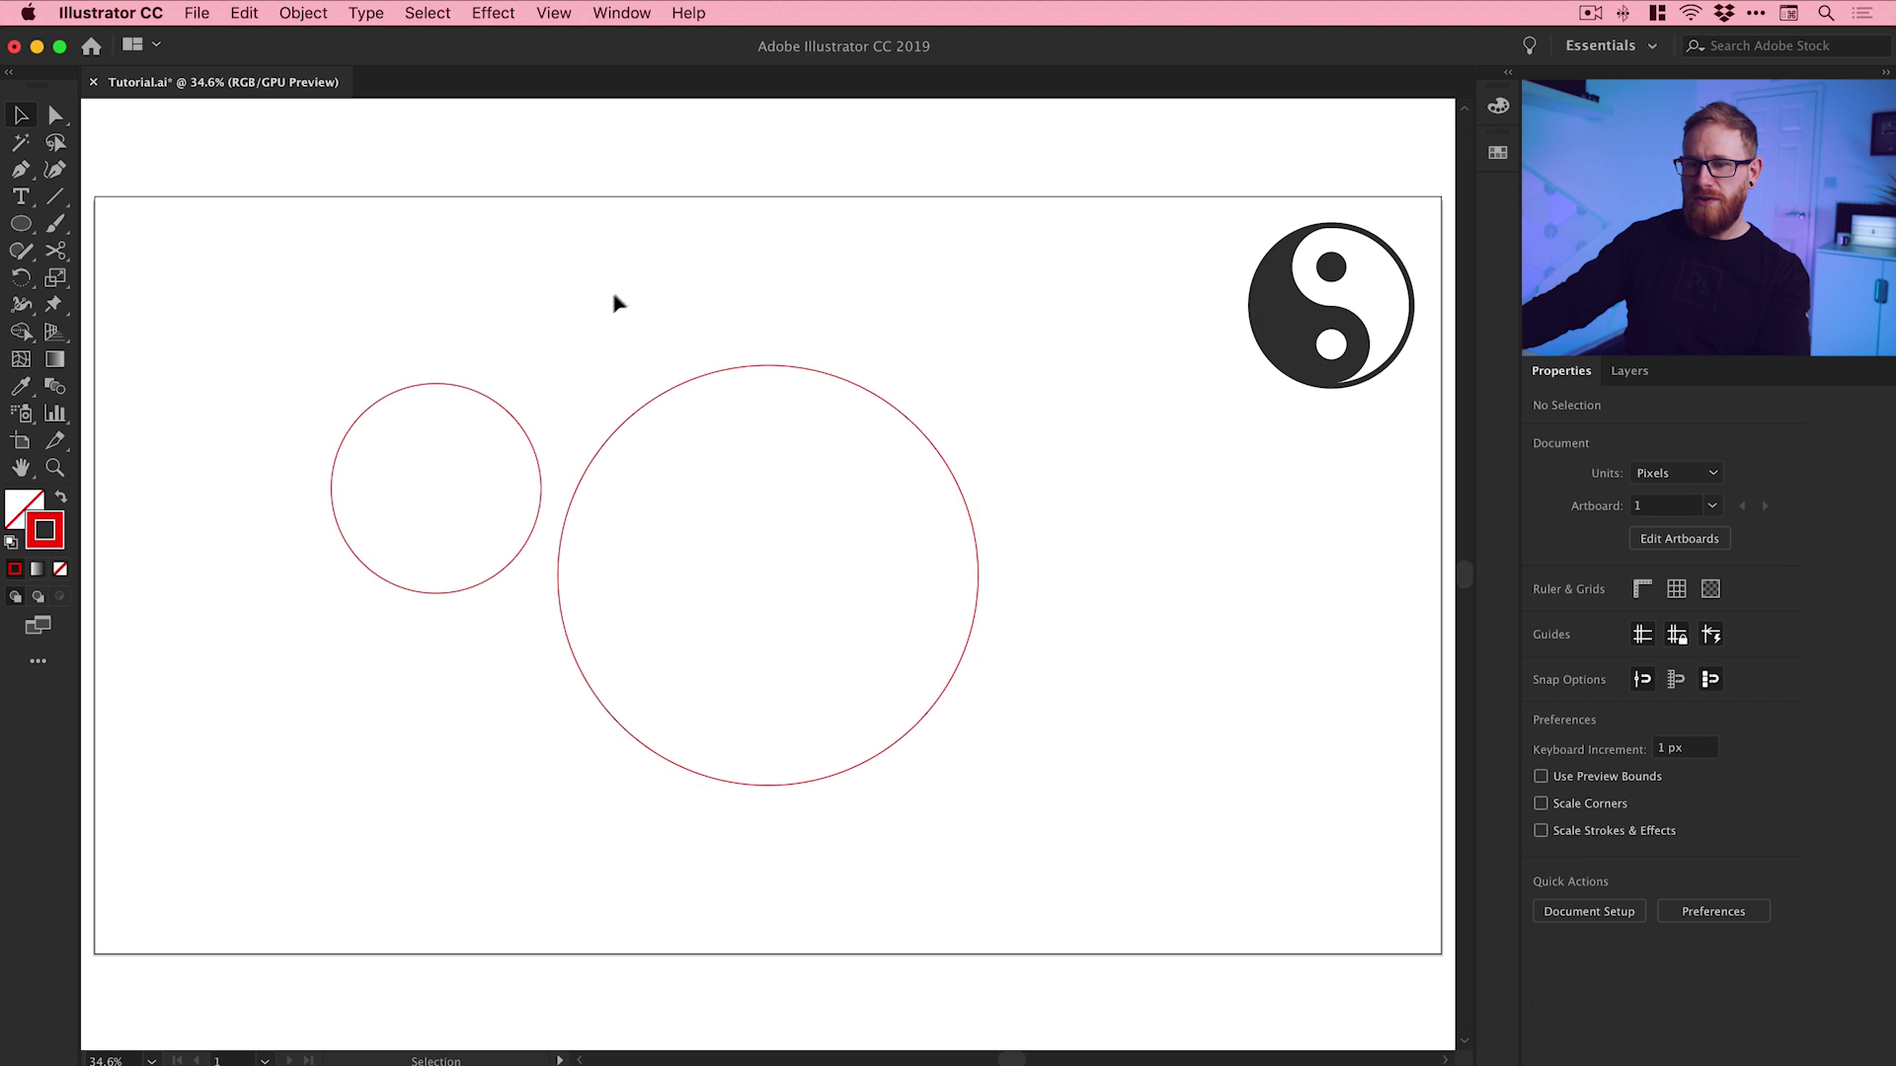
drag(499, 414, 750, 463)
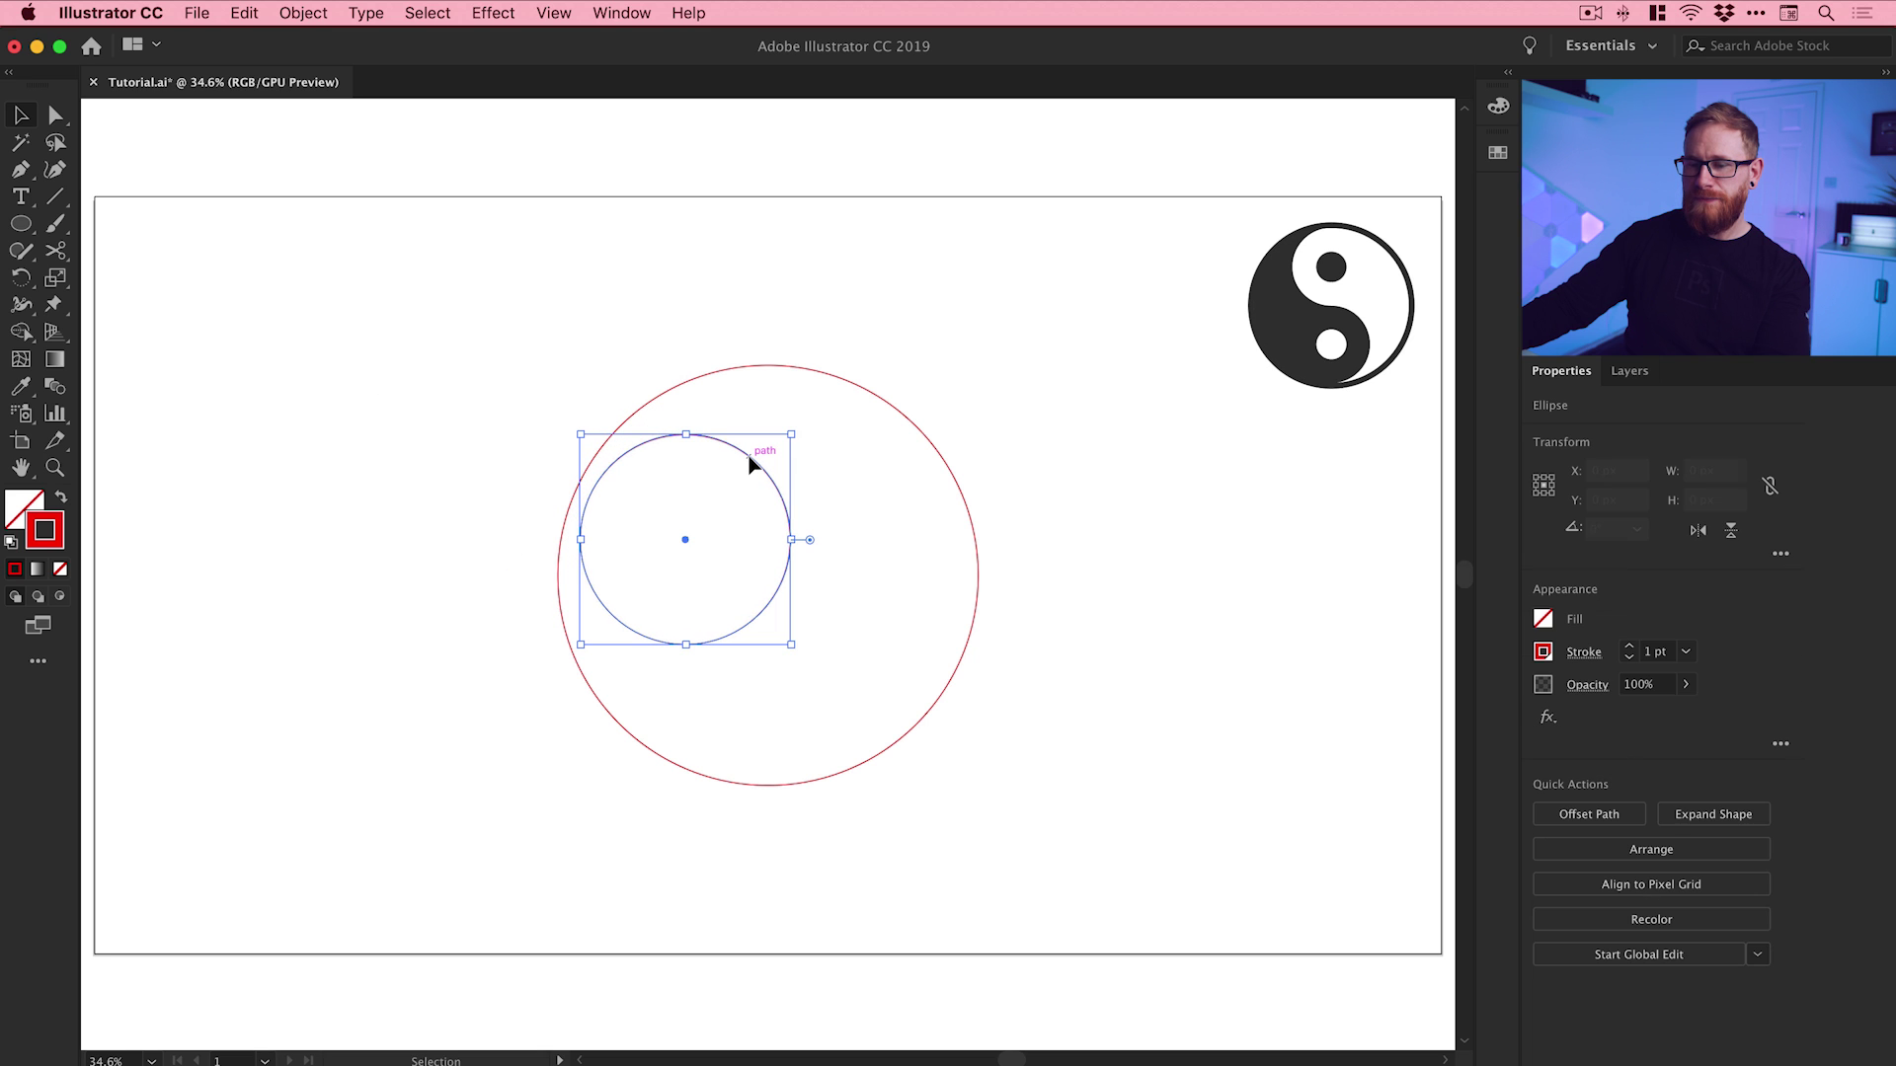
click(565, 19)
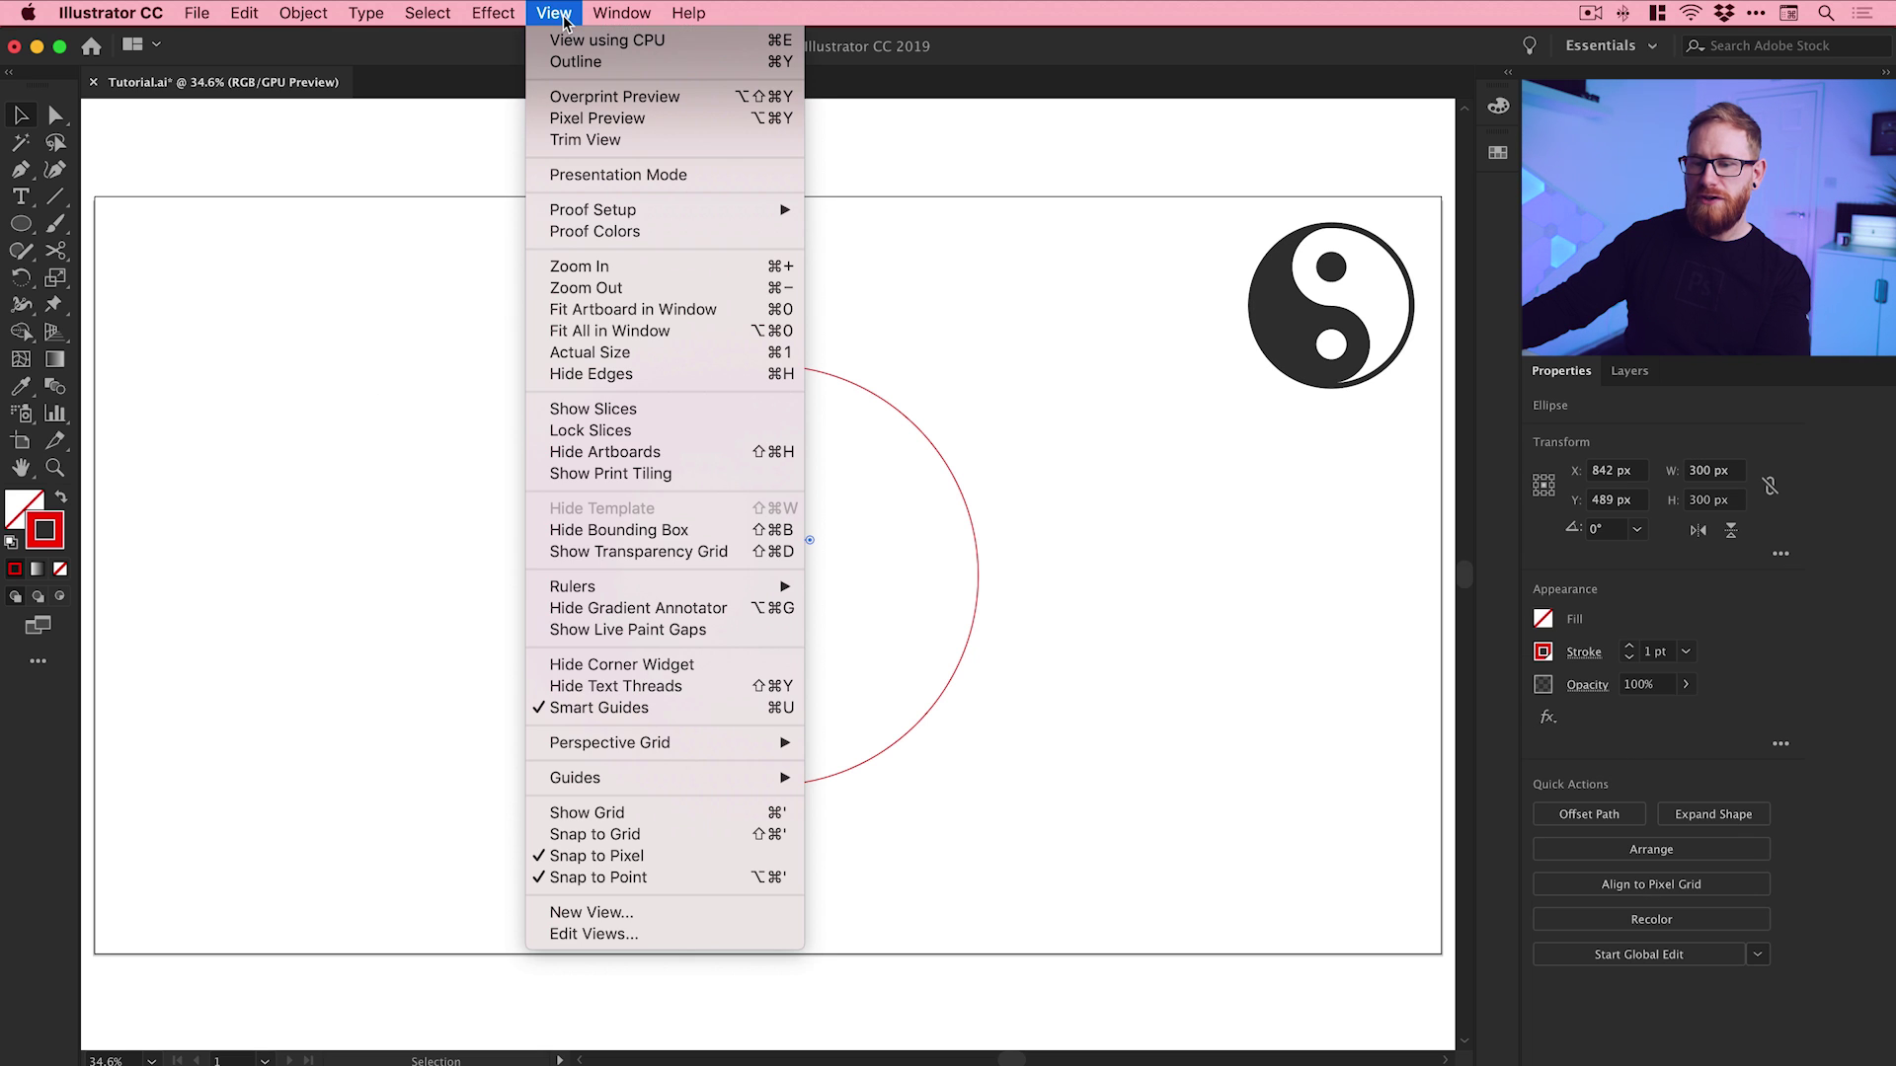
click(671, 858)
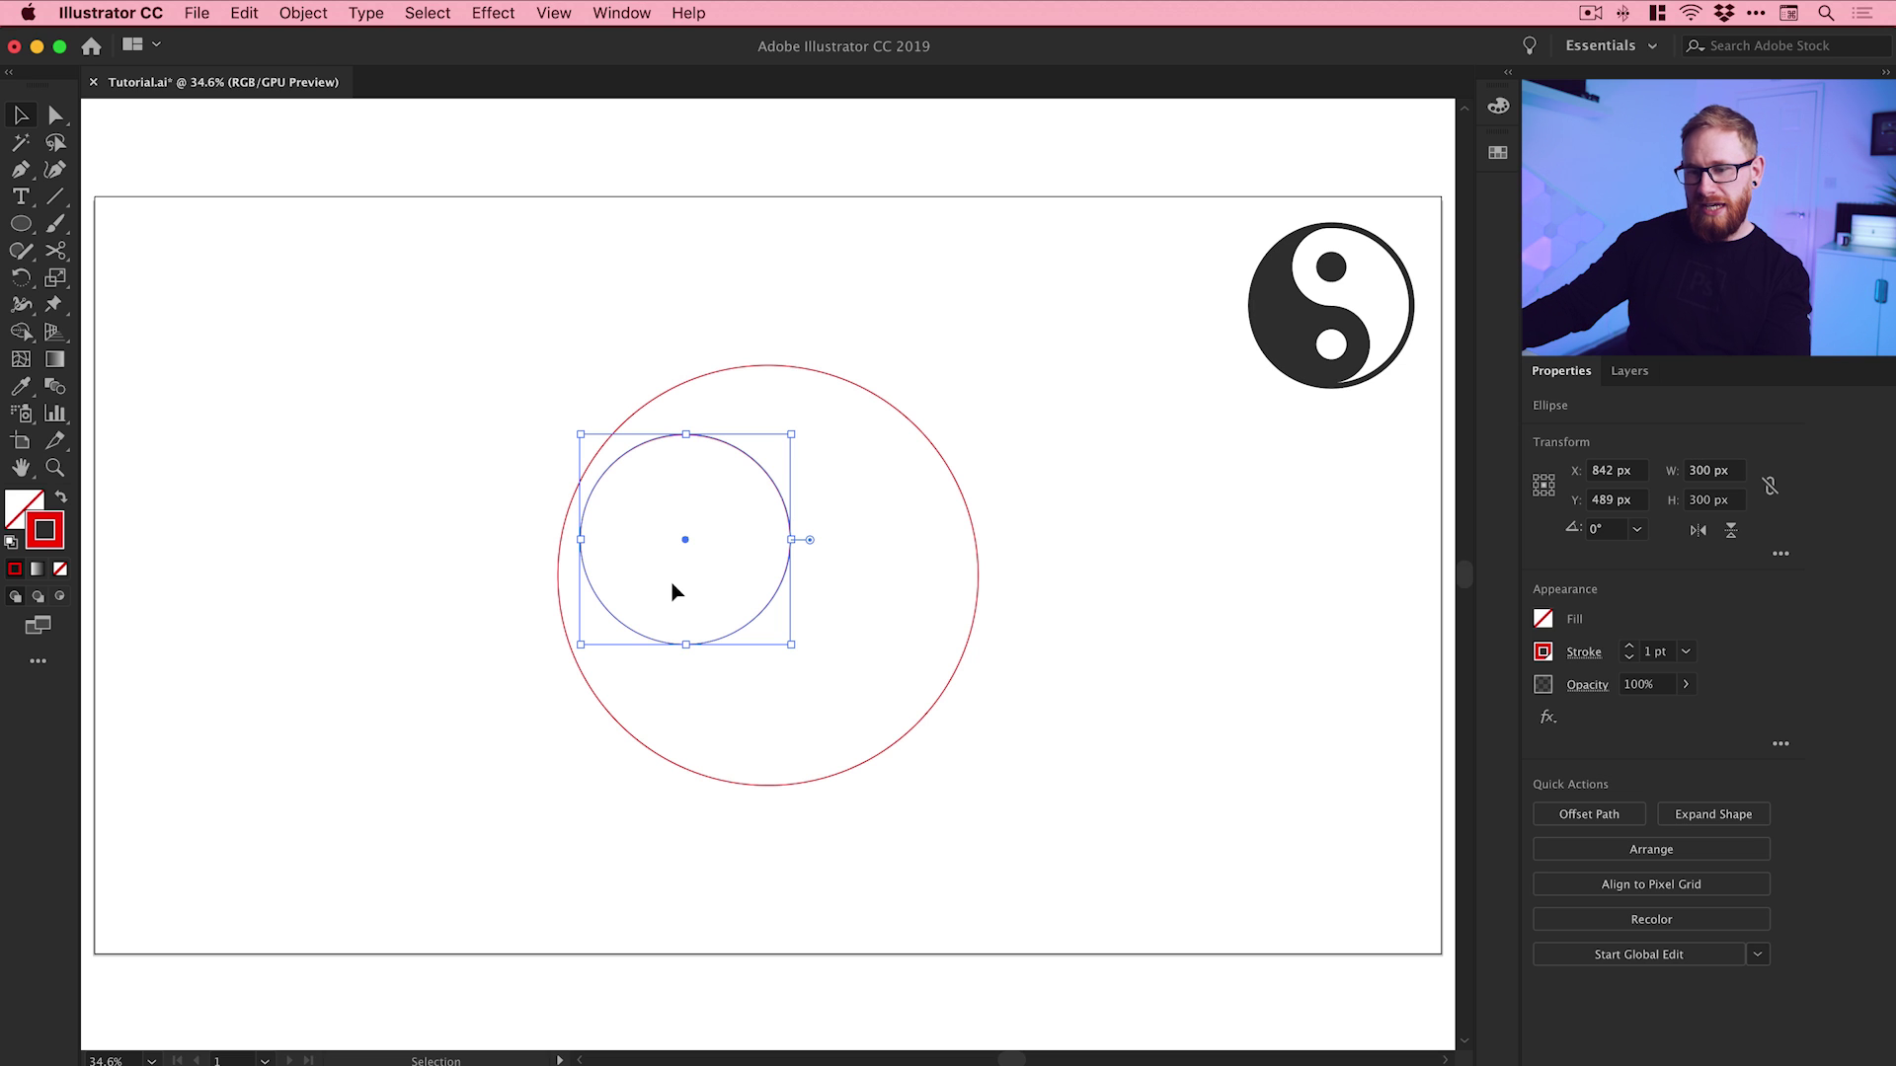
- Align the 300 px circle to the big circle's vertical centre and left edge
drag(452, 345, 1106, 825)
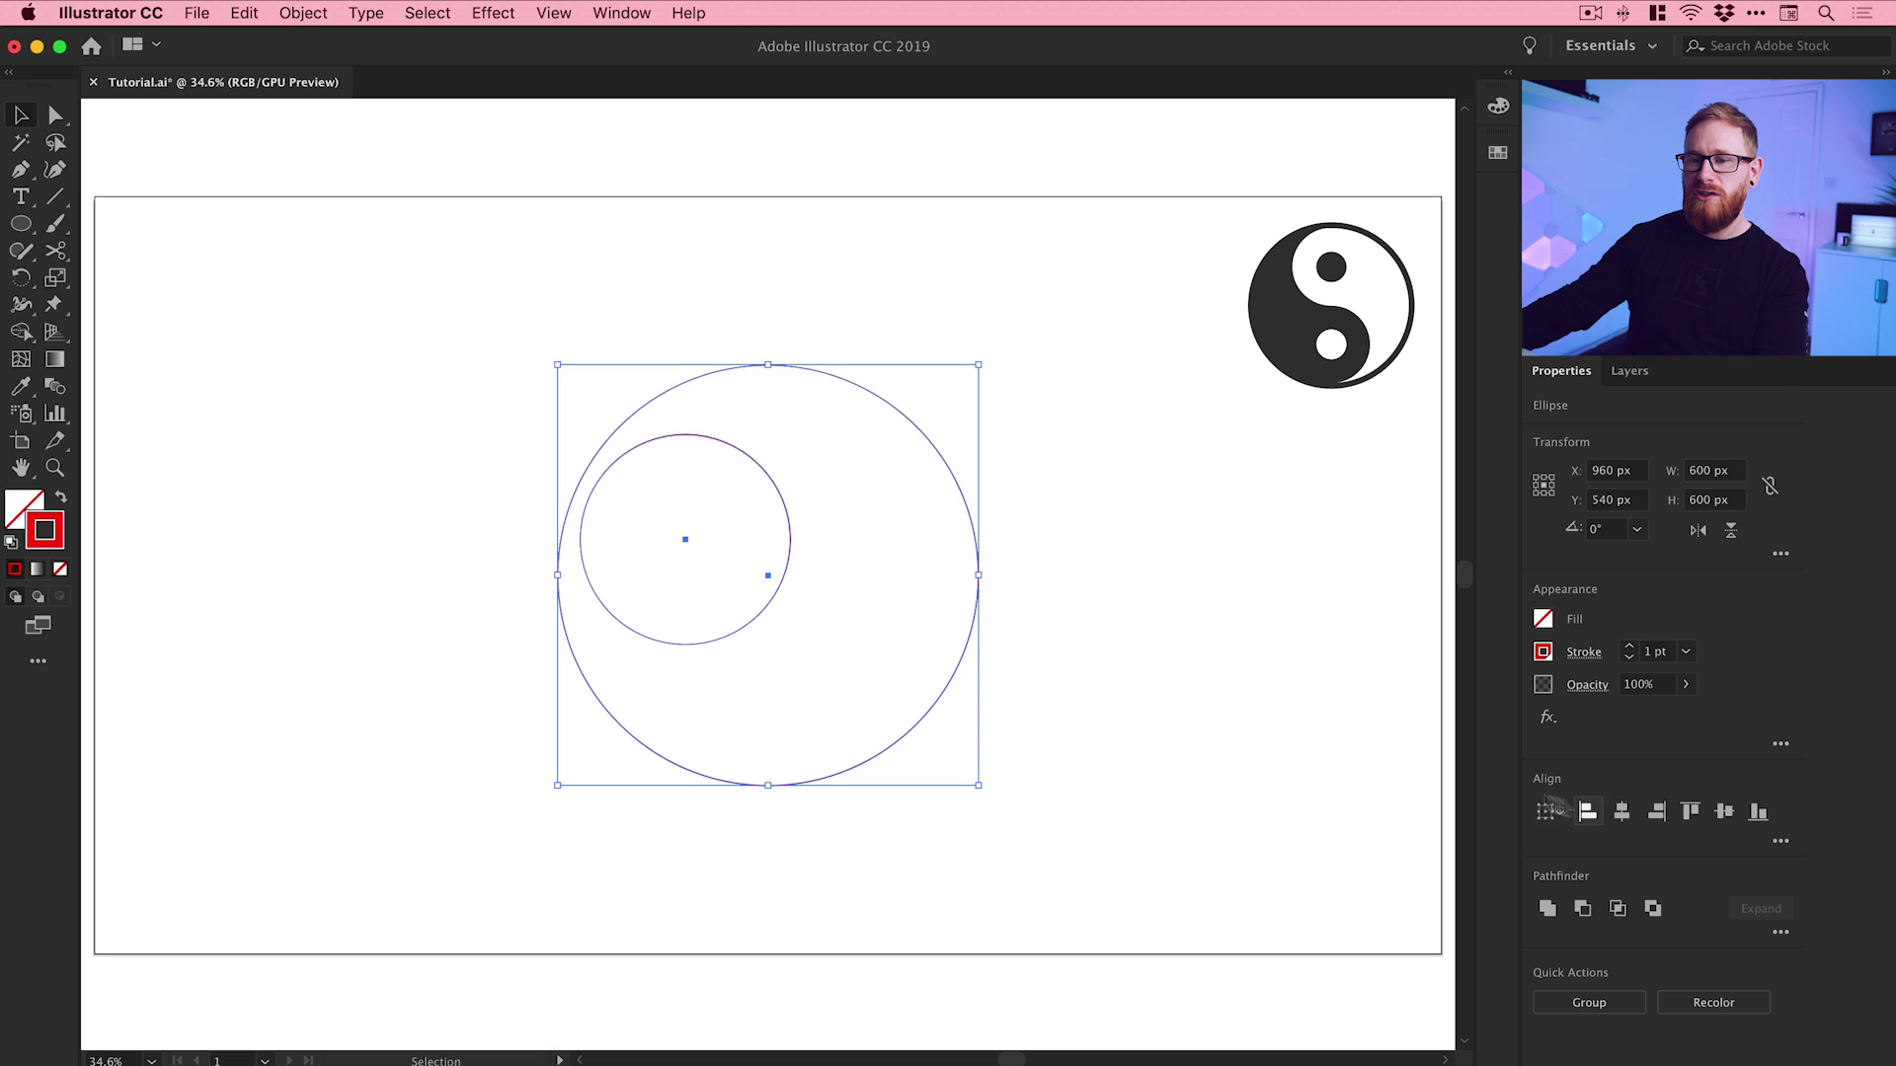
click(639, 15)
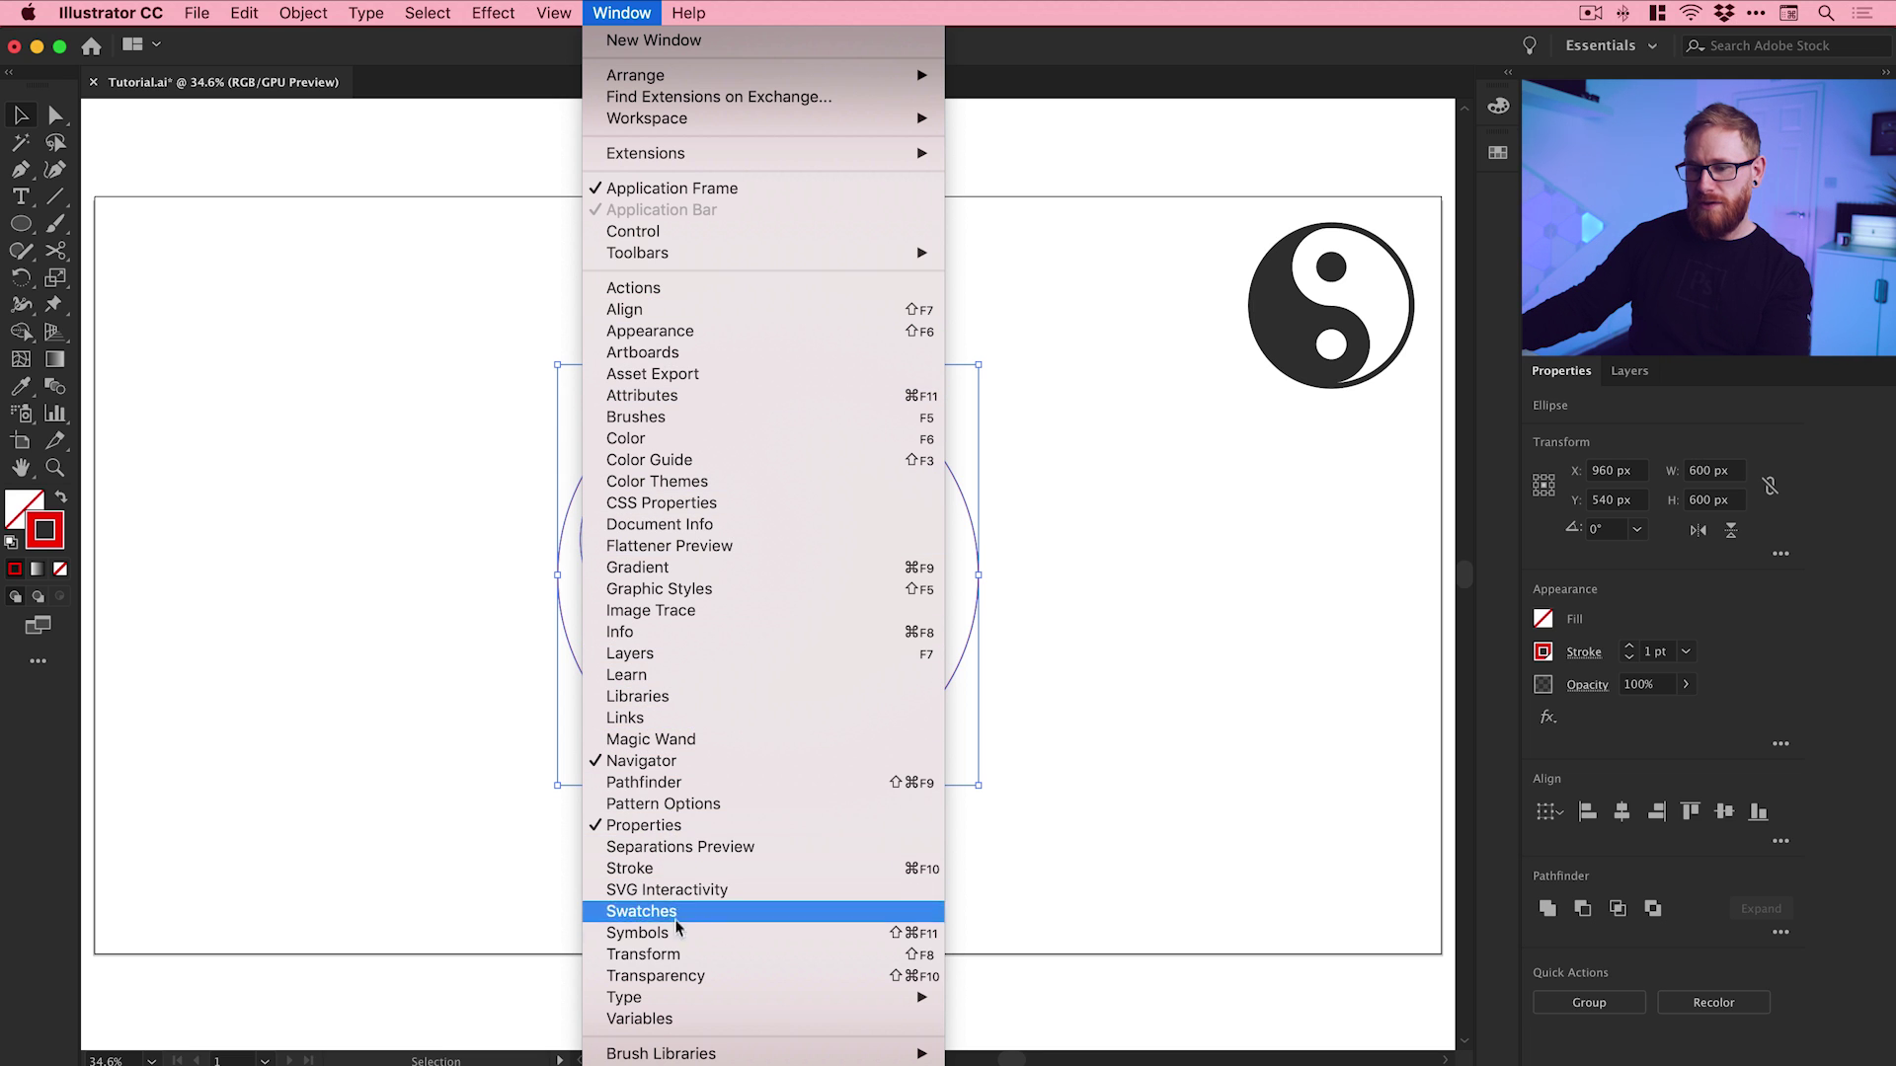
click(1100, 743)
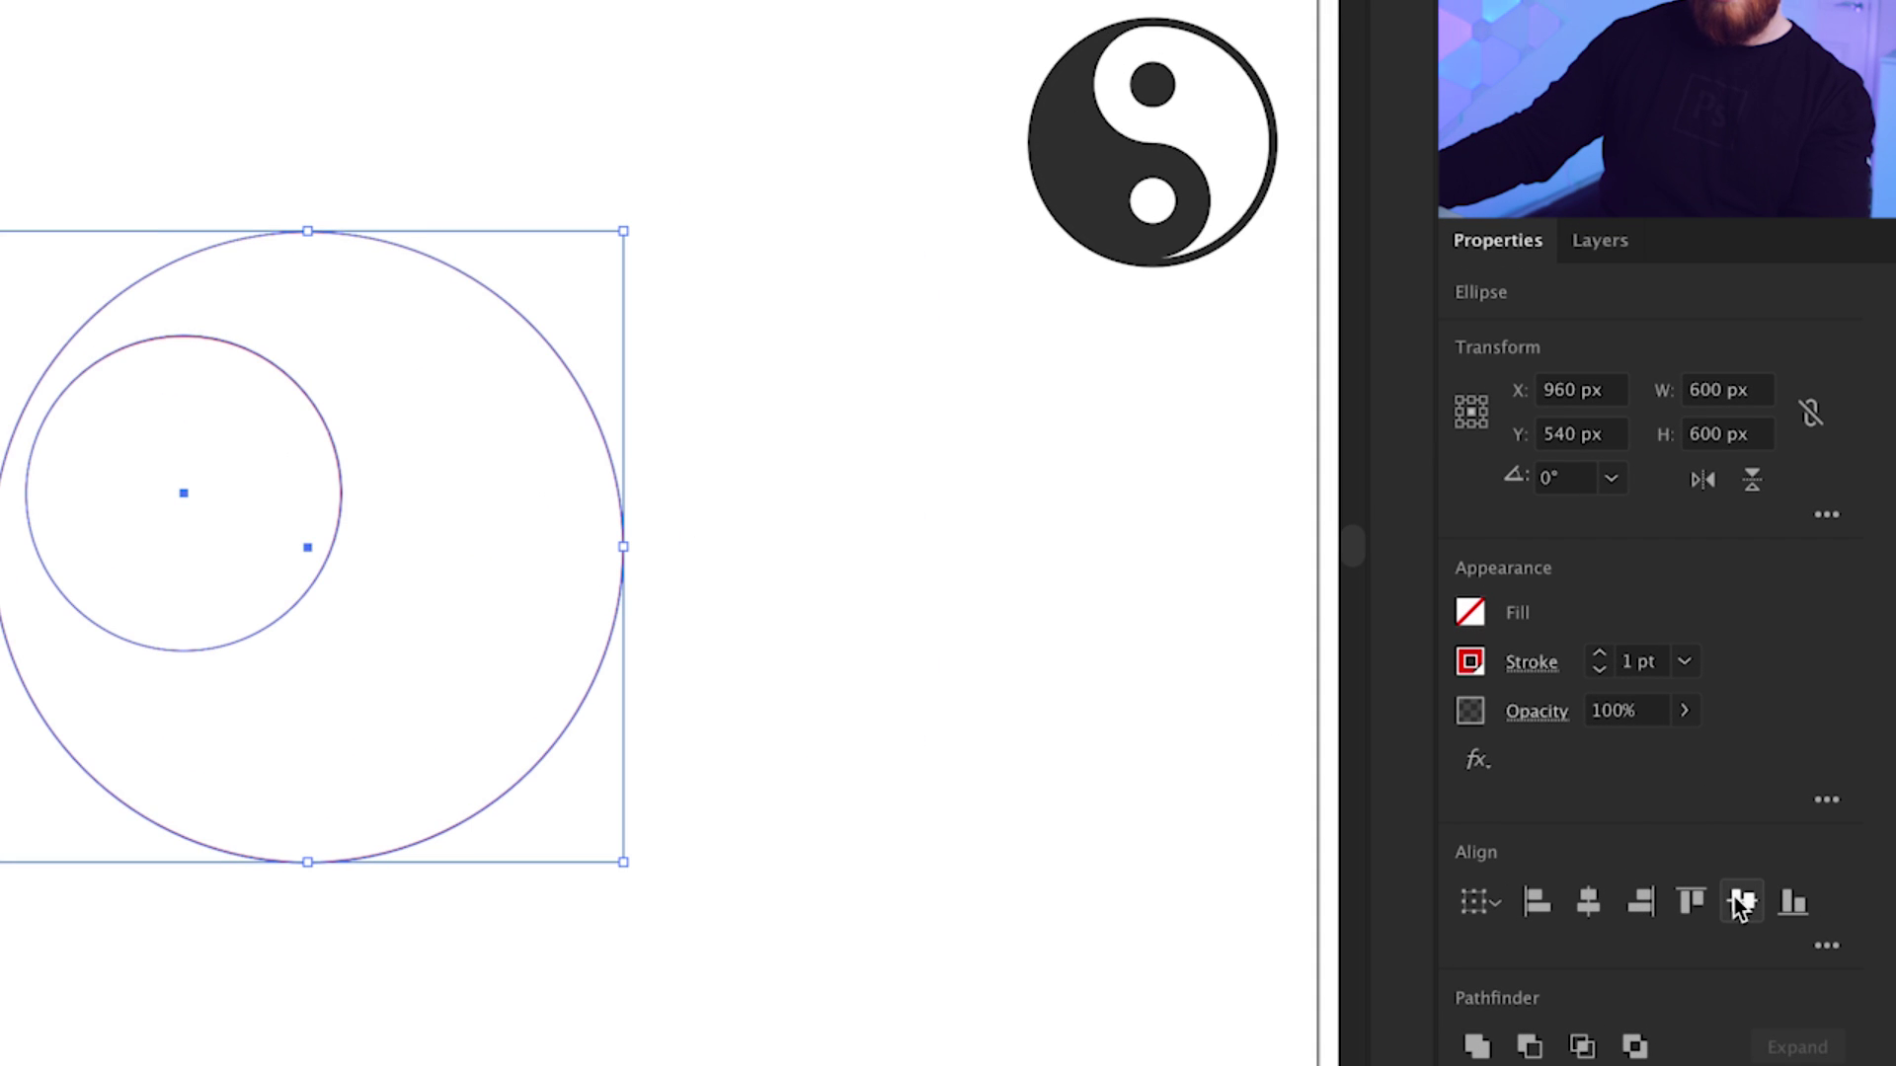
click(1741, 902)
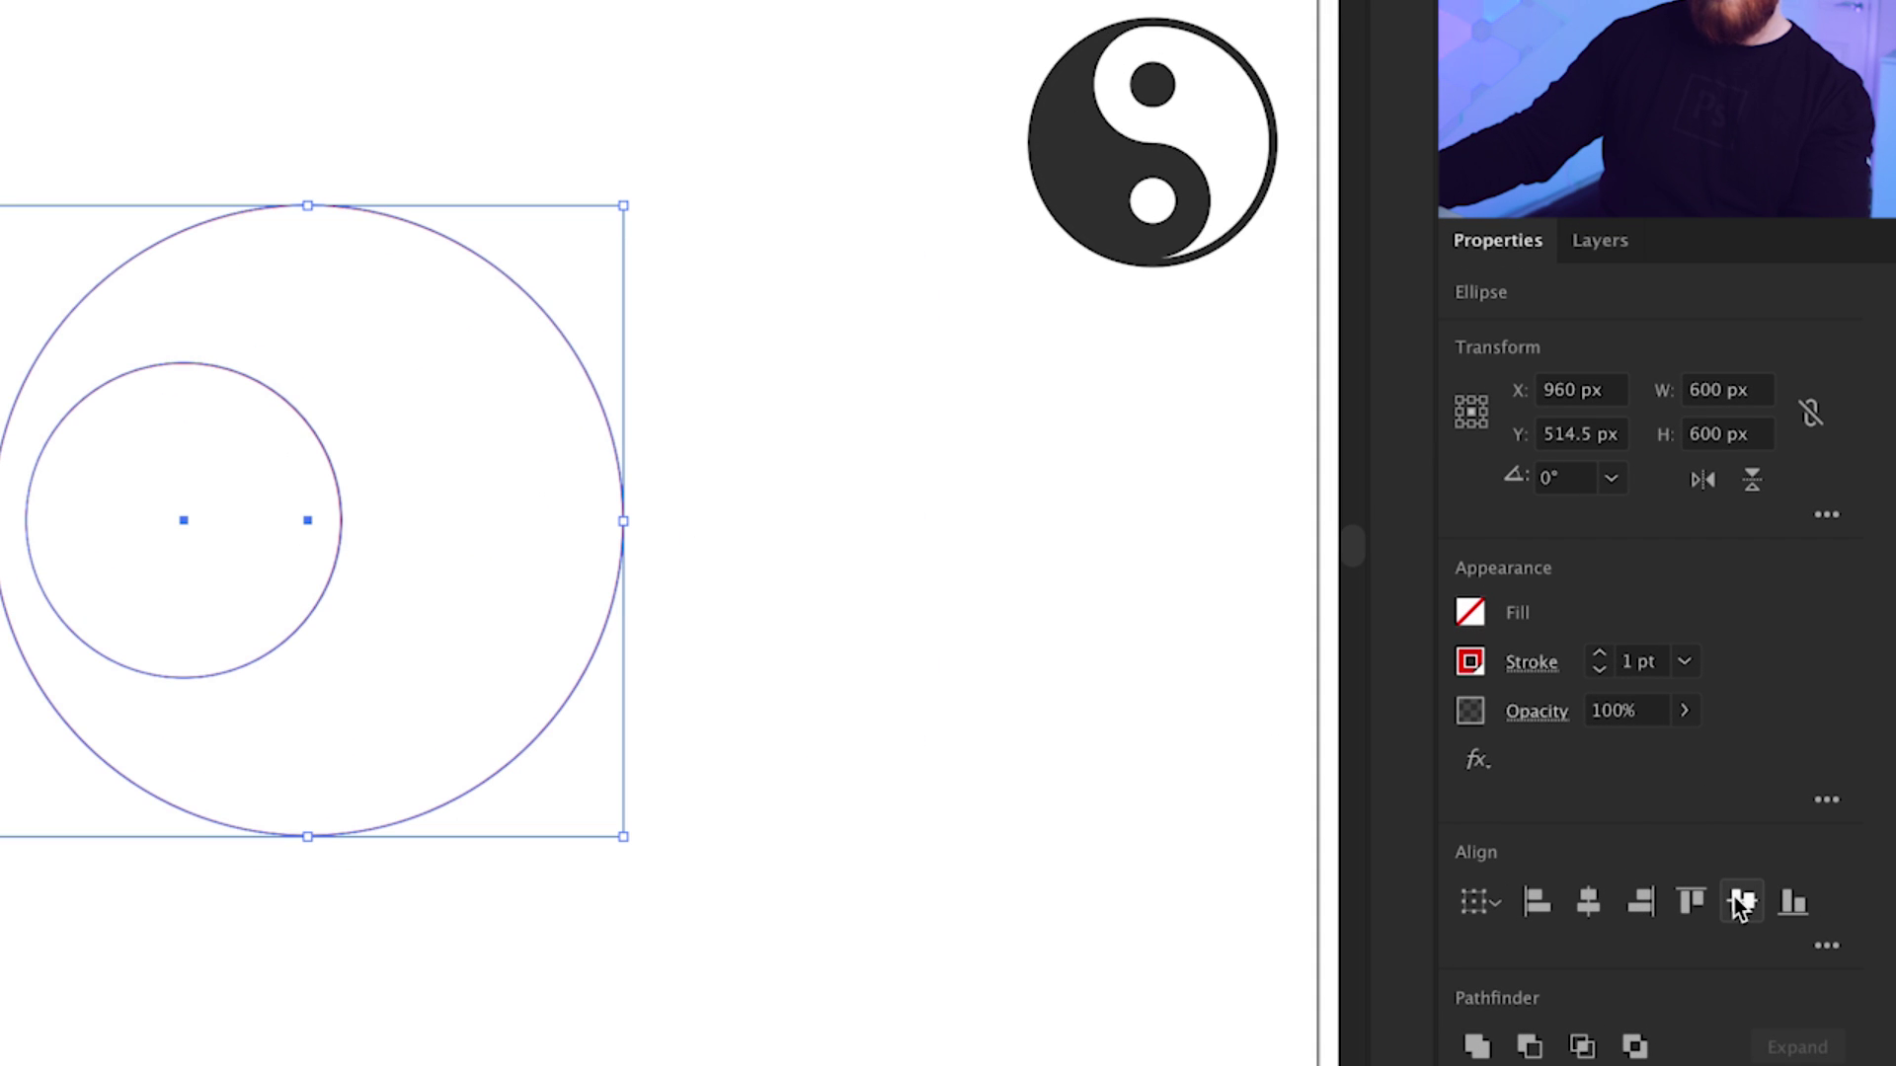
click(1537, 902)
click(897, 643)
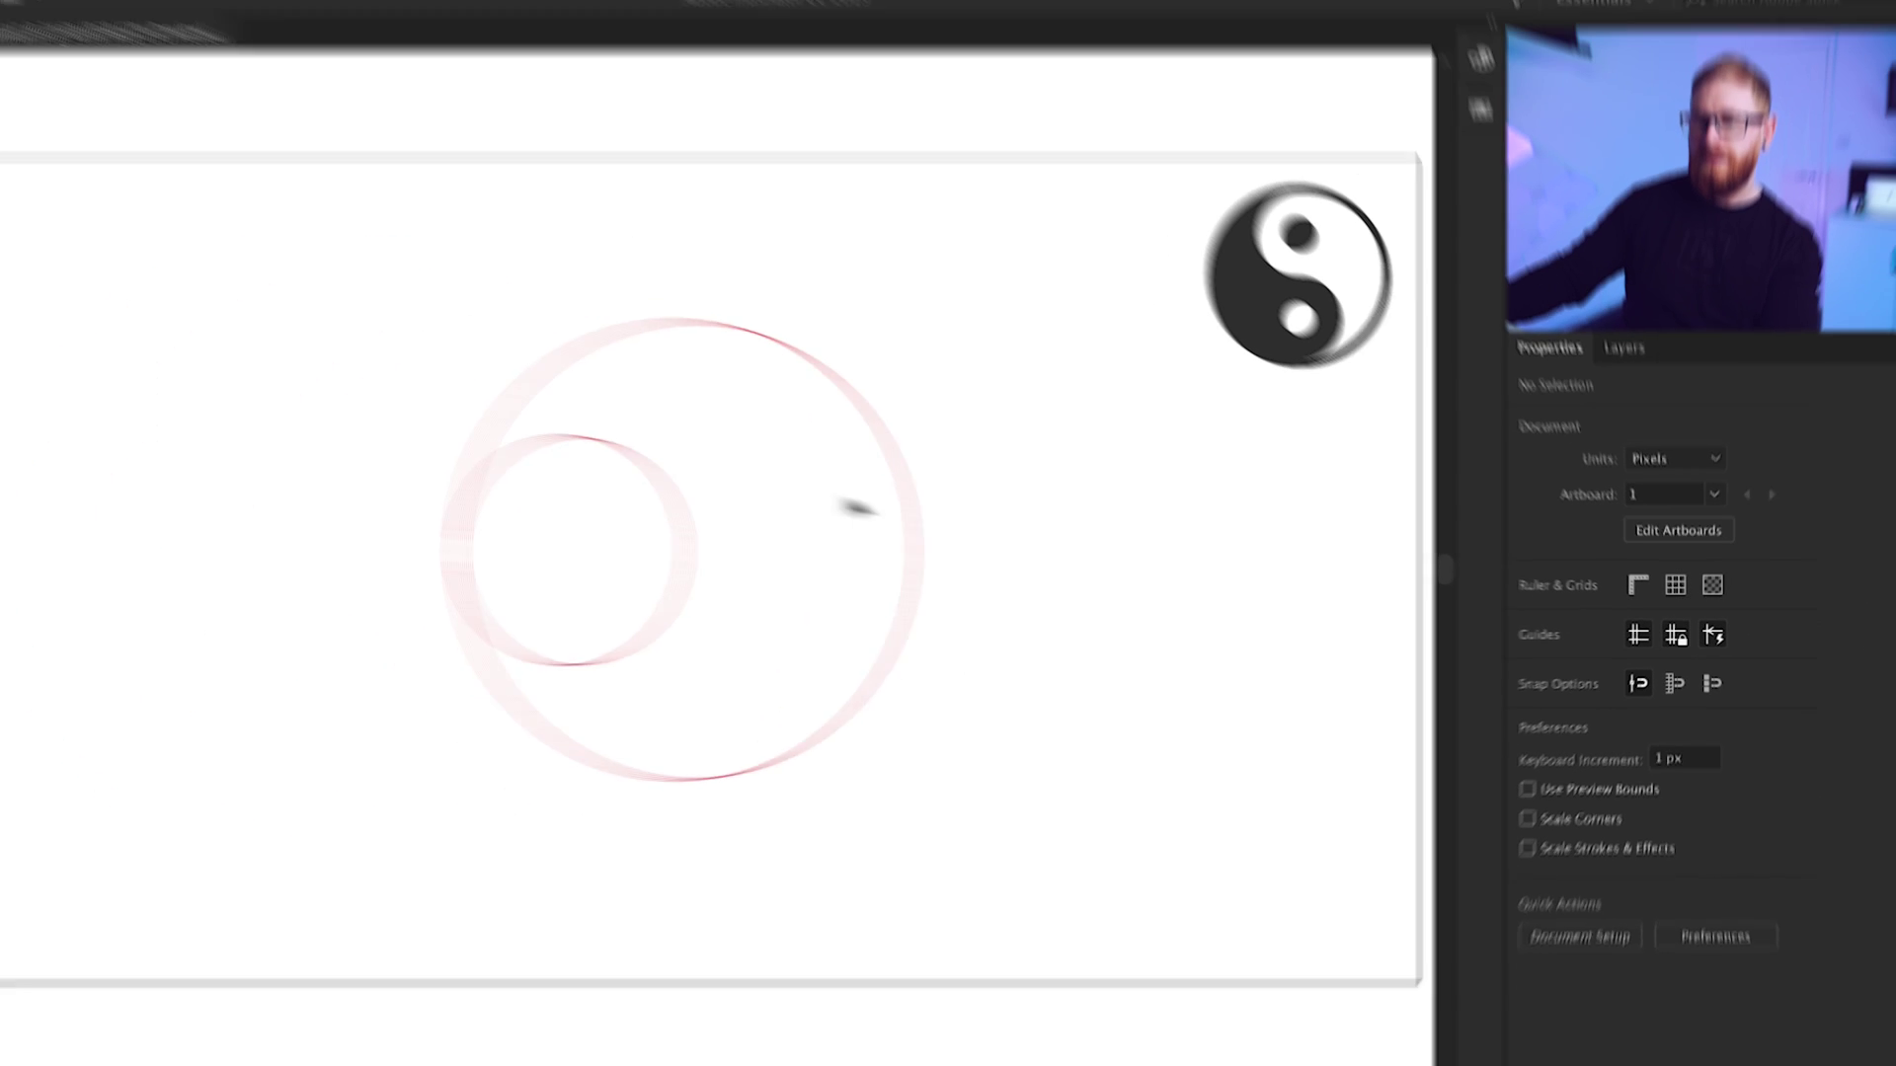
click(637, 465)
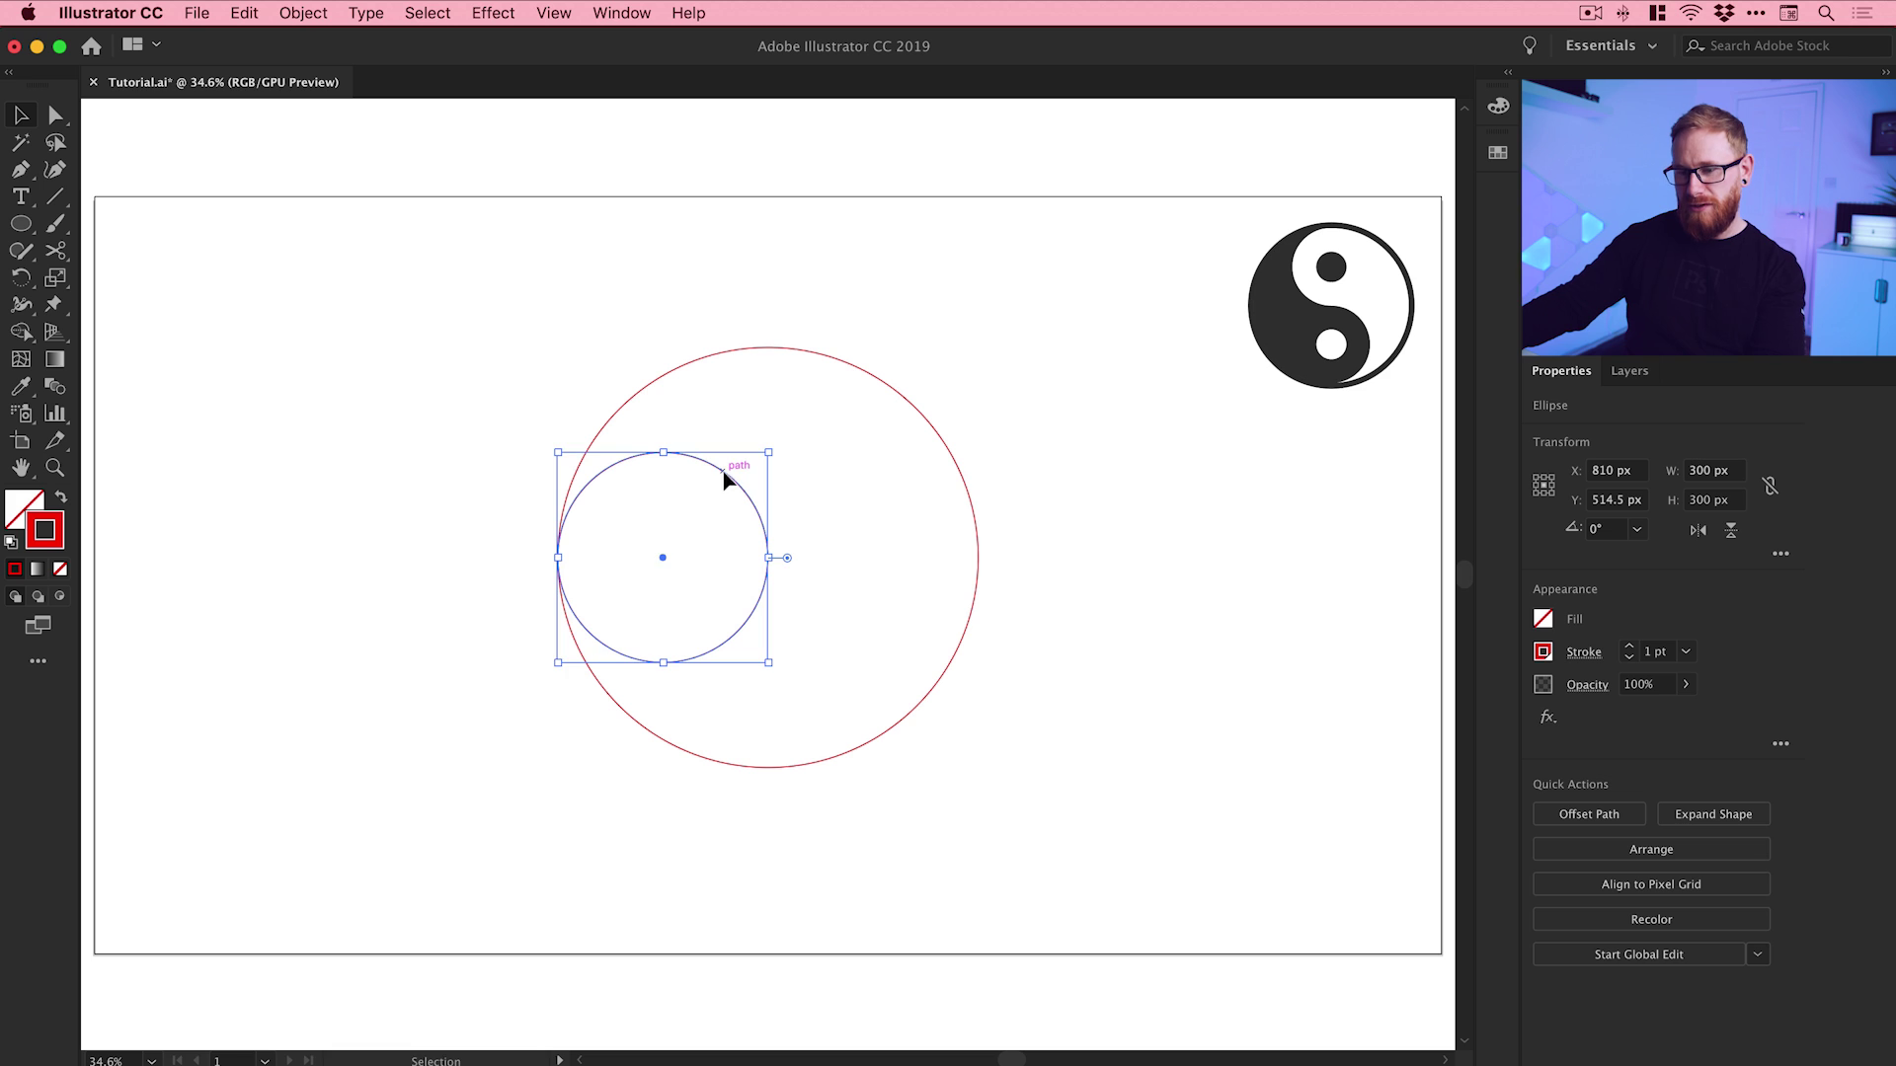
- Alt+Shift-drag a copy of the small circle flush to the big circle's right edge
drag(725, 480, 1007, 484)
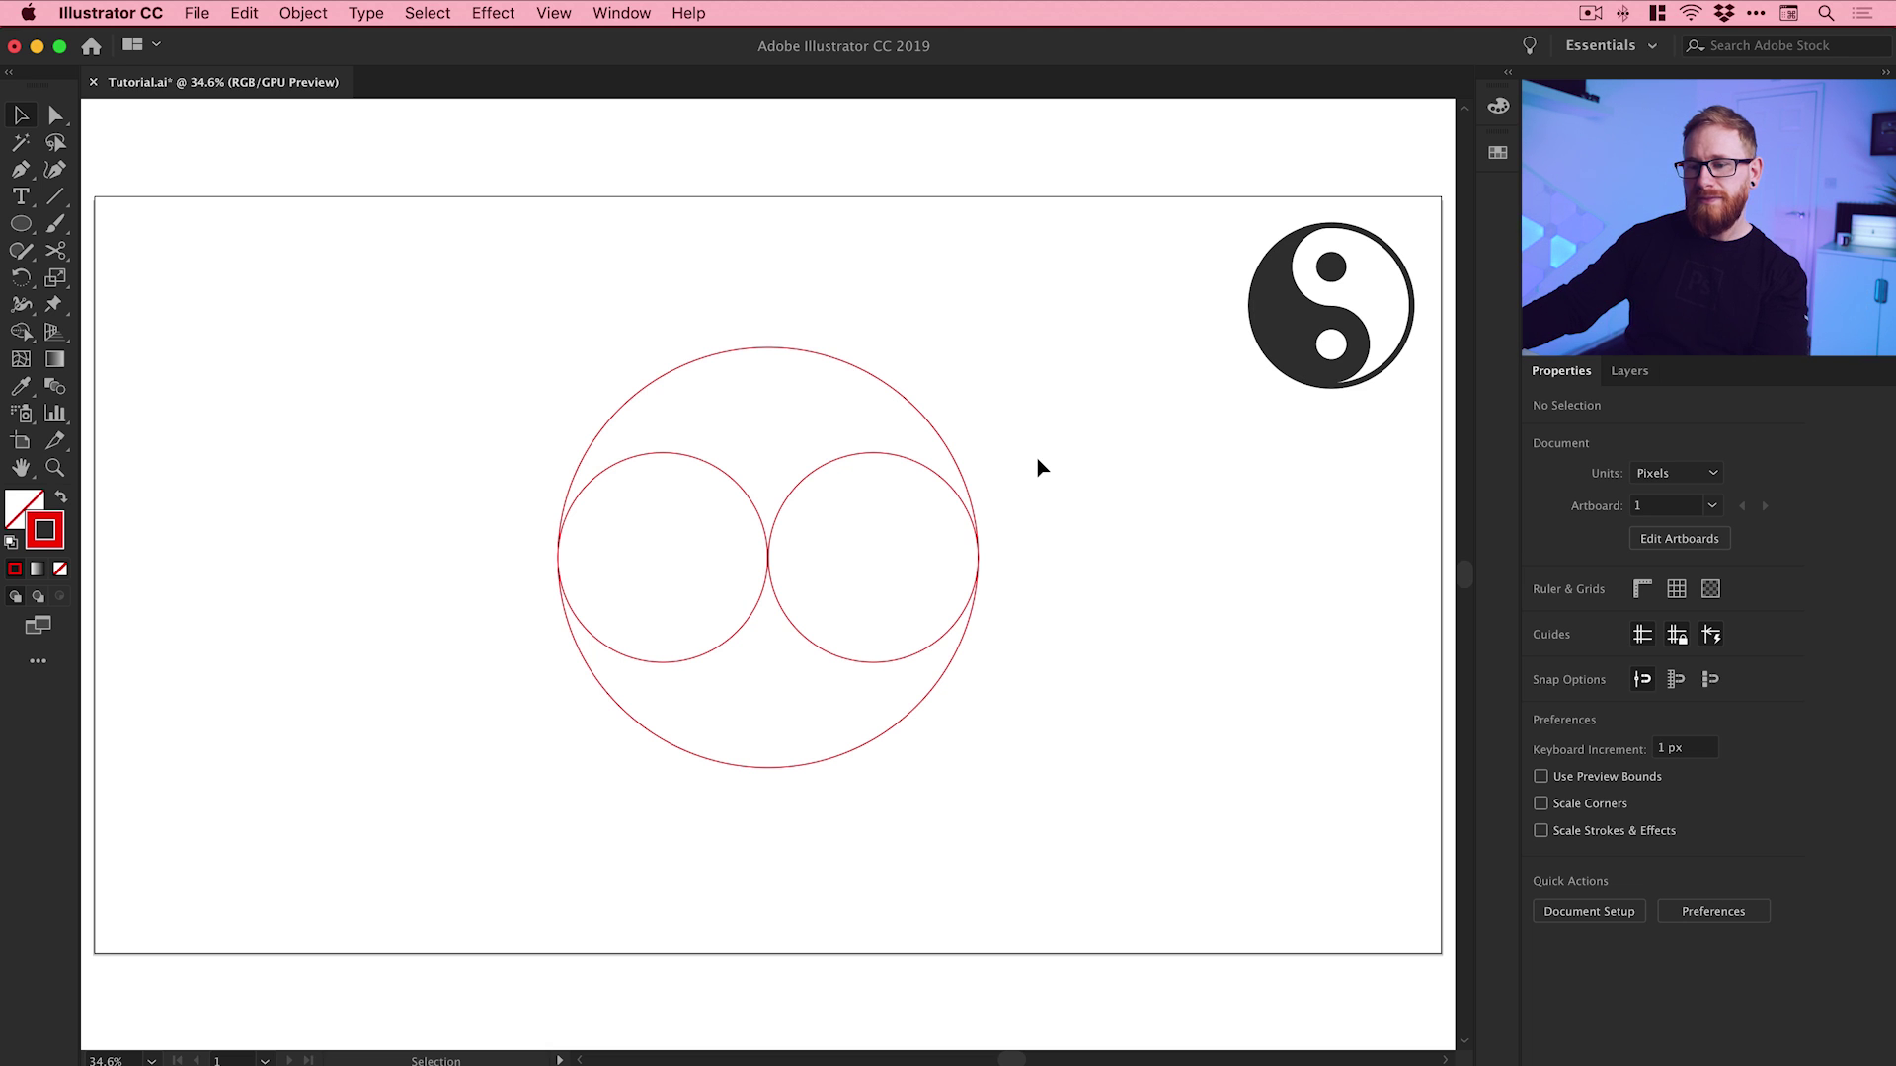
click(664, 453)
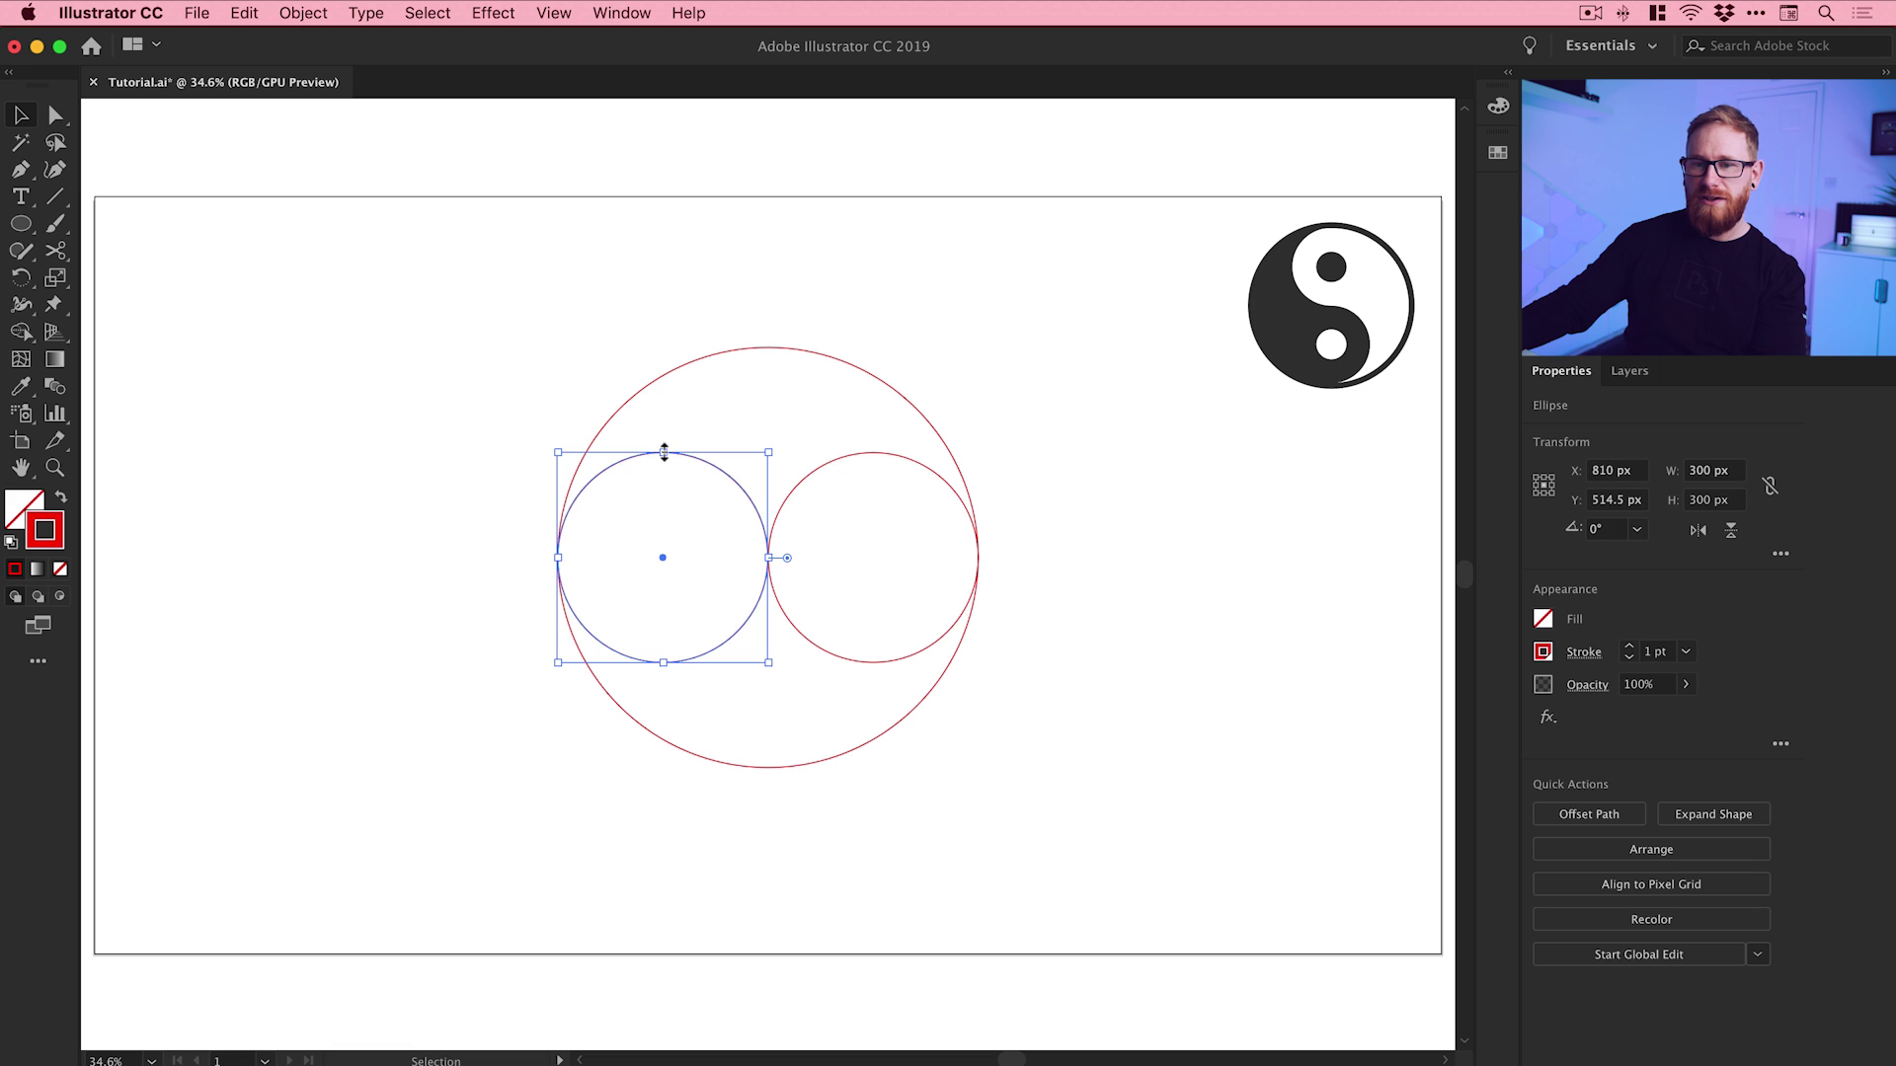
- Paste a copy in front of the left small circle and shrink it to about 77 px
click(249, 11)
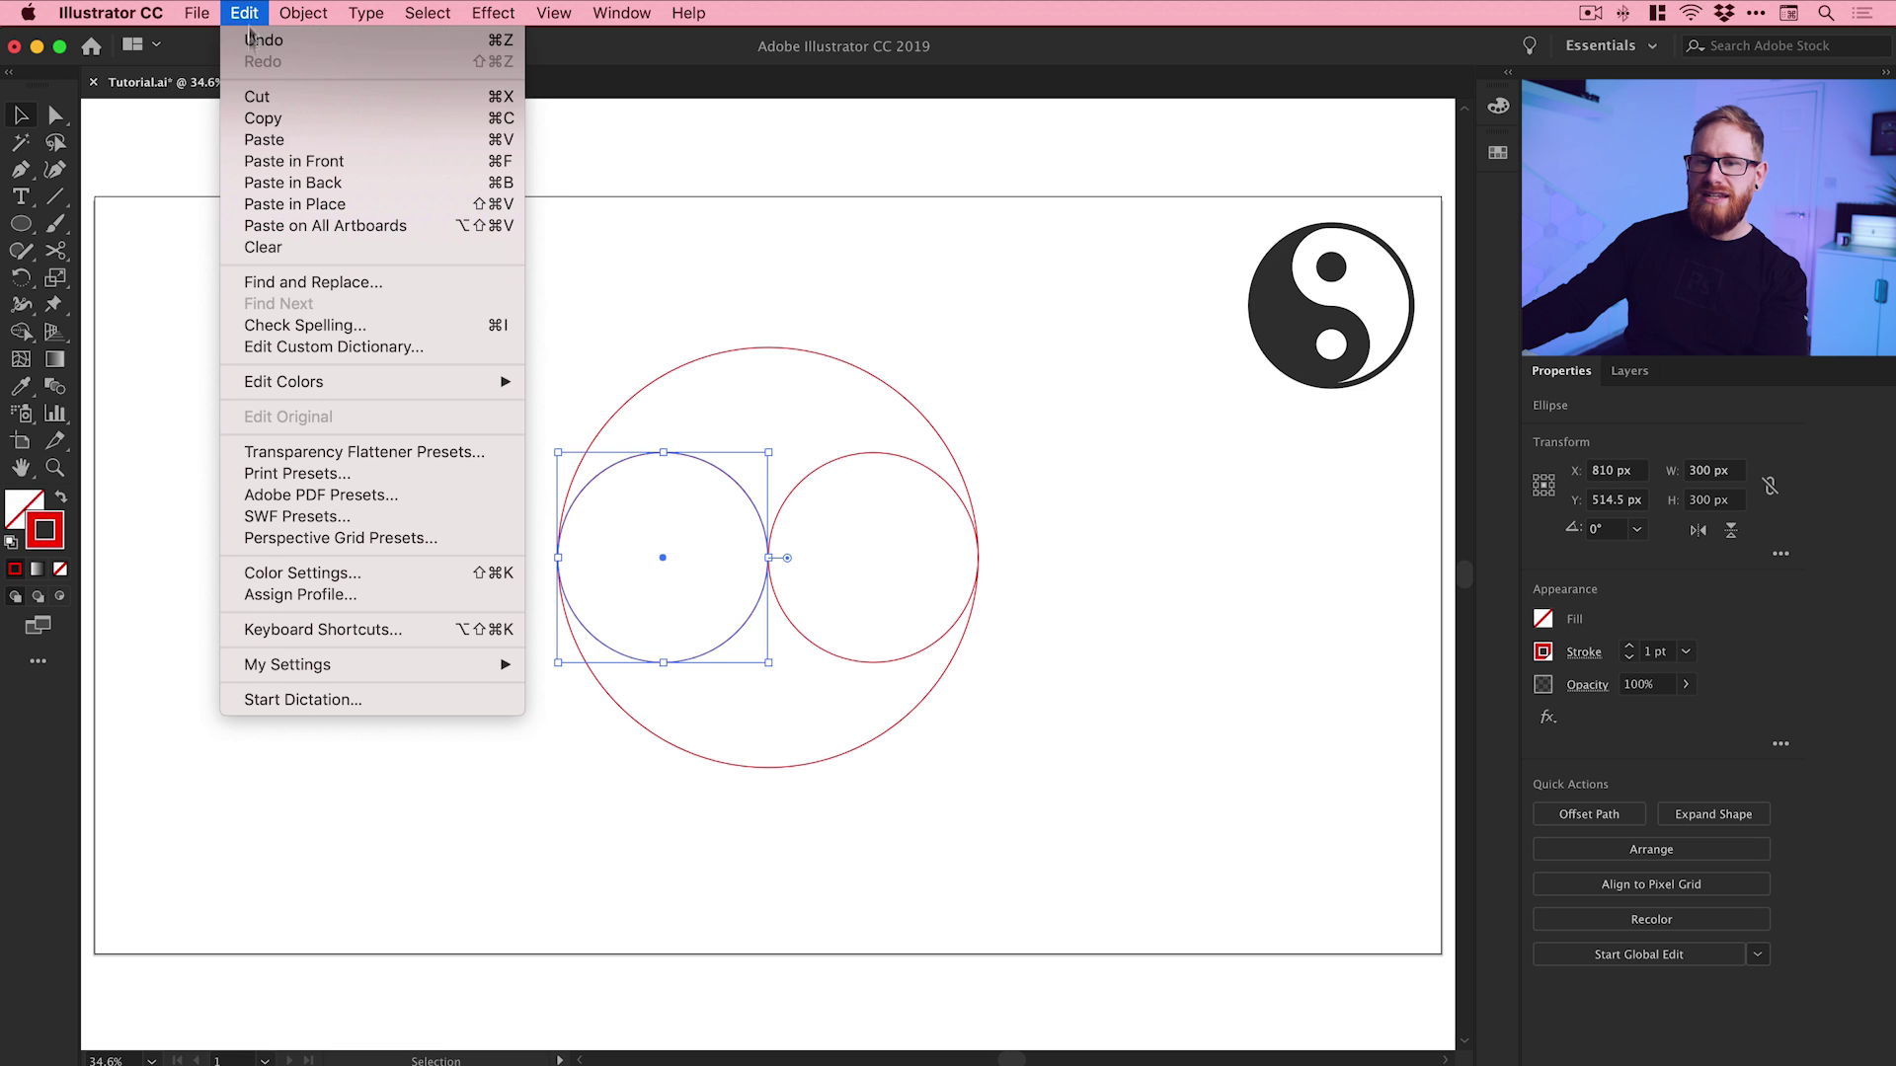
click(253, 118)
click(247, 12)
click(261, 203)
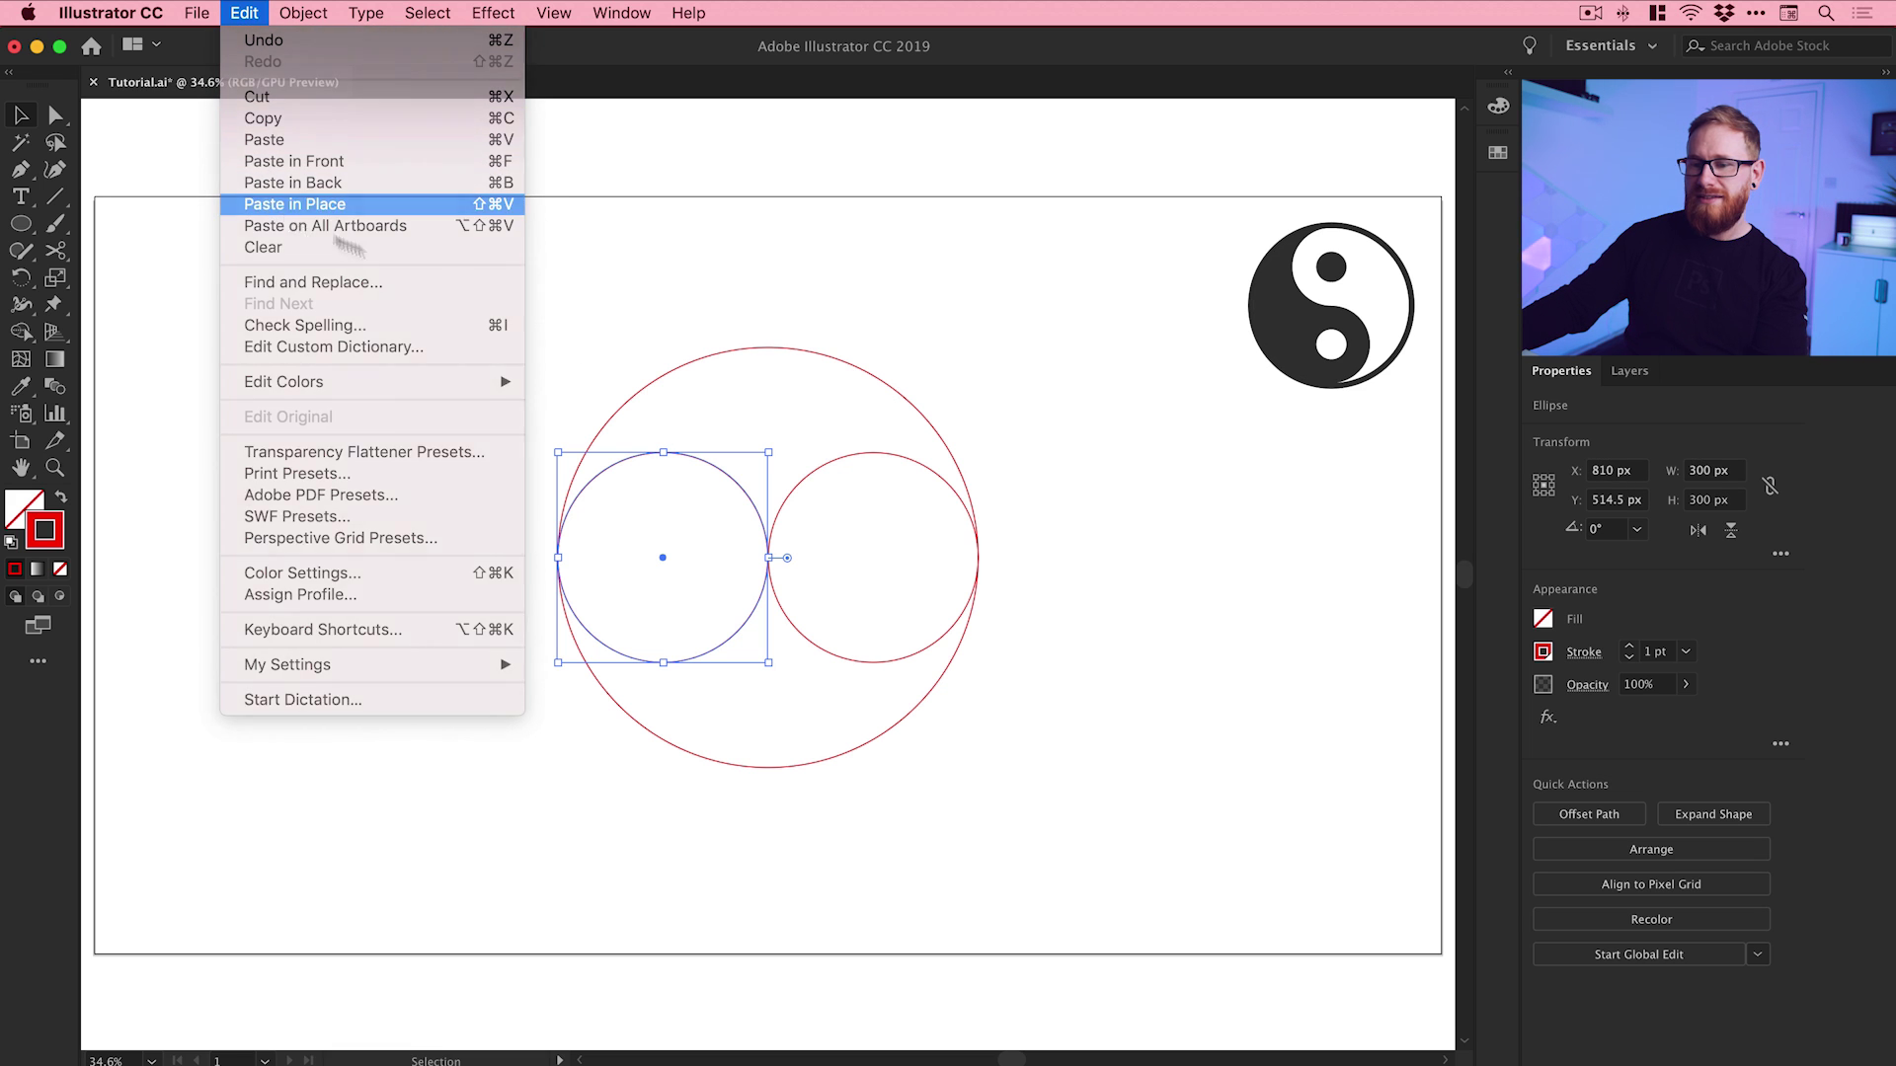
drag(772, 454, 691, 511)
- Copy the 77 px circle into the centre of the right small circle
click(459, 512)
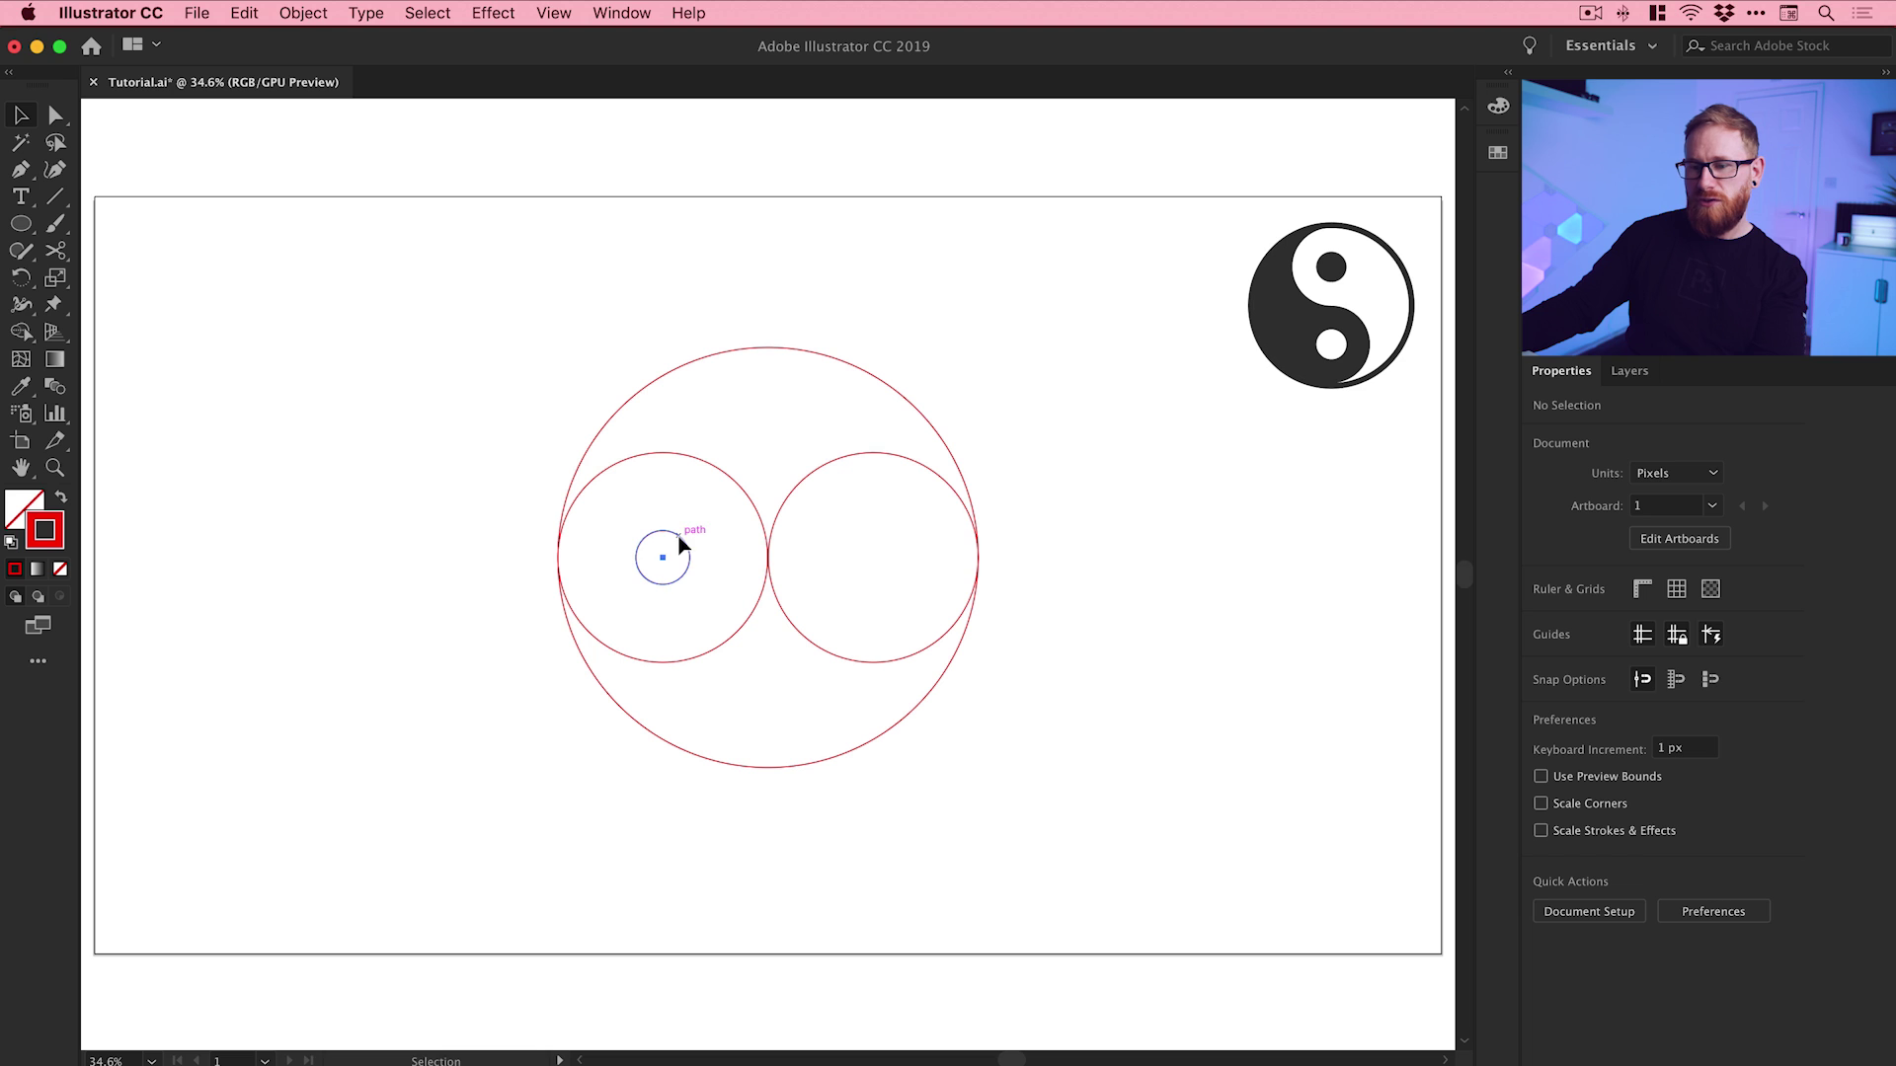
drag(681, 542, 892, 538)
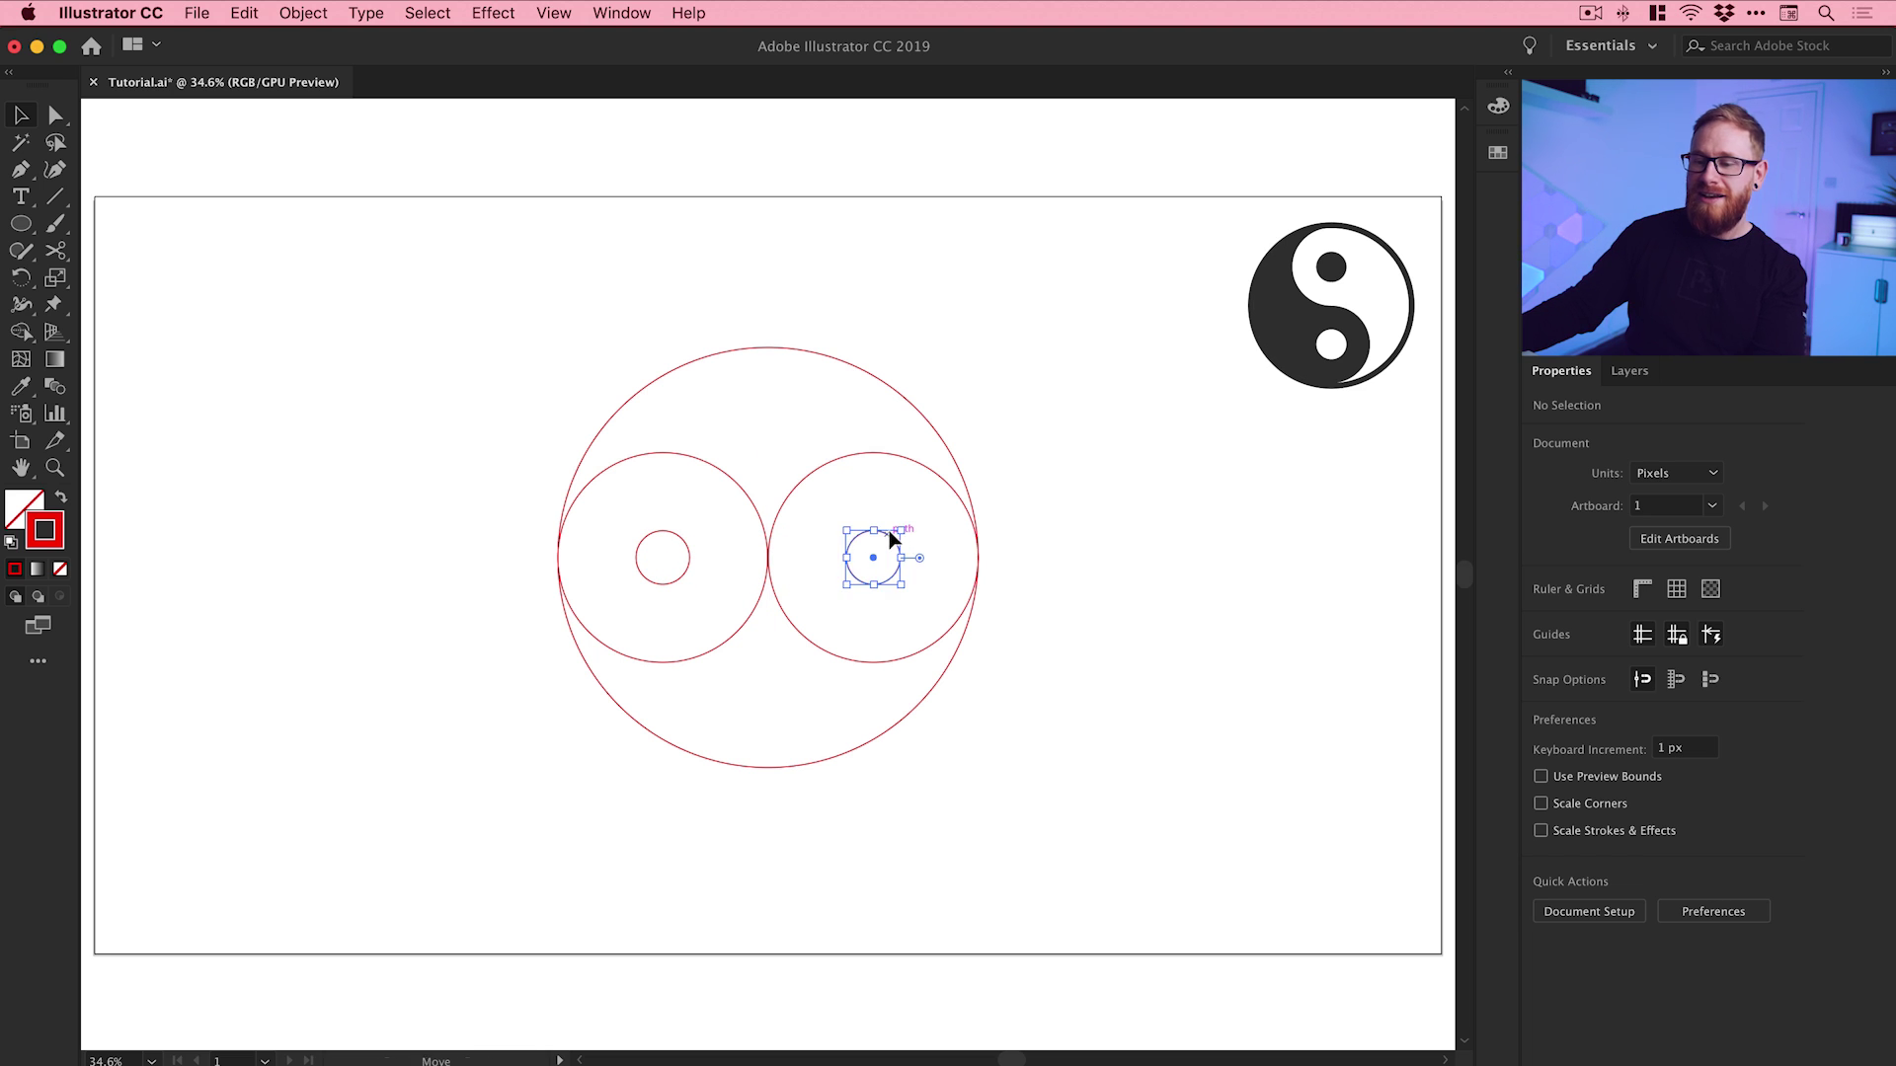
click(1092, 529)
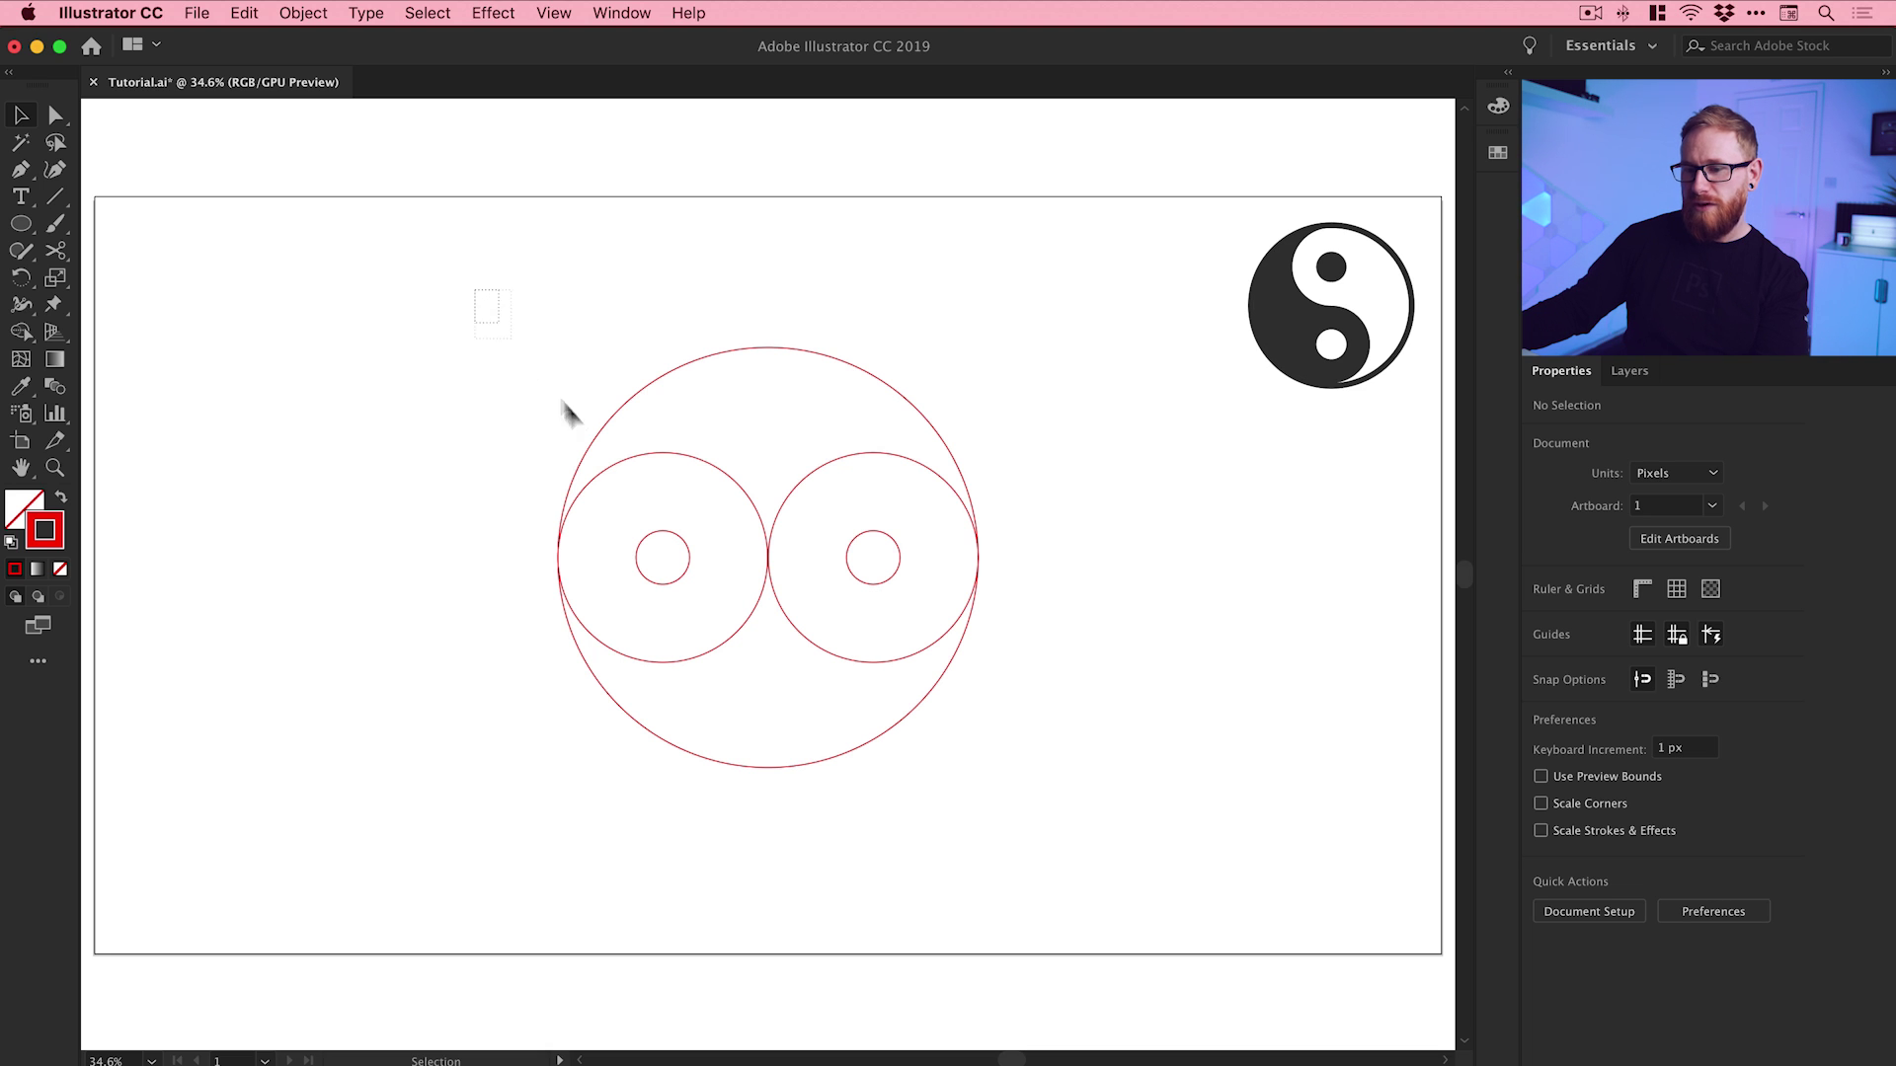
- Swap fill and stroke so all circles become solid red with no outline
drag(563, 402, 1131, 856)
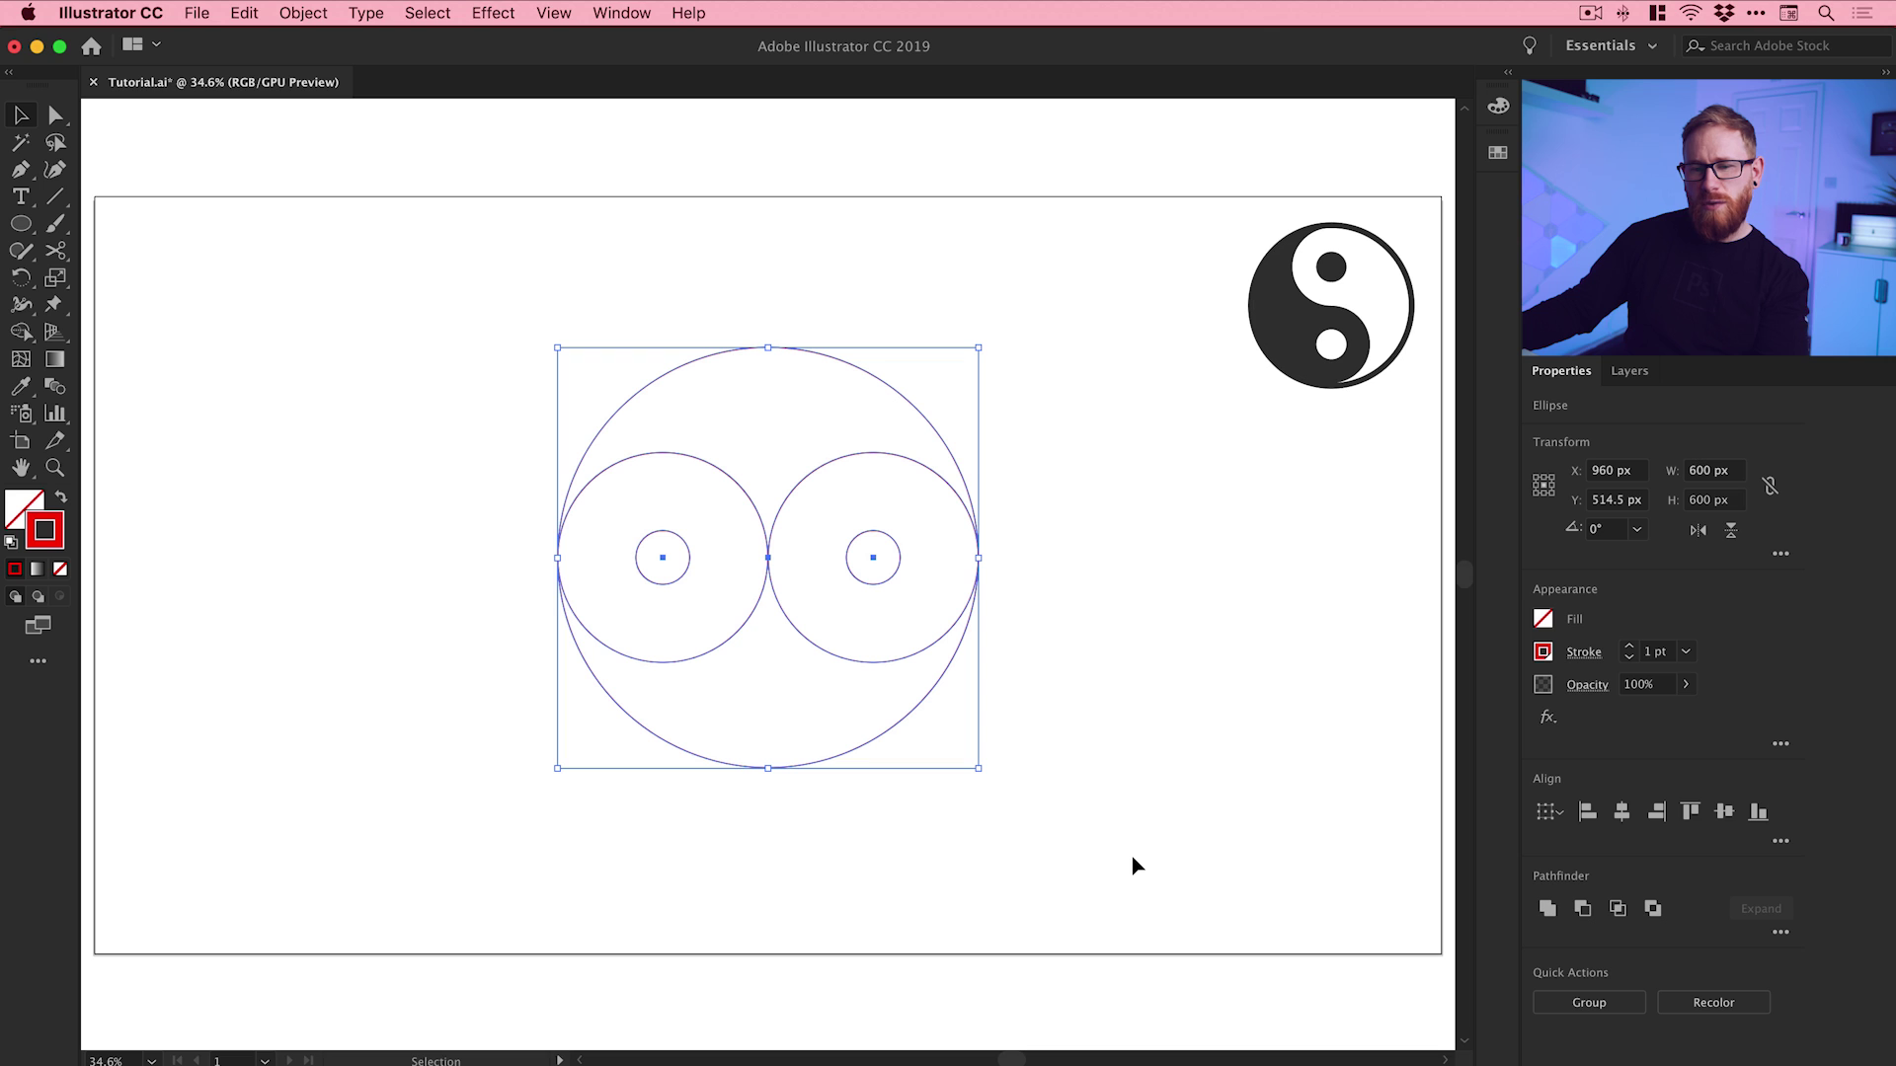
click(61, 499)
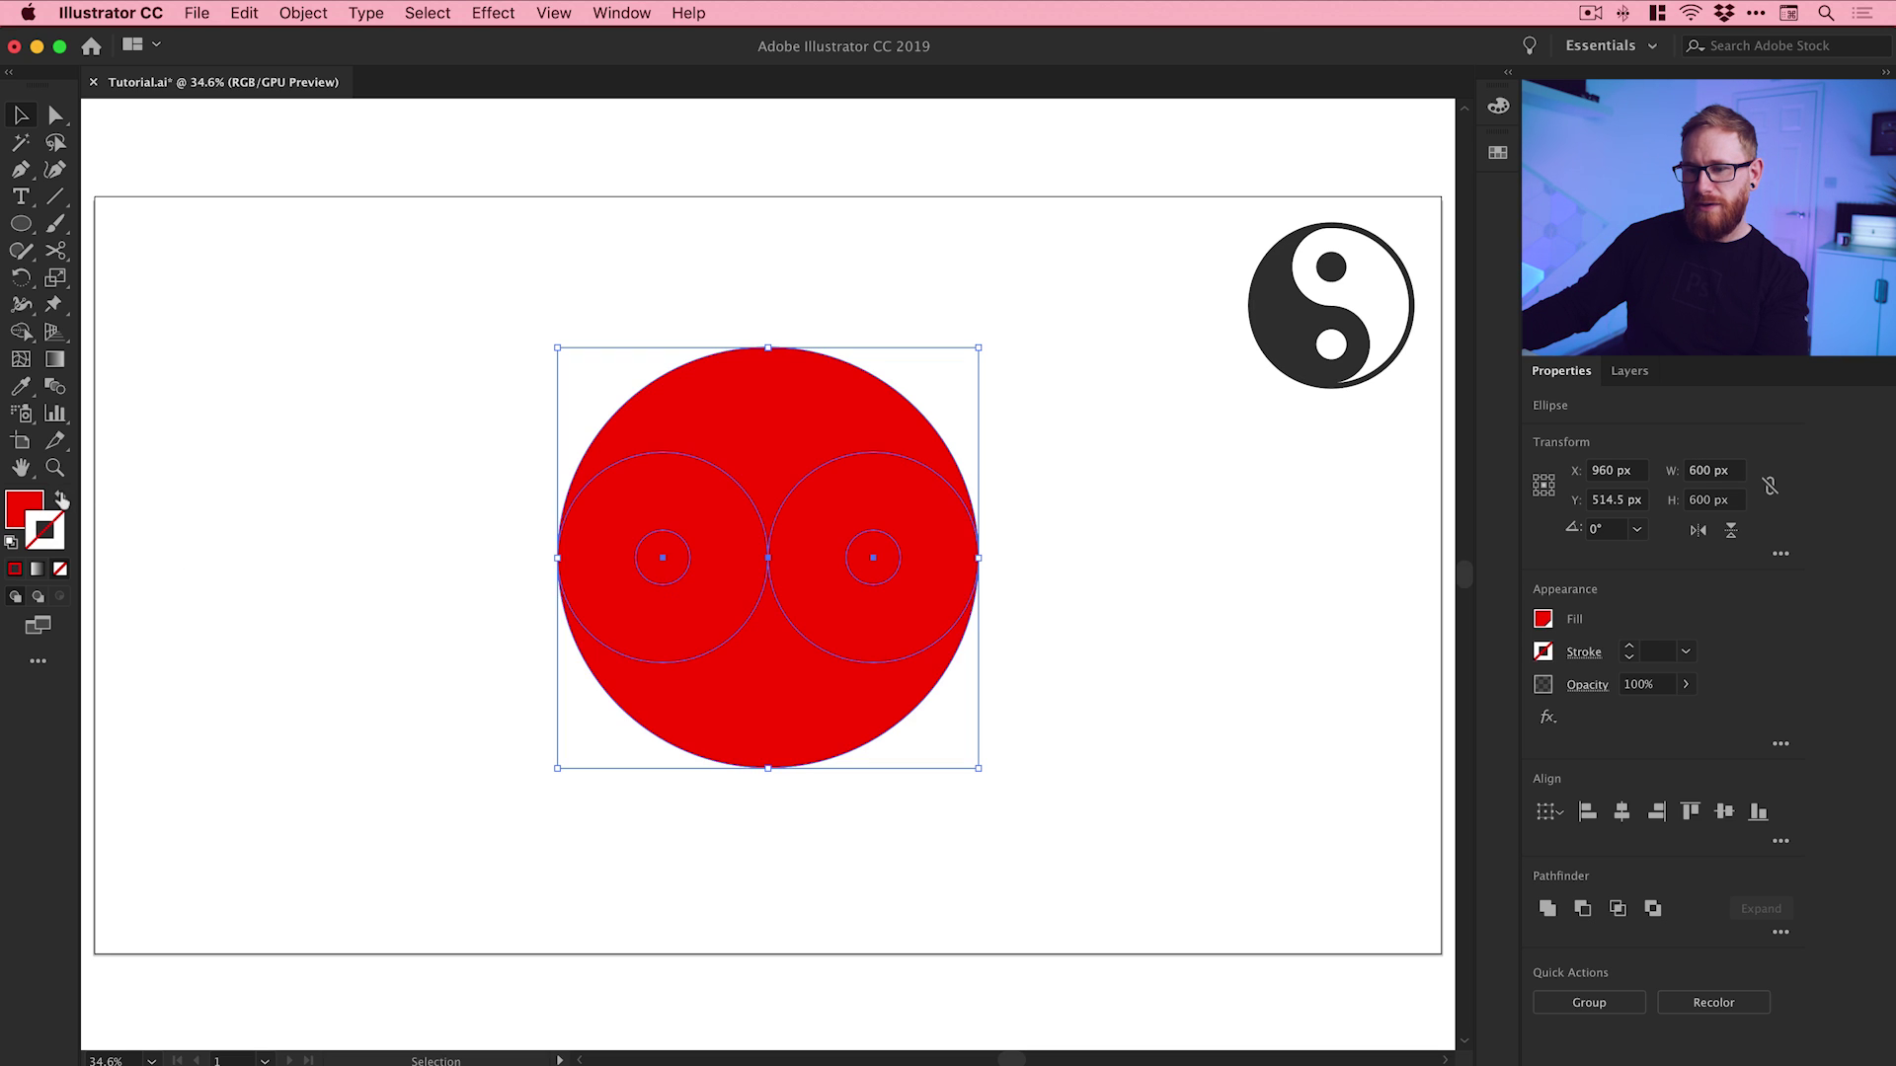
click(235, 504)
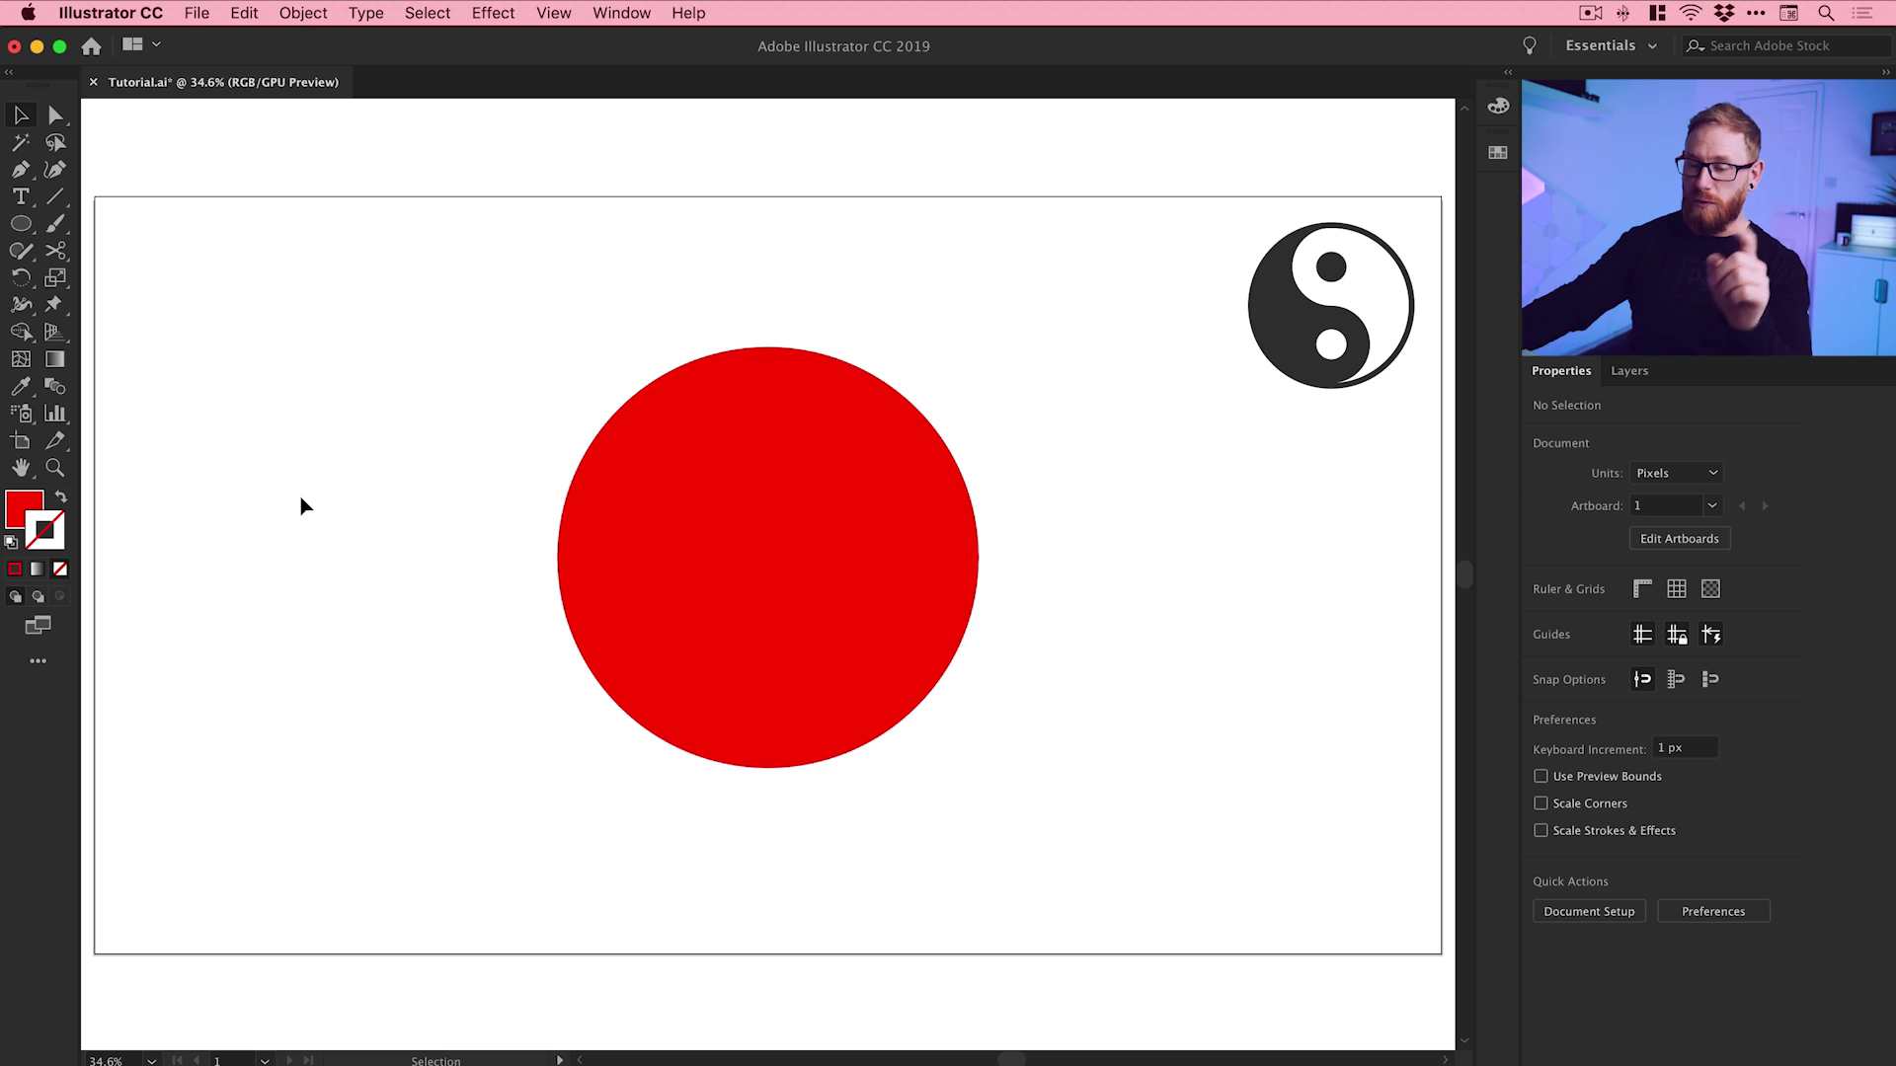
- Move the whole circle group to the artboard centre at X 960, Y 540
drag(365, 376, 1028, 800)
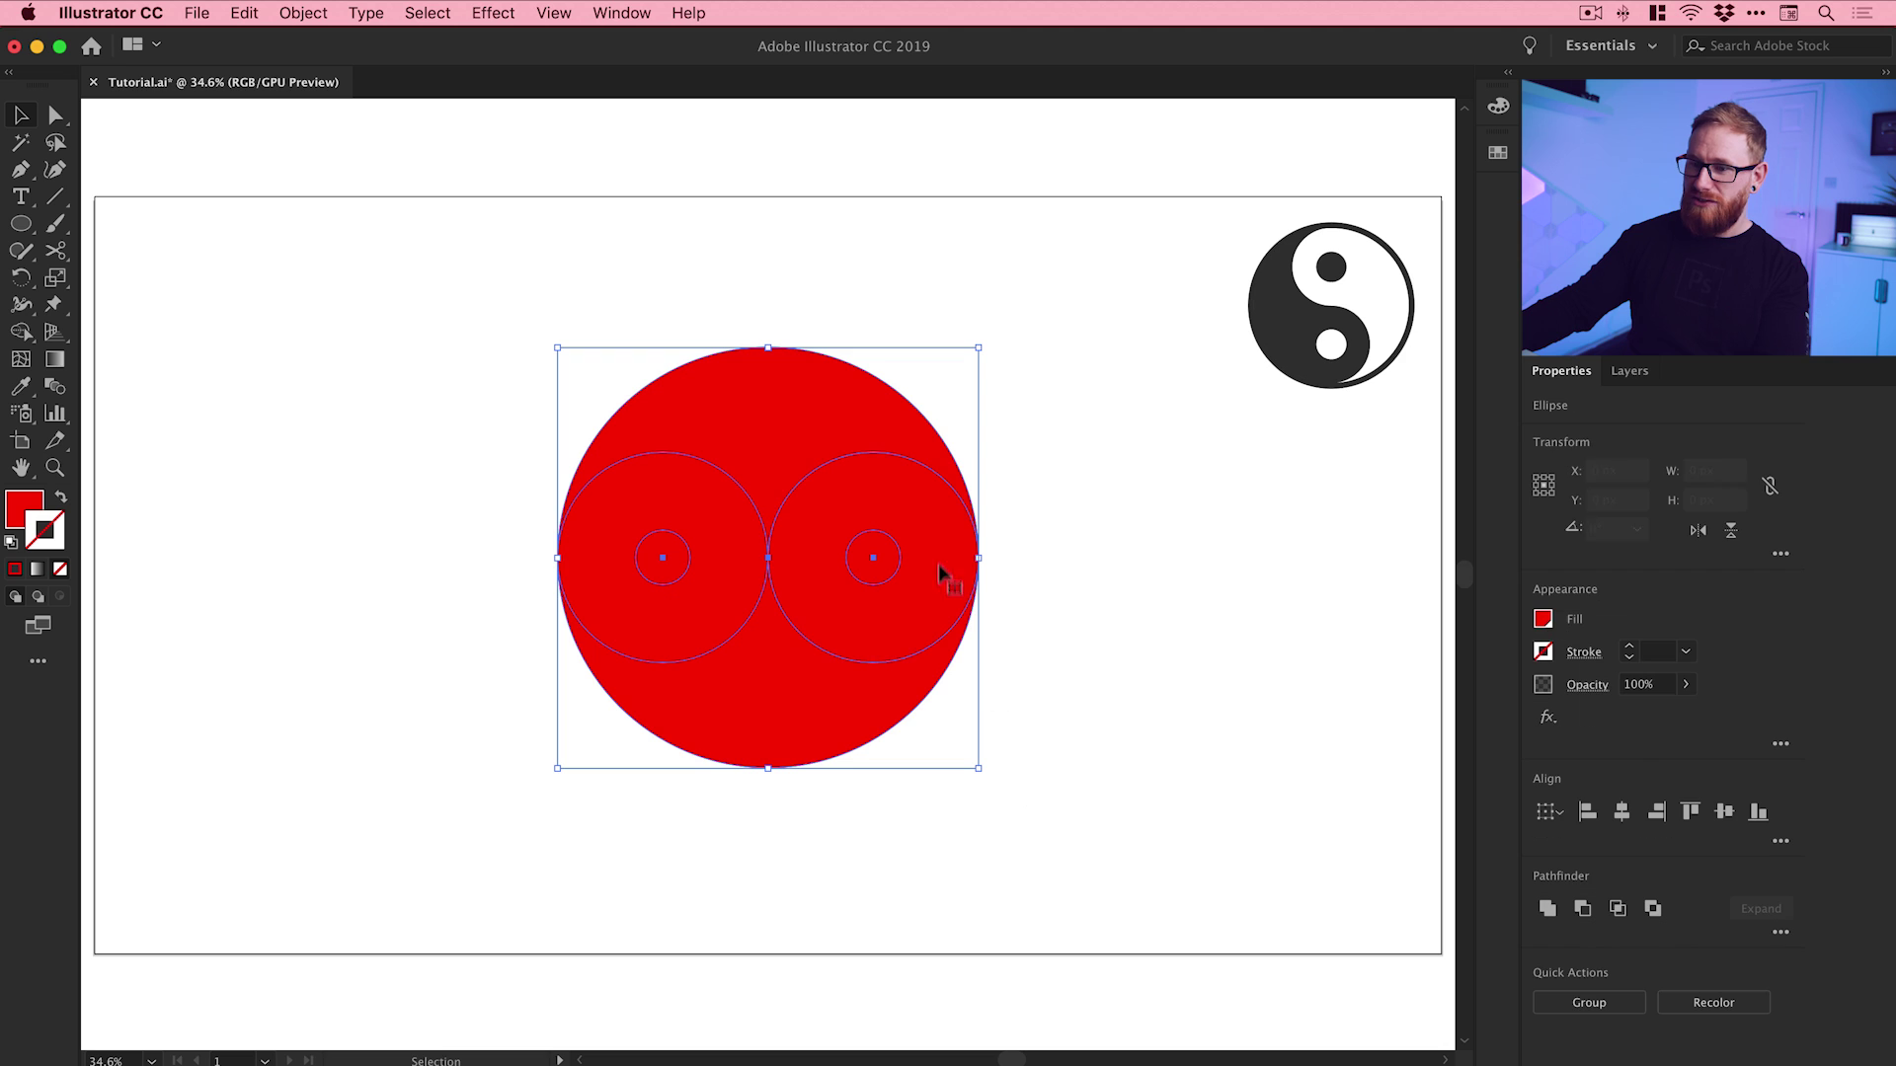
drag(875, 446, 877, 464)
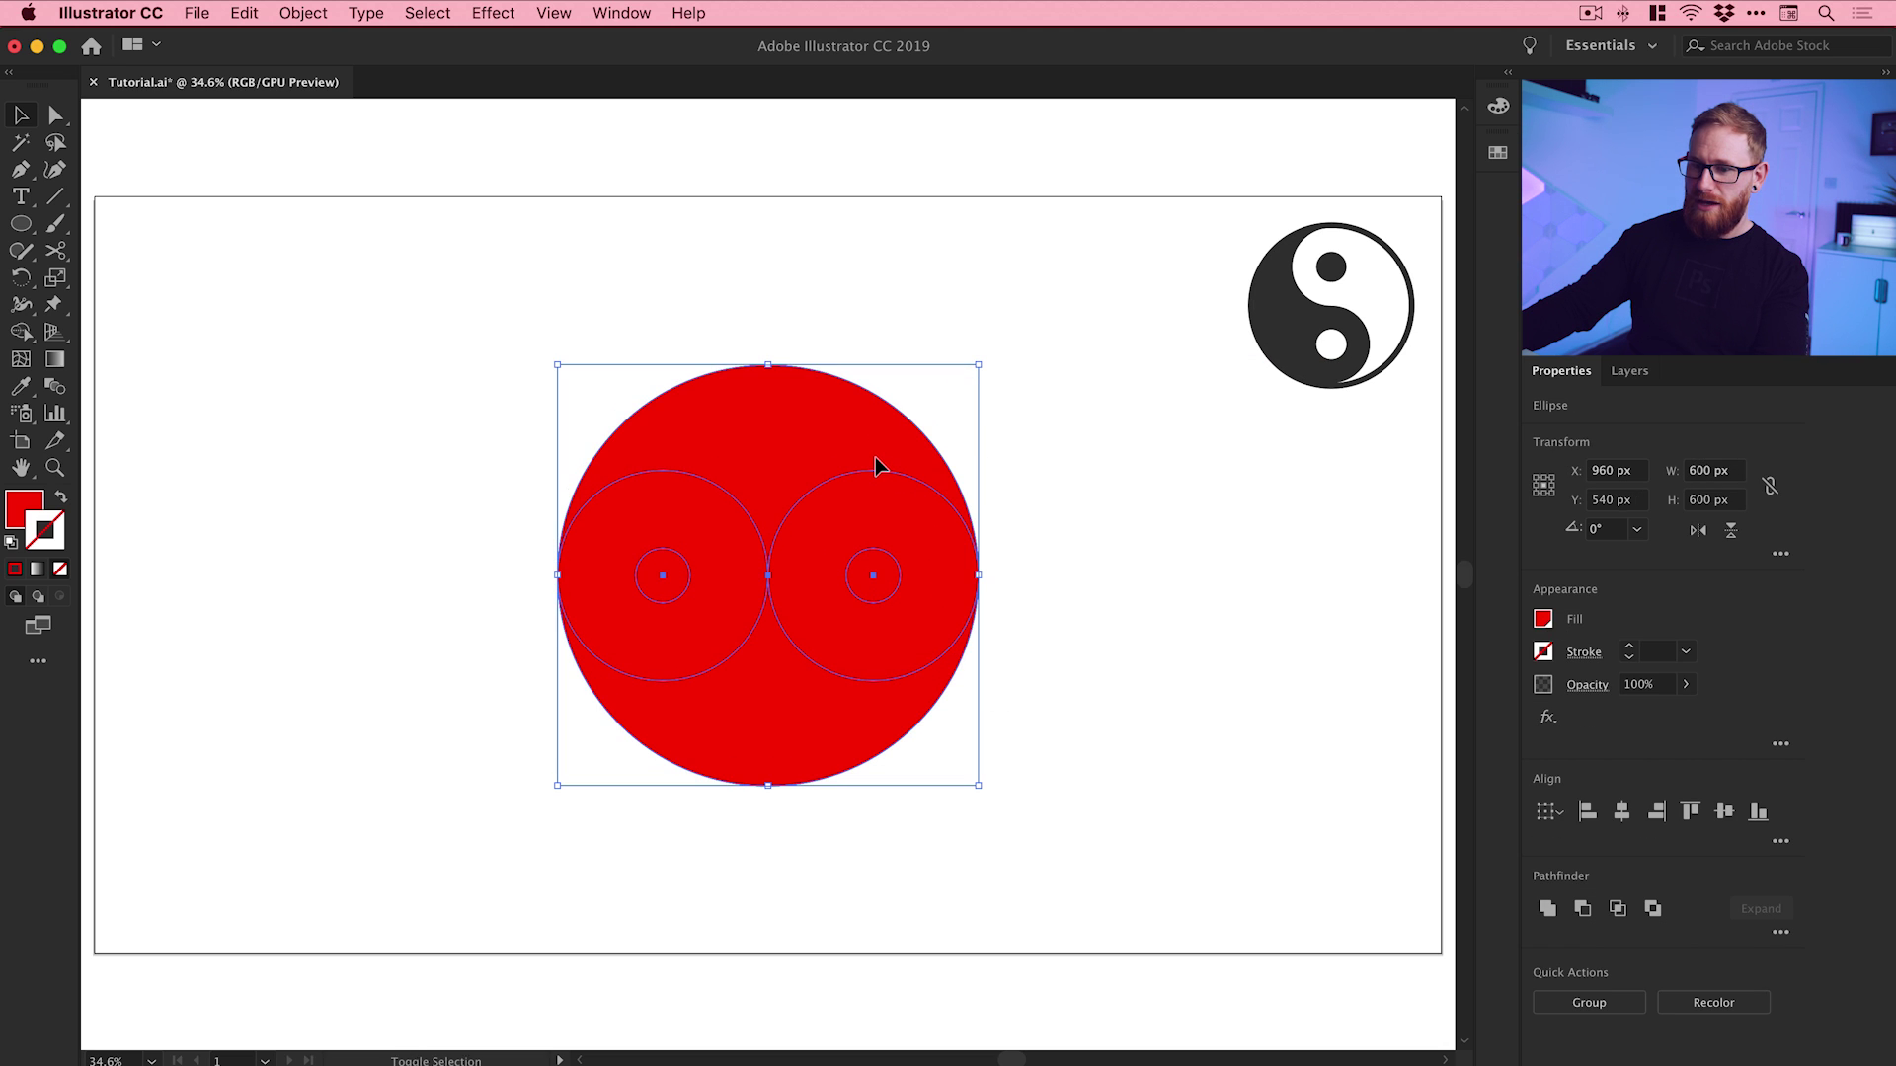
click(1060, 518)
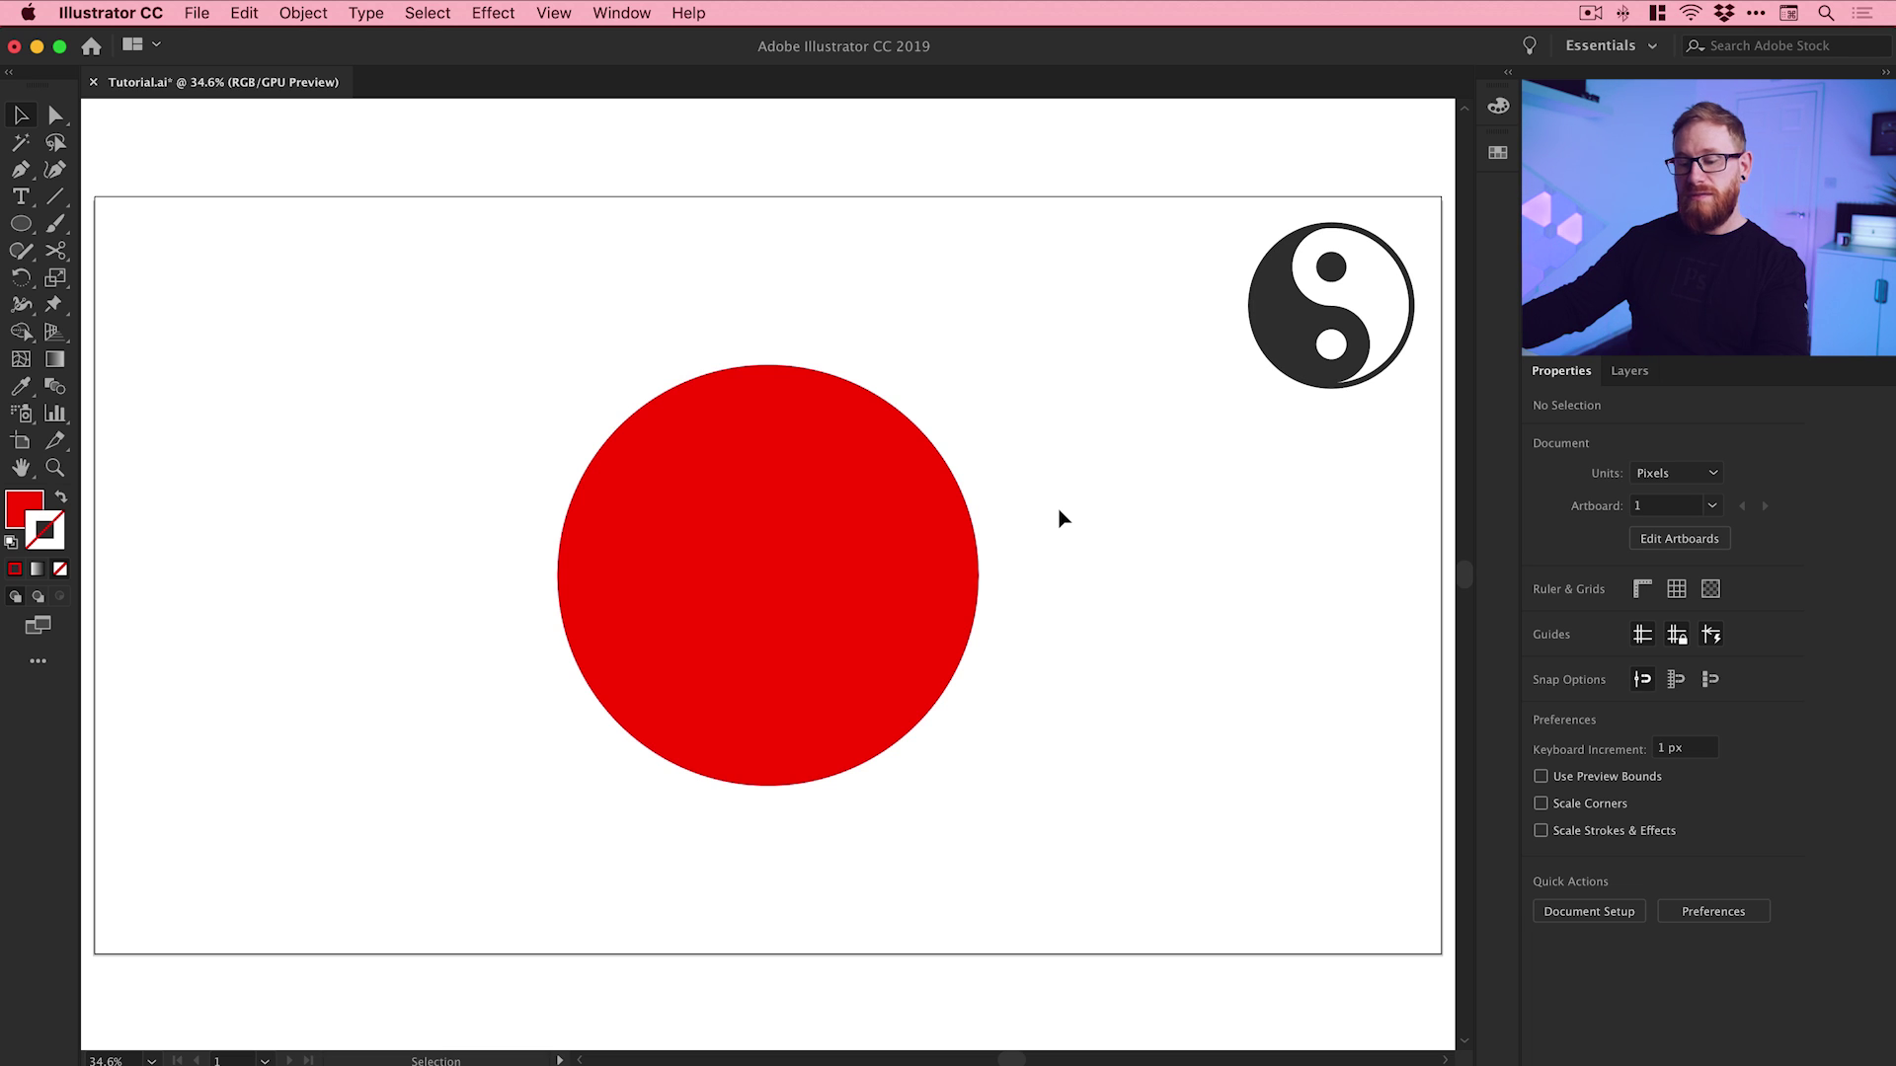
- Switch to Outline mode and marquee-select the big circle and all four inner circles
key(a)
key(super+y)
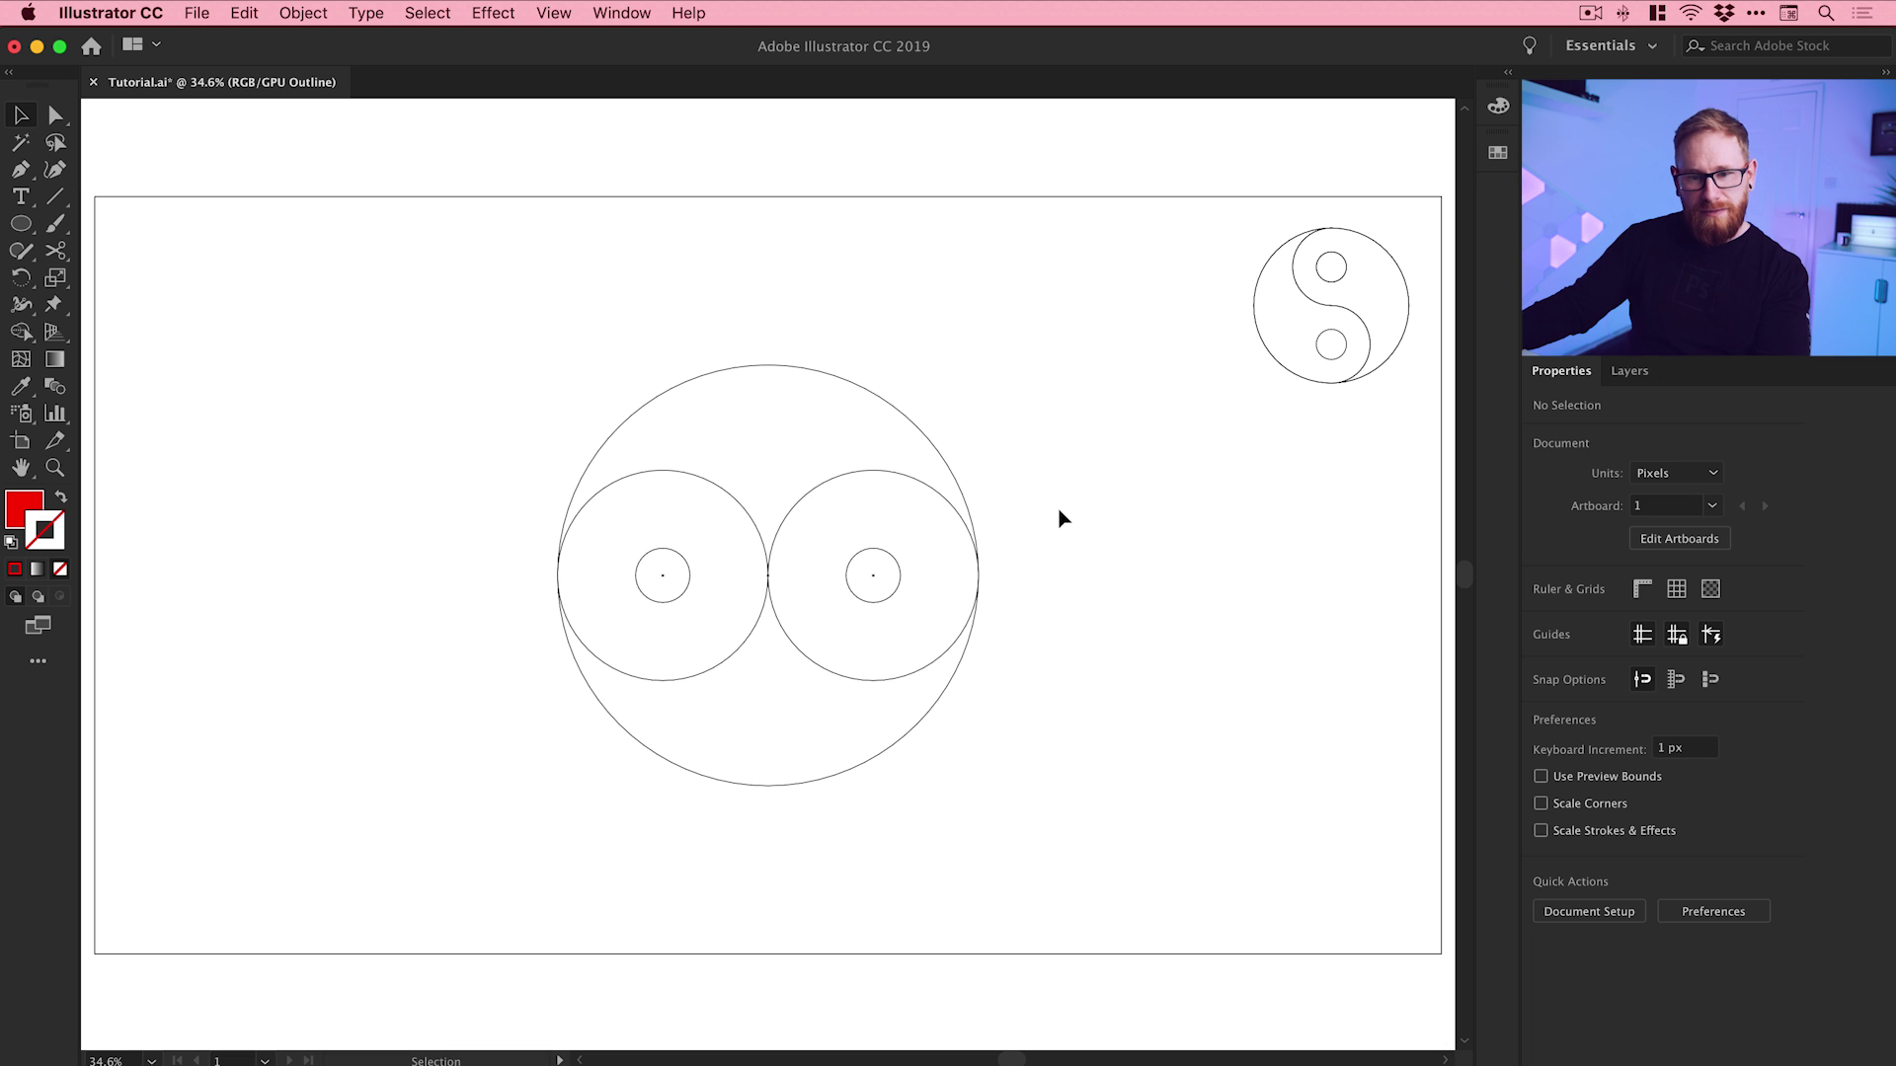
drag(407, 292, 1101, 850)
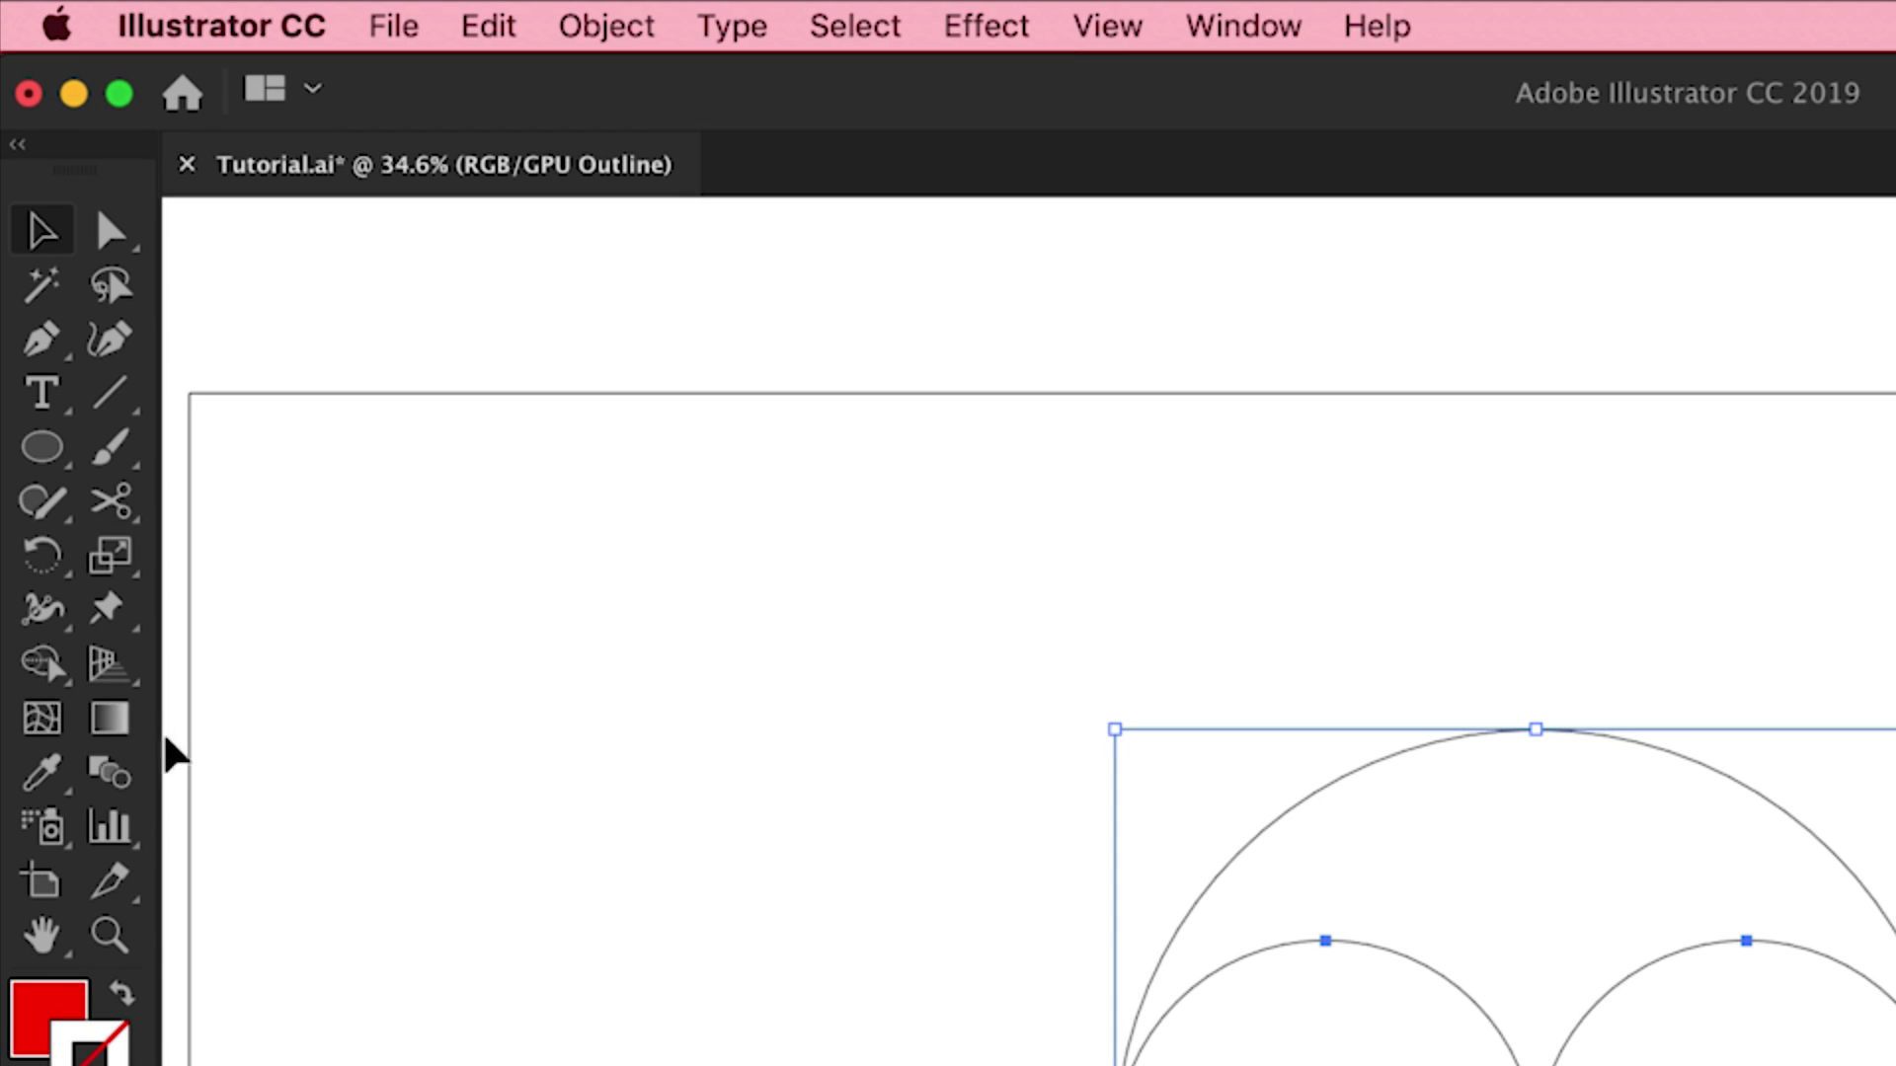
- With Shape Builder, merge the left circle into the top region and the right circle into the bottom
click(44, 664)
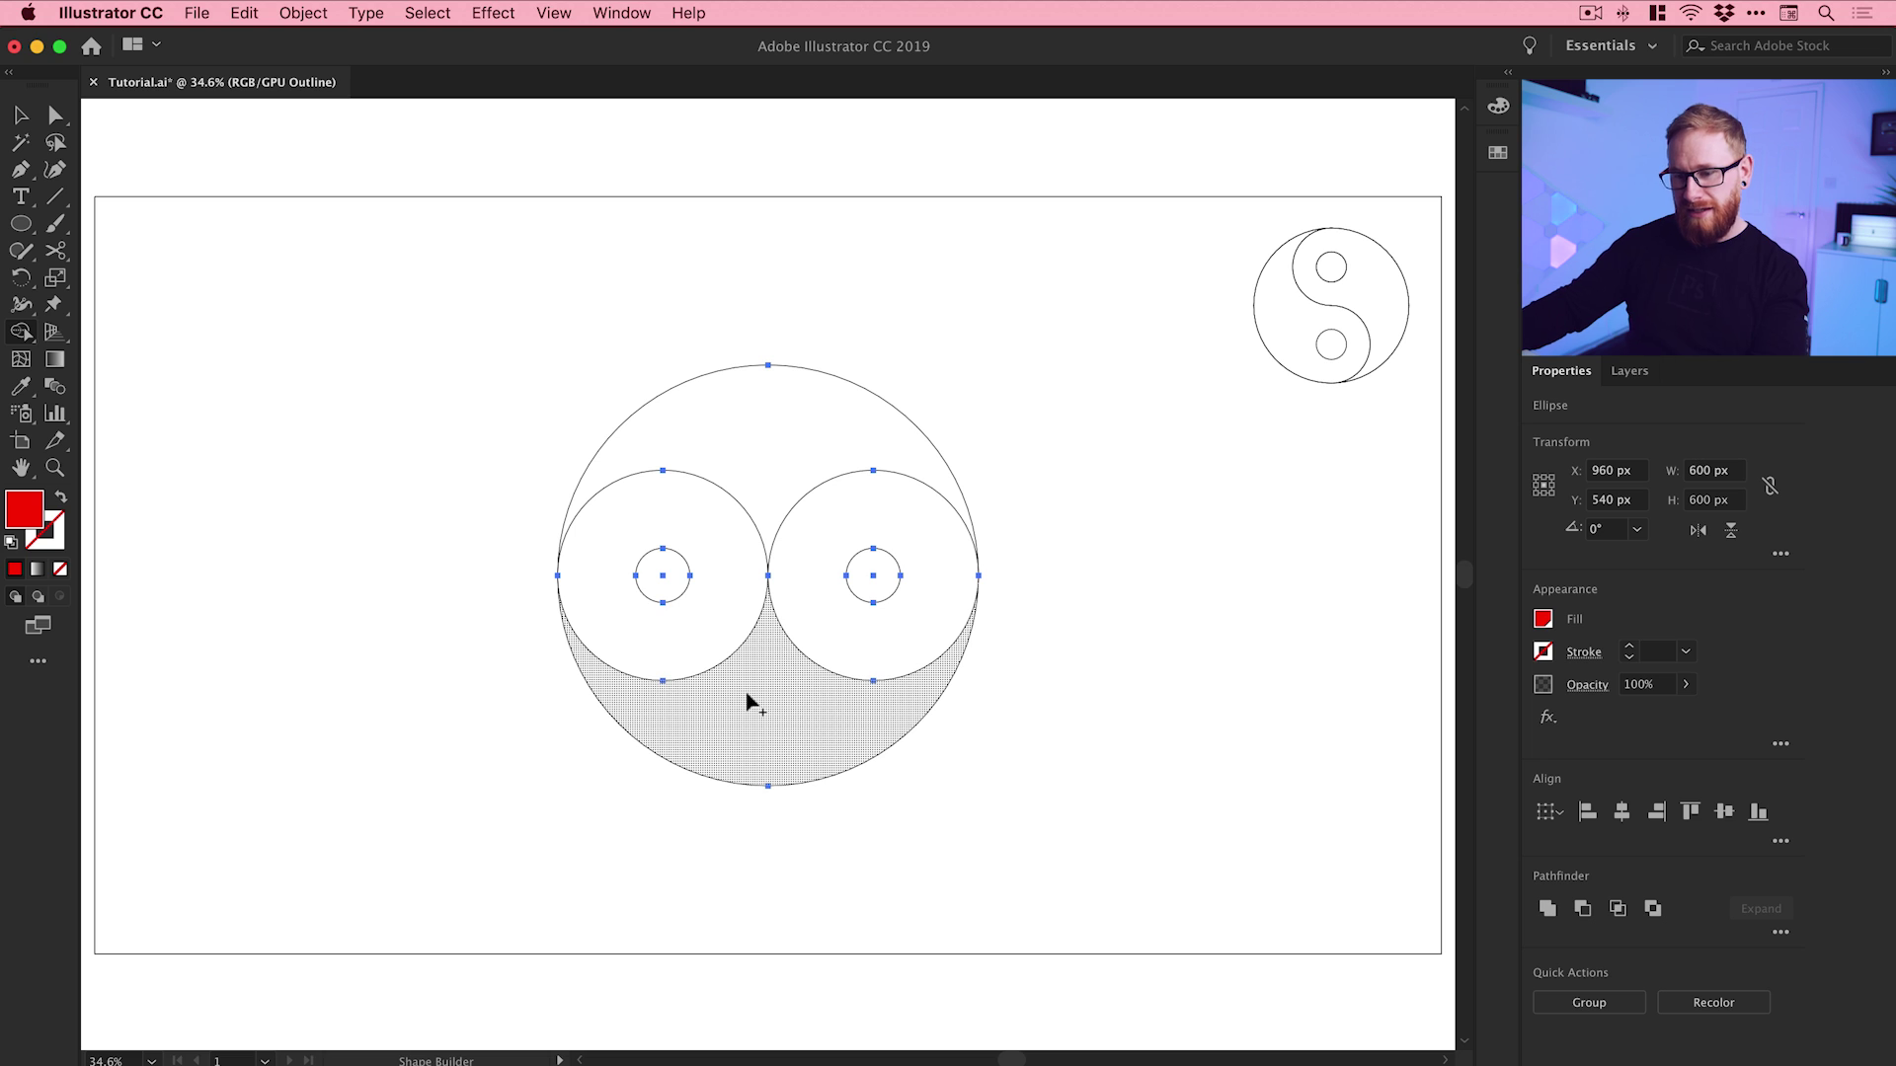
mouse_move(719, 606)
mouse_down()
mouse_move(690, 527)
mouse_move(618, 524)
mouse_move(686, 513)
mouse_move(672, 498)
mouse_move(689, 495)
mouse_move(733, 573)
mouse_move(719, 535)
mouse_move(708, 577)
mouse_move(700, 503)
mouse_move(720, 464)
mouse_move(793, 435)
mouse_up()
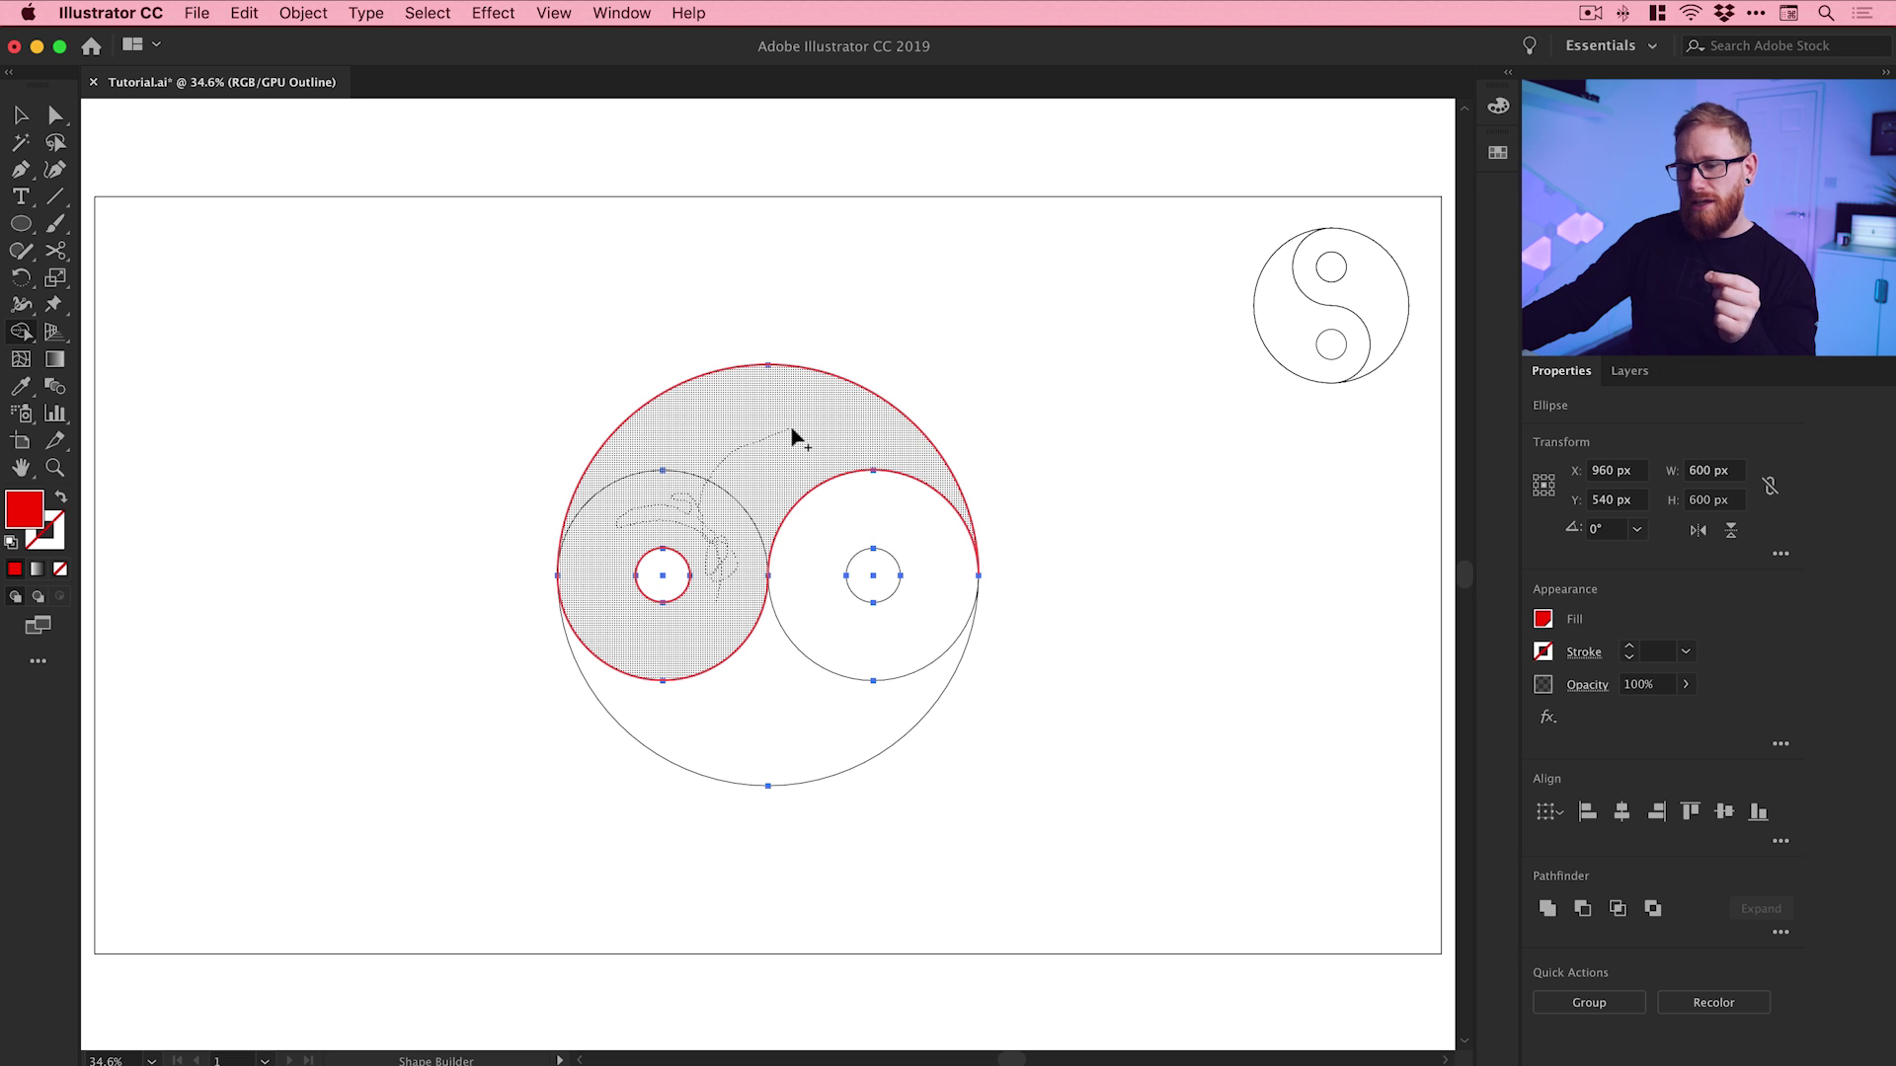
drag(792, 429, 792, 429)
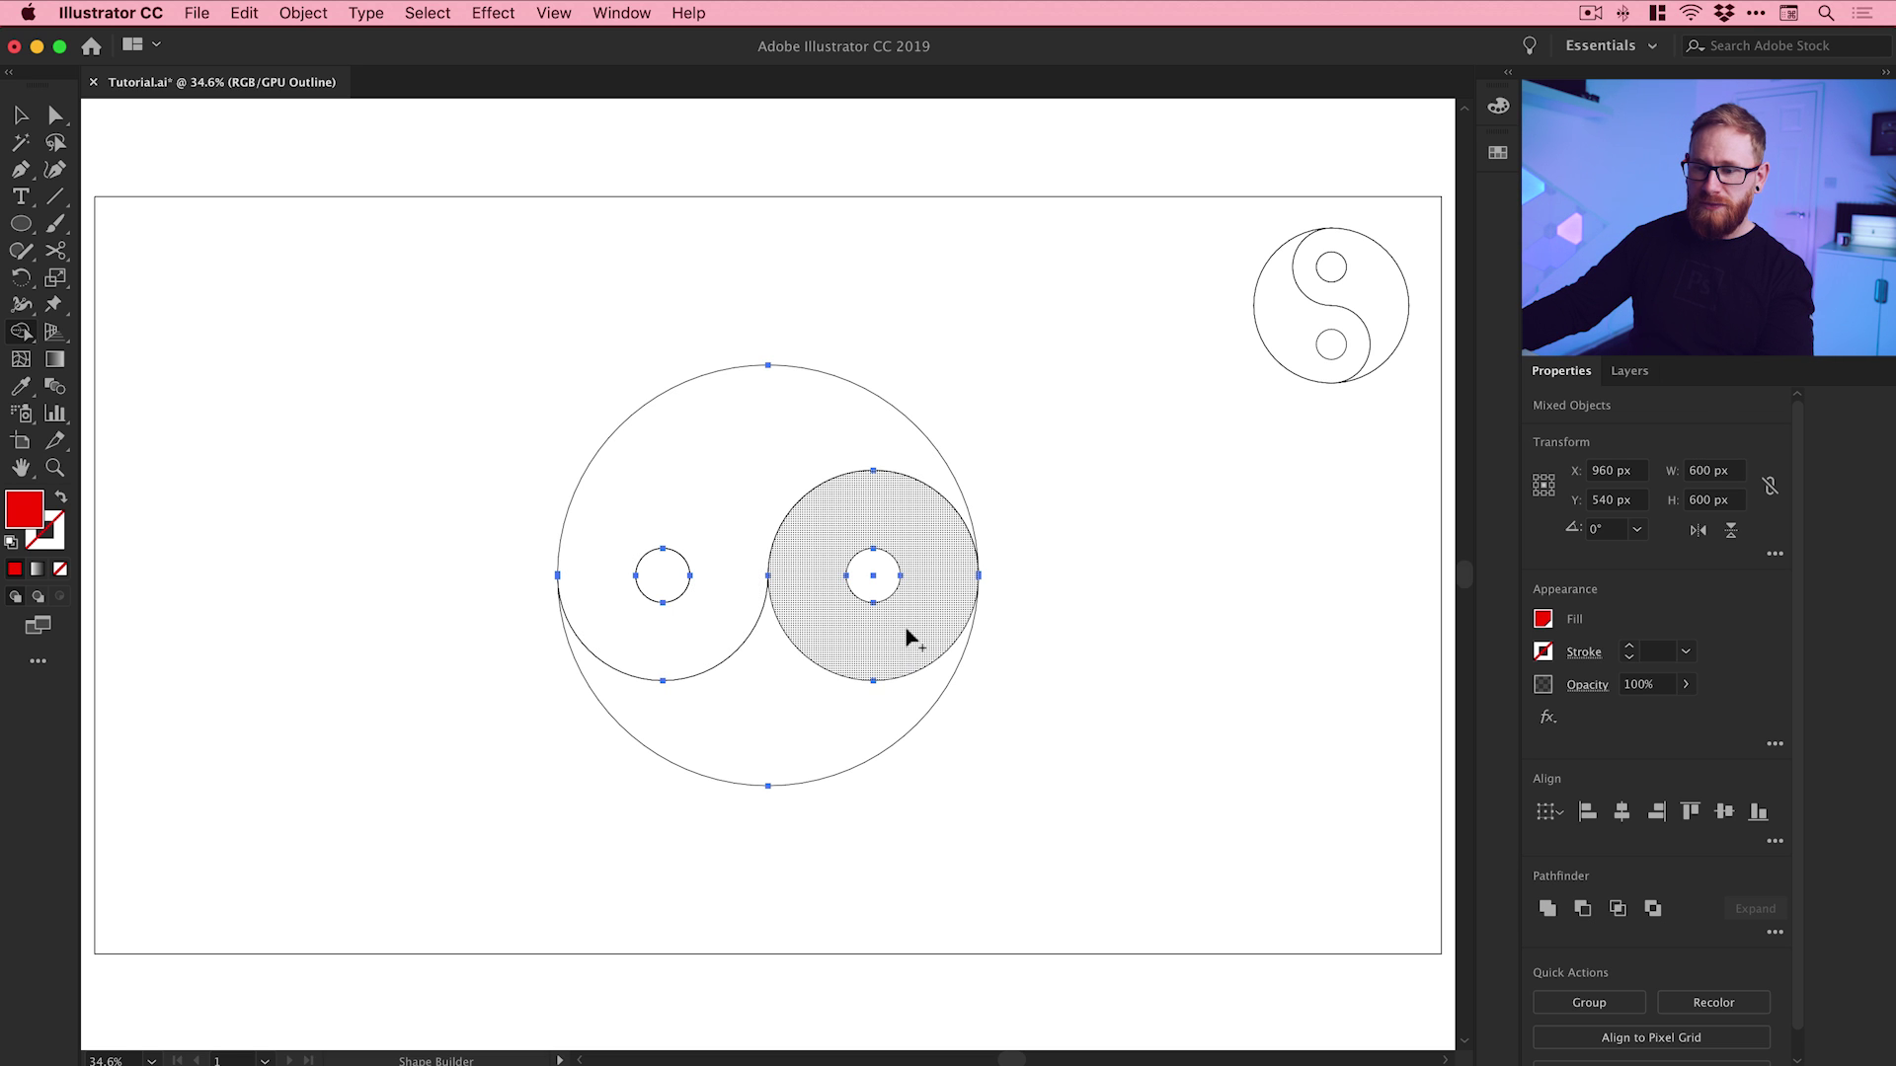
mouse_move(906, 632)
mouse_down()
mouse_move(809, 724)
mouse_move(592, 642)
mouse_up()
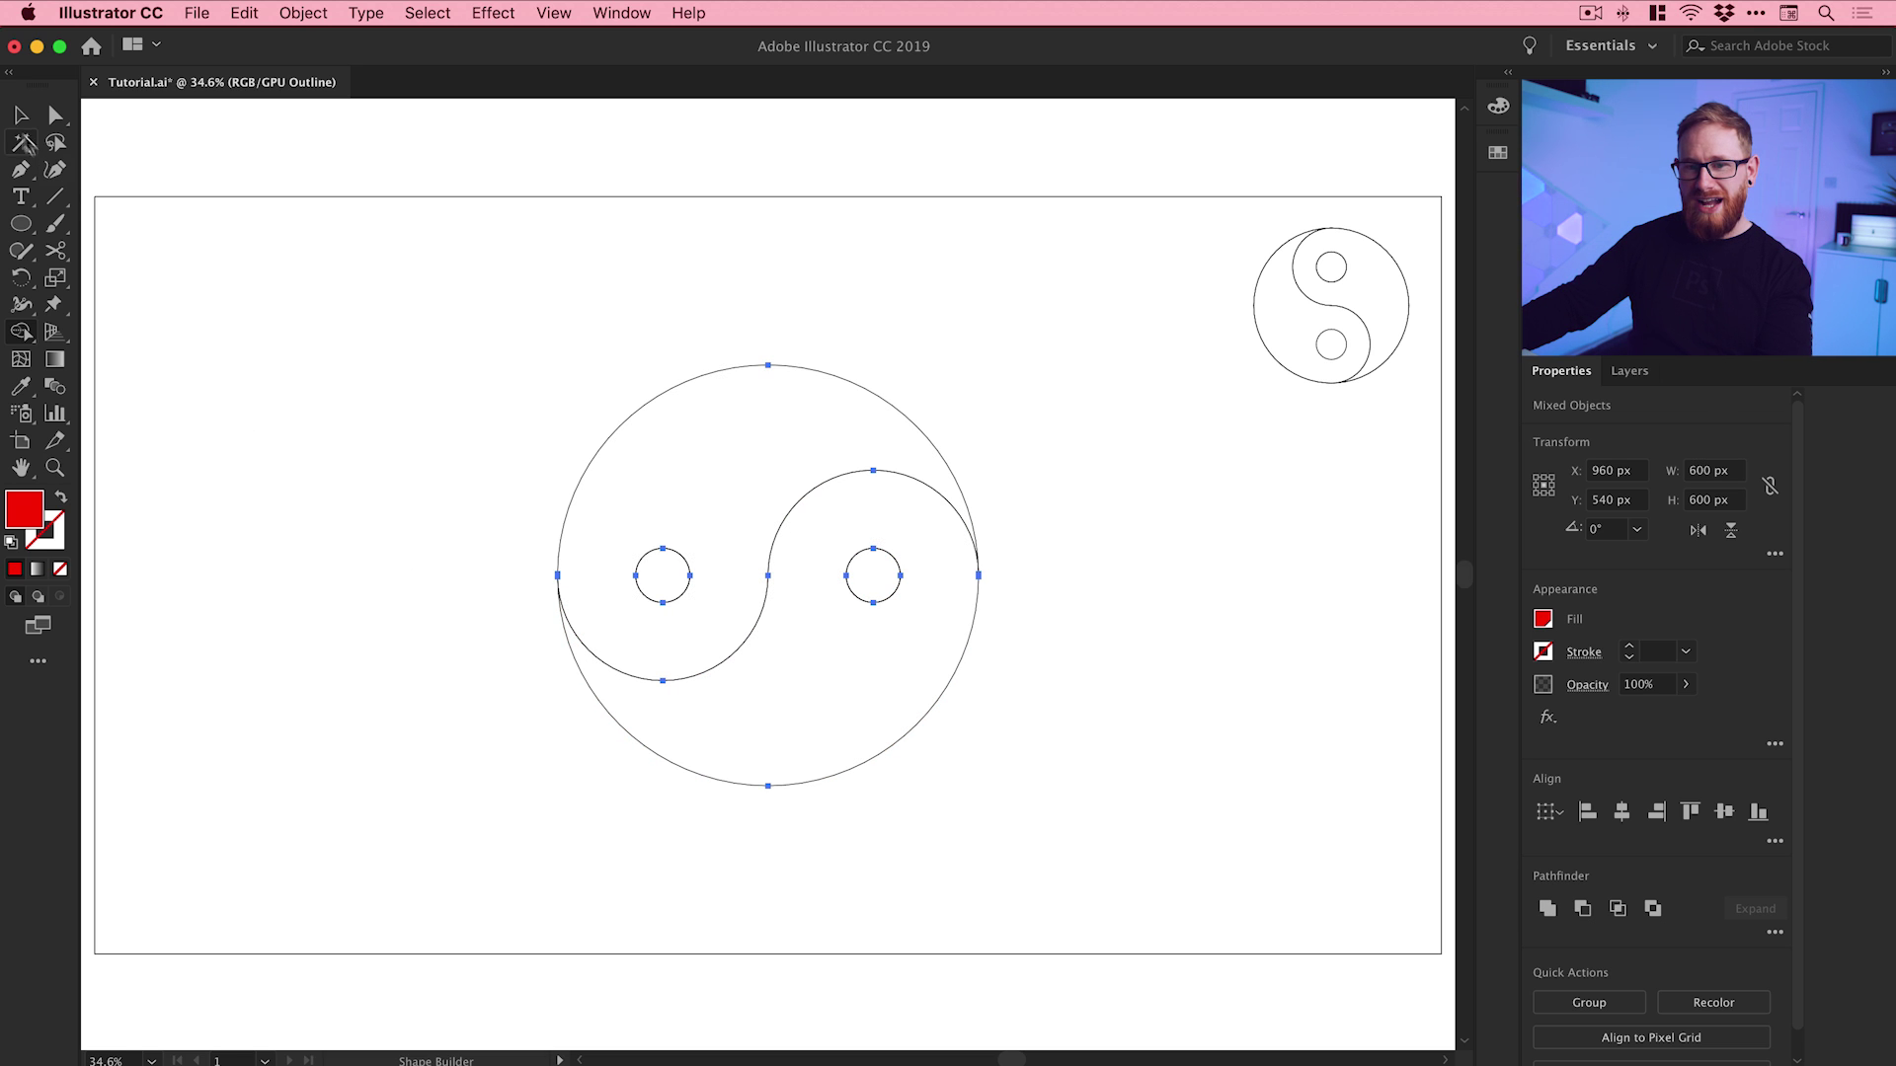
click(19, 116)
- Return to Preview mode with Cmd+Y and select the left small dot
click(448, 380)
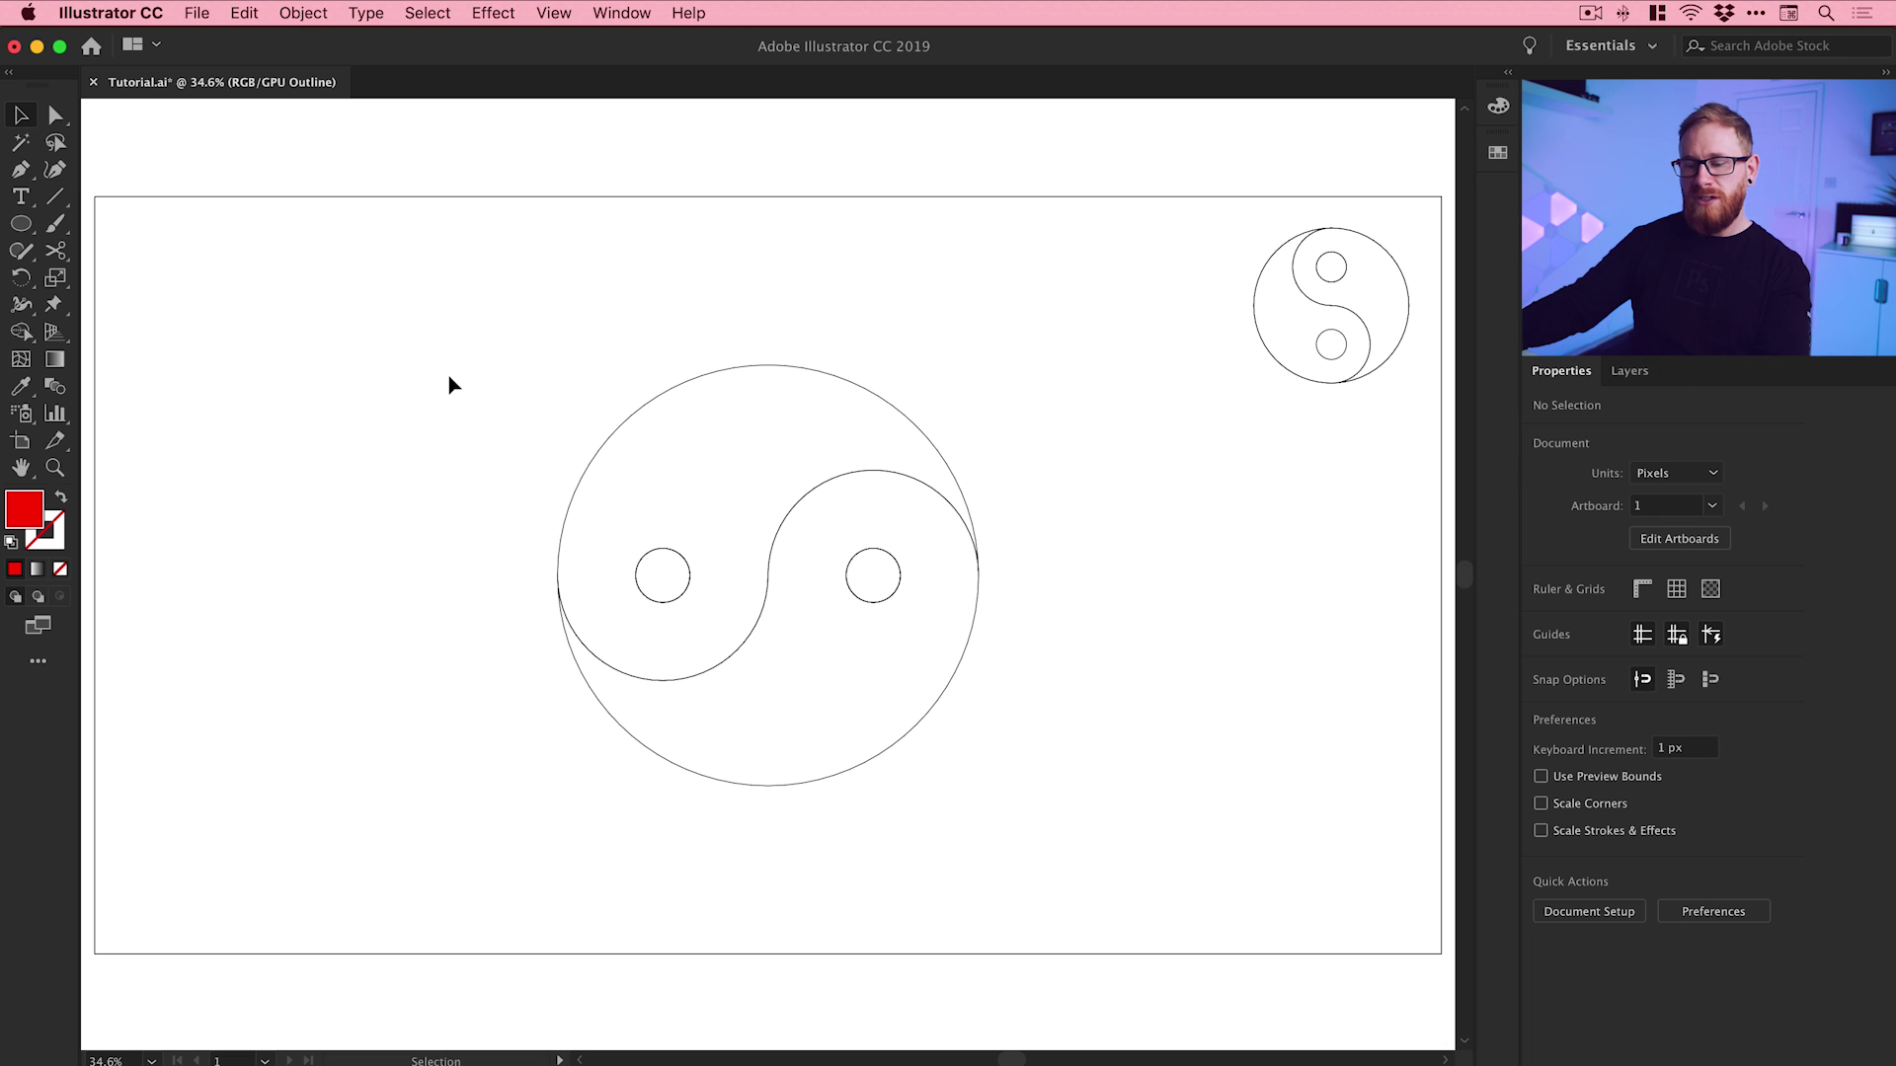
key(a)
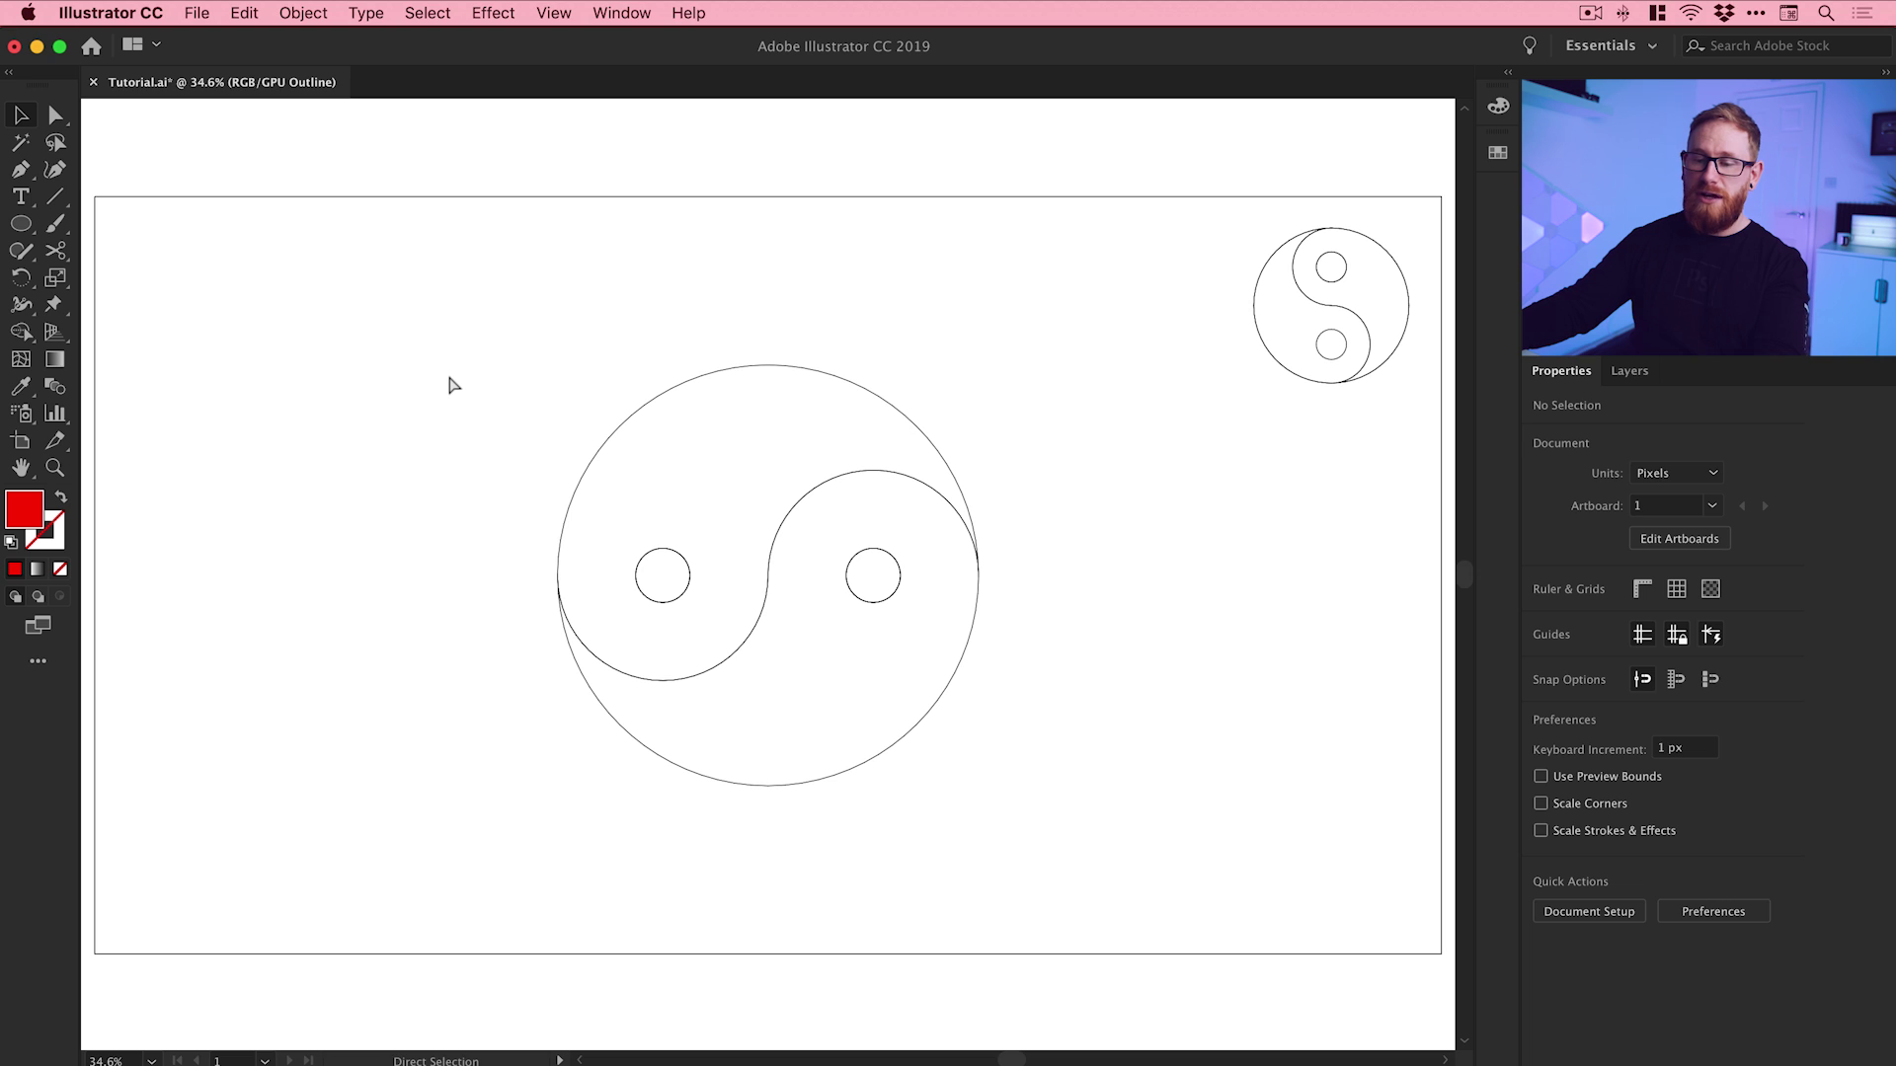
key(super+y)
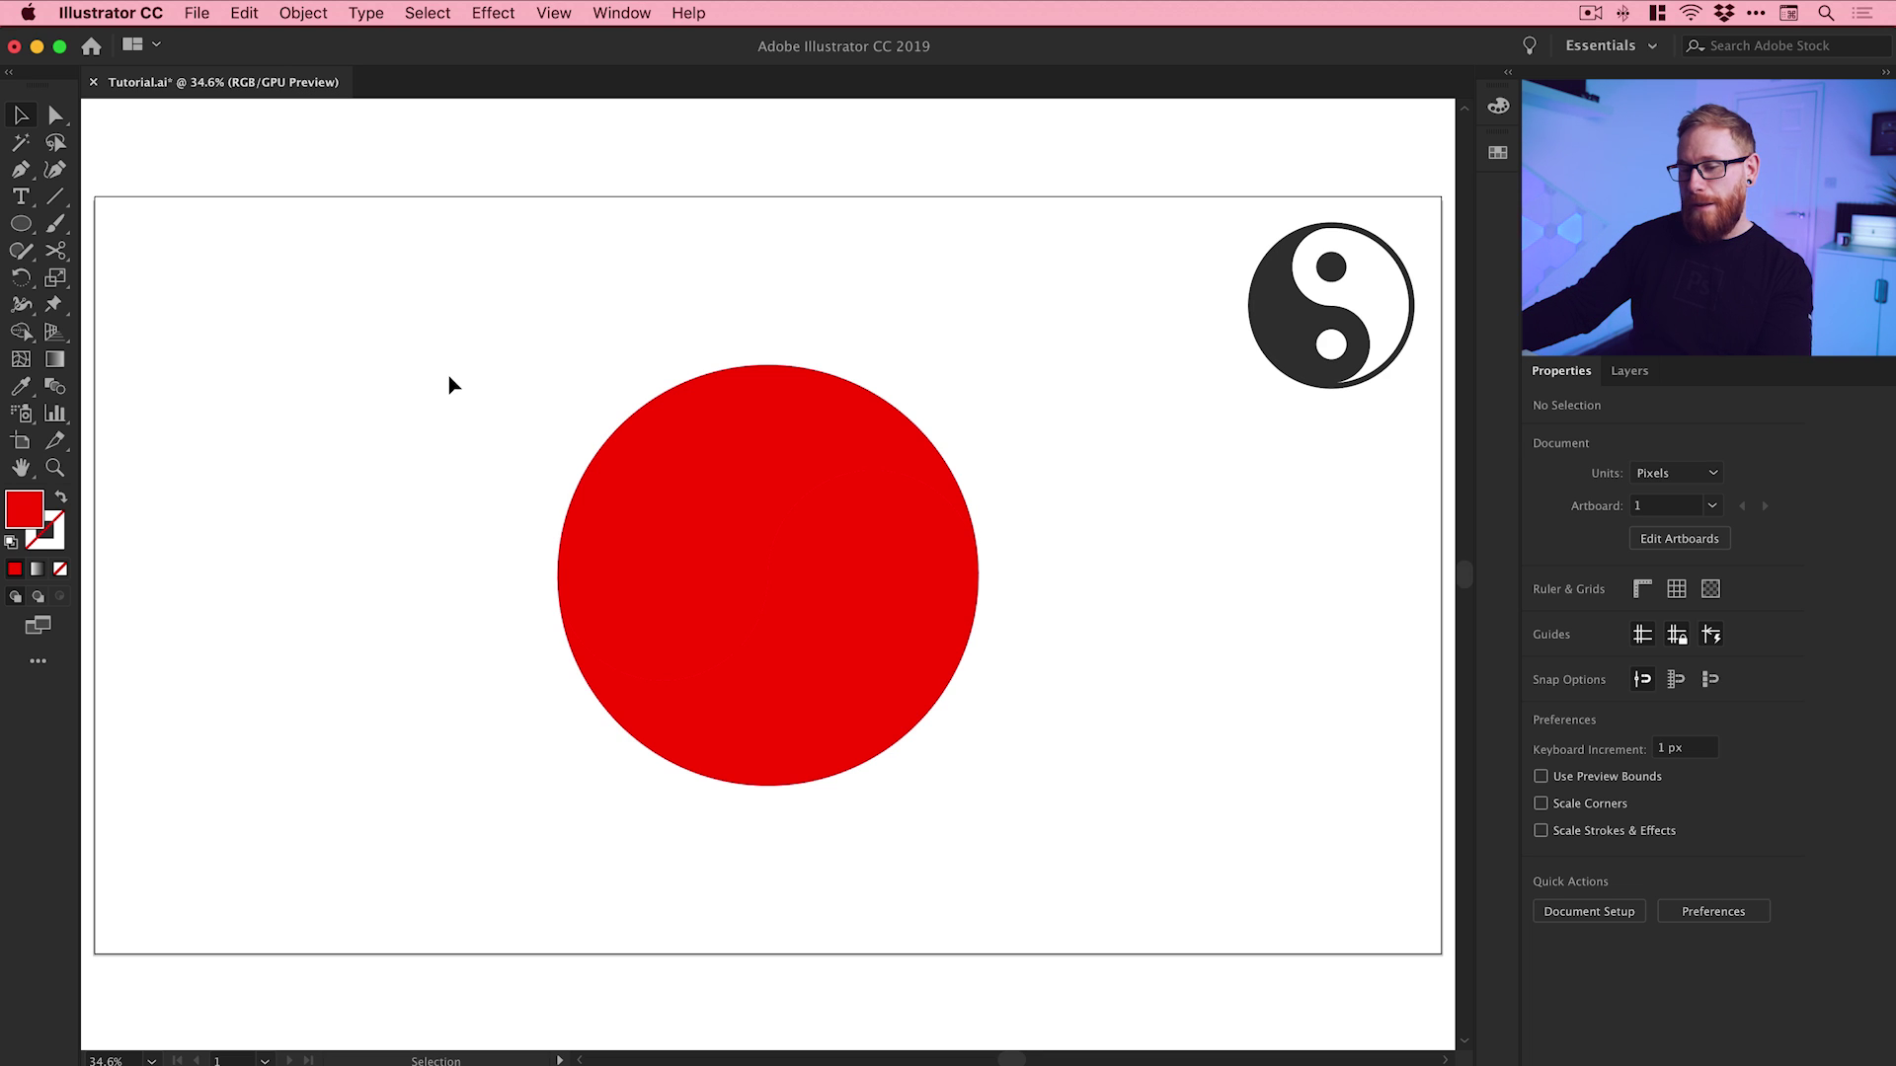
click(684, 575)
- Fill both small dots yellow and make the yellow swatch global
shift+click(901, 576)
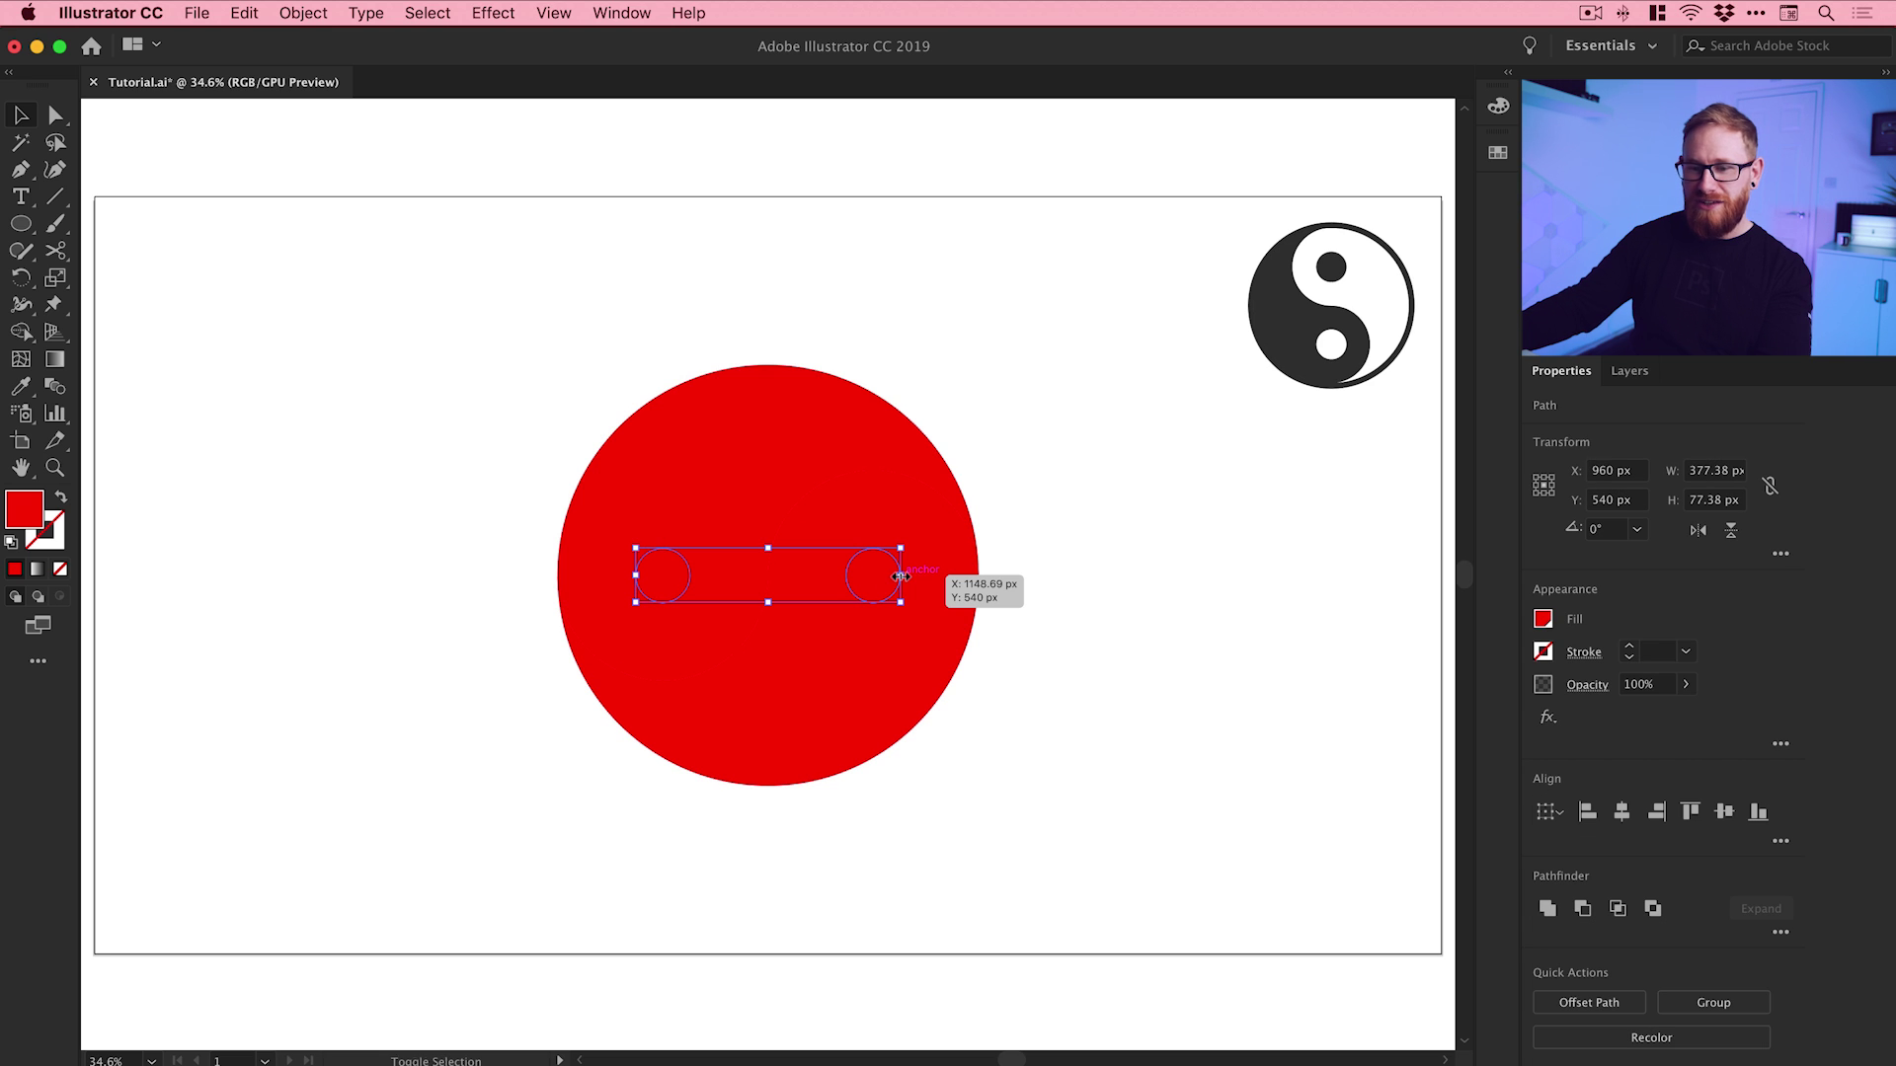
click(1497, 154)
double_click(1294, 214)
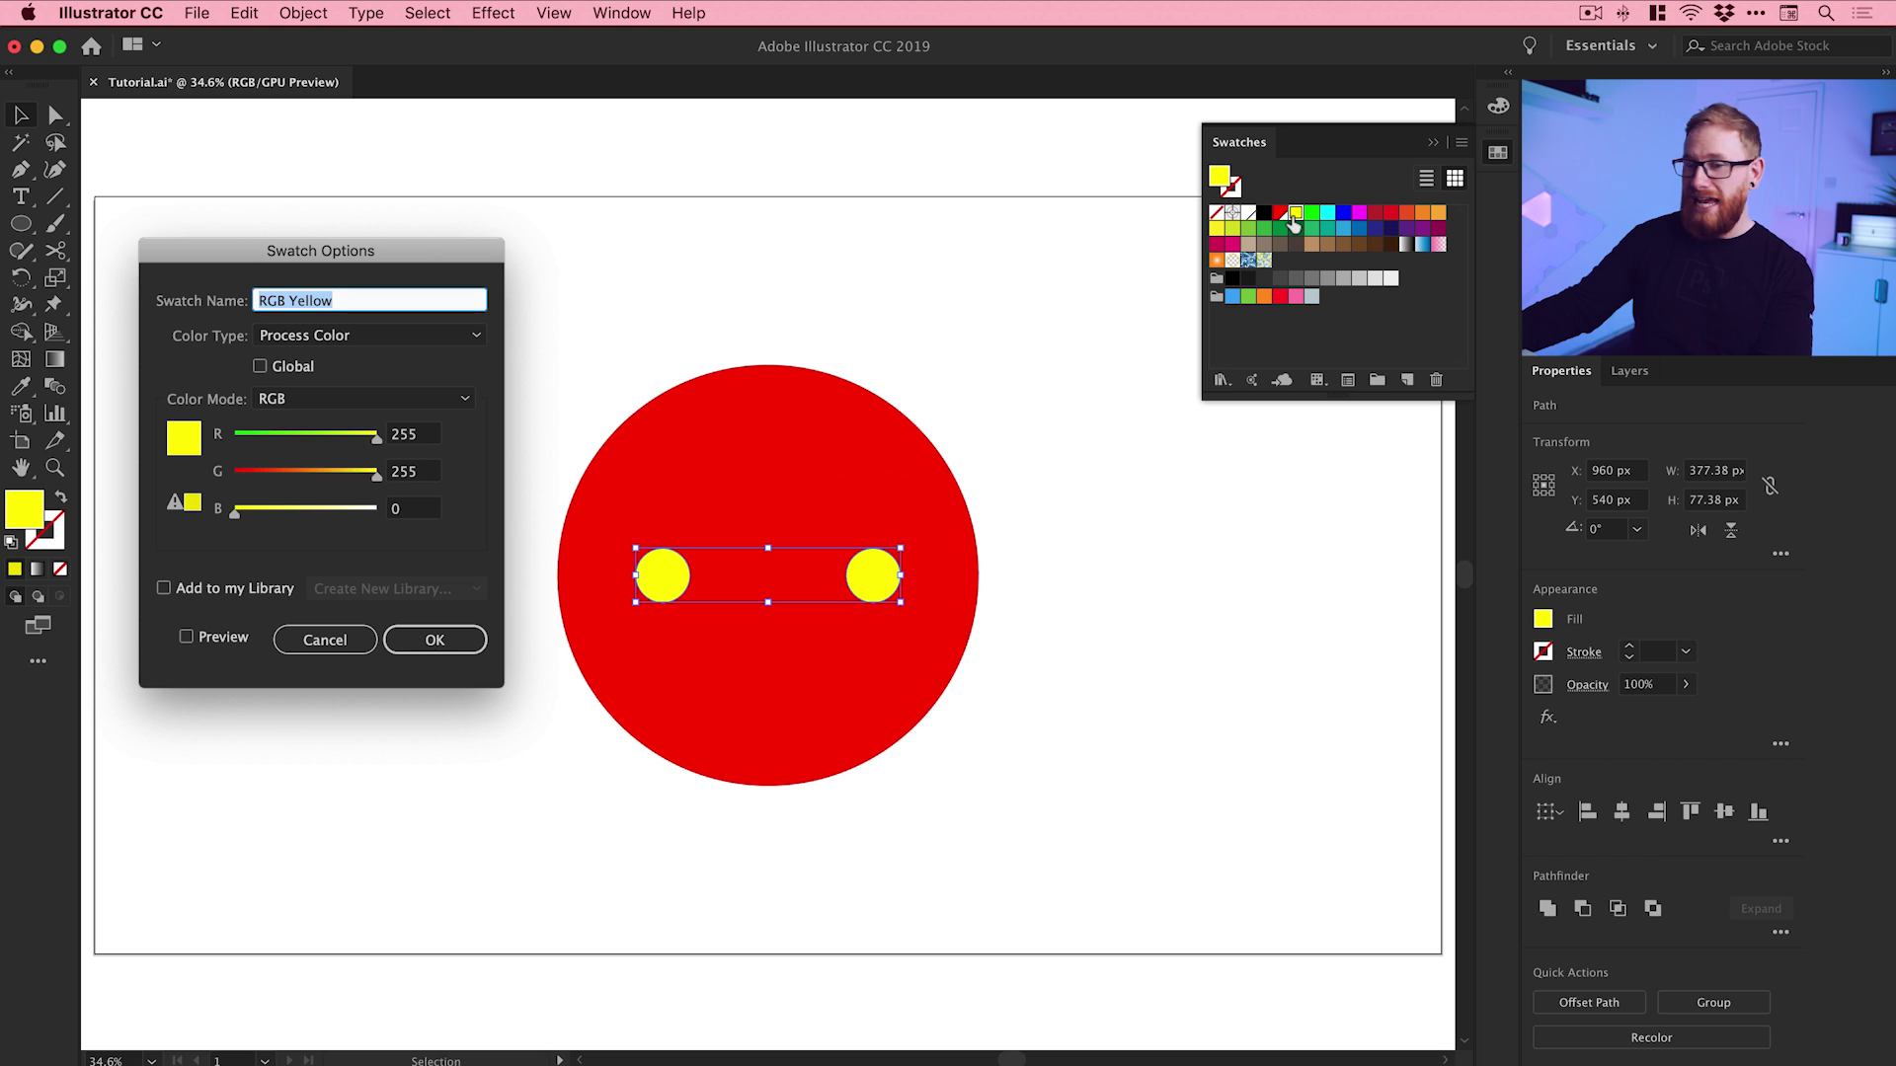
click(294, 366)
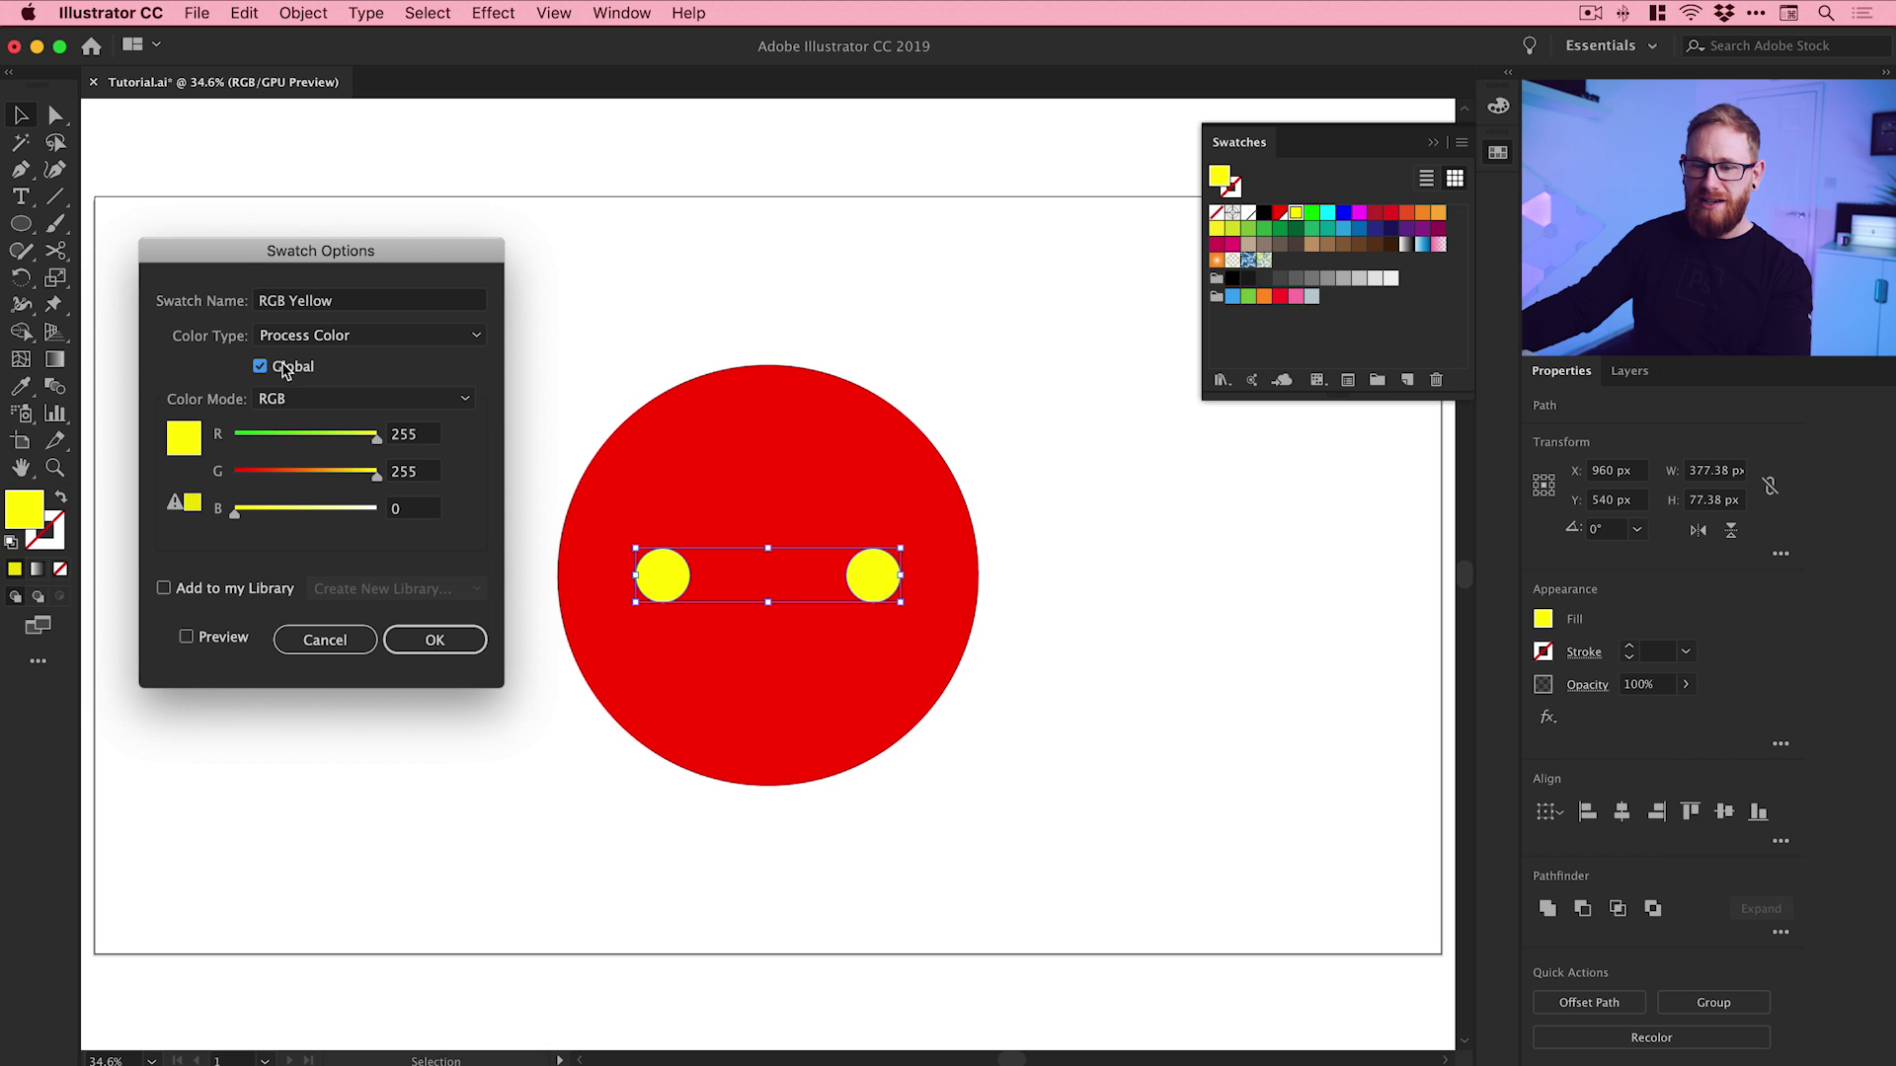
click(436, 636)
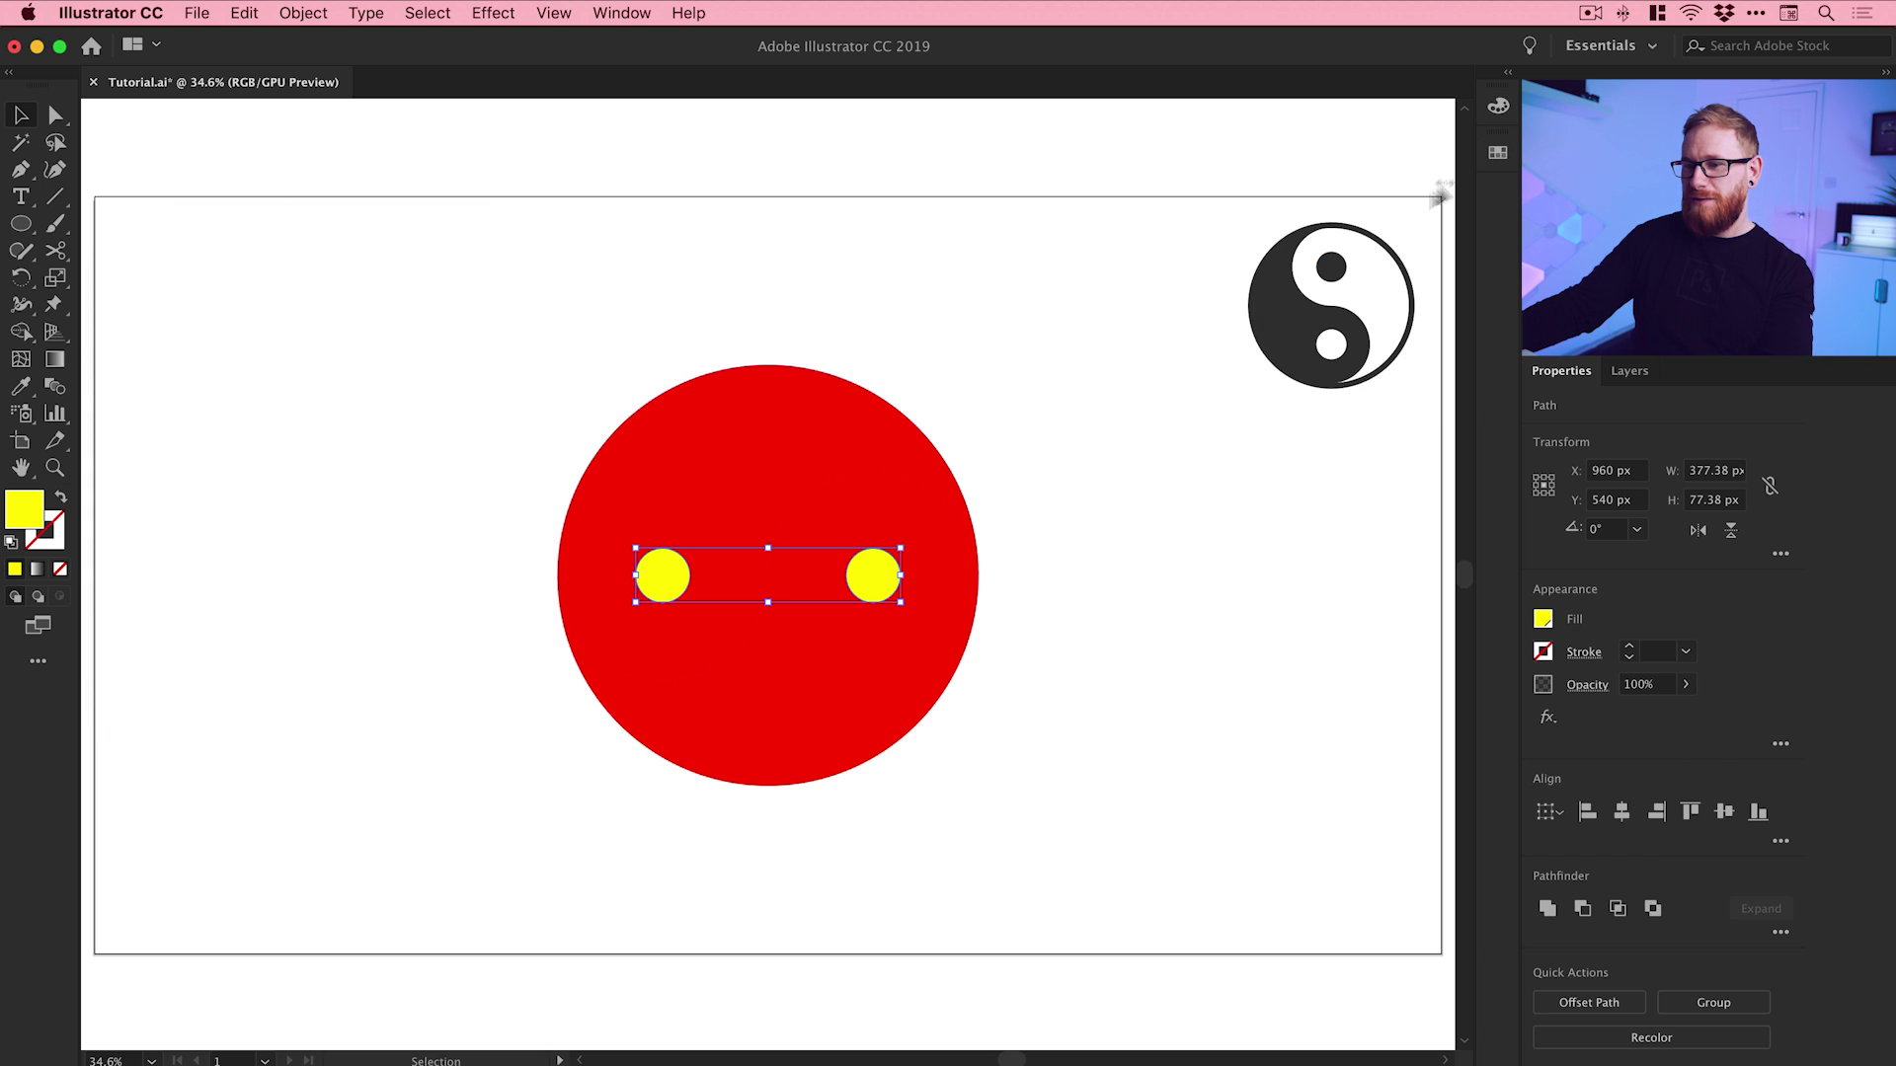
click(1051, 321)
- Fill the lower S-shaped half yellow and the dot inside it red
click(808, 458)
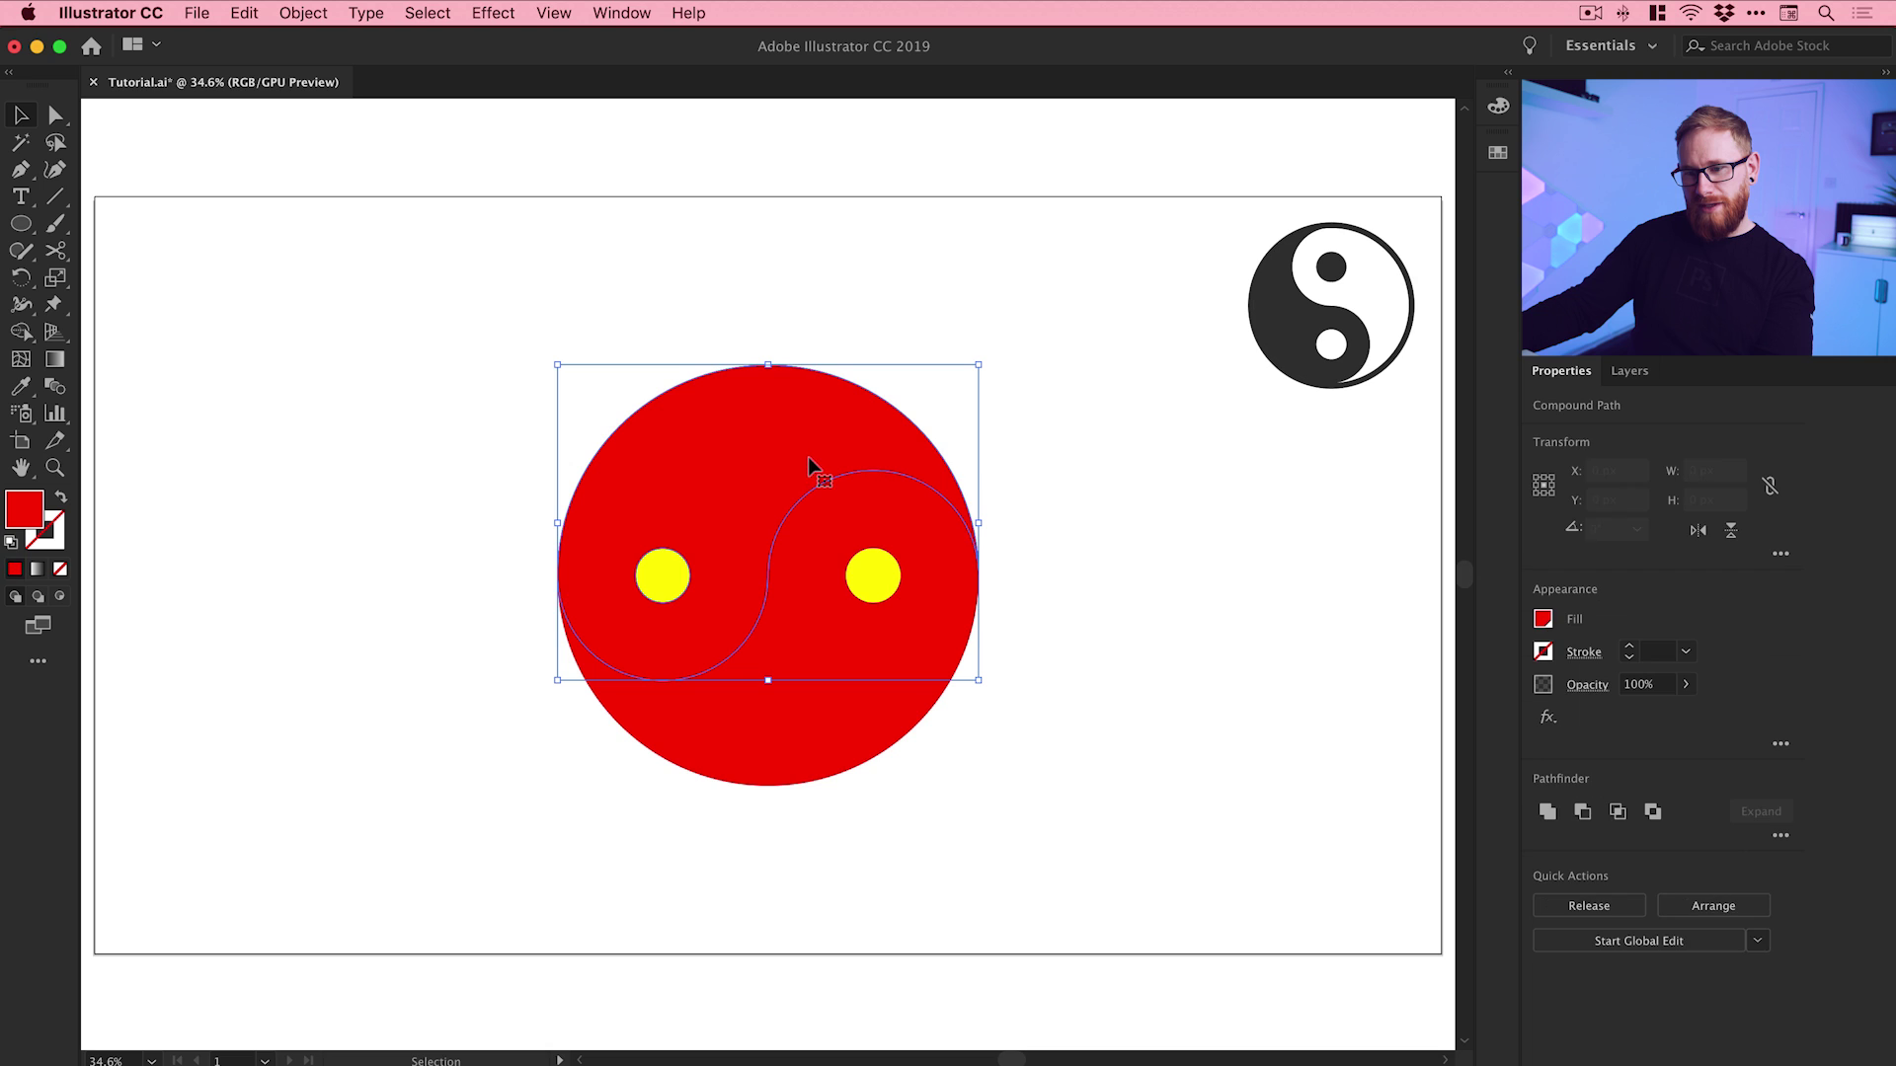
click(804, 590)
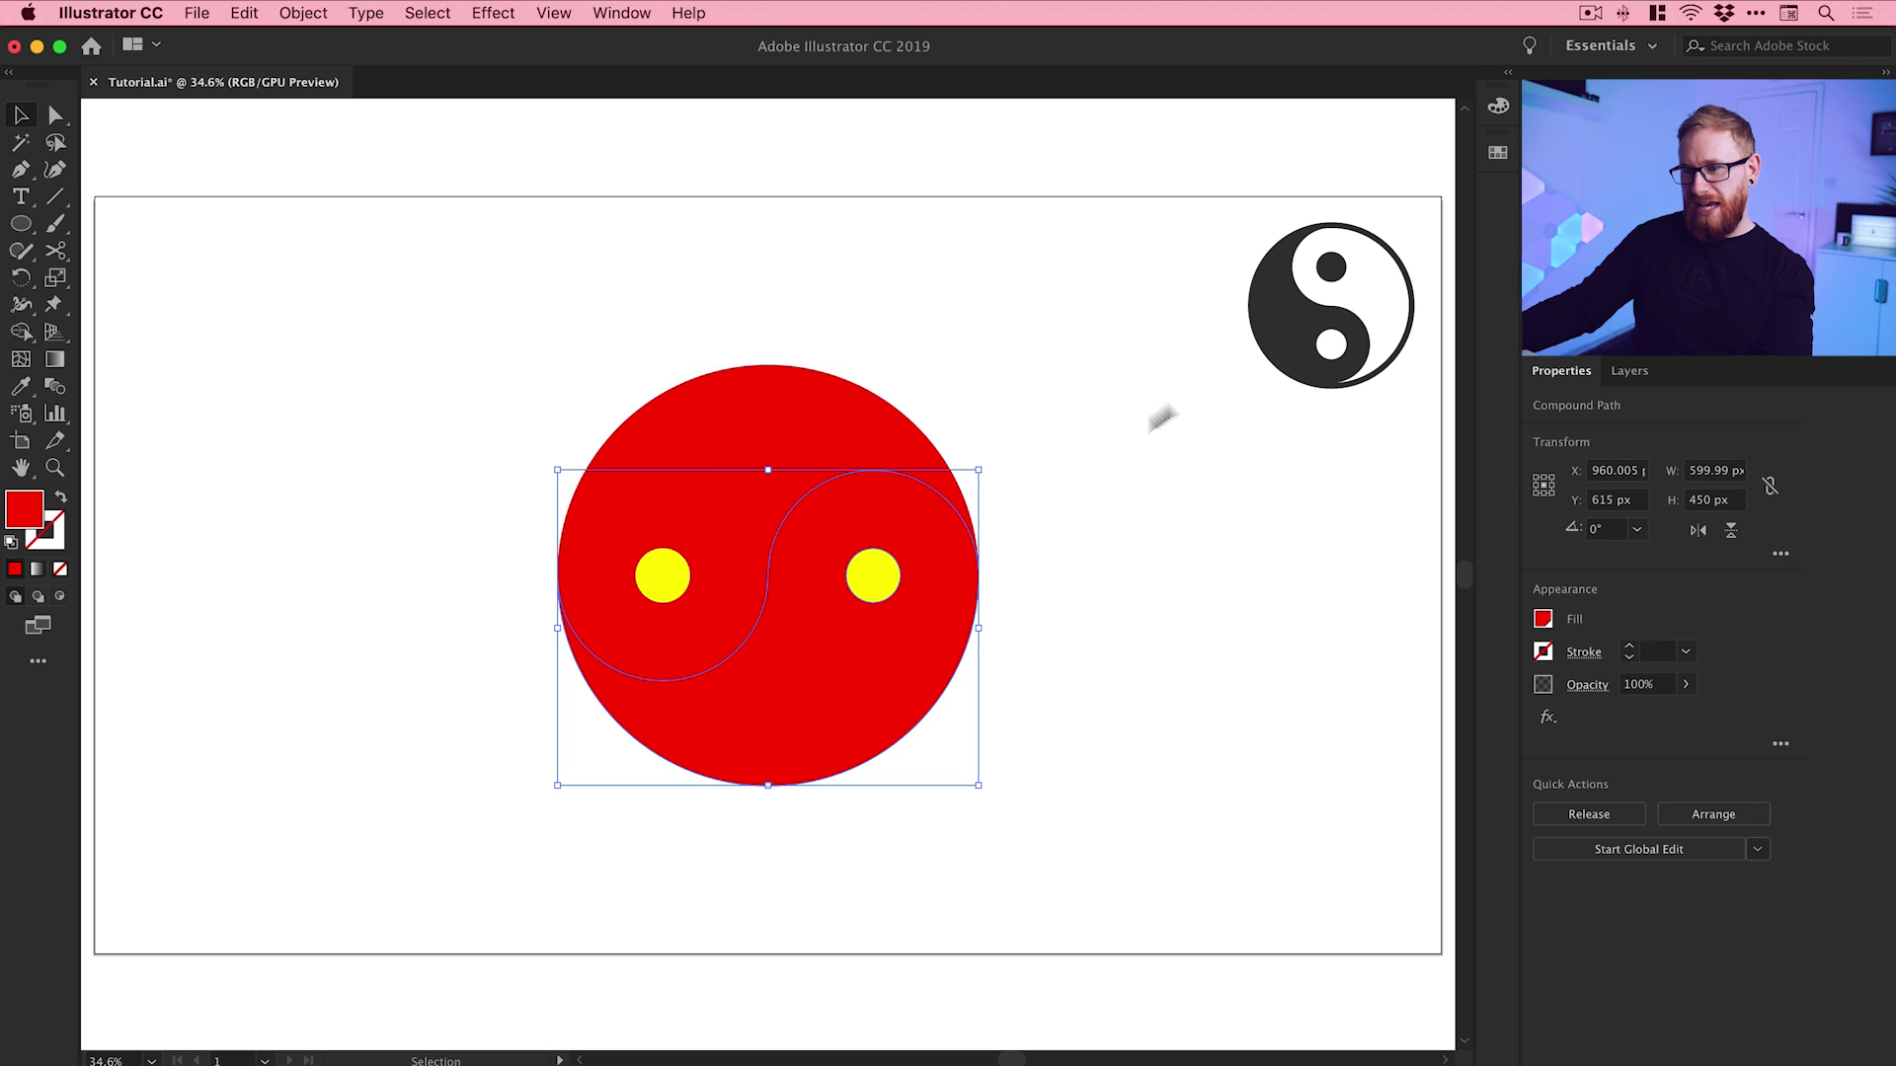
click(1498, 153)
click(1295, 212)
click(892, 563)
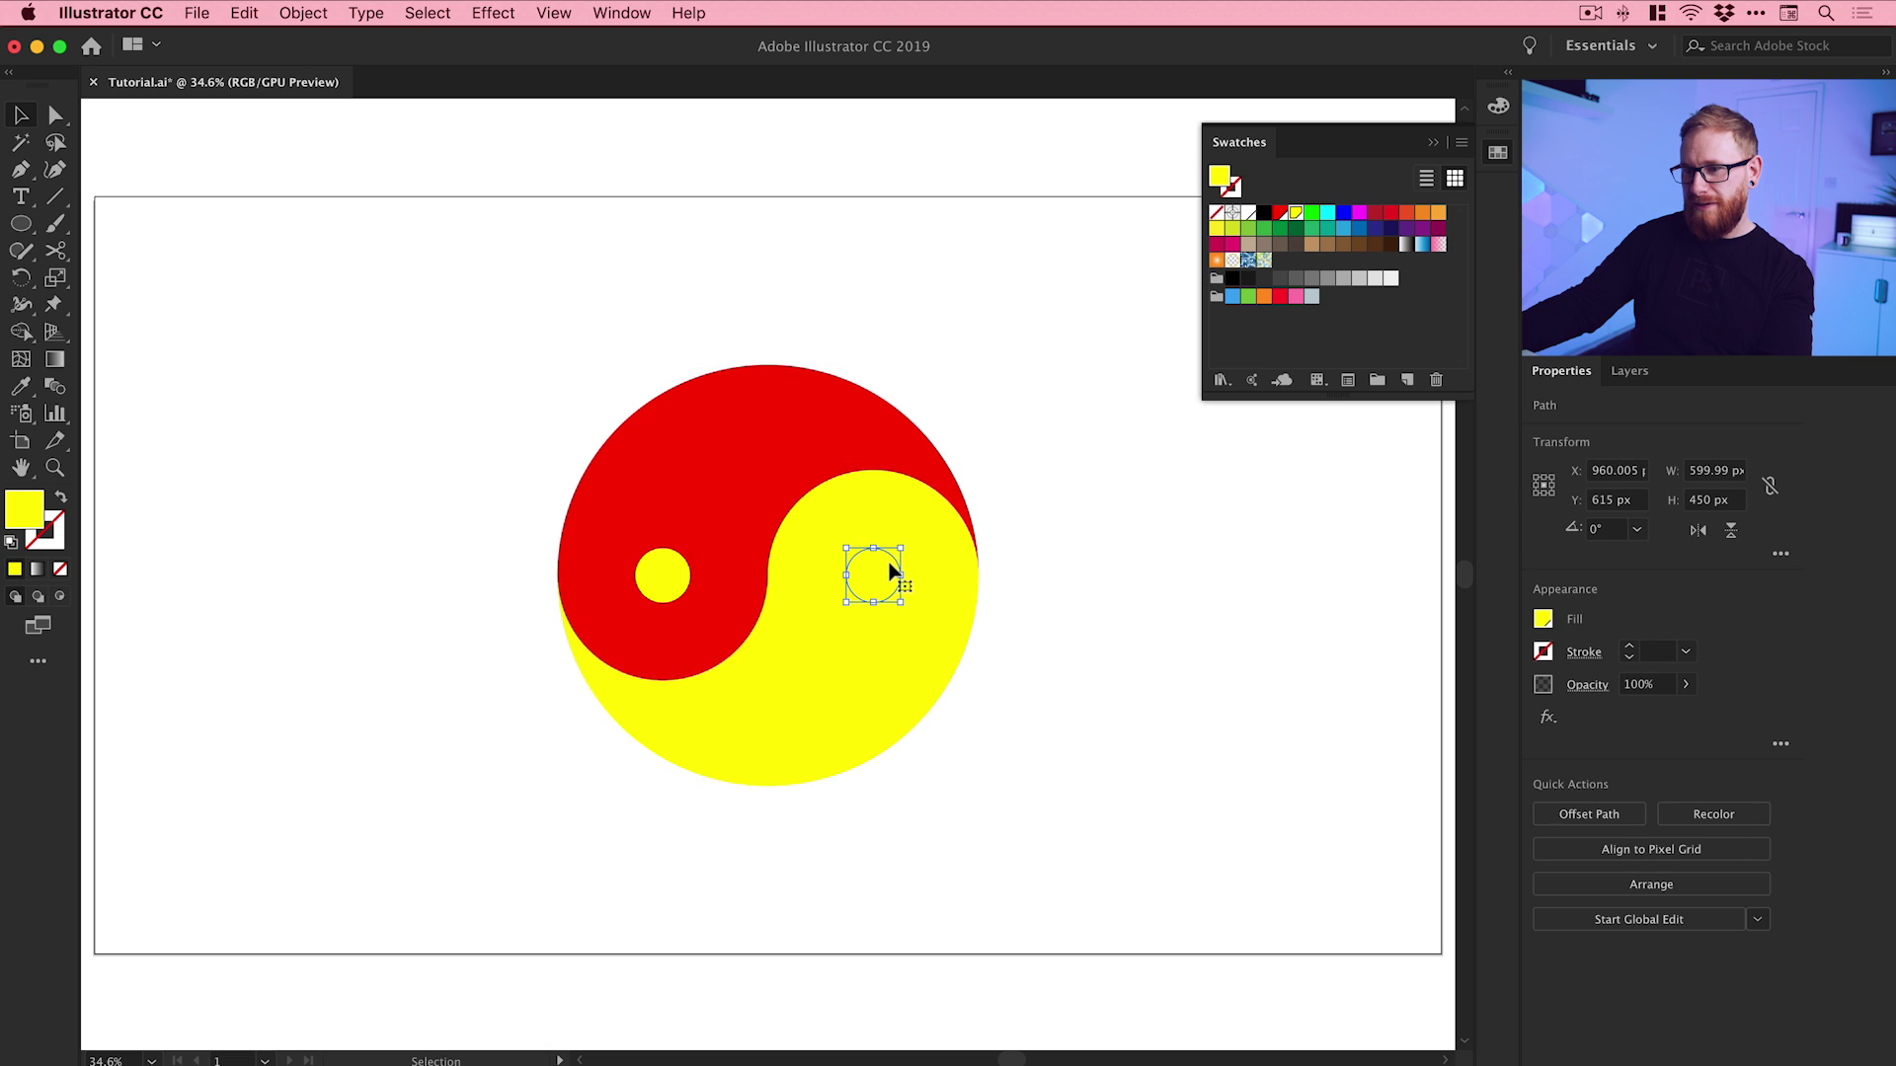
click(1279, 212)
click(921, 251)
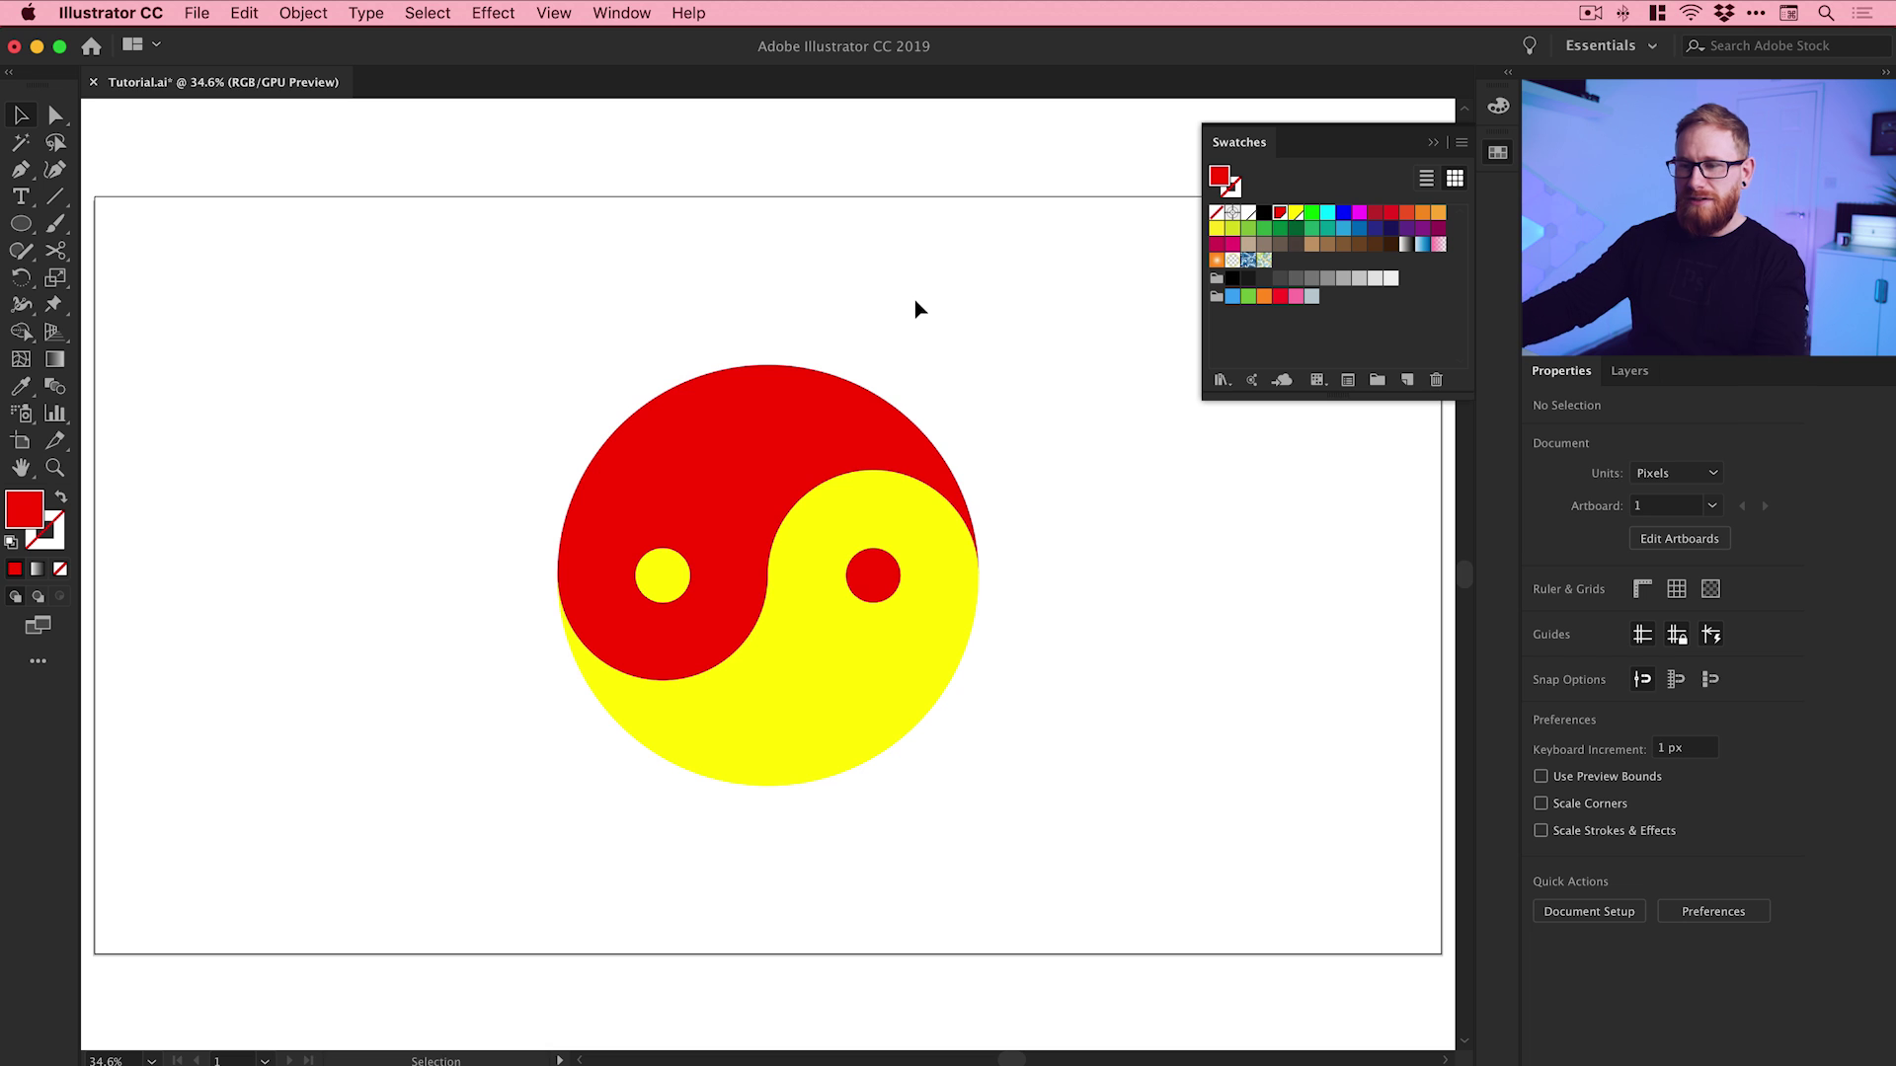
- Undo the scattered moves of the red and yellow halves and dots until the yin-yang is whole
click(1498, 153)
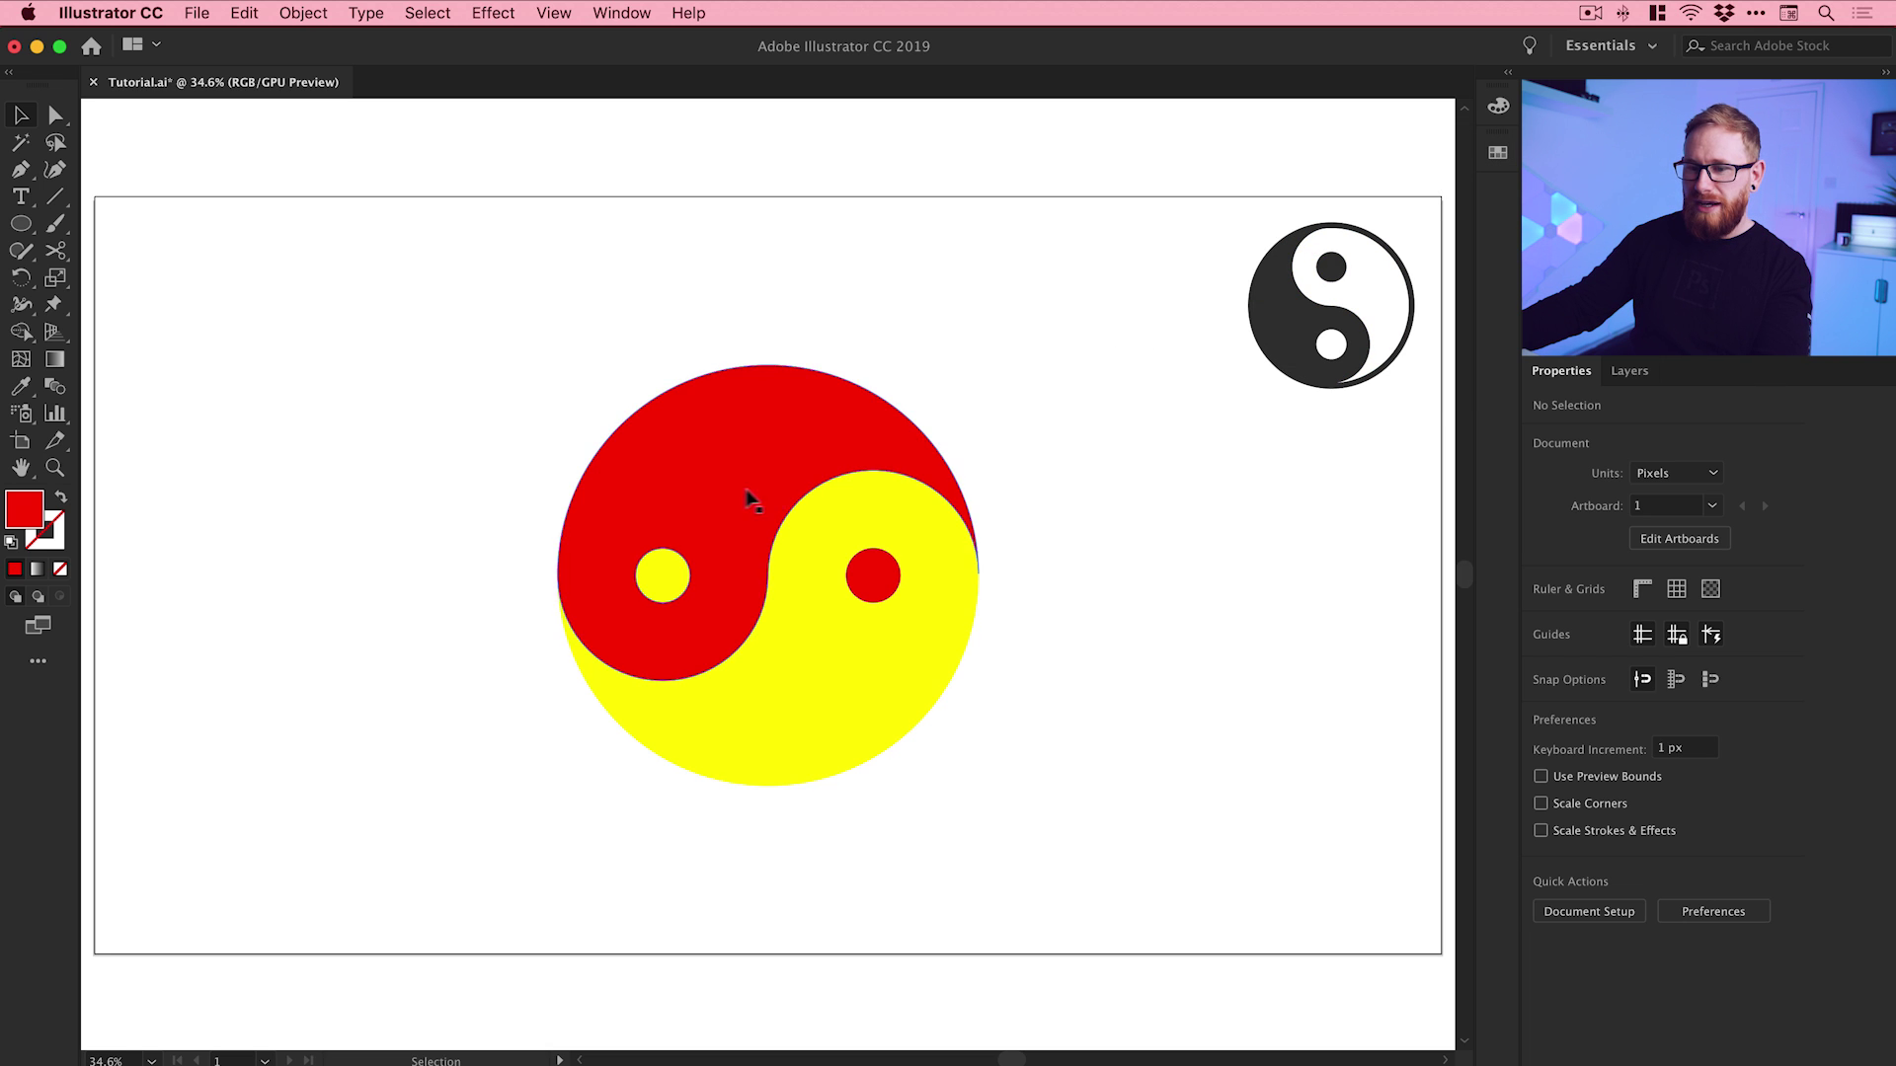
drag(750, 484, 635, 562)
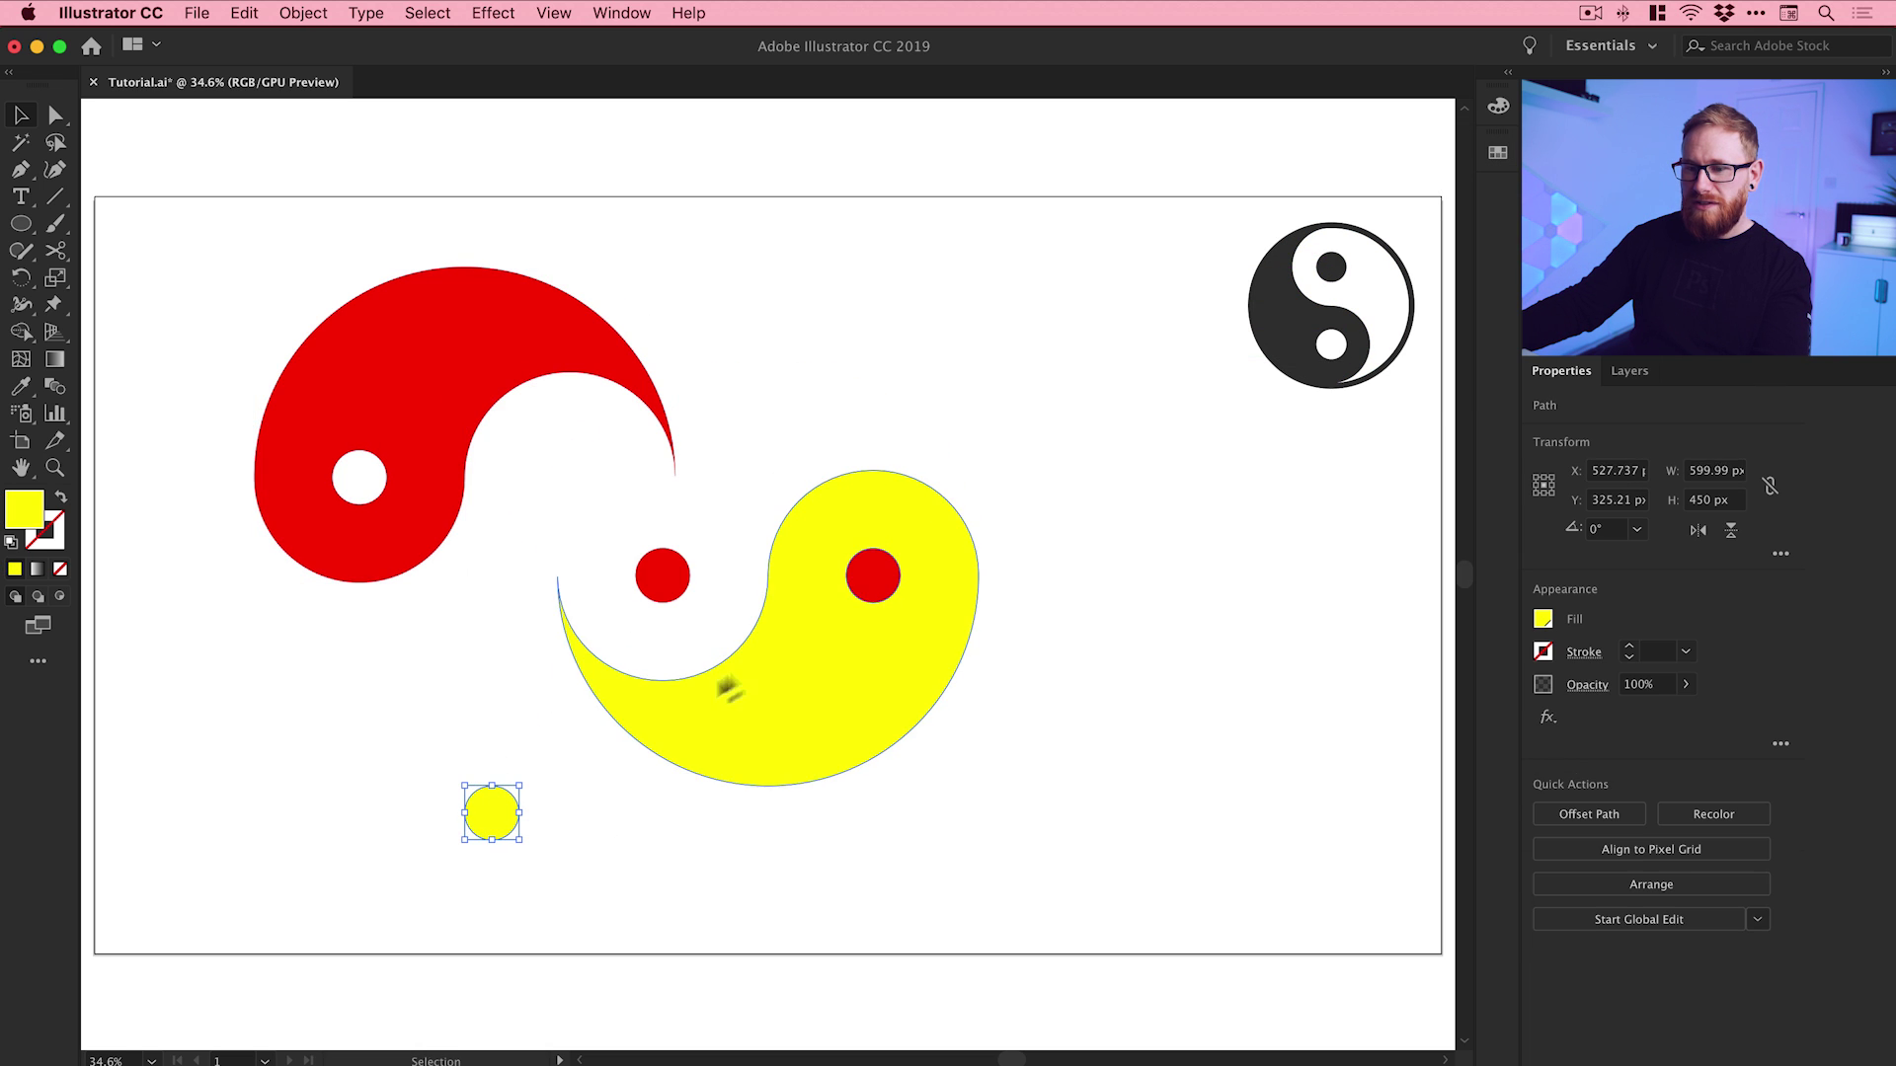
drag(867, 577, 962, 632)
drag(664, 581, 642, 689)
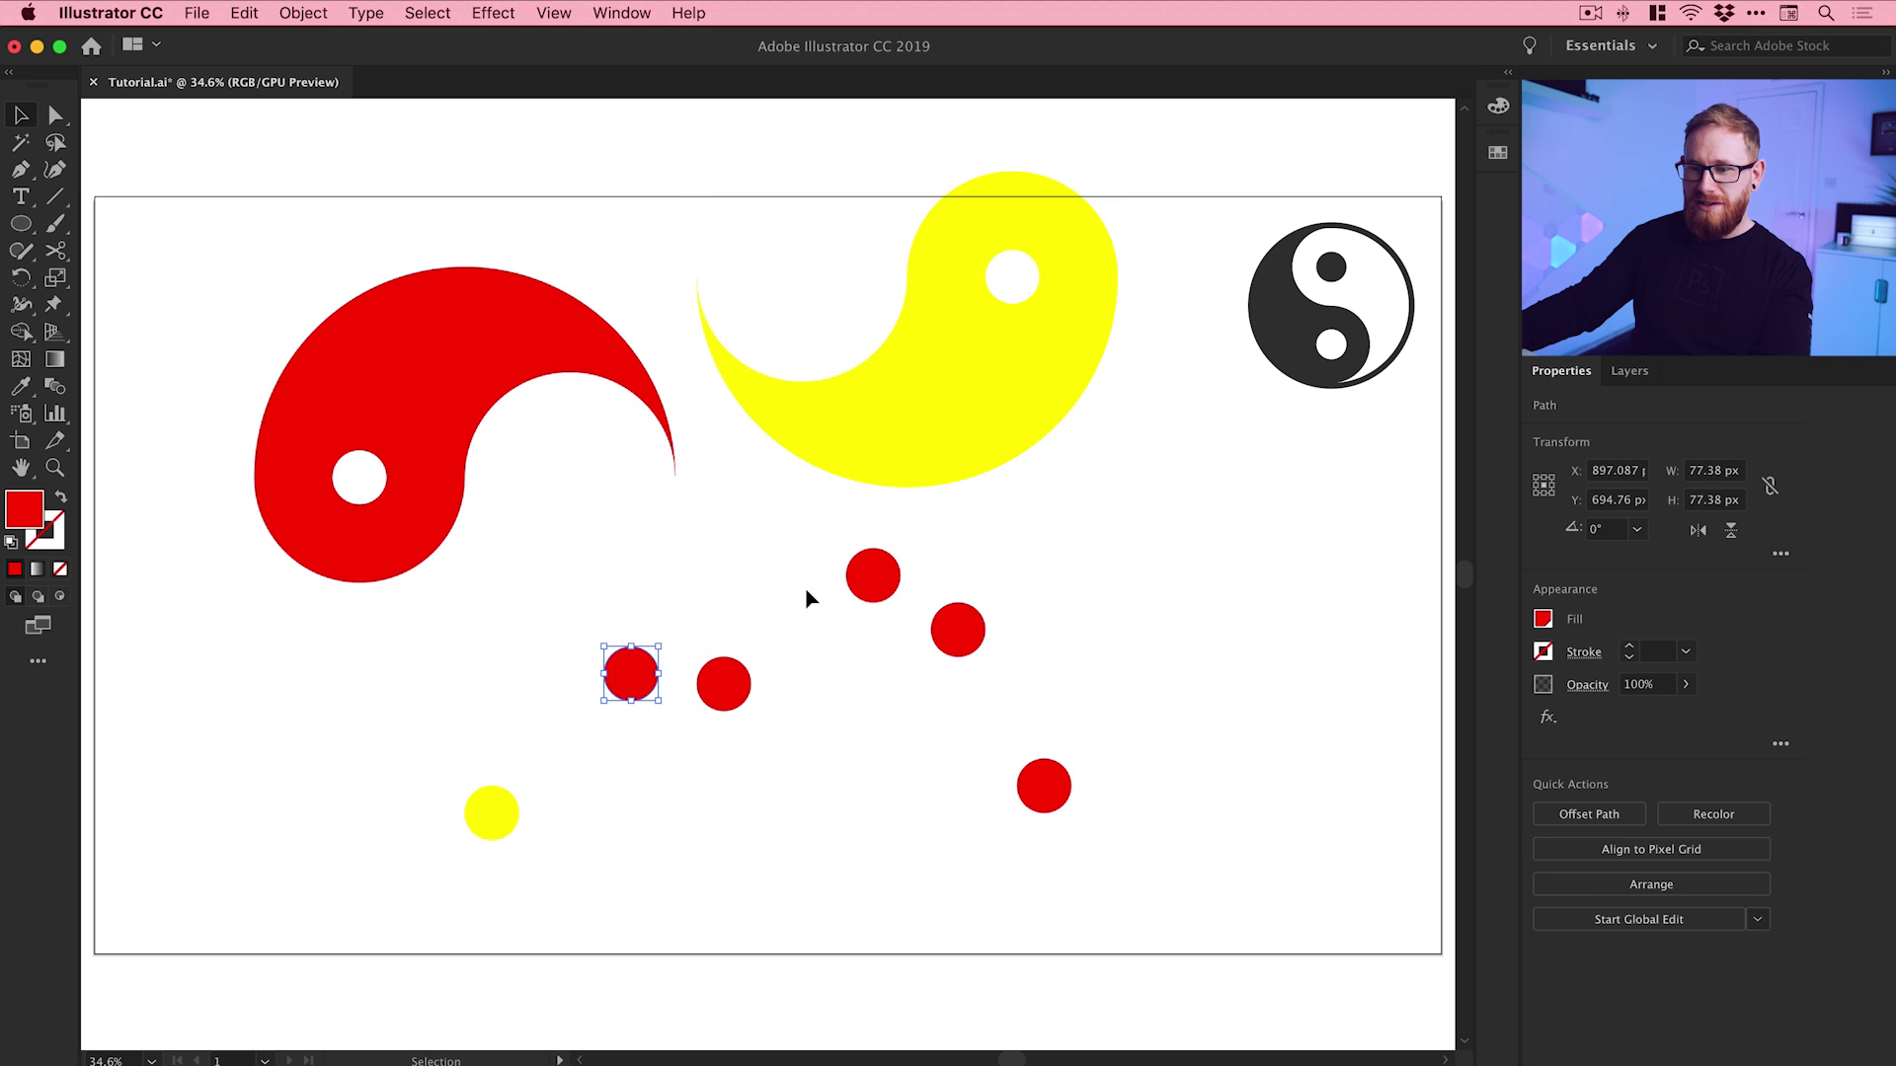
drag(879, 592, 867, 663)
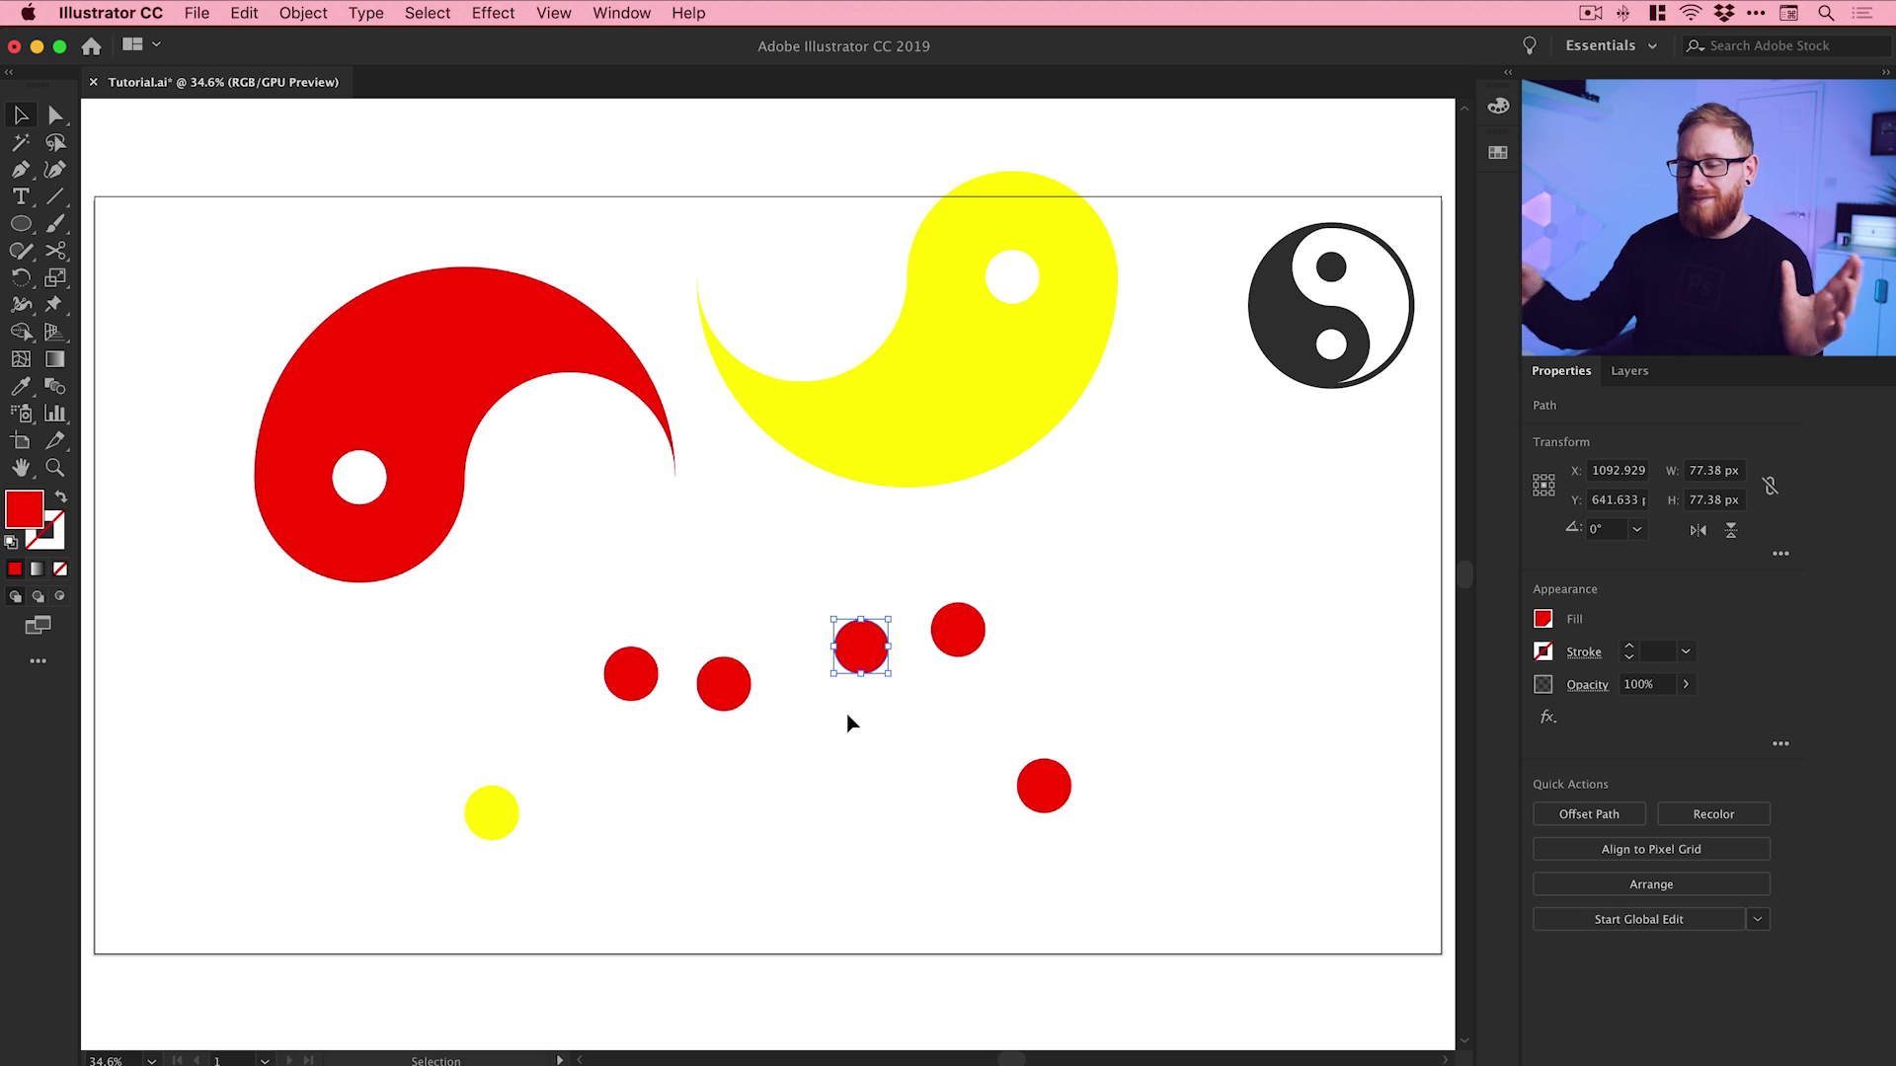
key(super+z)
key(super+z)
key(super+z)
key(super+z)
key(super+z)
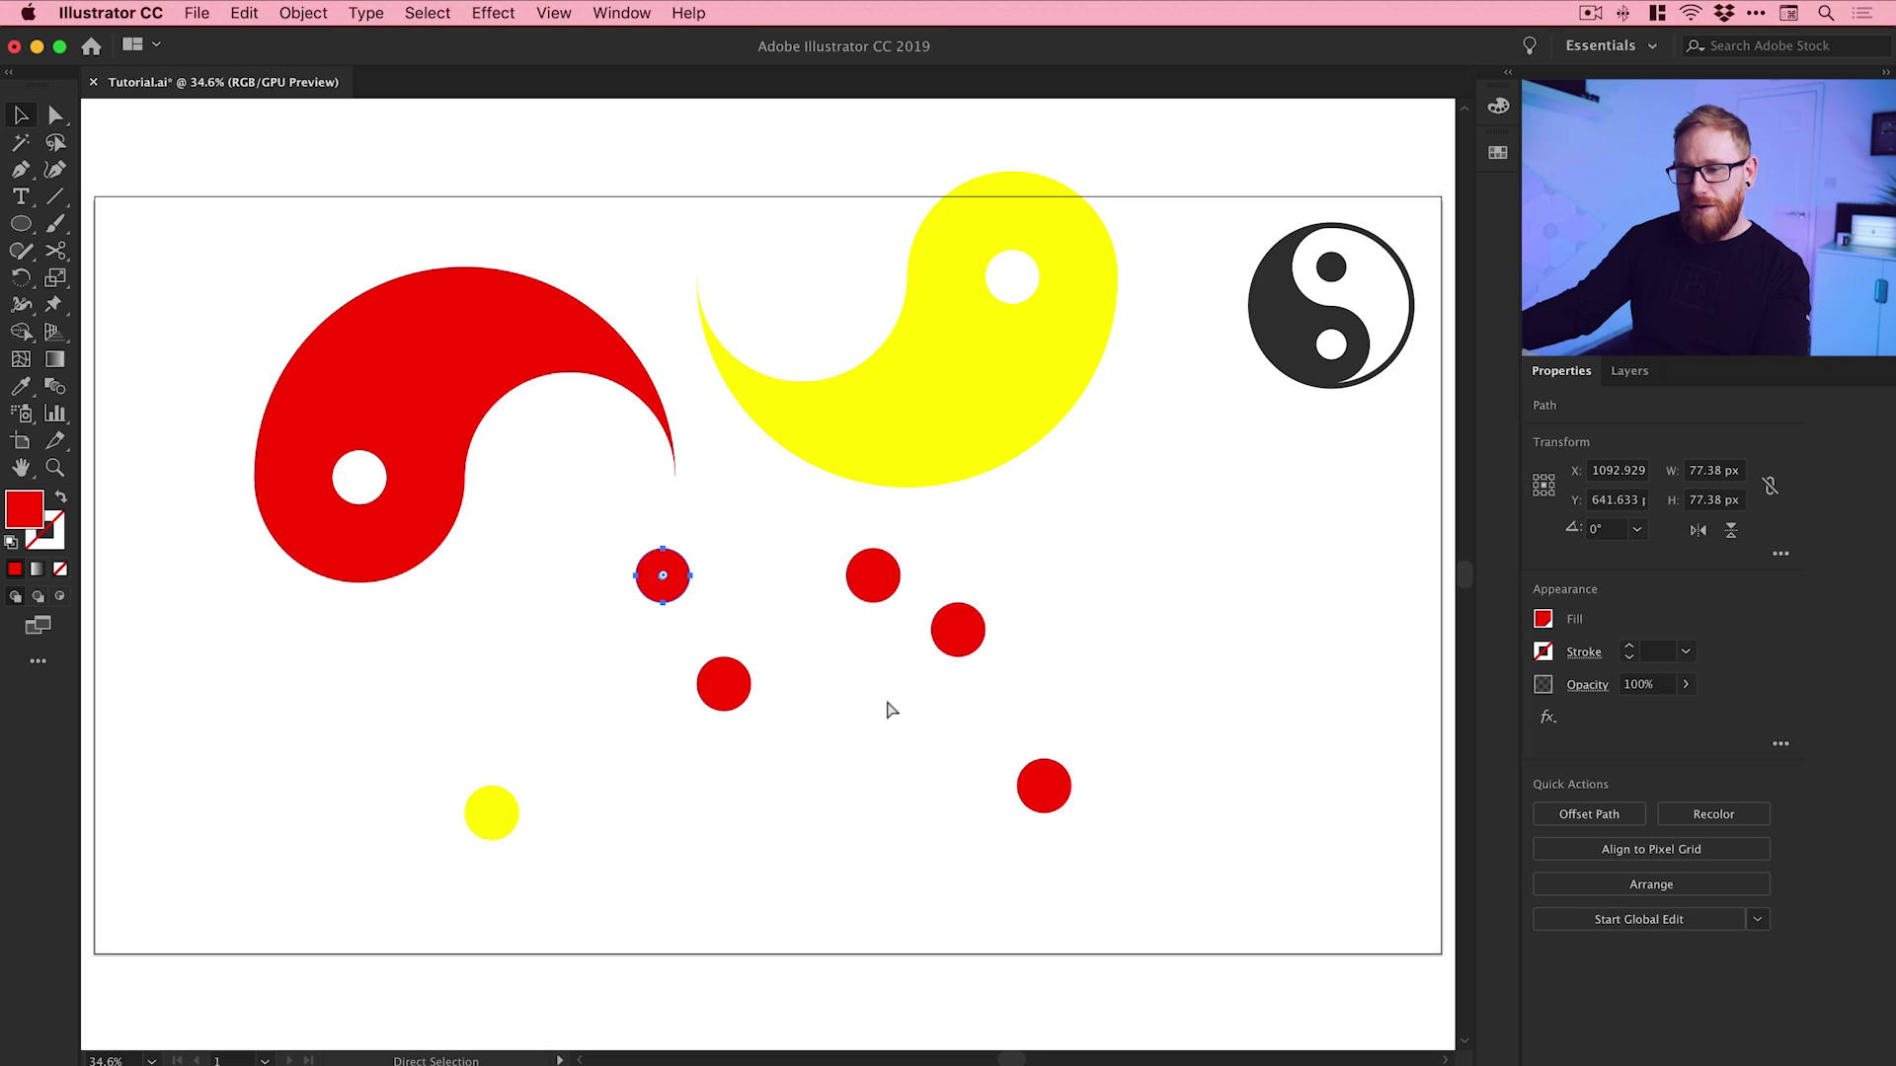
key(super+z)
key(super+z)
key(super+z)
key(super+z)
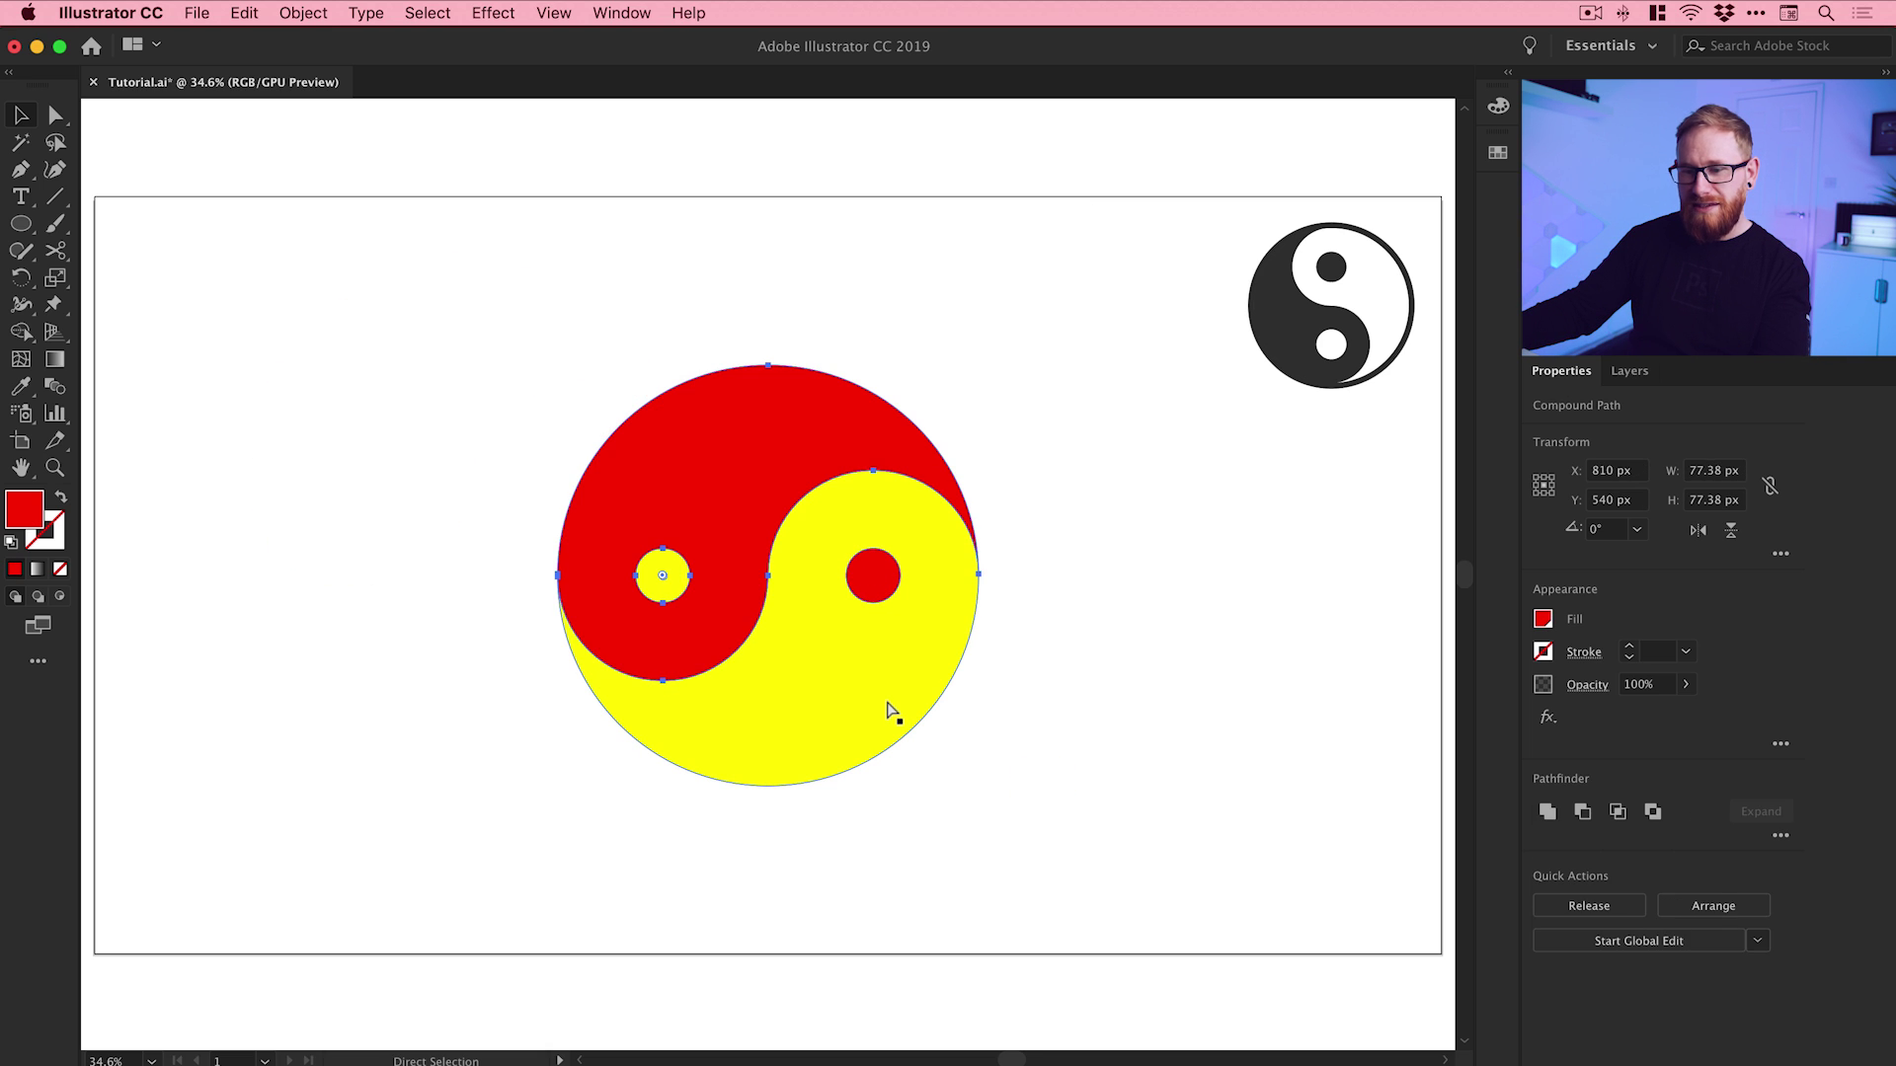
- Select the red half, yellow half and yellow dot, and cut them with Edit > Cut
click(250, 11)
click(250, 12)
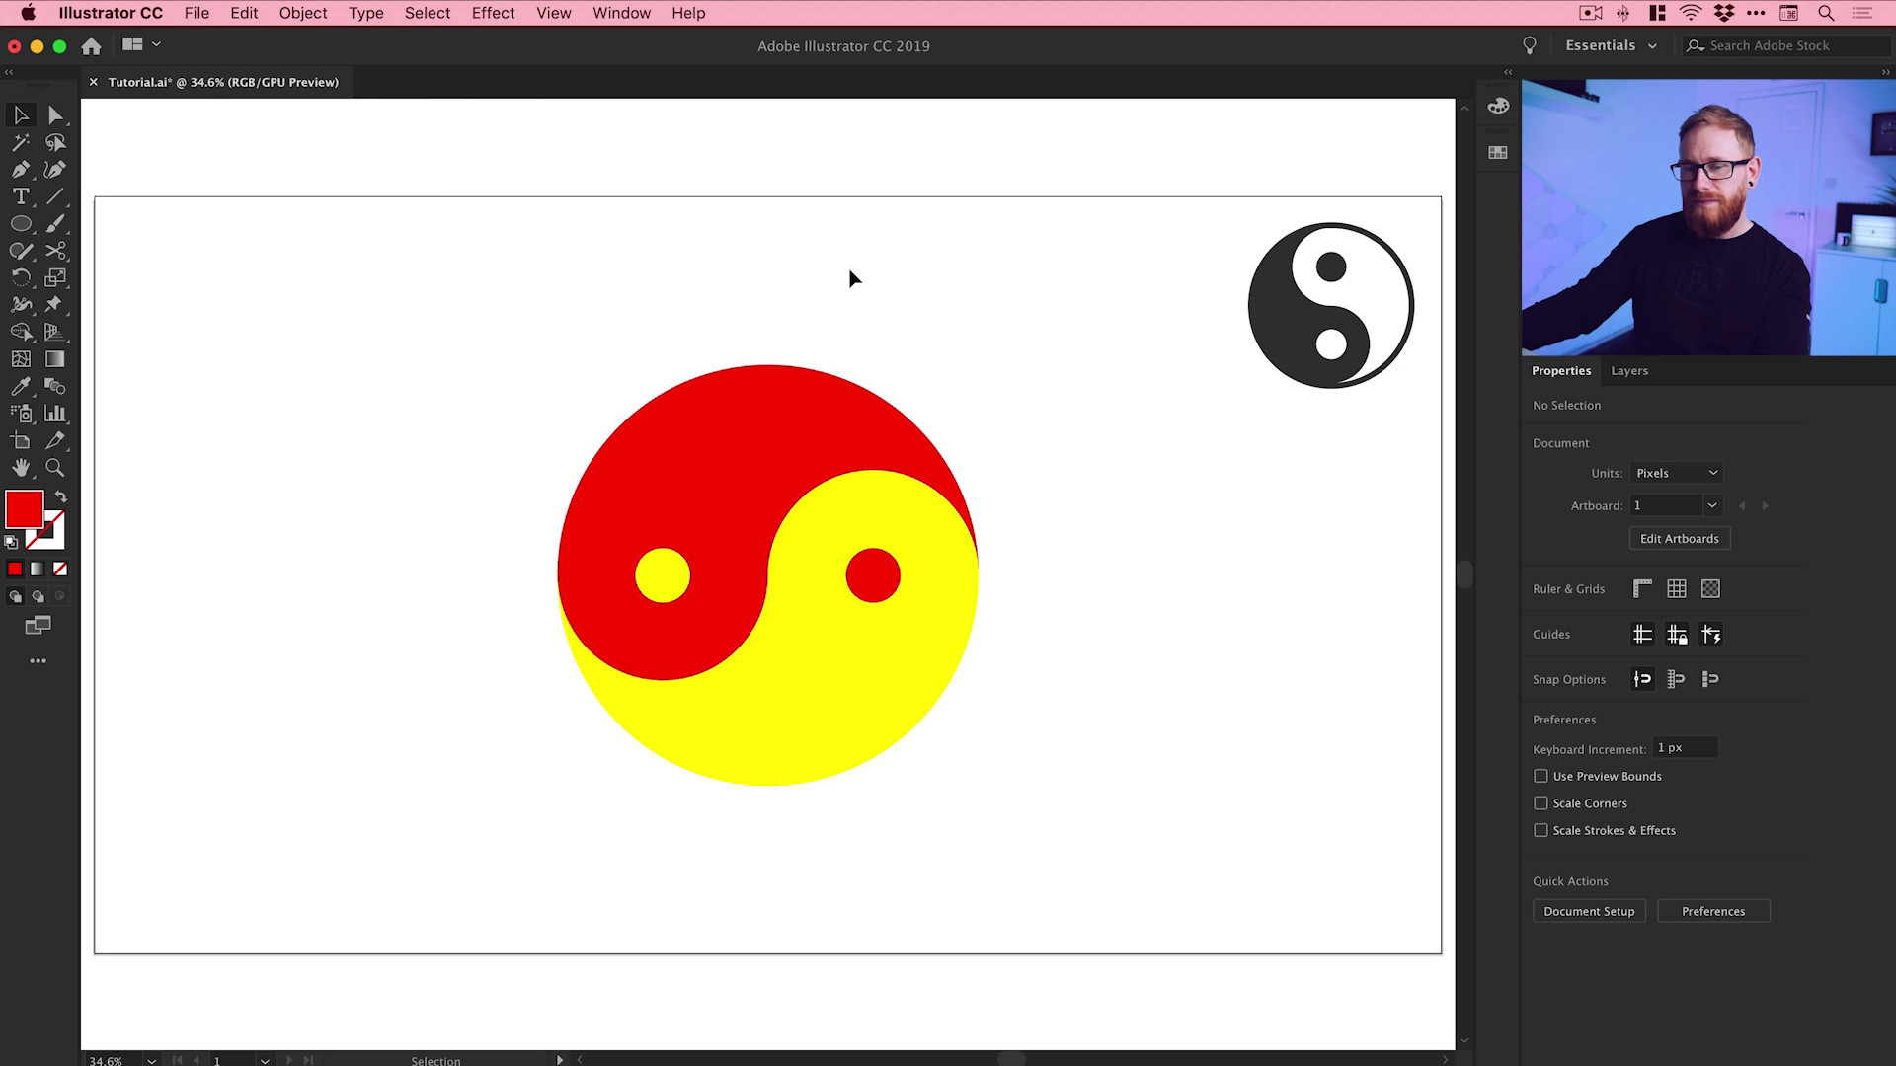
click(720, 450)
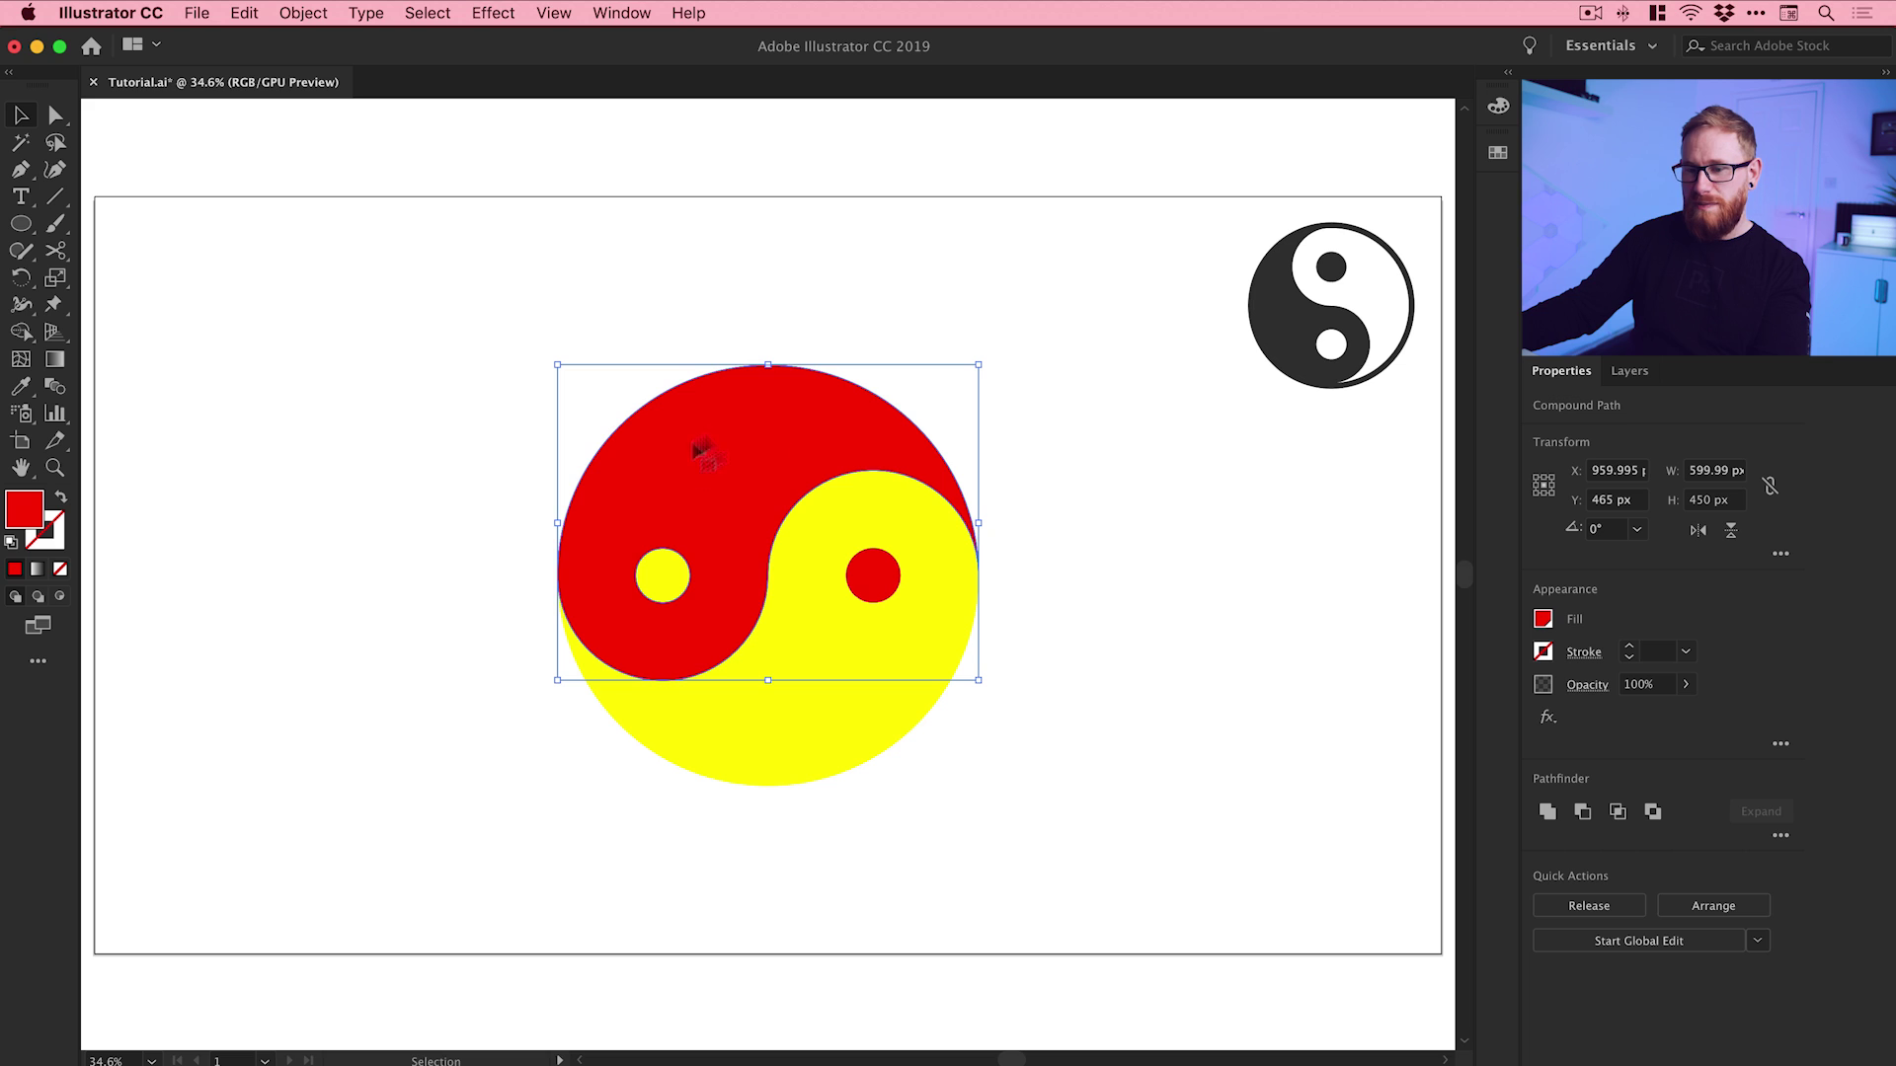
key(super+shift+a)
click(684, 562)
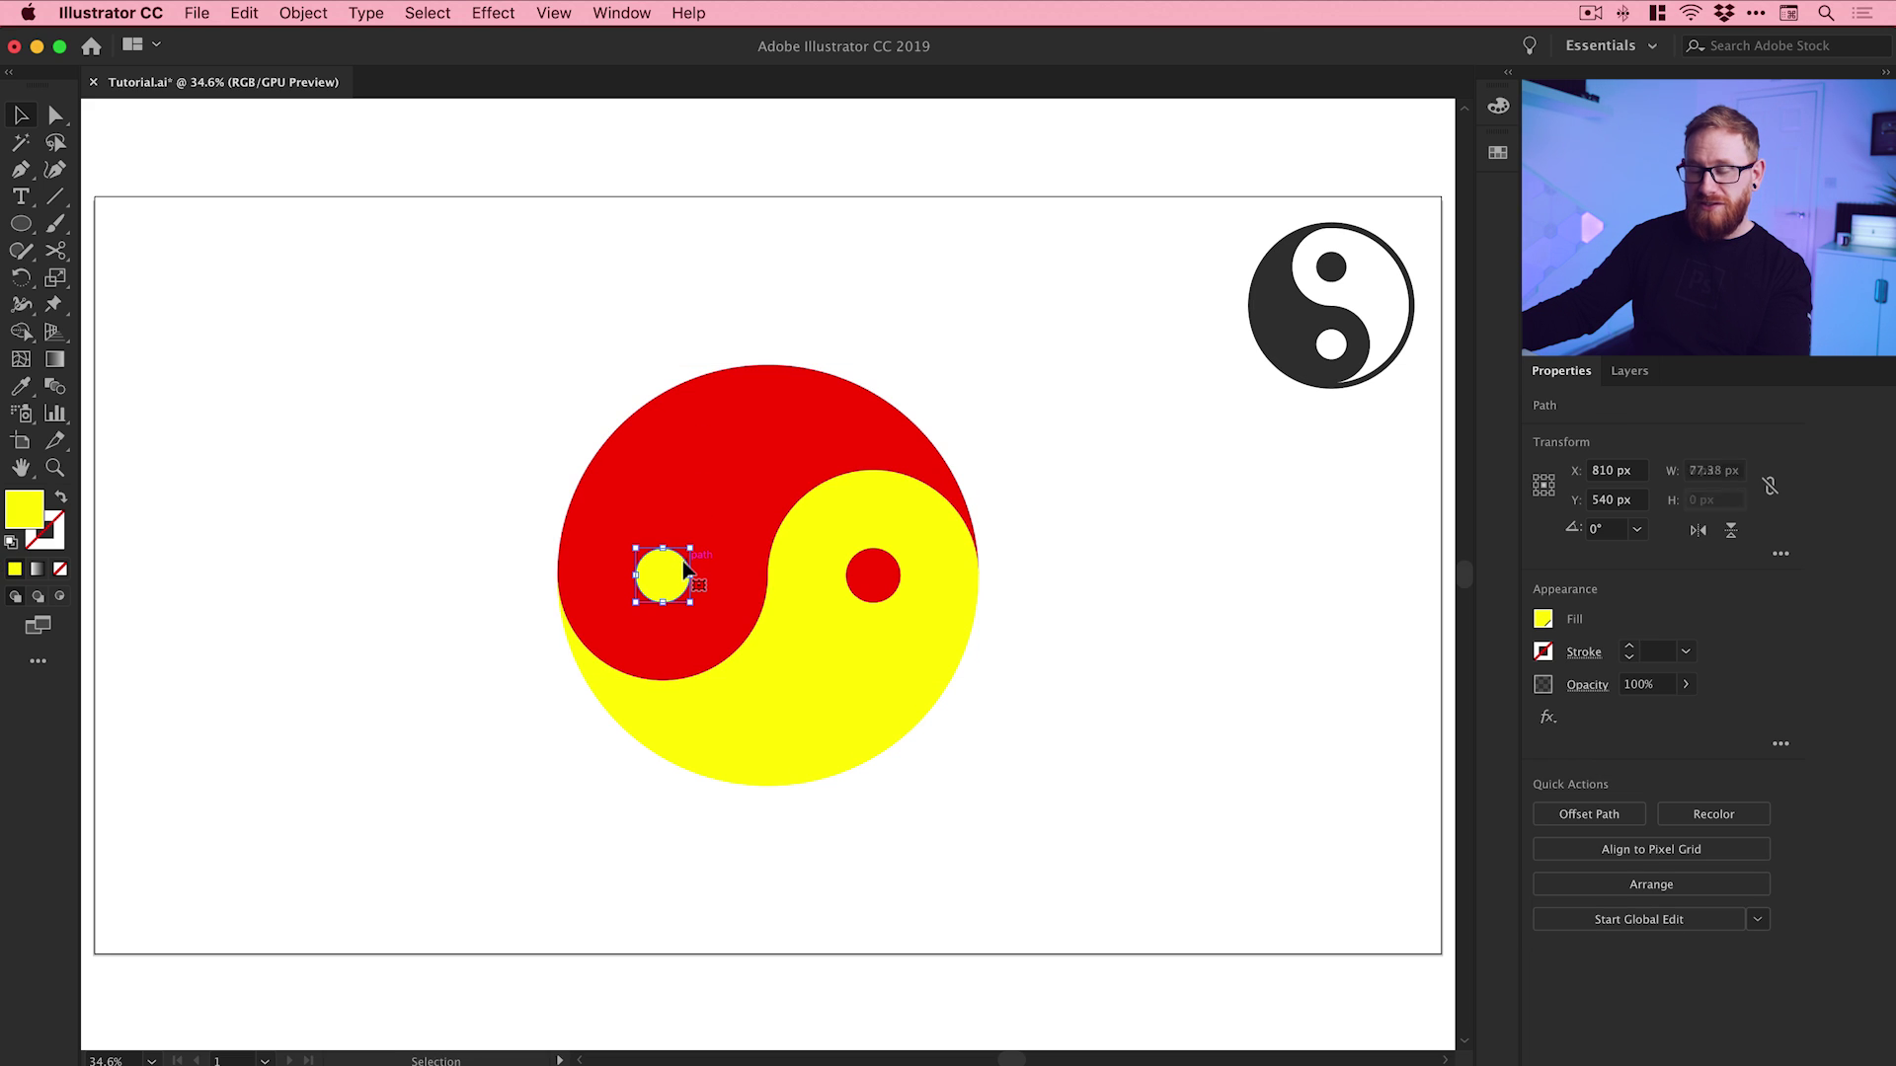
shift+click(699, 455)
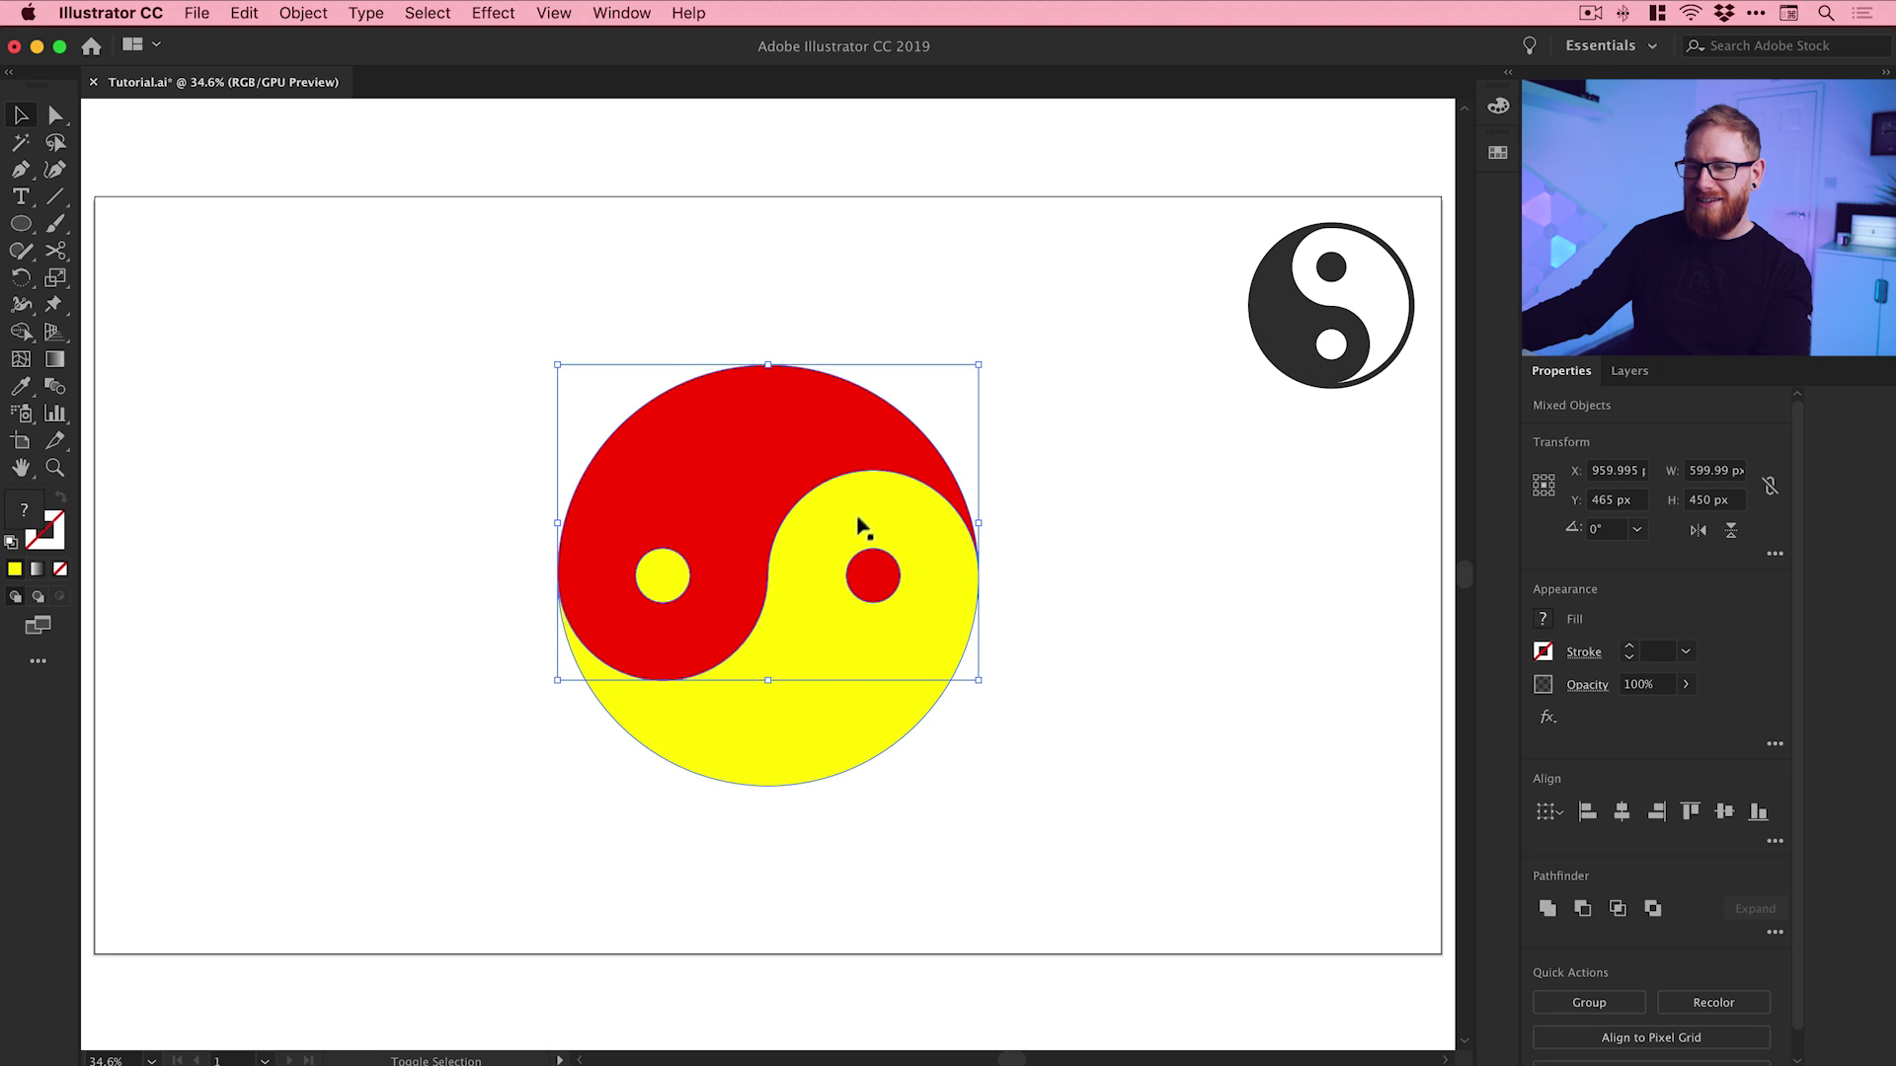
shift+click(774, 740)
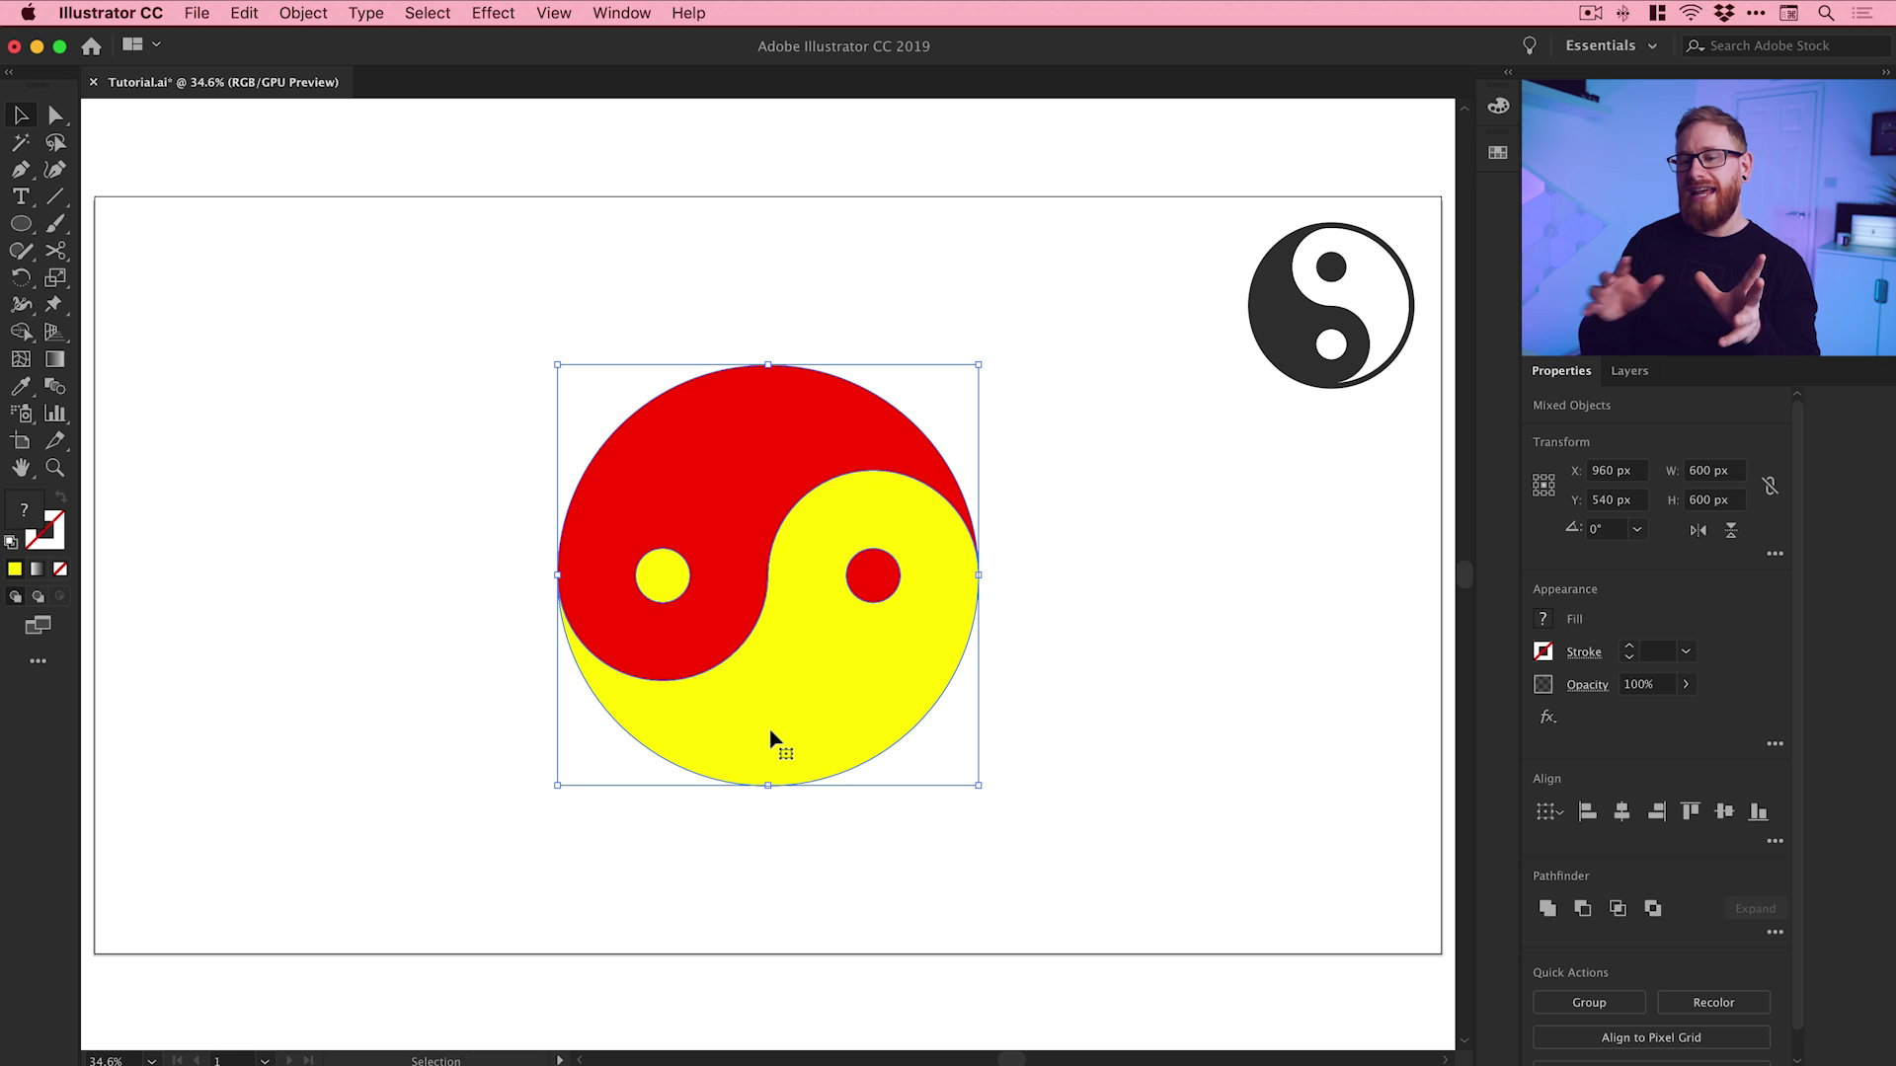
click(243, 12)
click(255, 96)
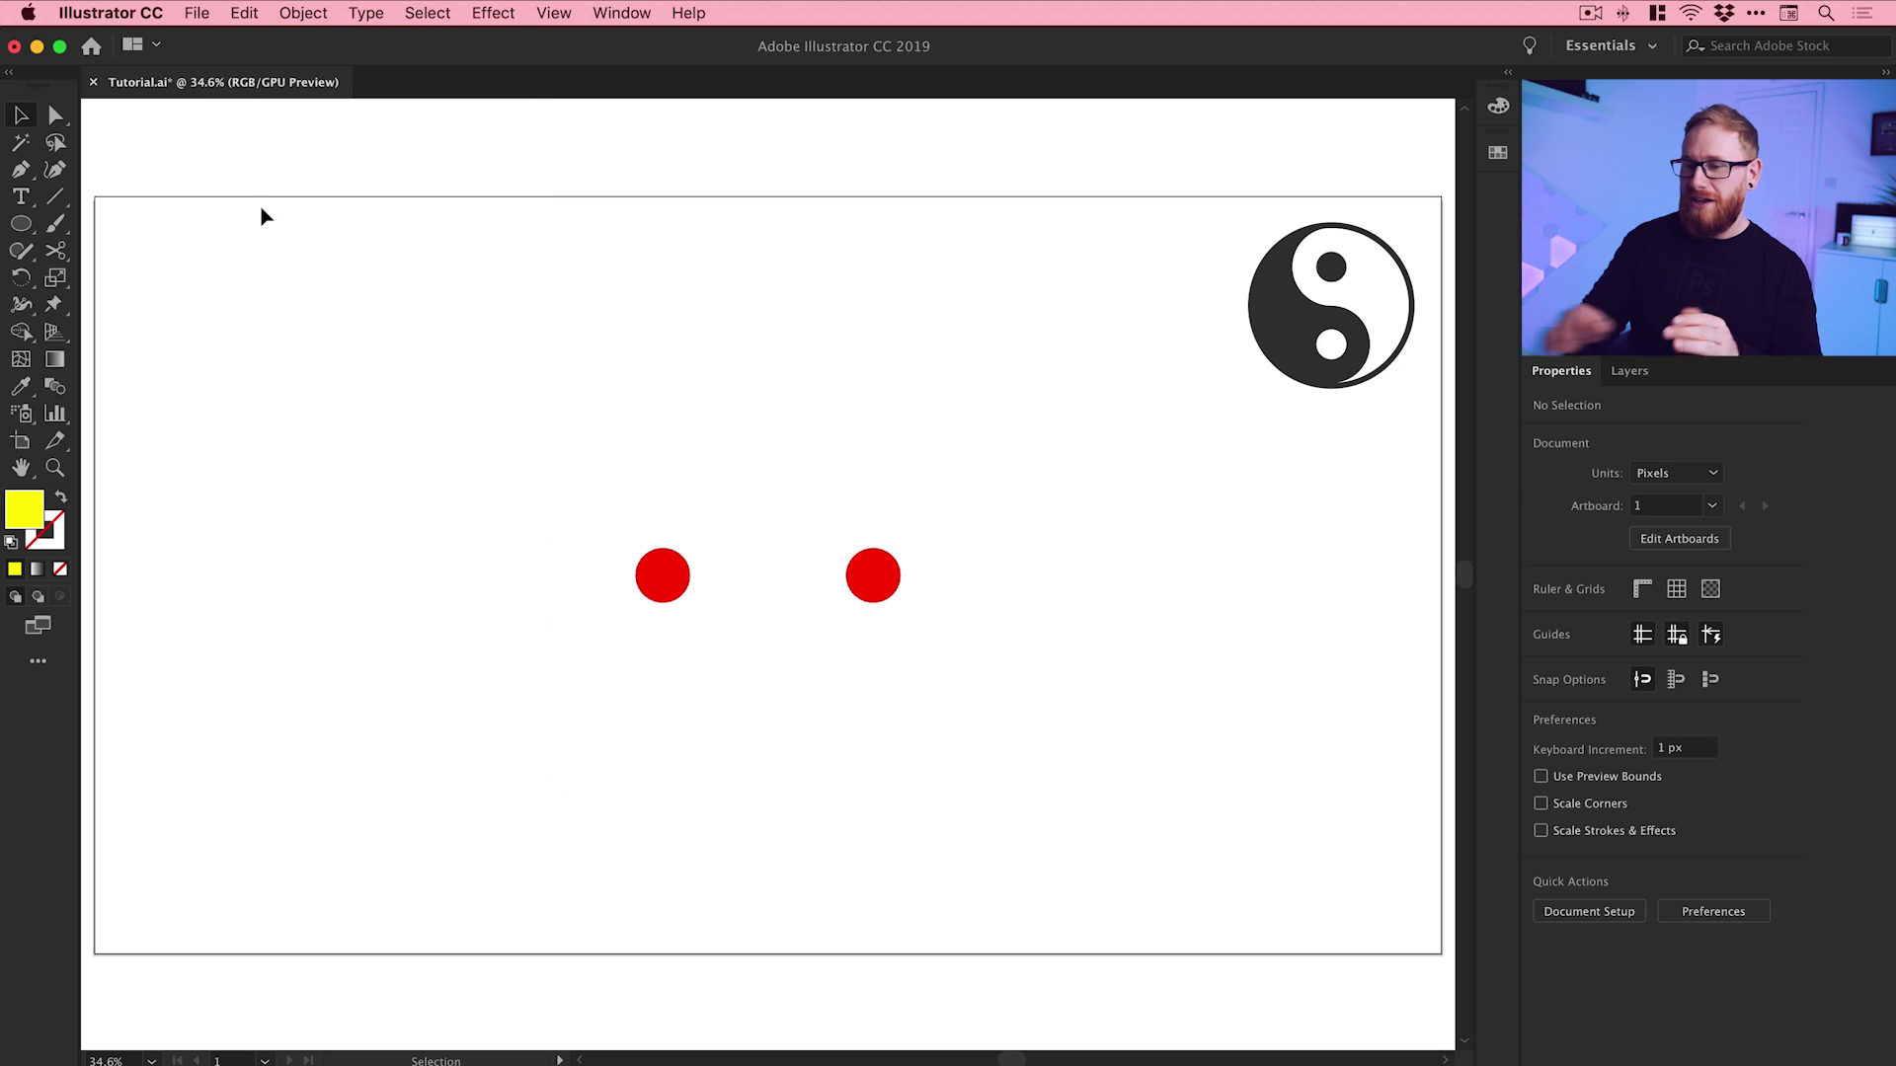
- Marquee-select the leftover red dots and delete them
drag(347, 323, 982, 777)
click(922, 613)
key(ctrl+v)
key(ctrl+v)
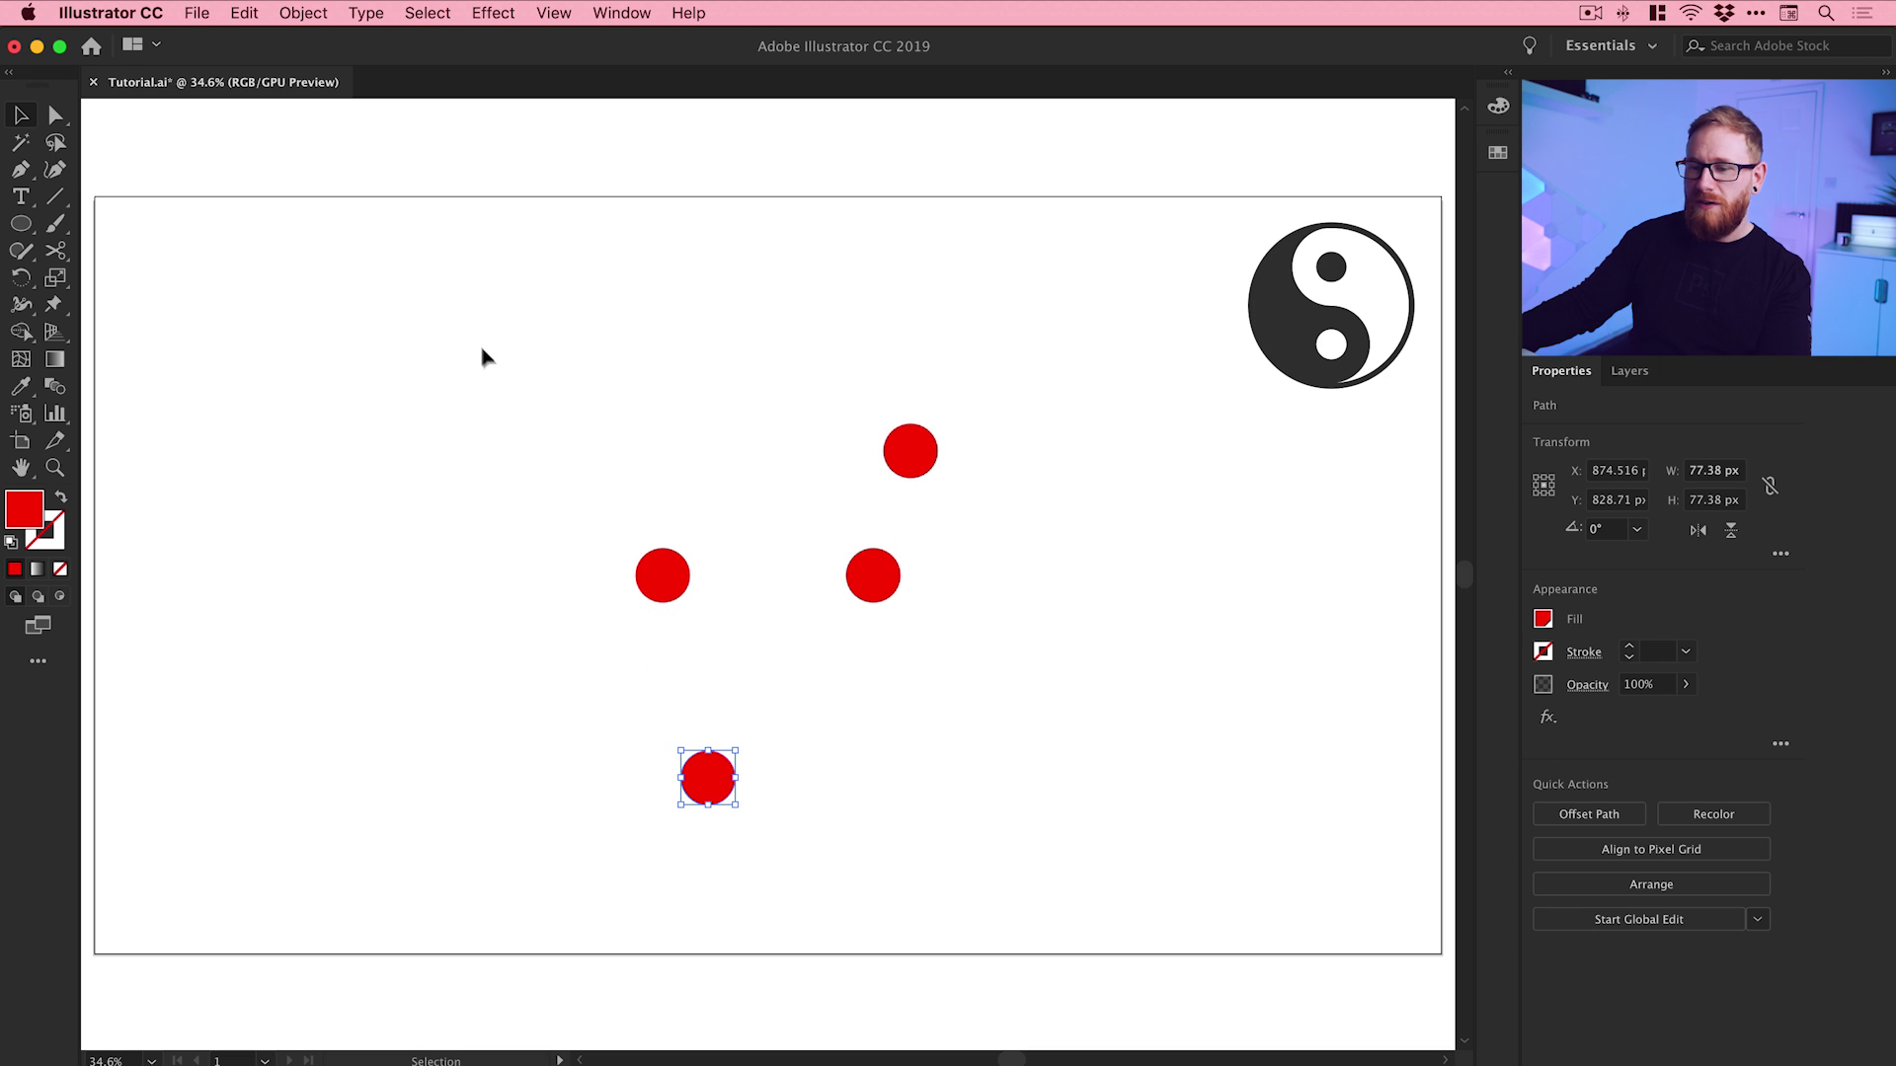
drag(457, 316, 1055, 845)
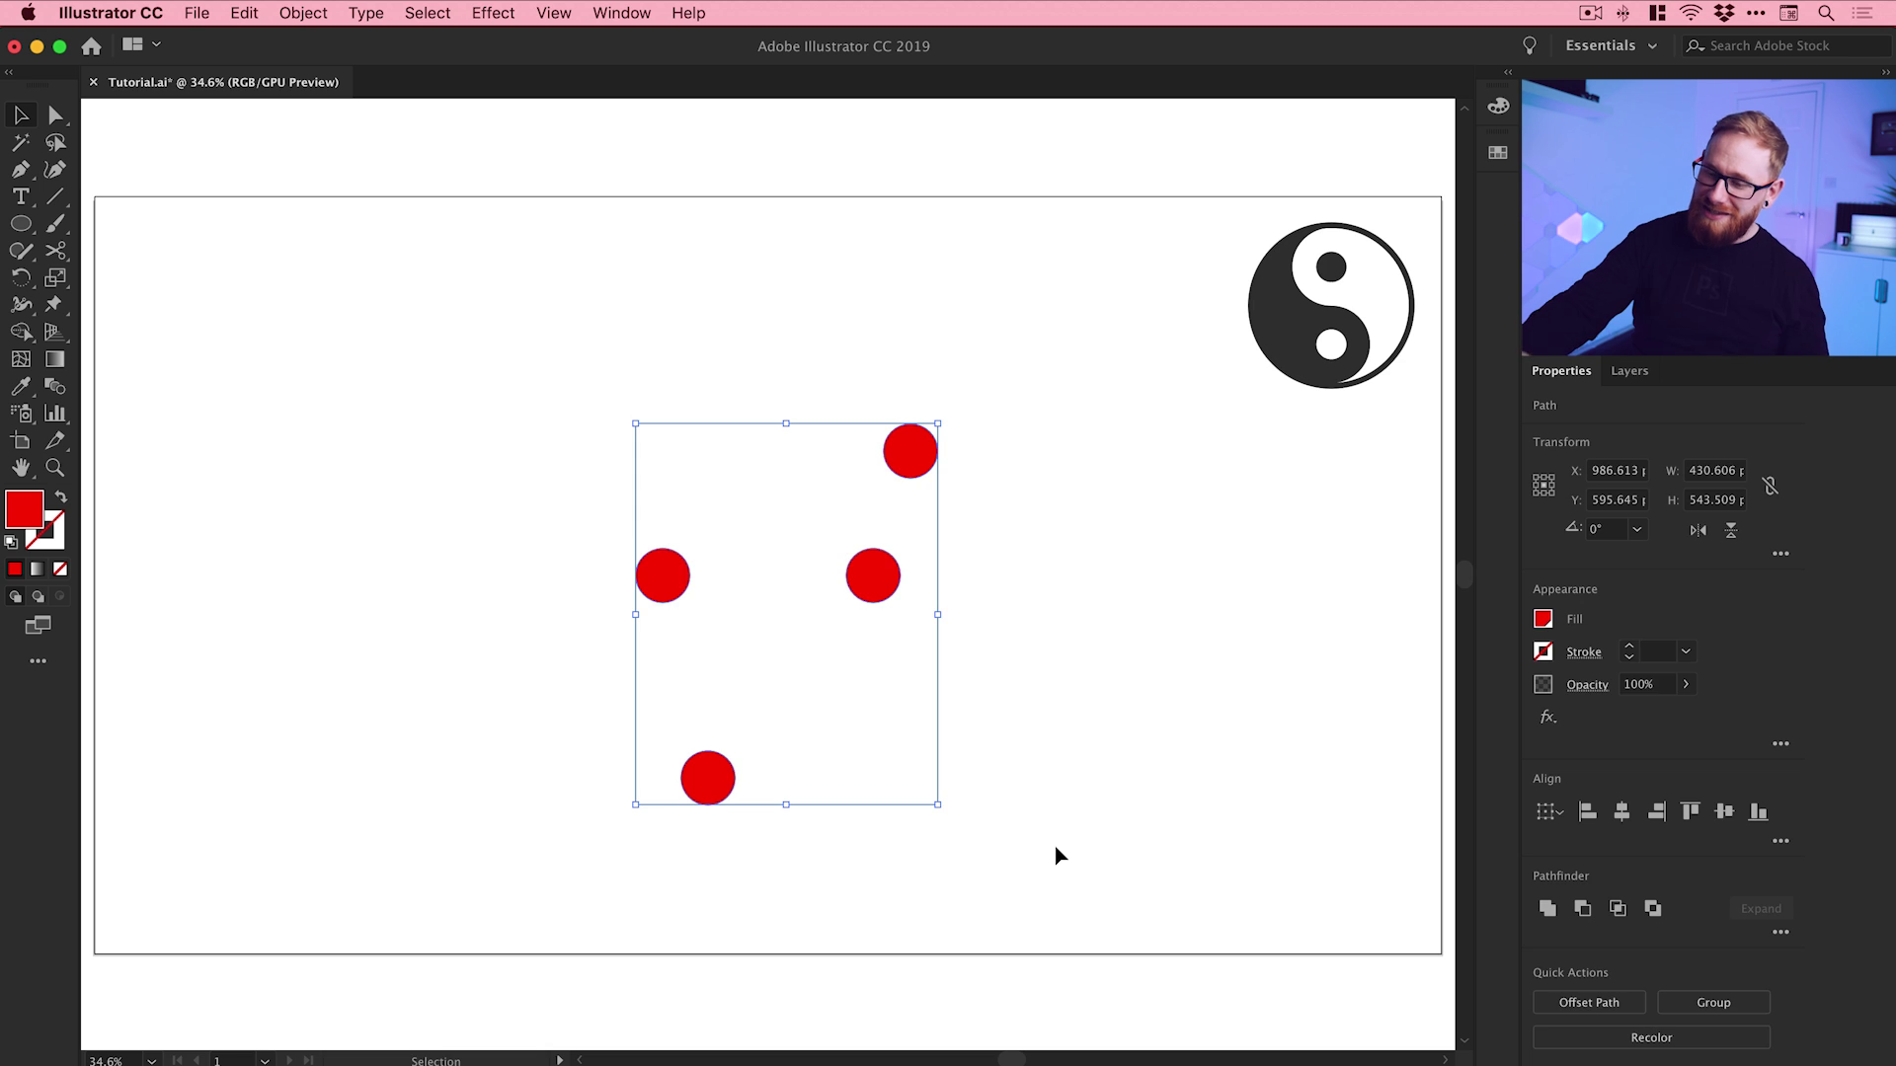
key(Delete)
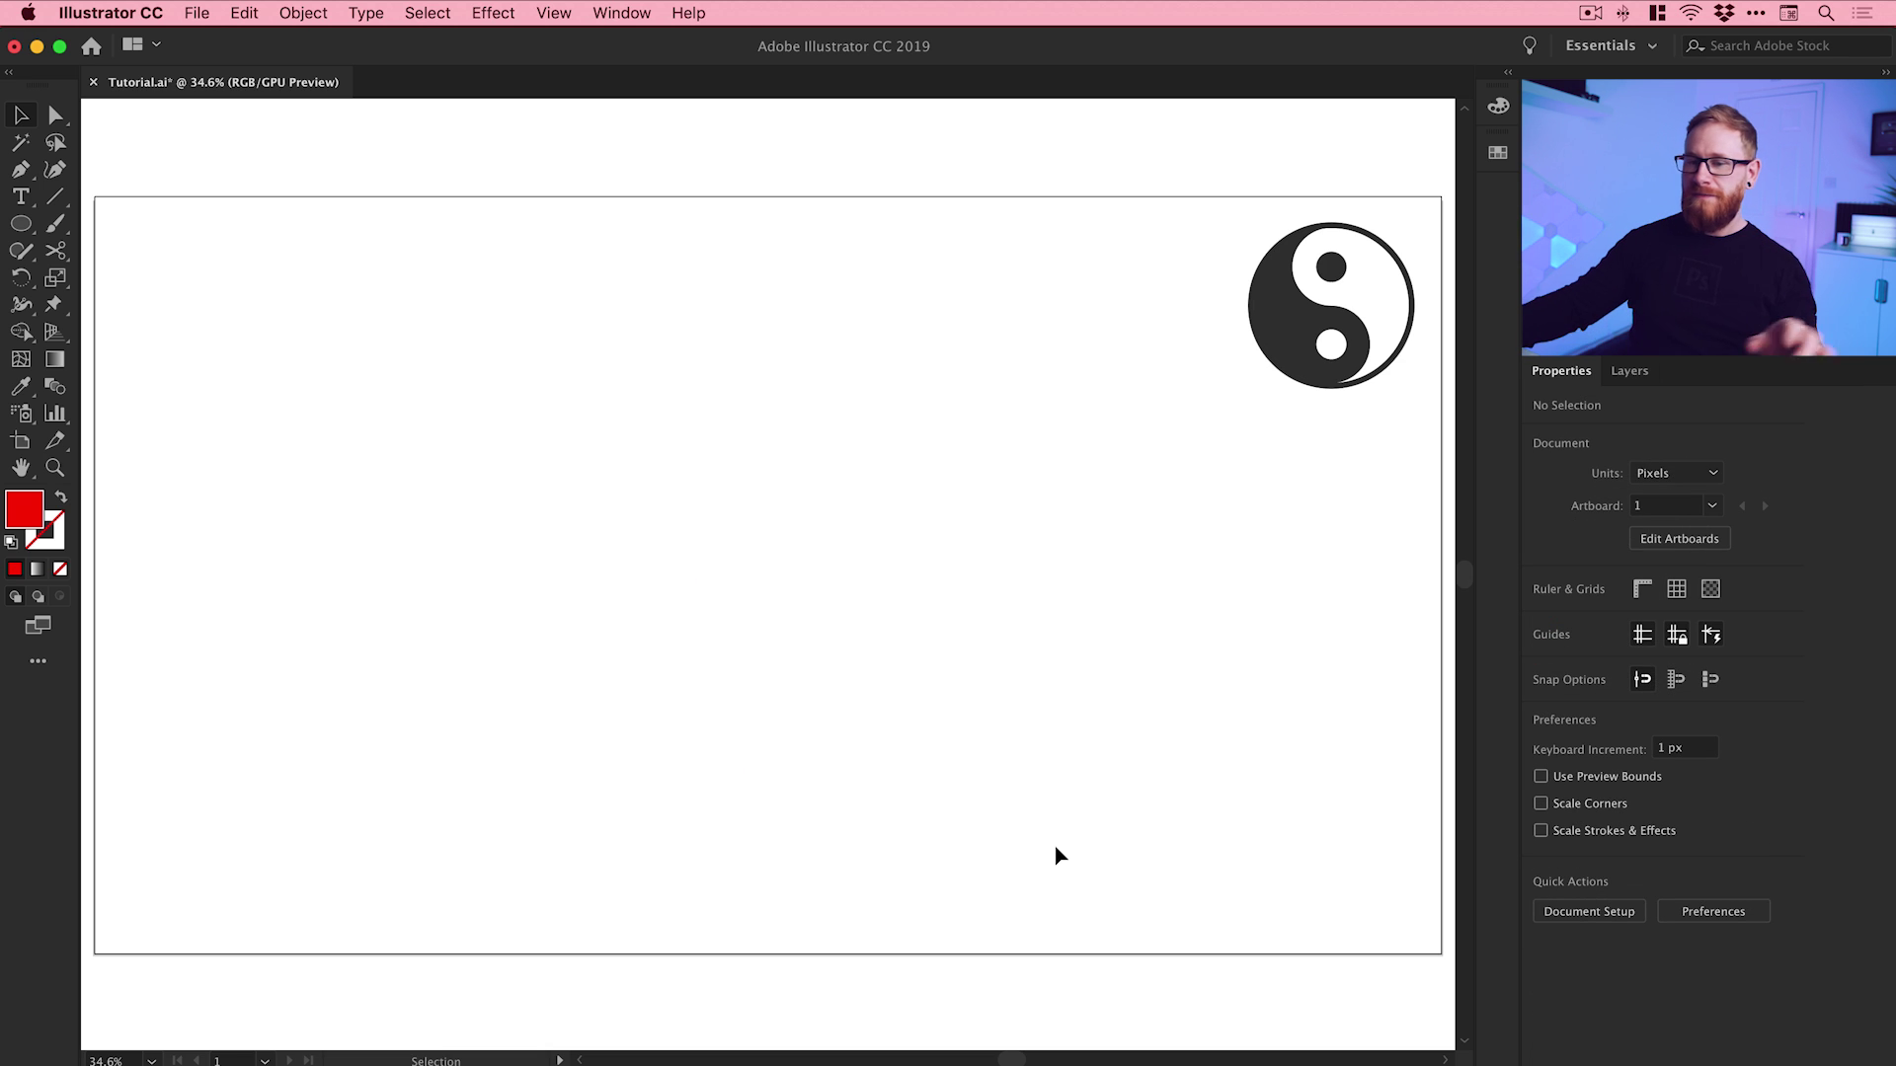
- Paste the red and yellow yin-yang back with Edit > Paste in Place
click(244, 13)
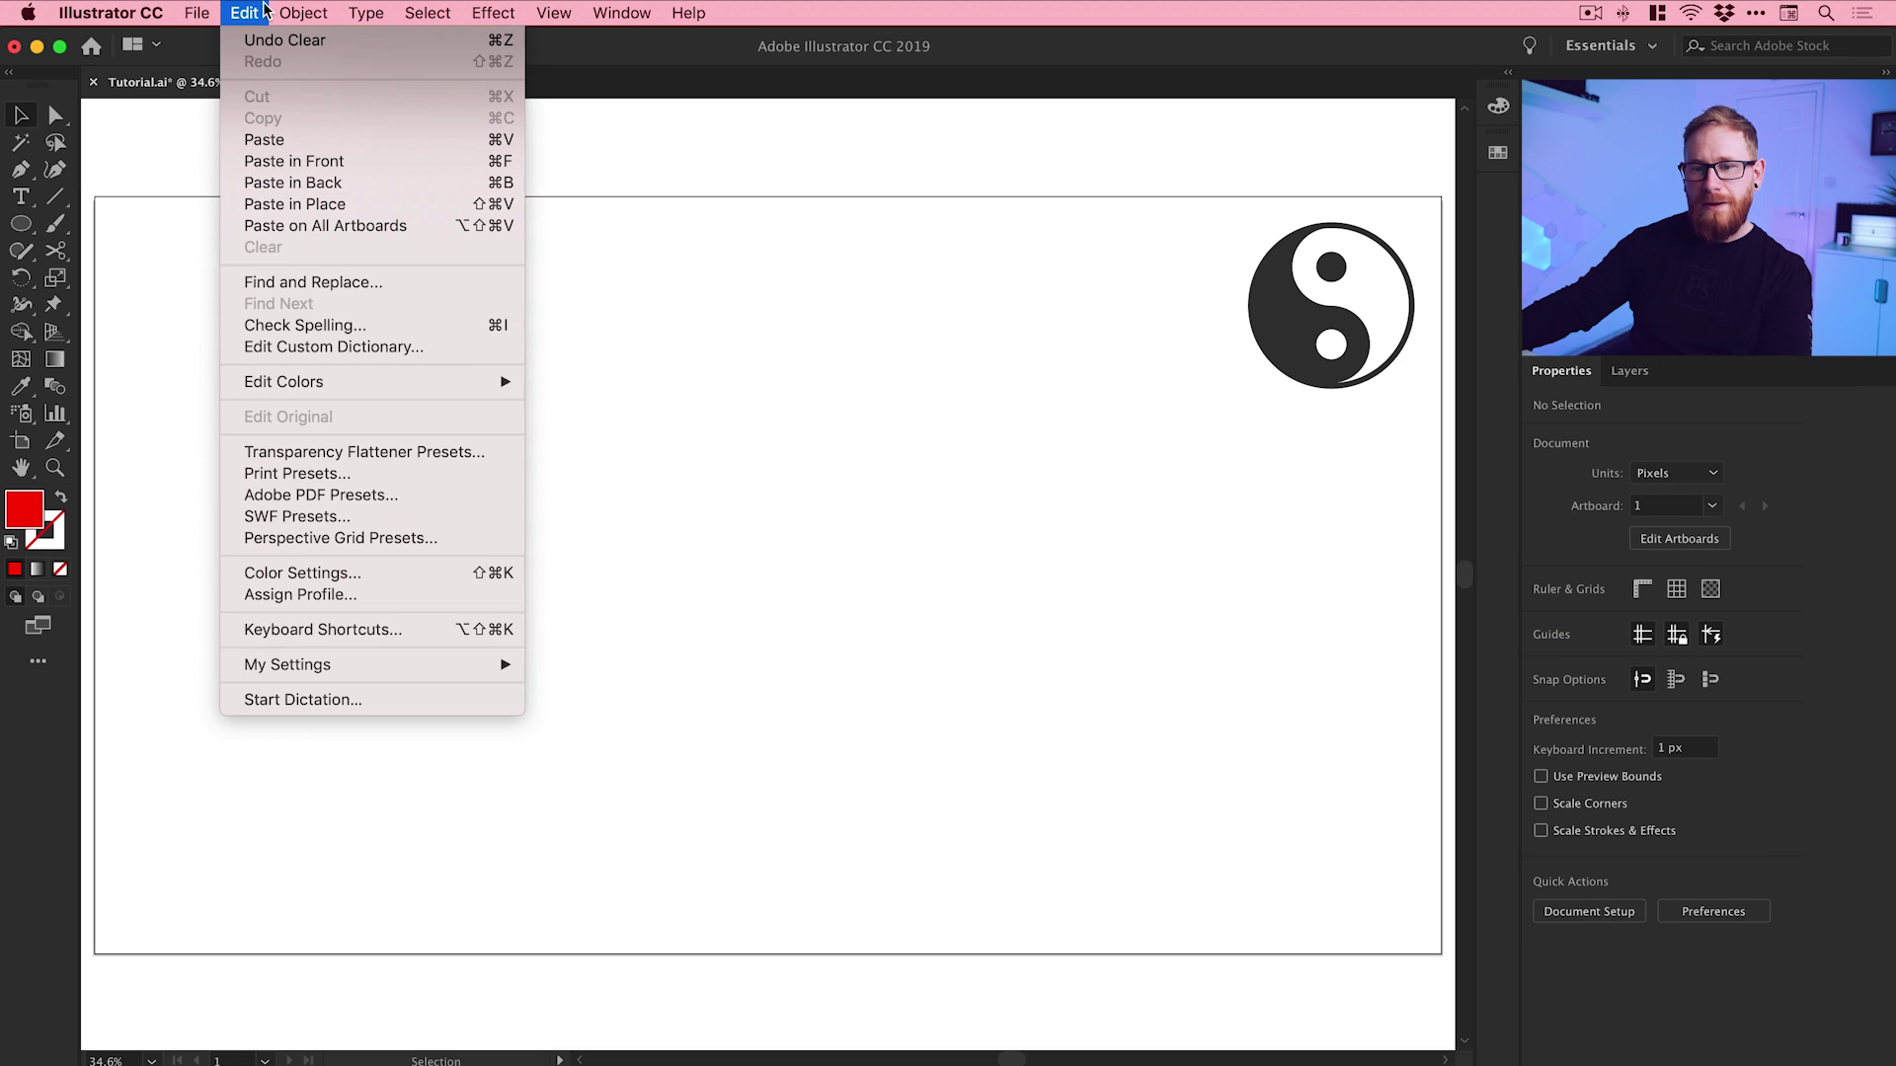
click(301, 202)
click(611, 256)
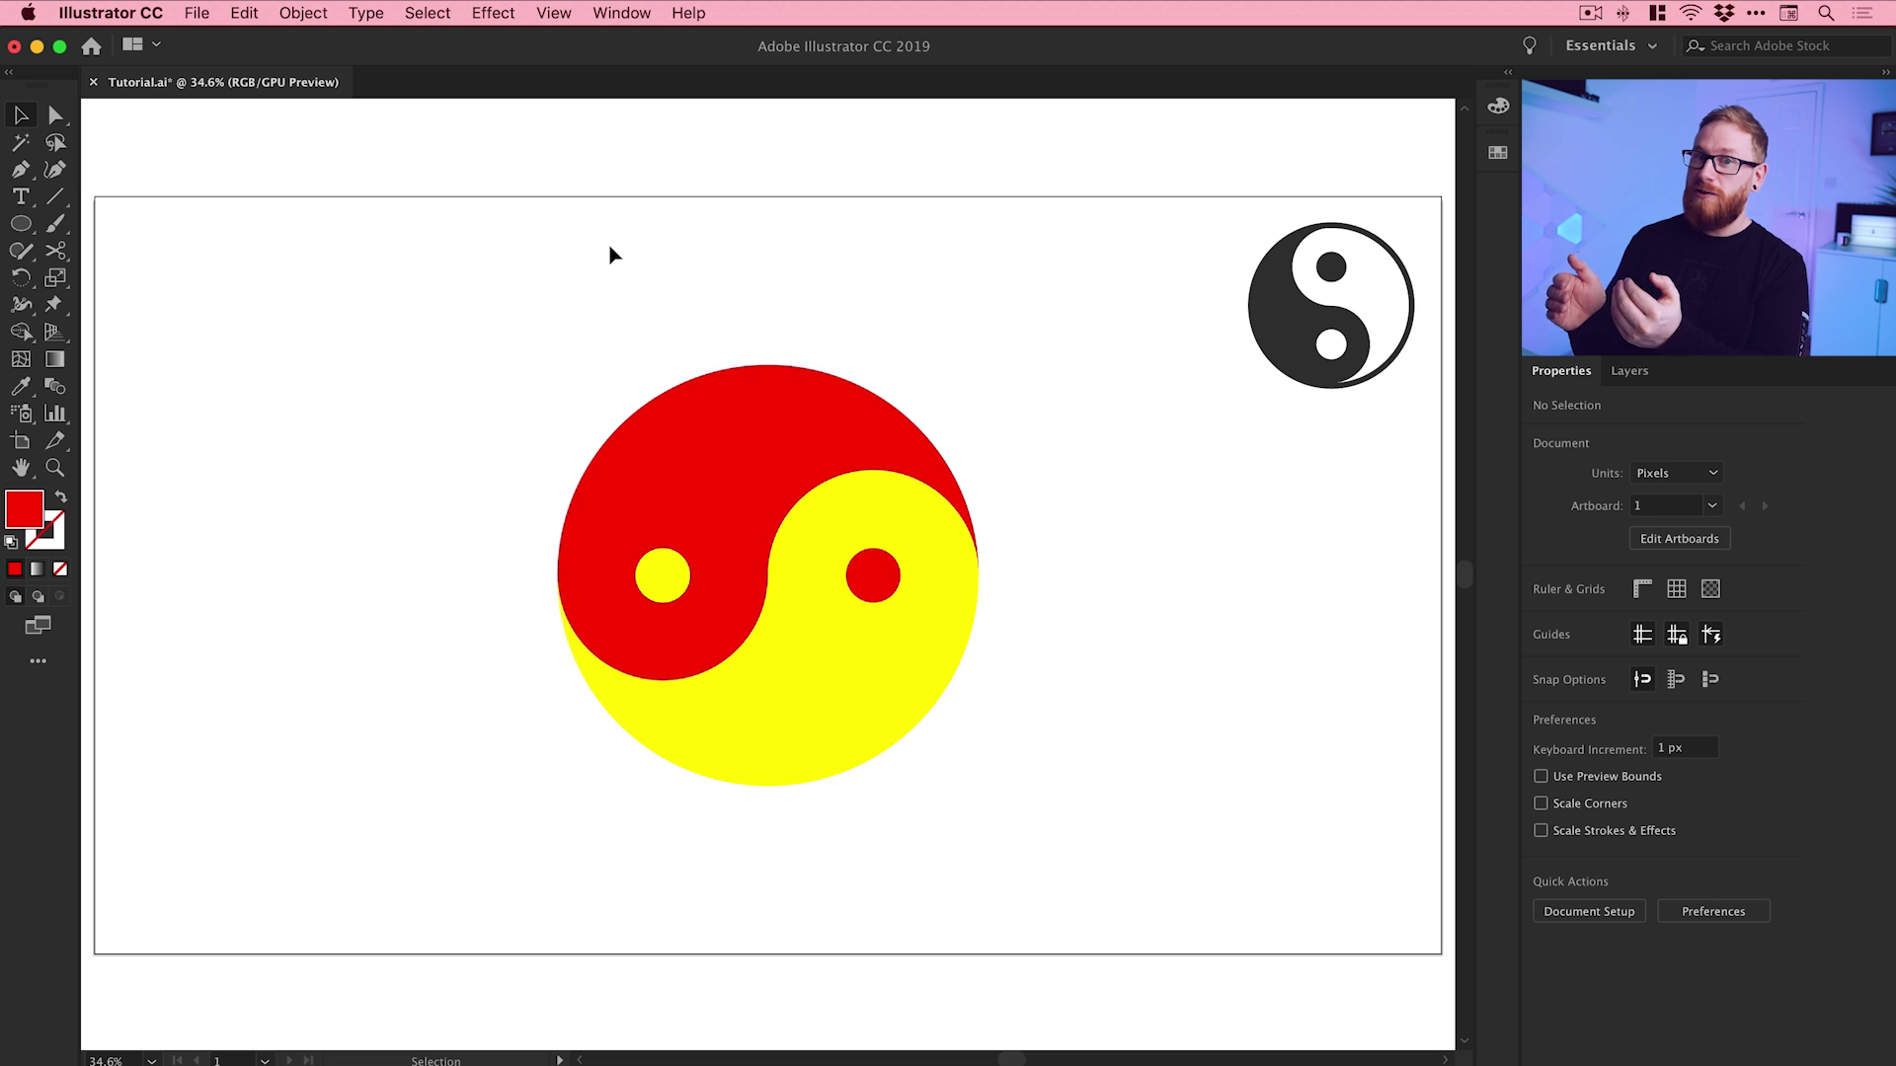
- Pull the pieces apart in Outline view, then undo the moves and return to Preview
drag(677, 453, 416, 212)
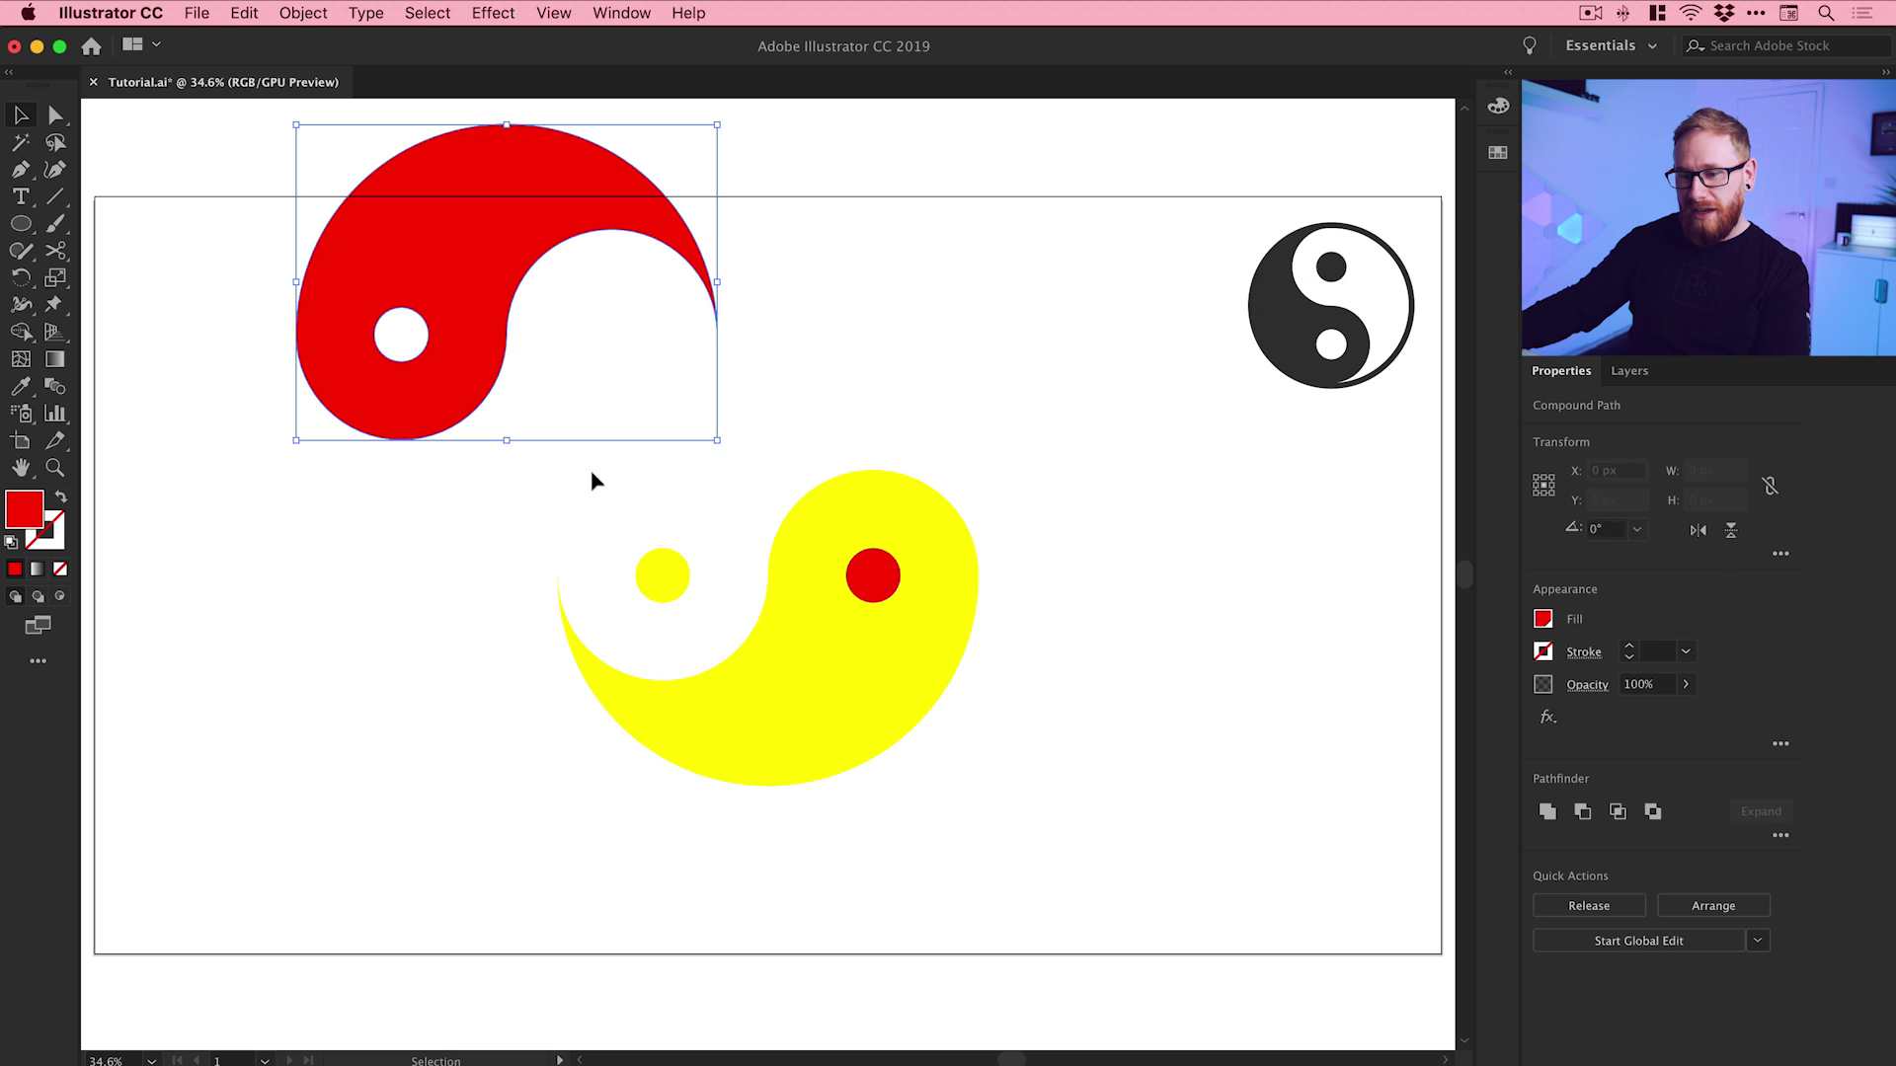
drag(663, 575, 538, 603)
drag(901, 573, 988, 355)
drag(893, 648, 1062, 817)
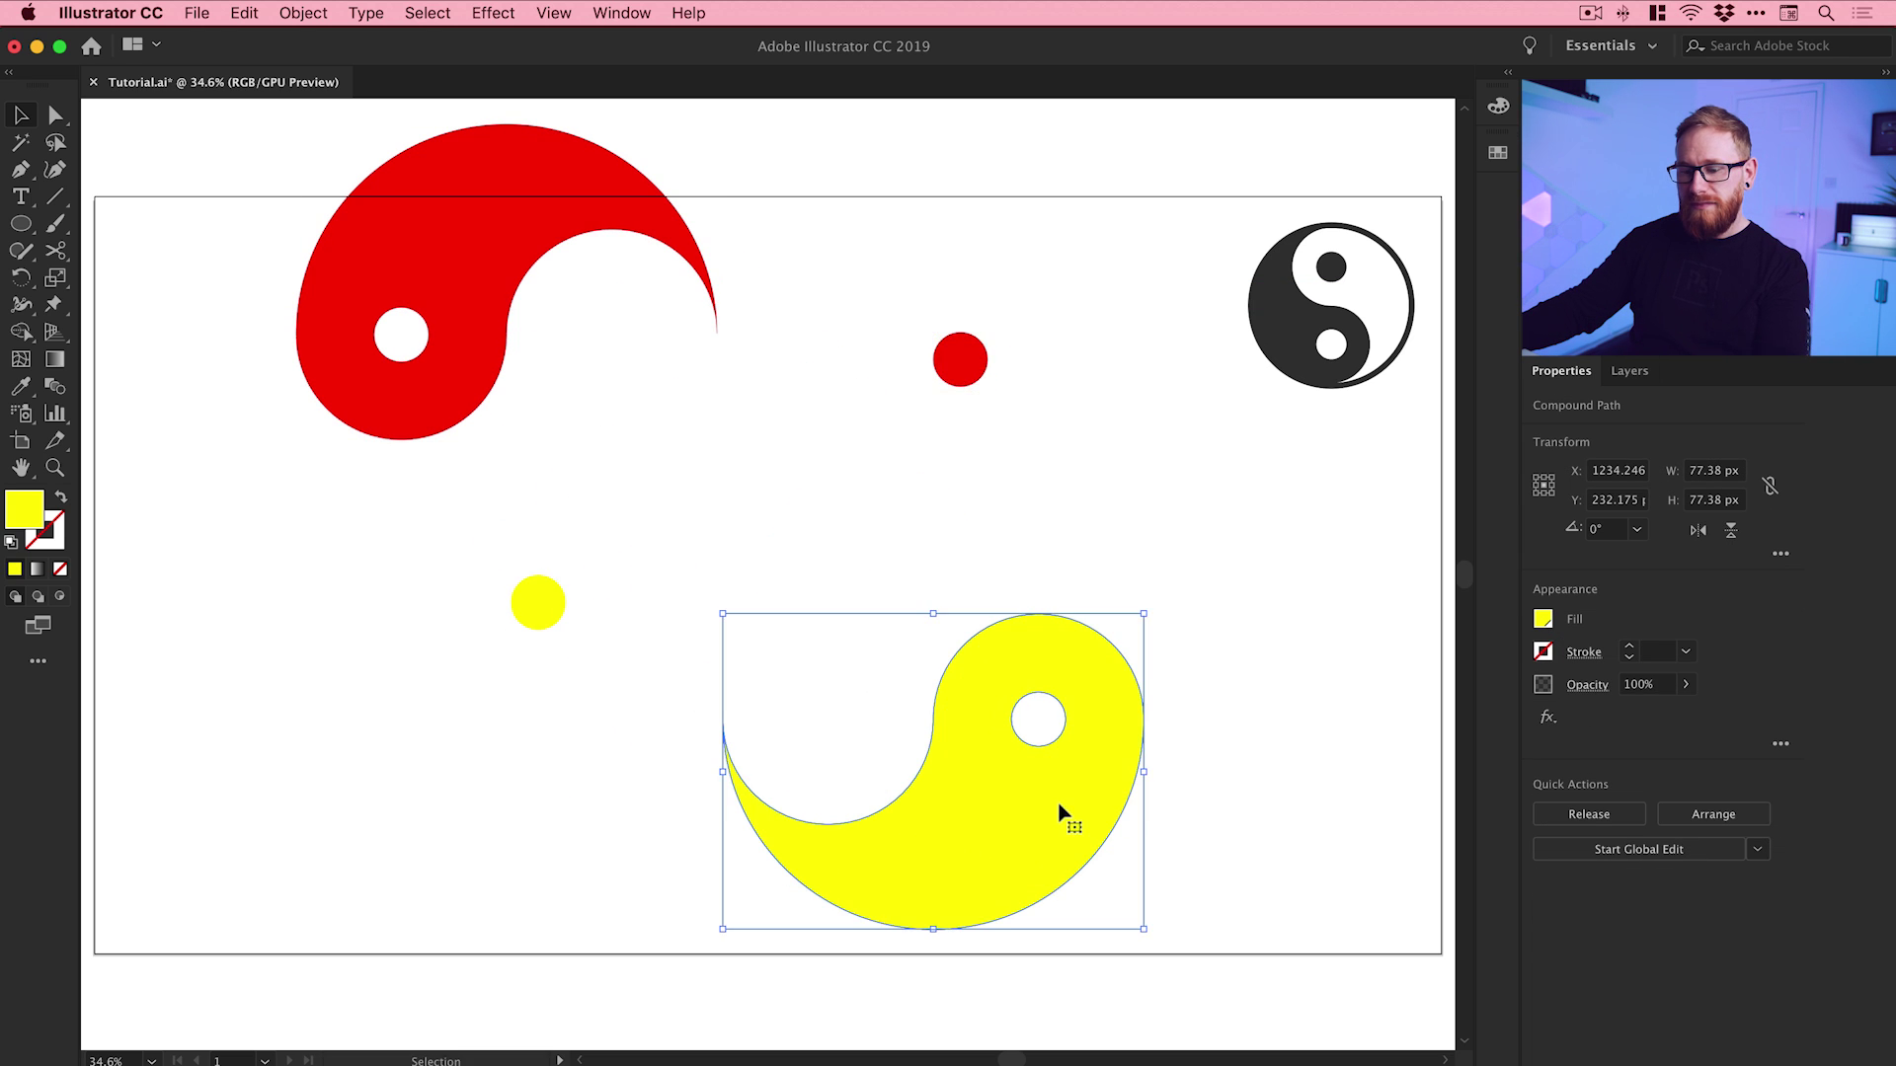
key(super+y)
key(super+z)
key(super+z)
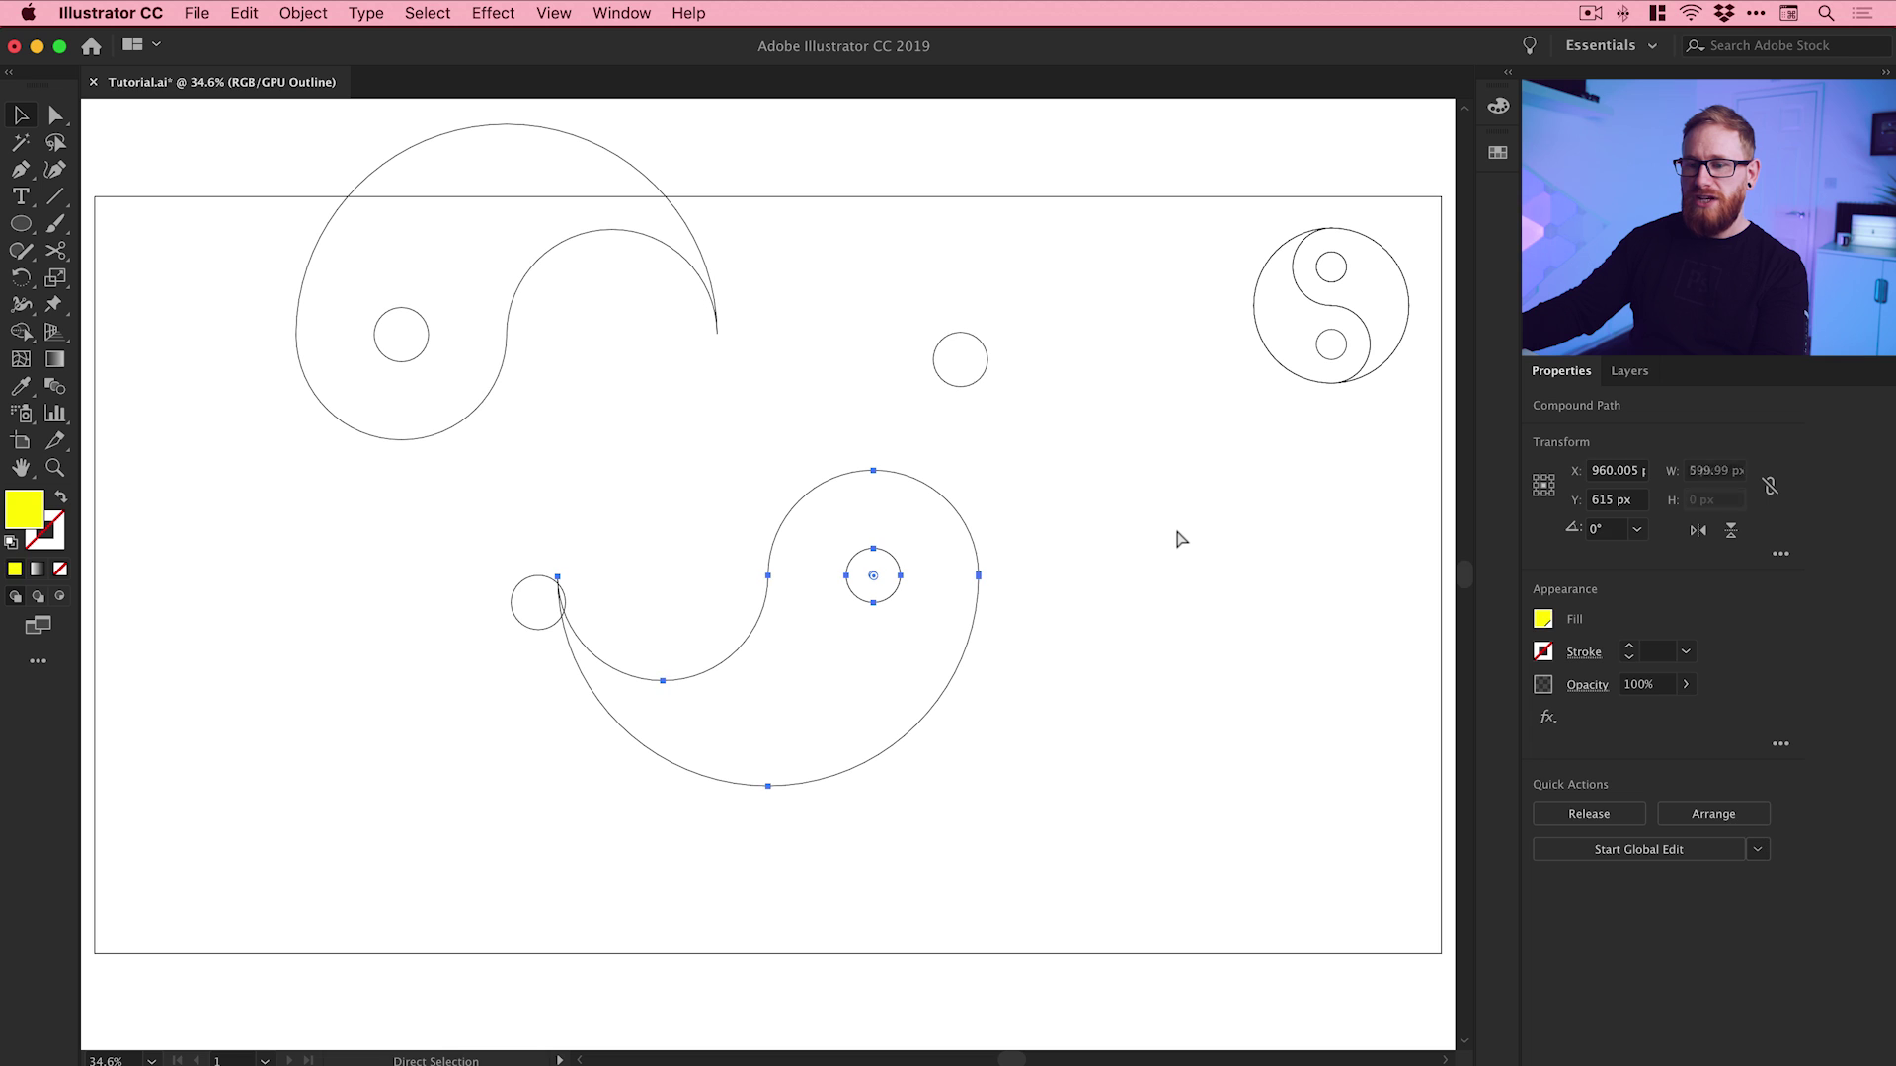
key(super+z)
key(super+z)
key(super+z)
key(super+y)
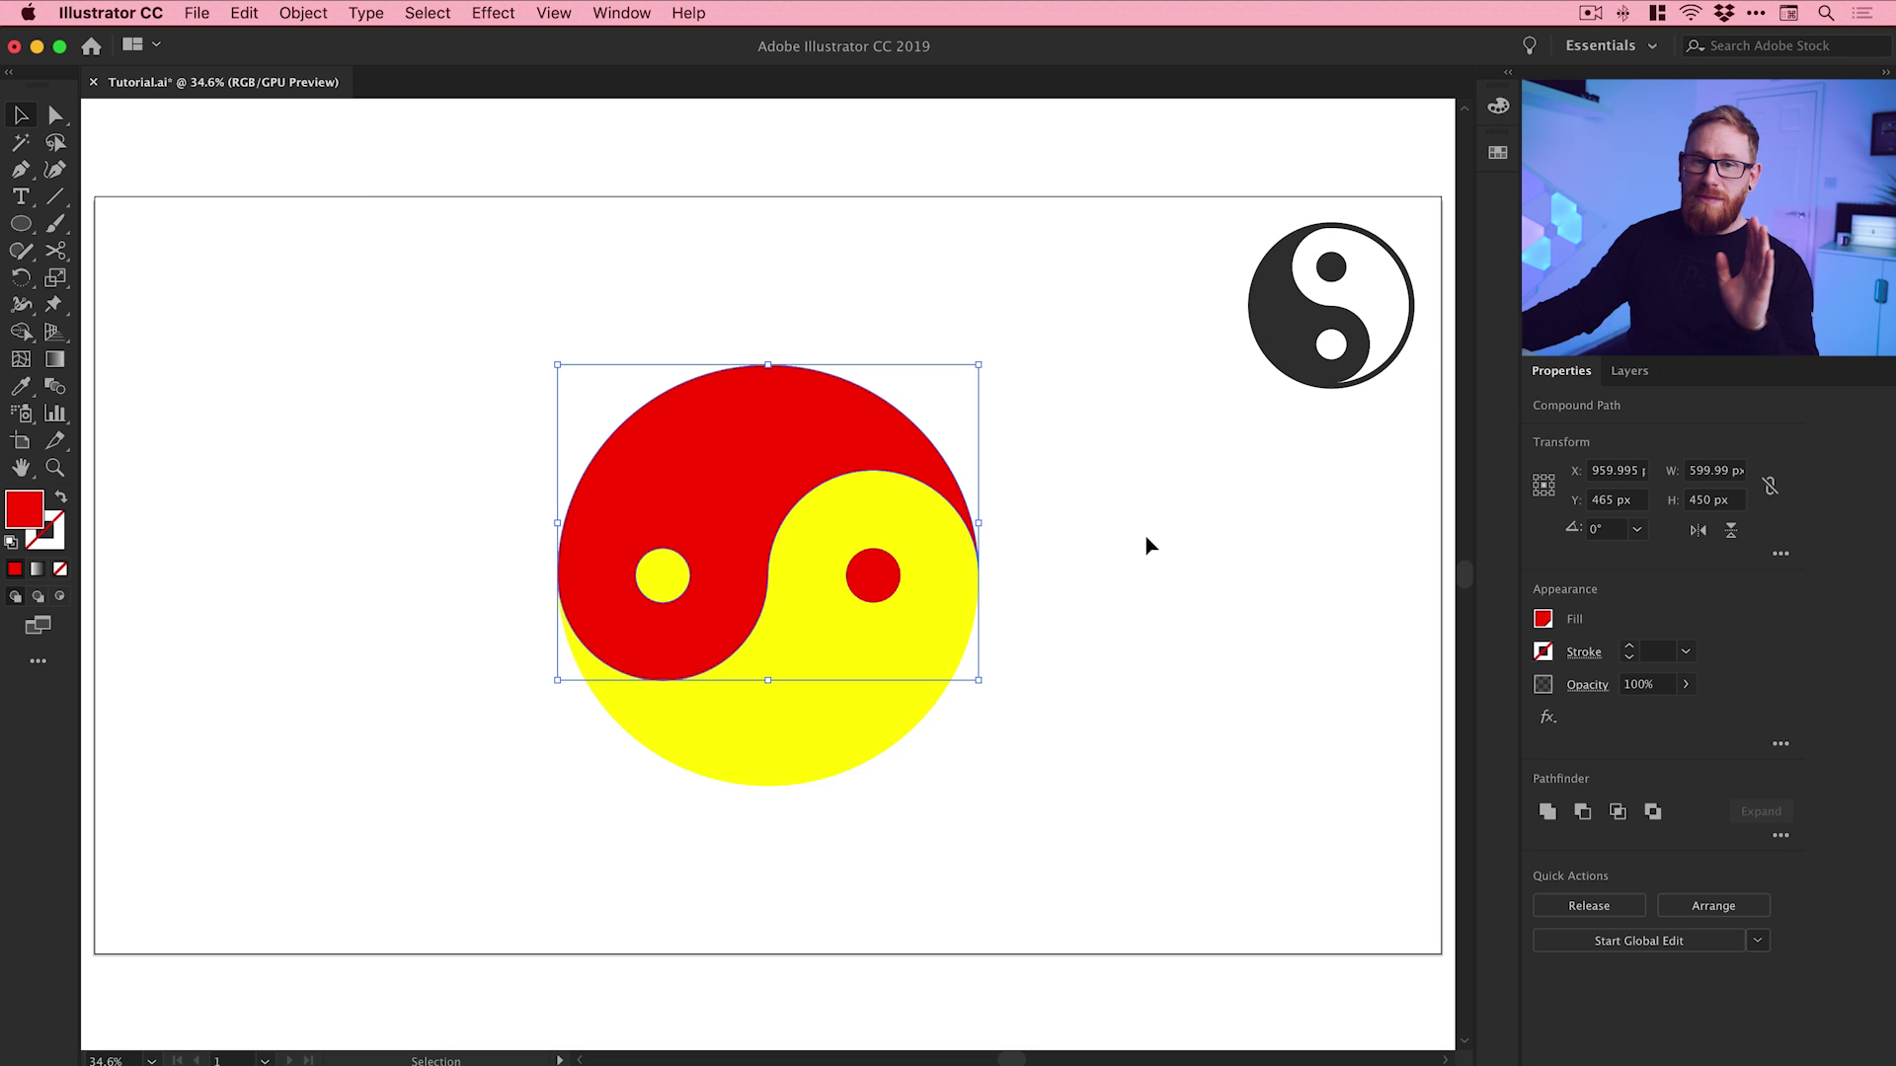
- Change the red swatch to charcoal RGB 40, 40, 40 with live preview
click(1146, 536)
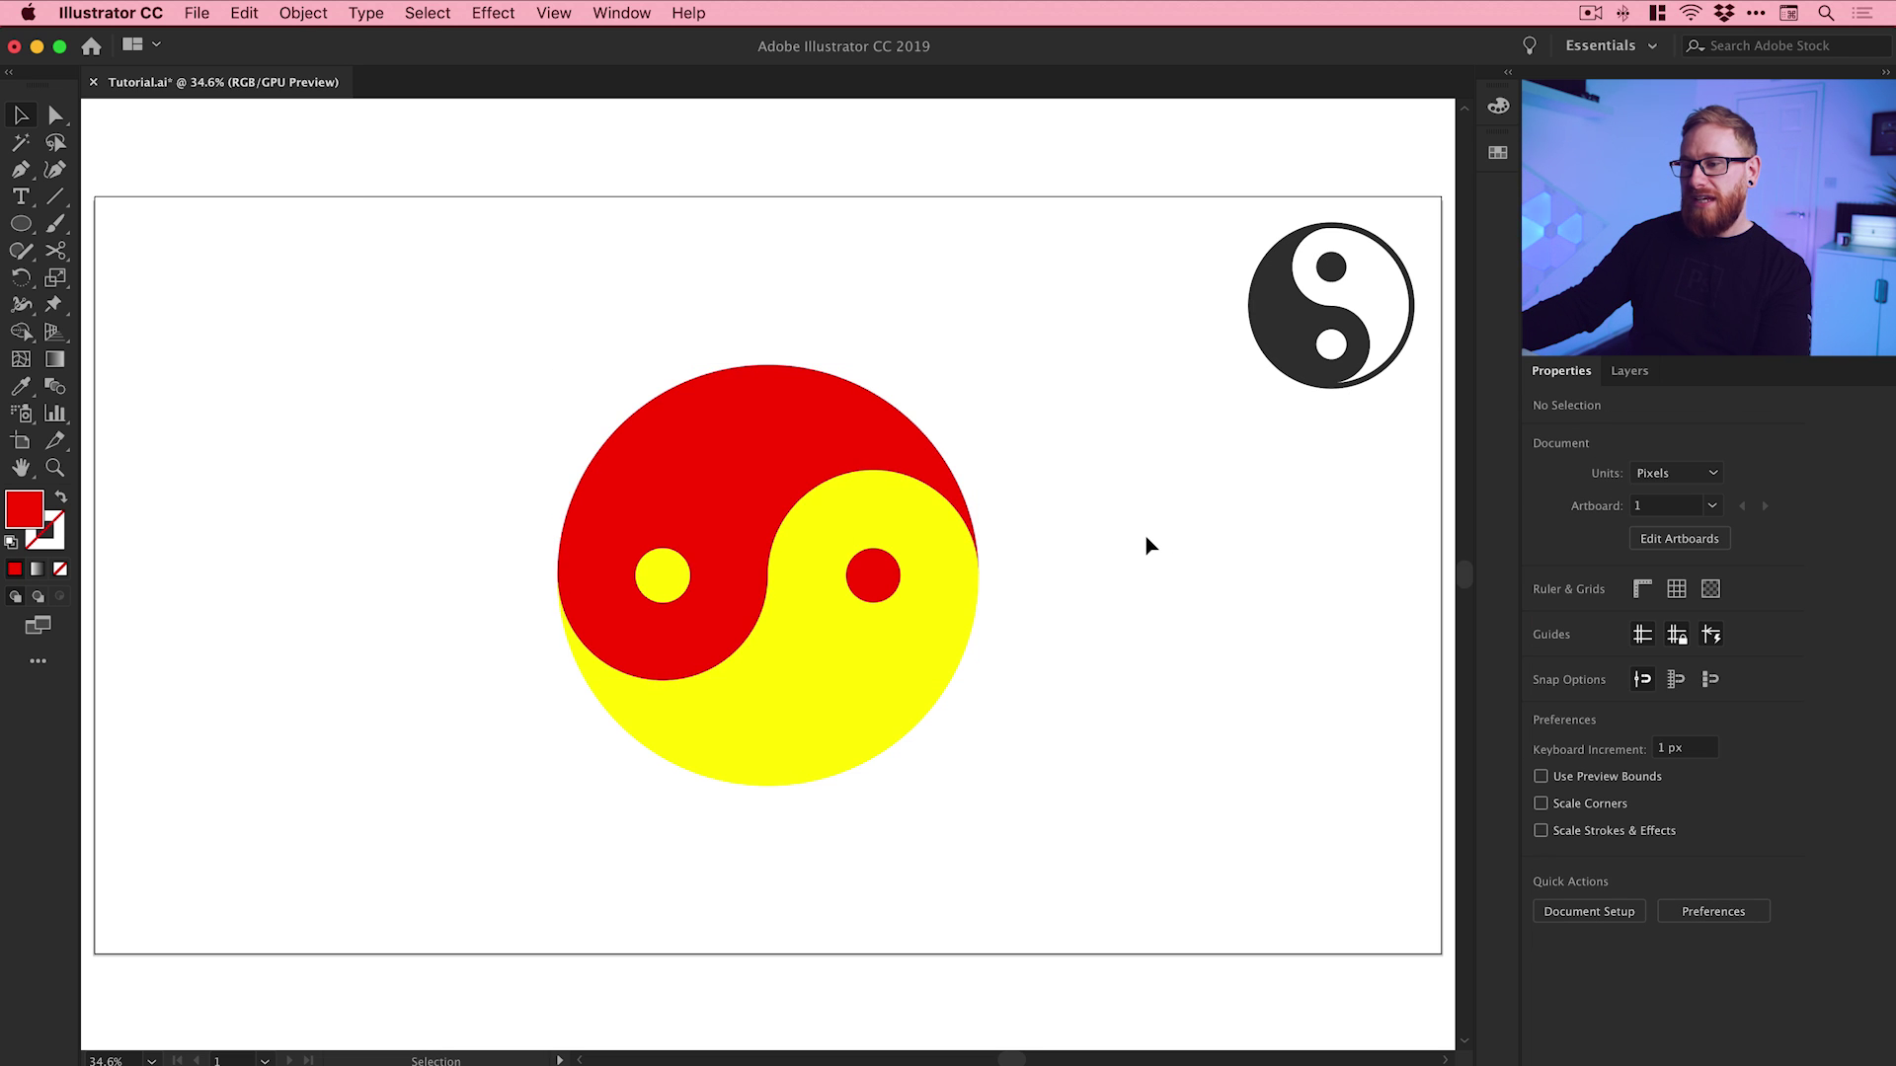
click(1496, 154)
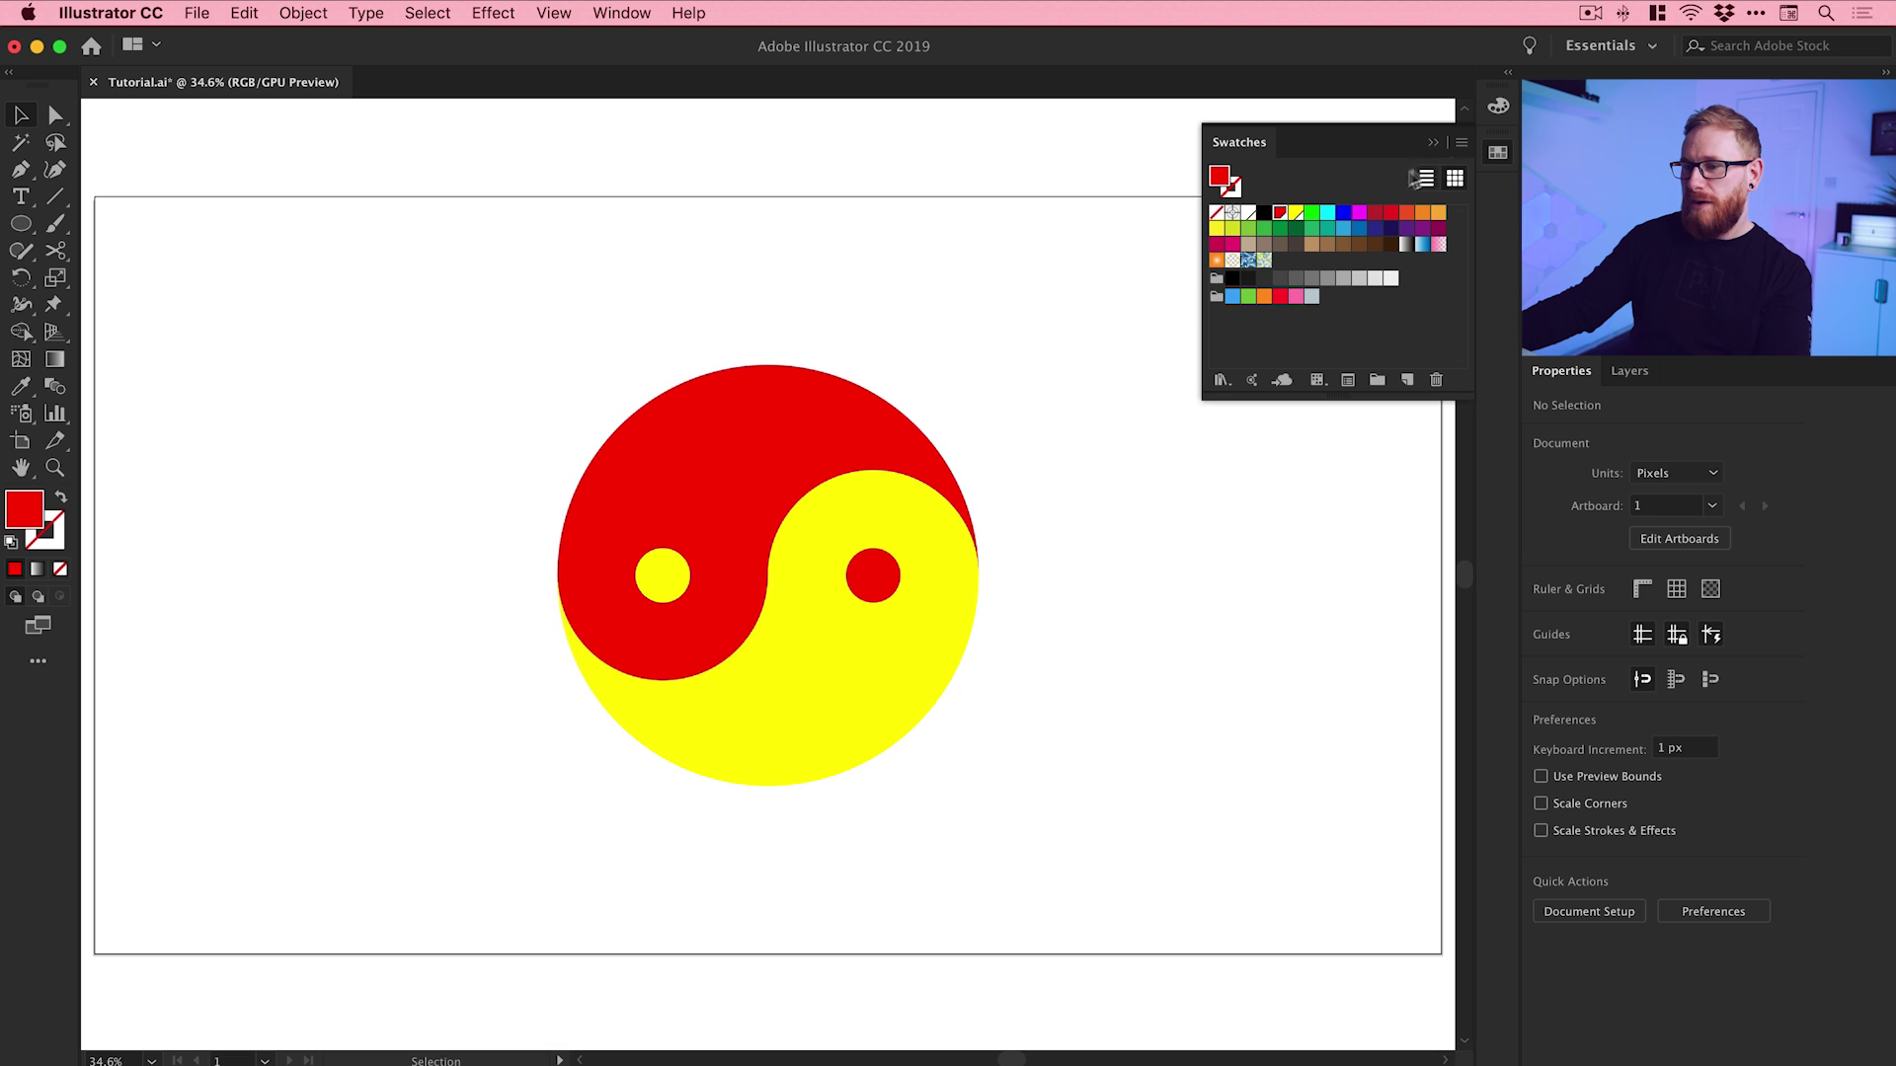
double_click(1281, 214)
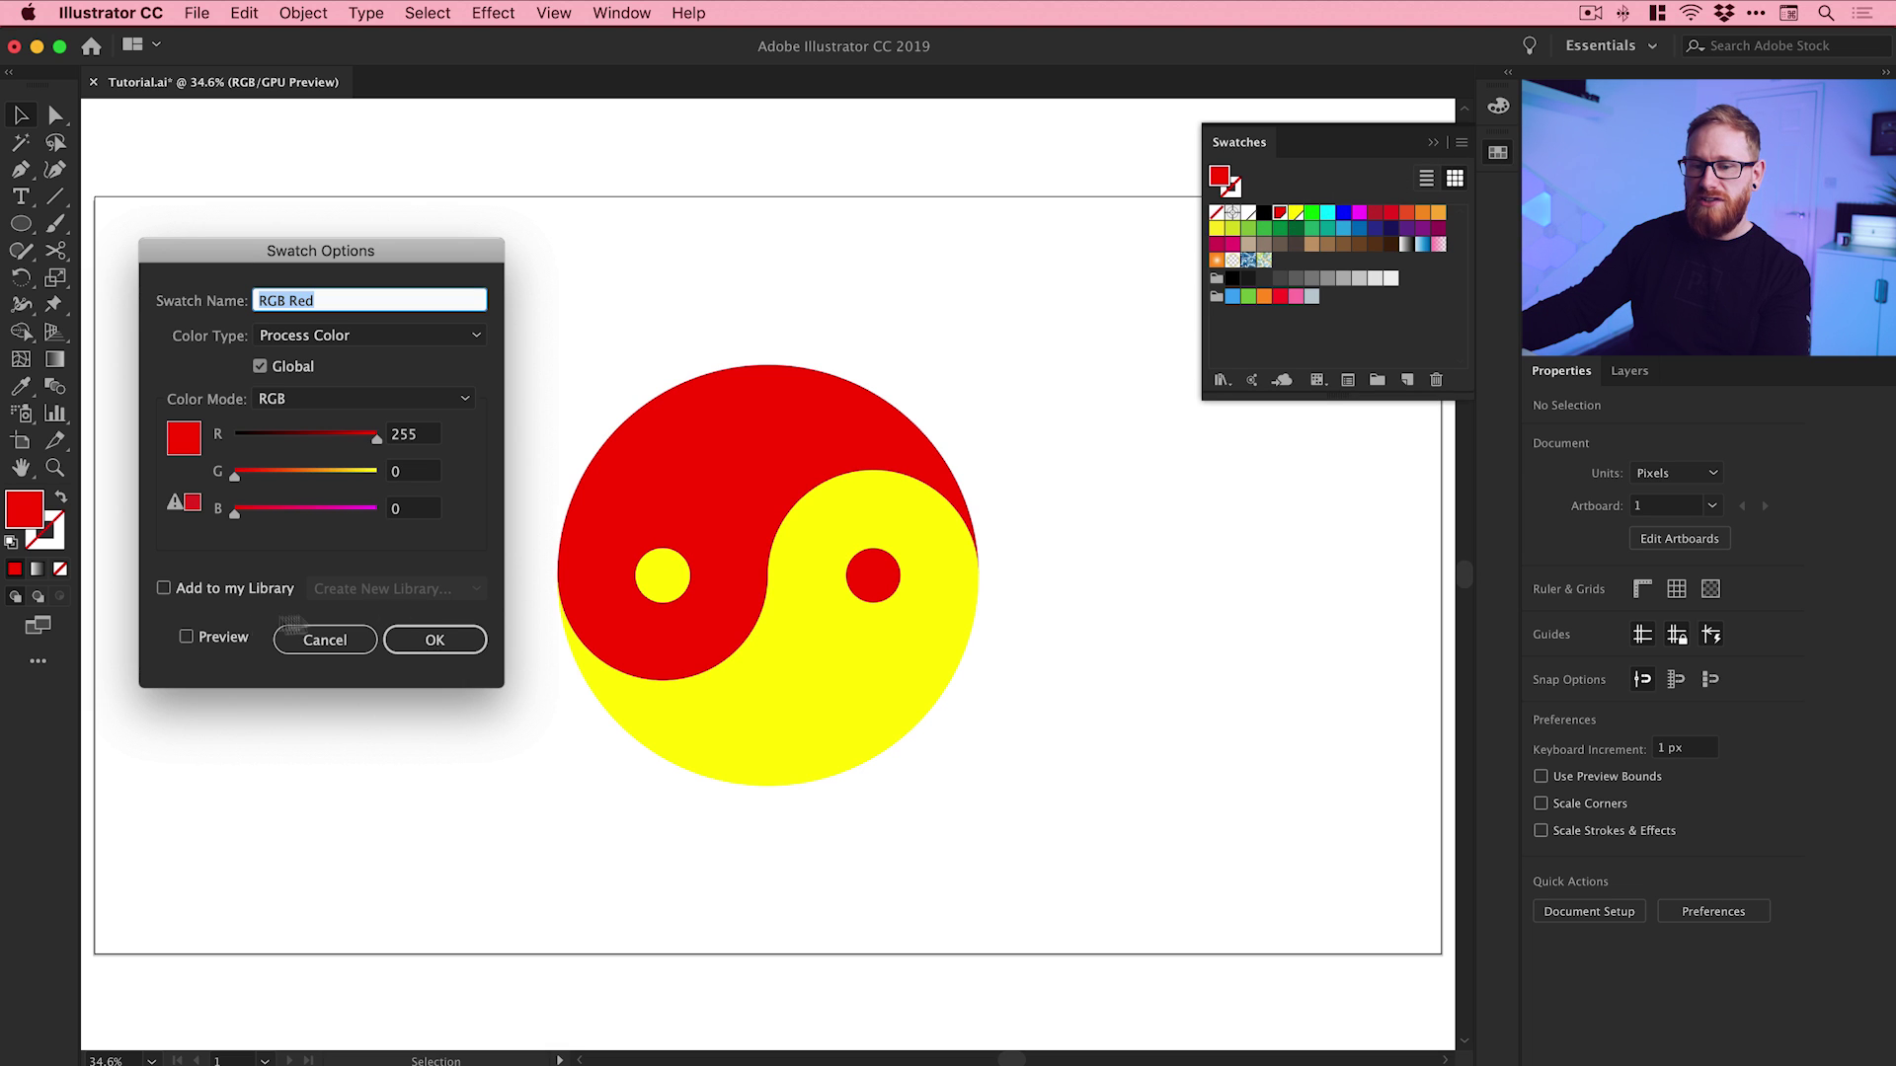
click(186, 637)
double_click(399, 435)
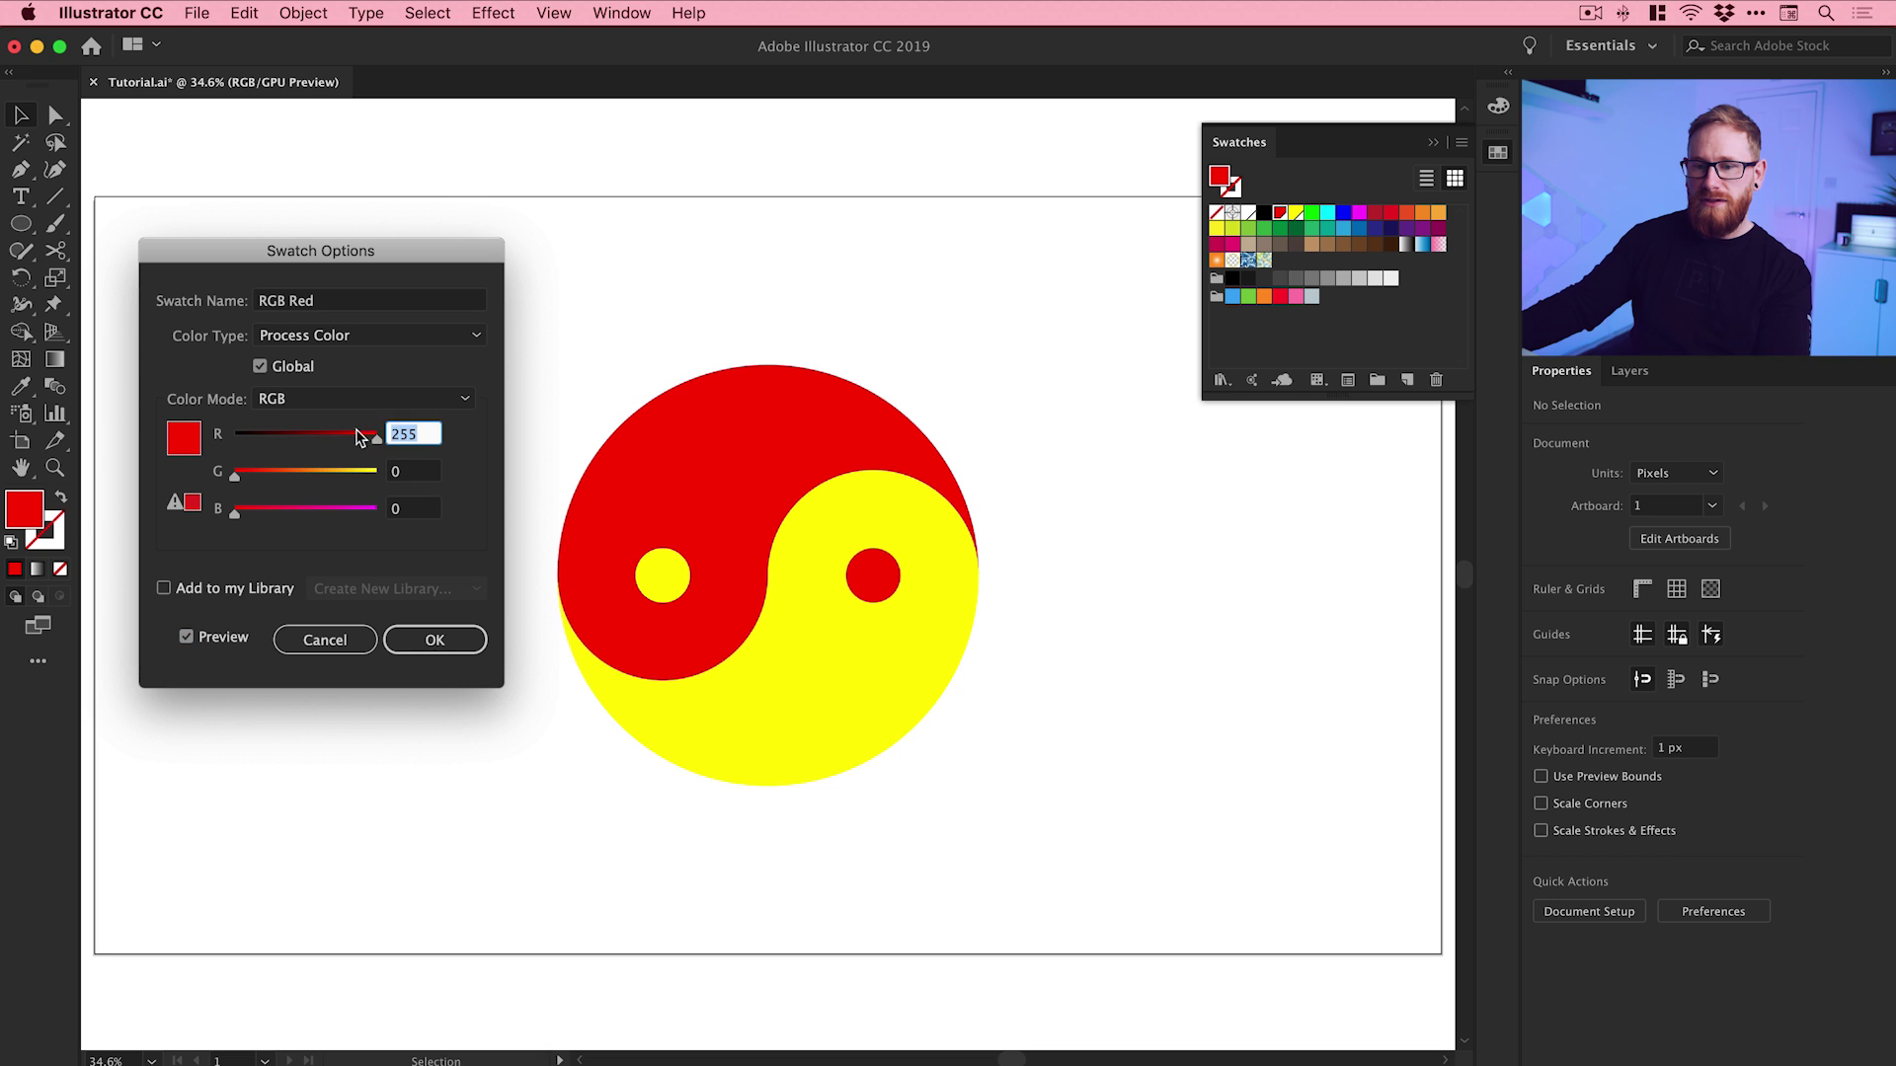
text(40)
key(Tab)
text(40)
key(Tab)
text(40)
key(Tab)
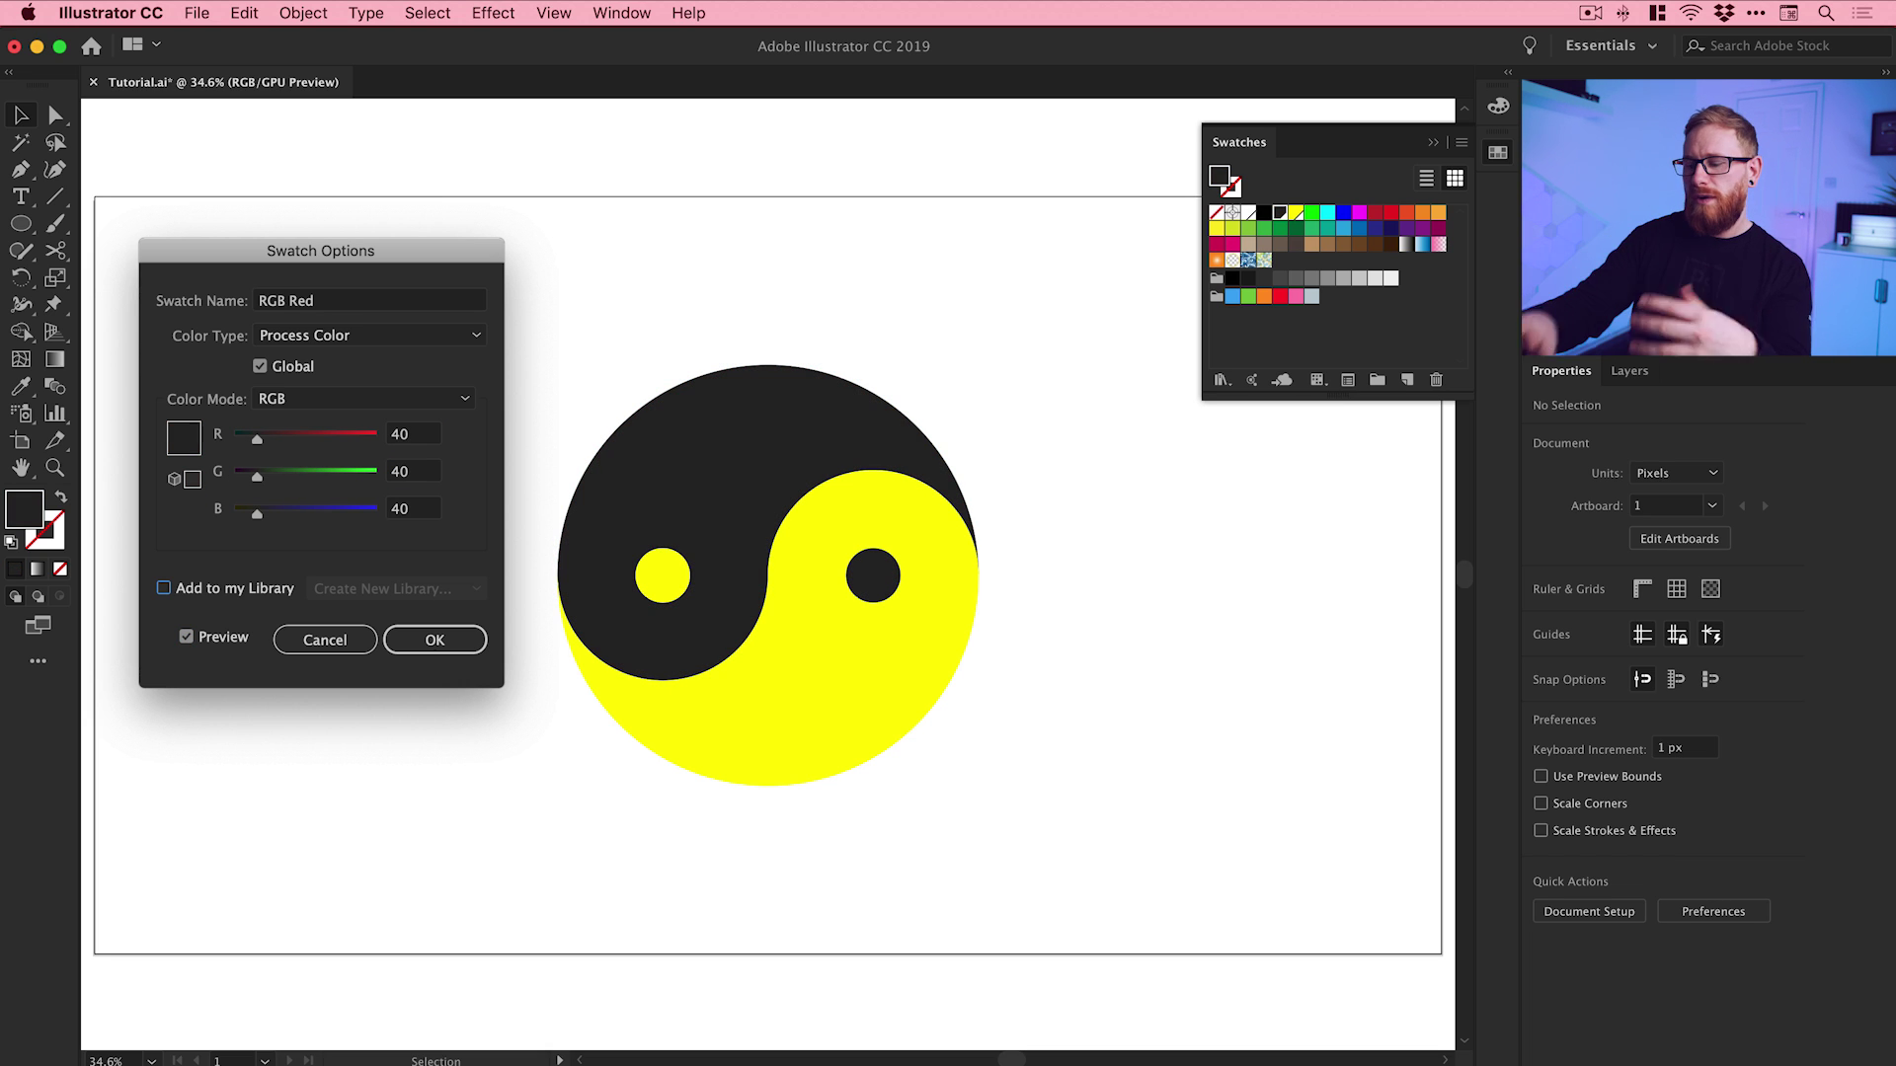
key(Return)
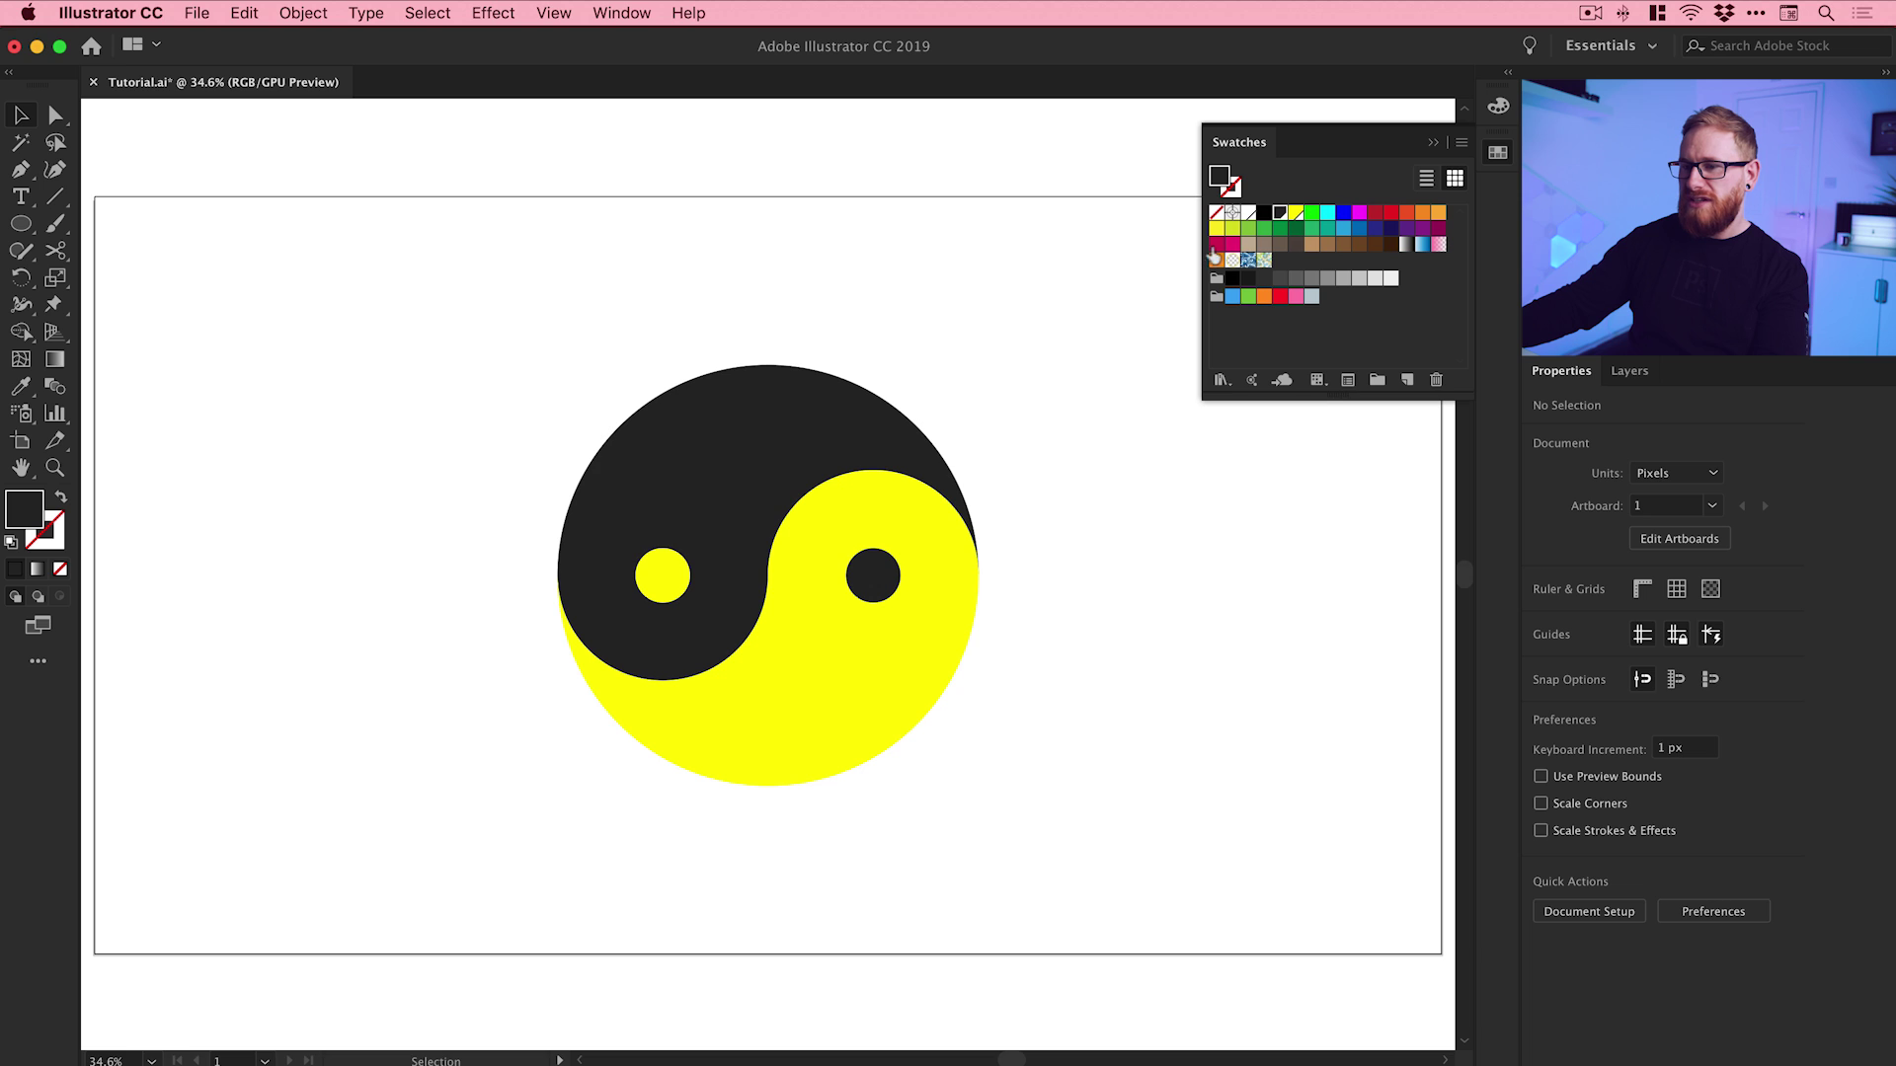
- Change the yellow swatch to white
double_click(1296, 216)
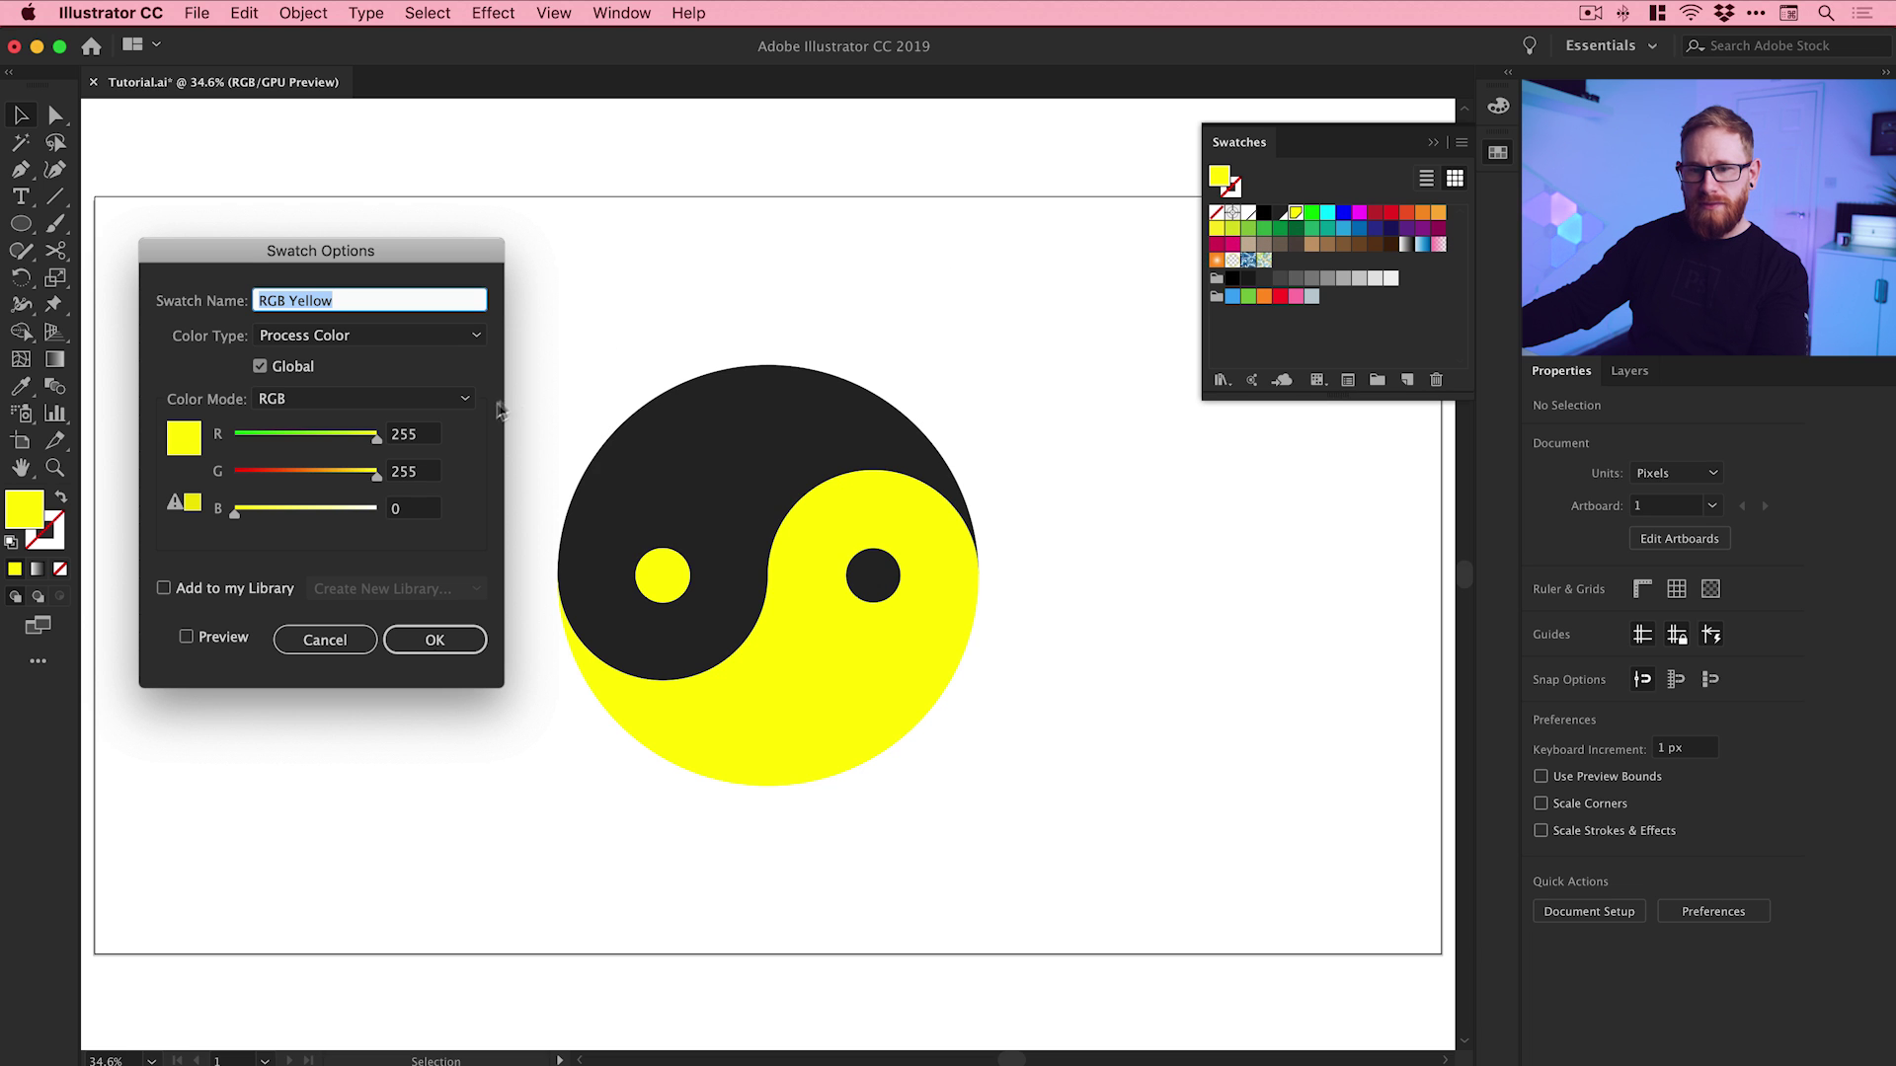
drag(302, 512, 400, 513)
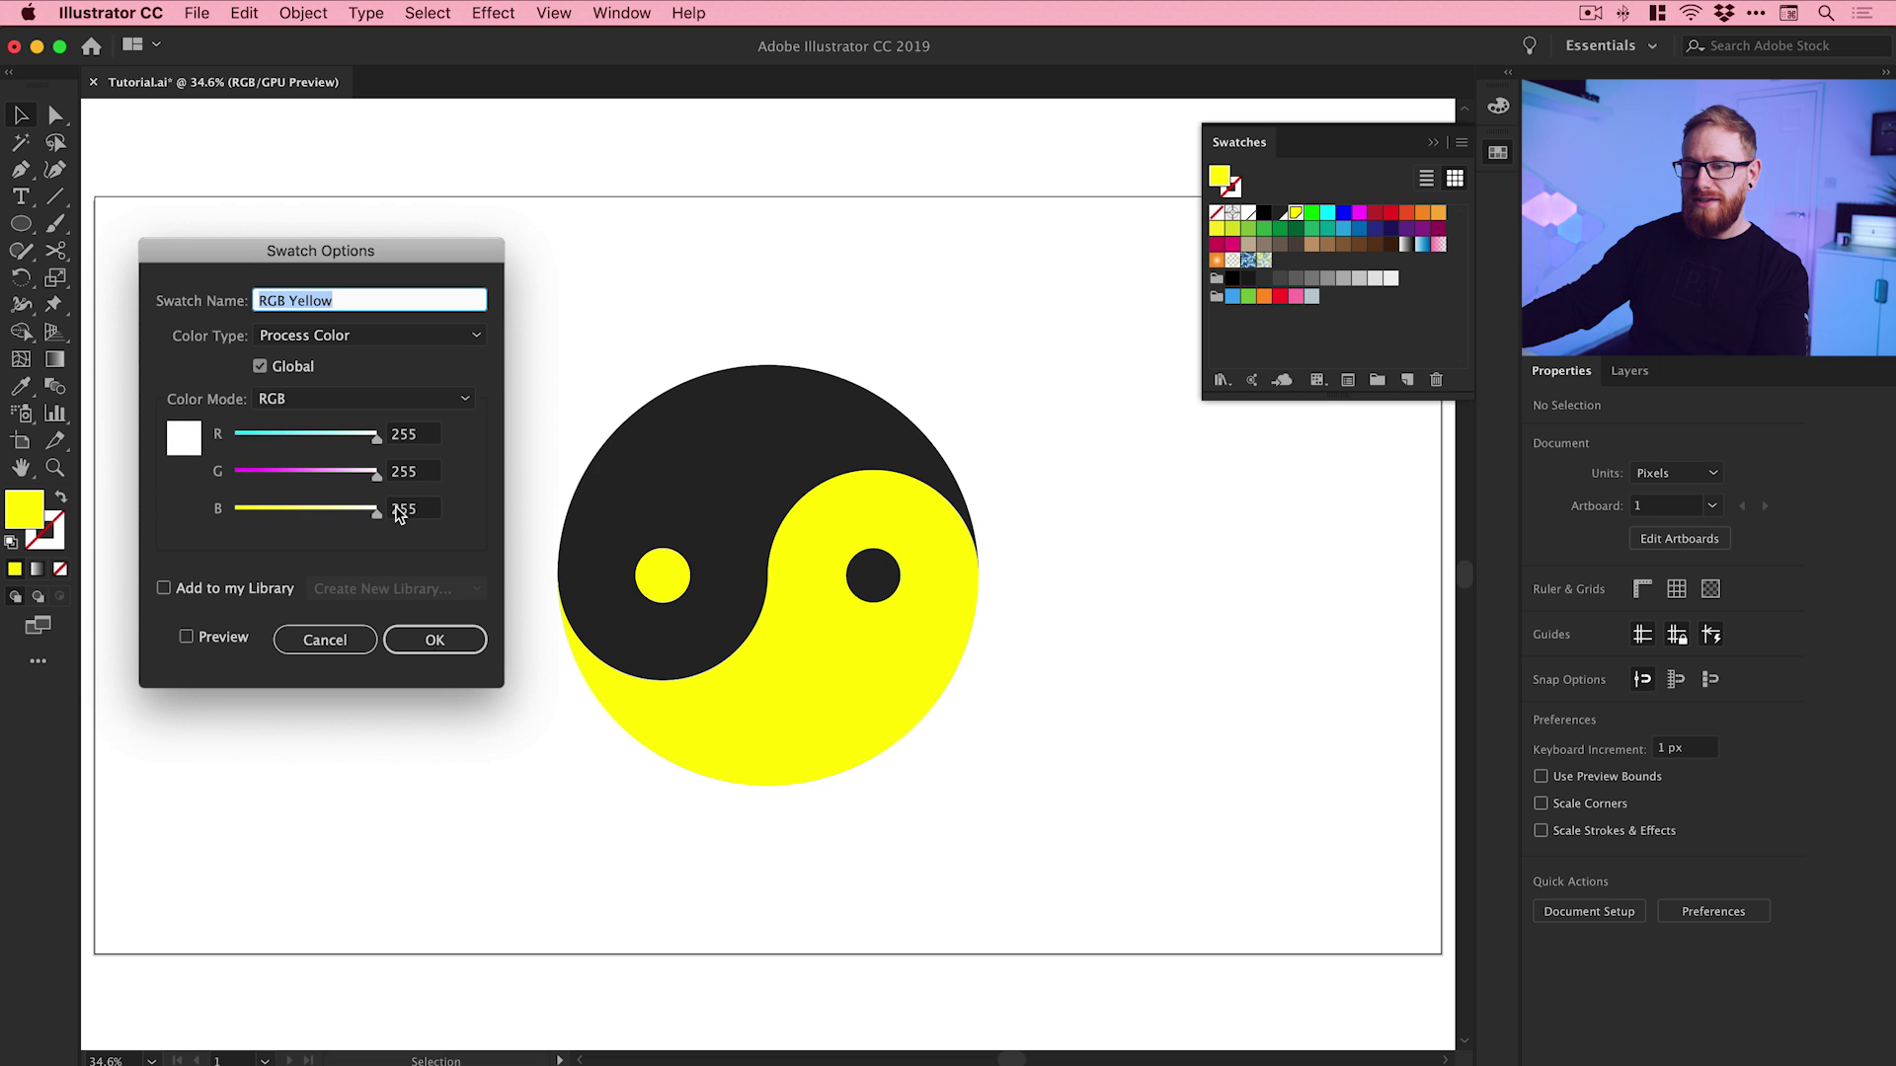
click(432, 639)
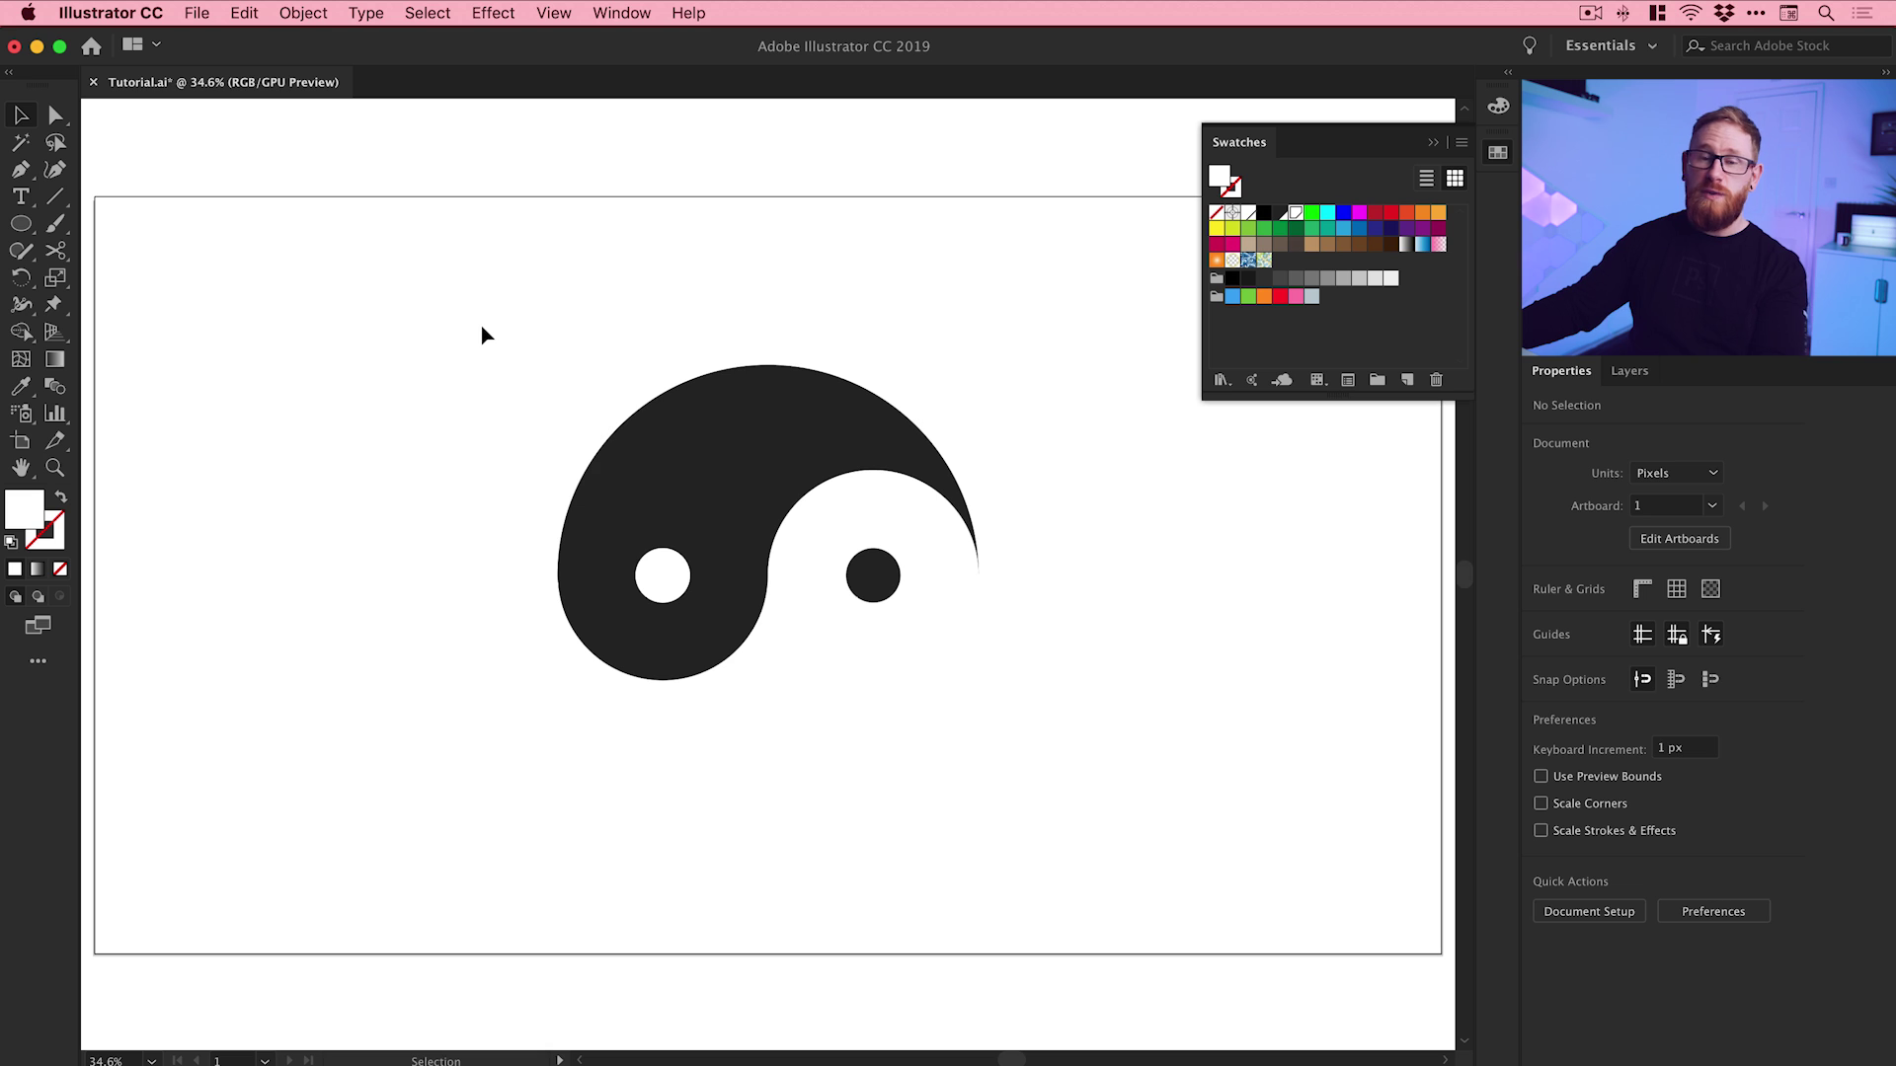
- Rotate the whole yin-yang 90° to match the reference symbol
drag(455, 306, 1108, 827)
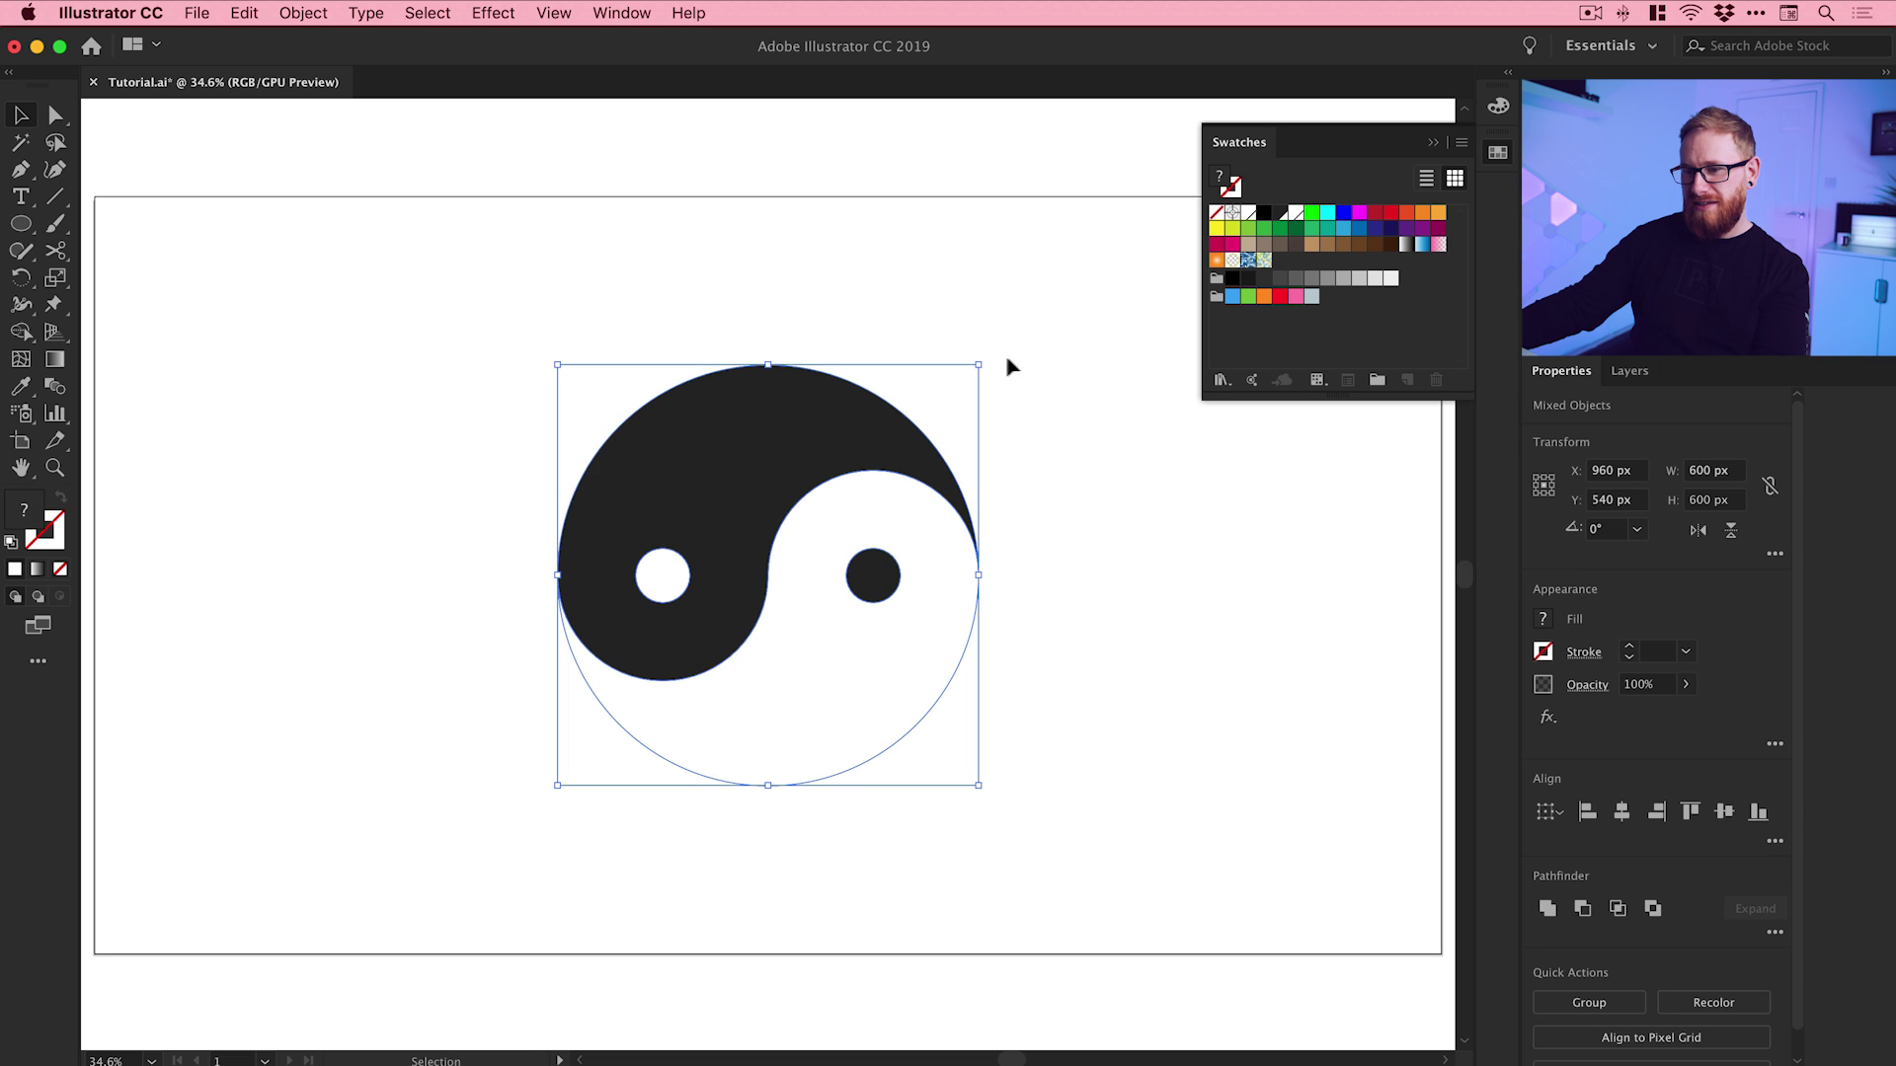
drag(988, 358, 580, 403)
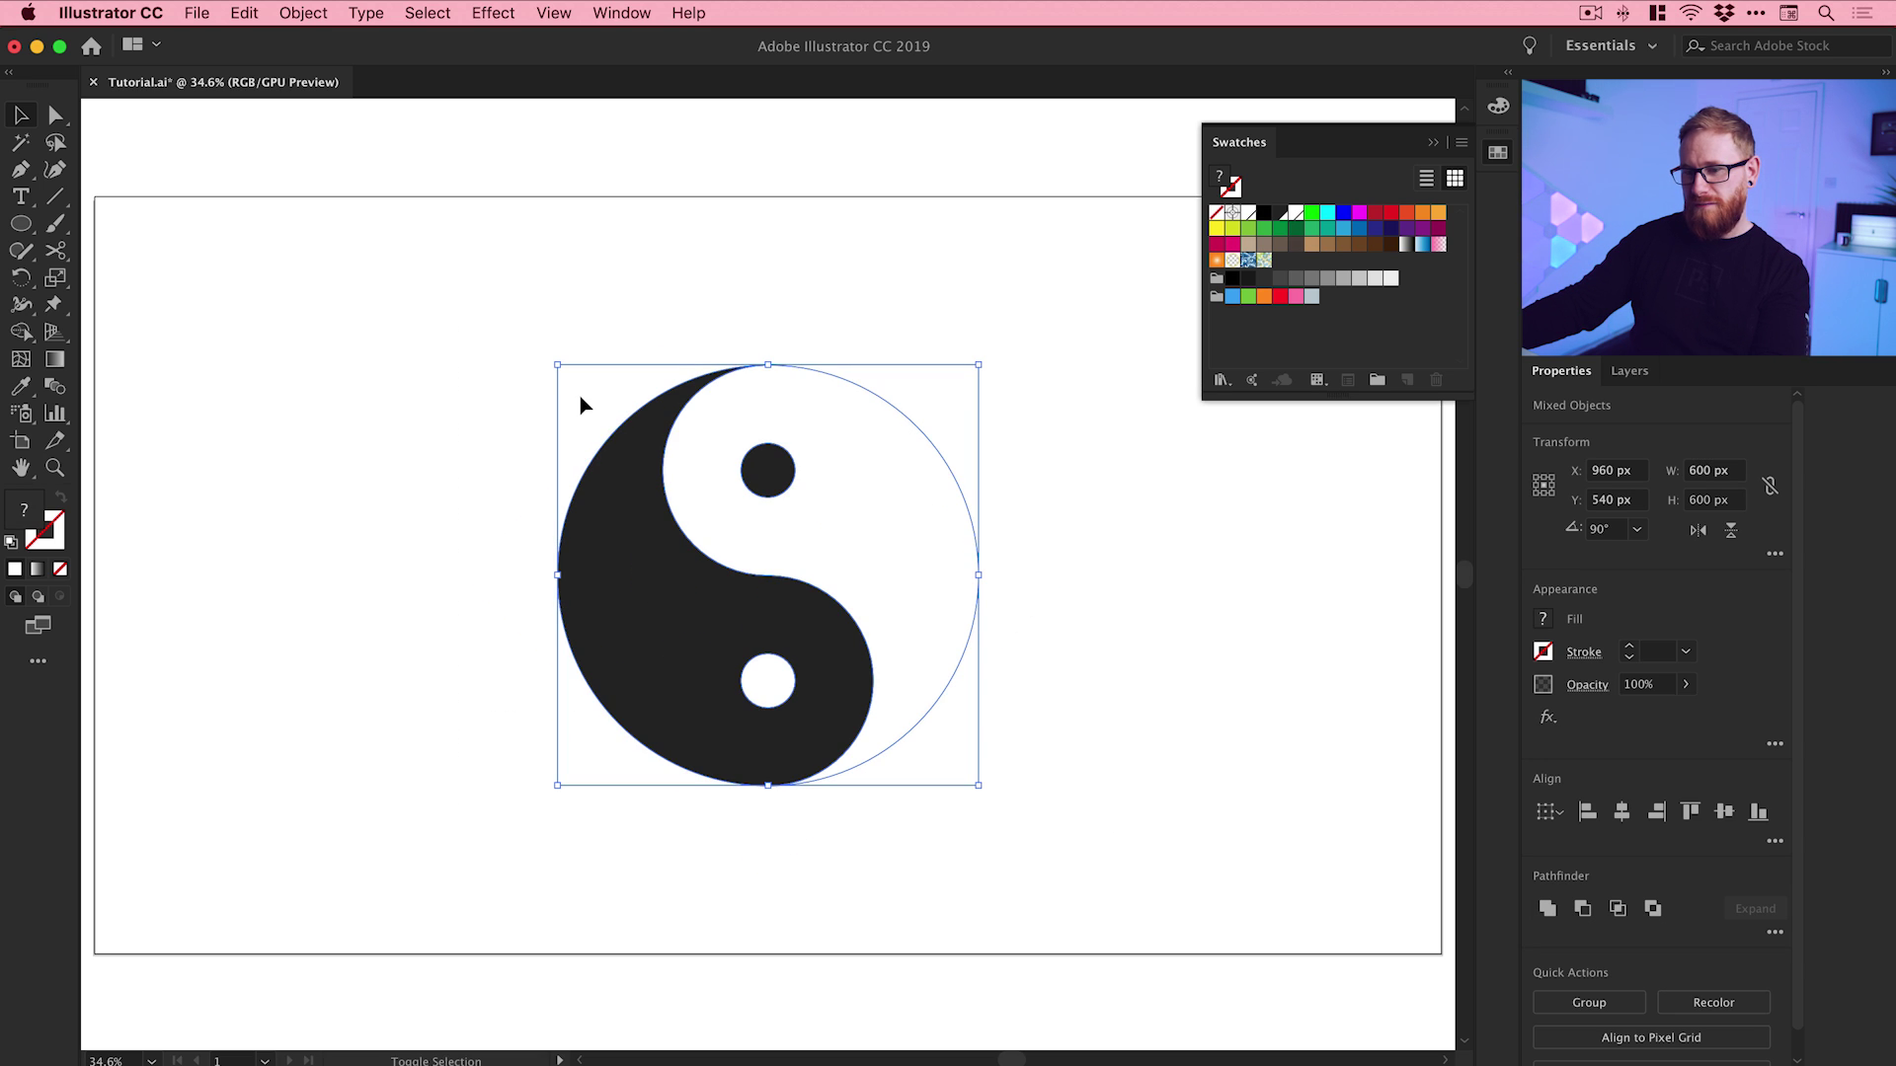
click(1498, 152)
click(1157, 272)
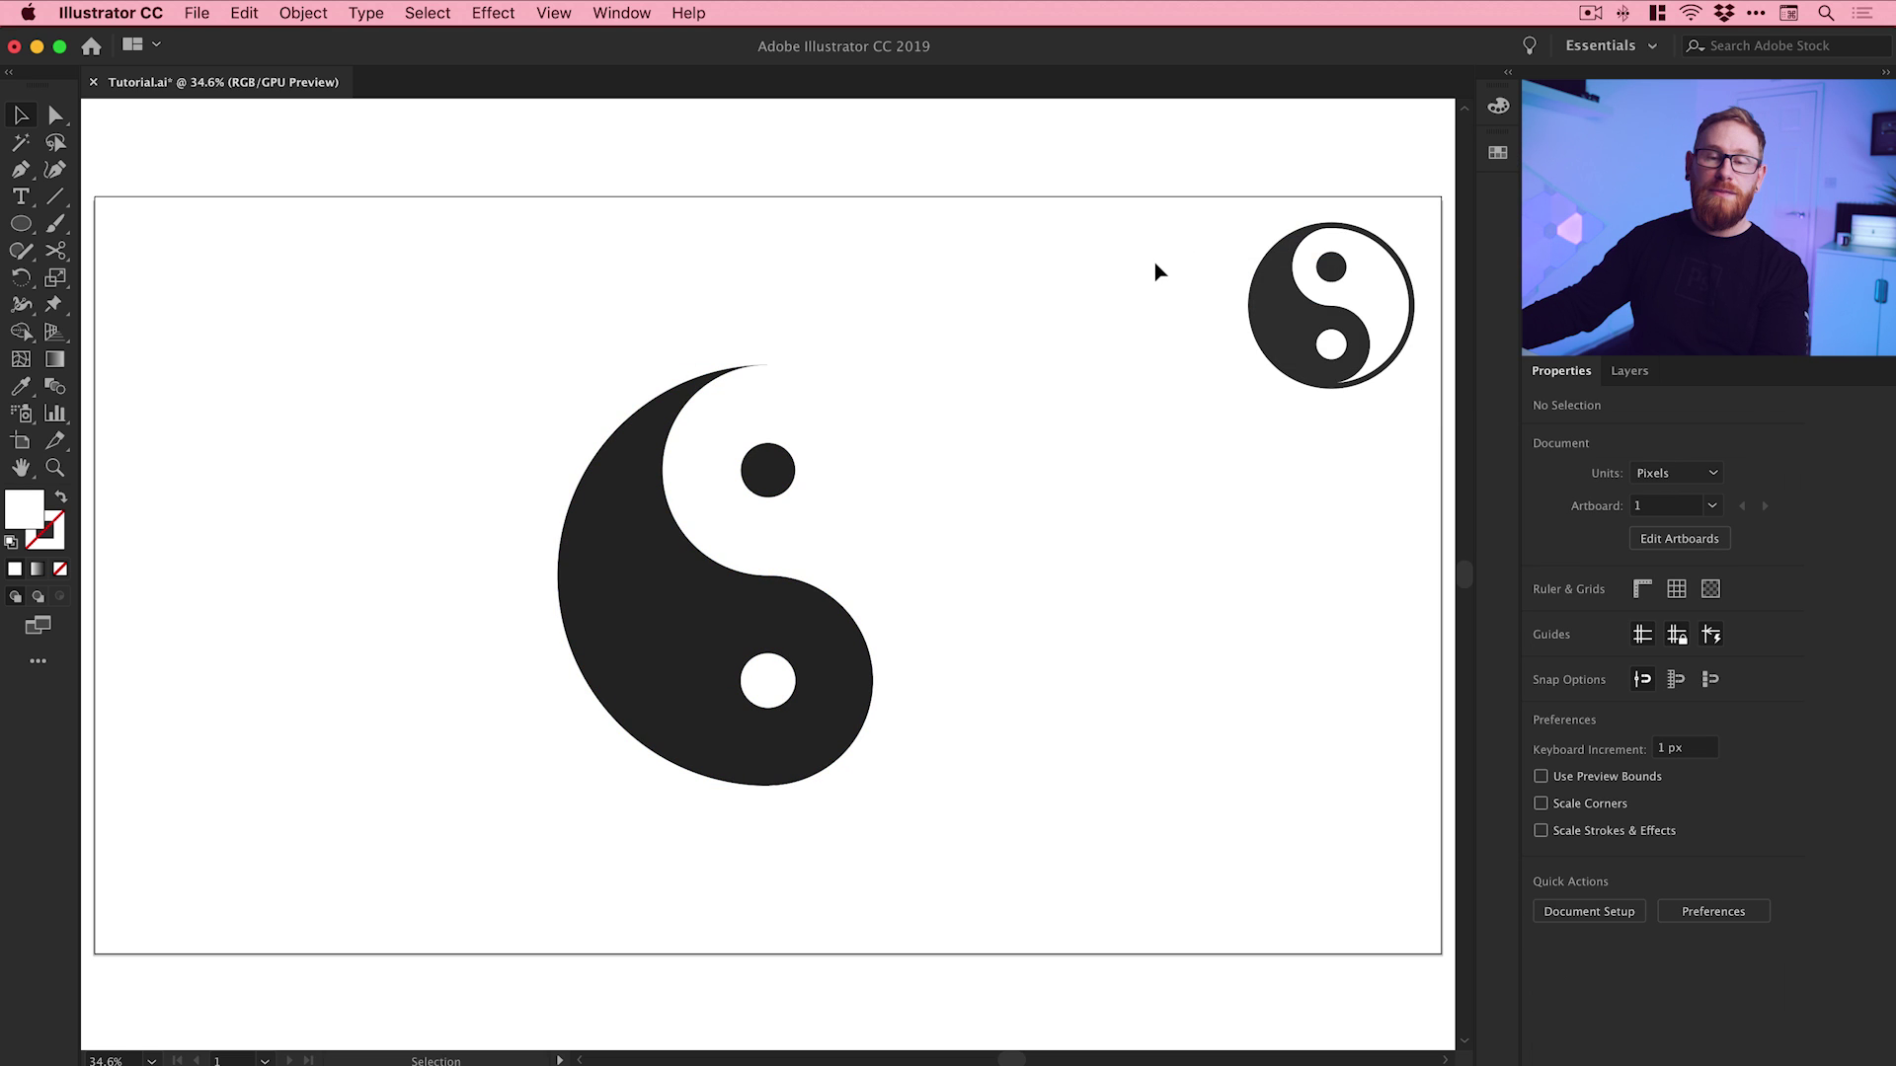
- Create a 600 × 600 px circle with the Ellipse tool
click(20, 225)
click(459, 293)
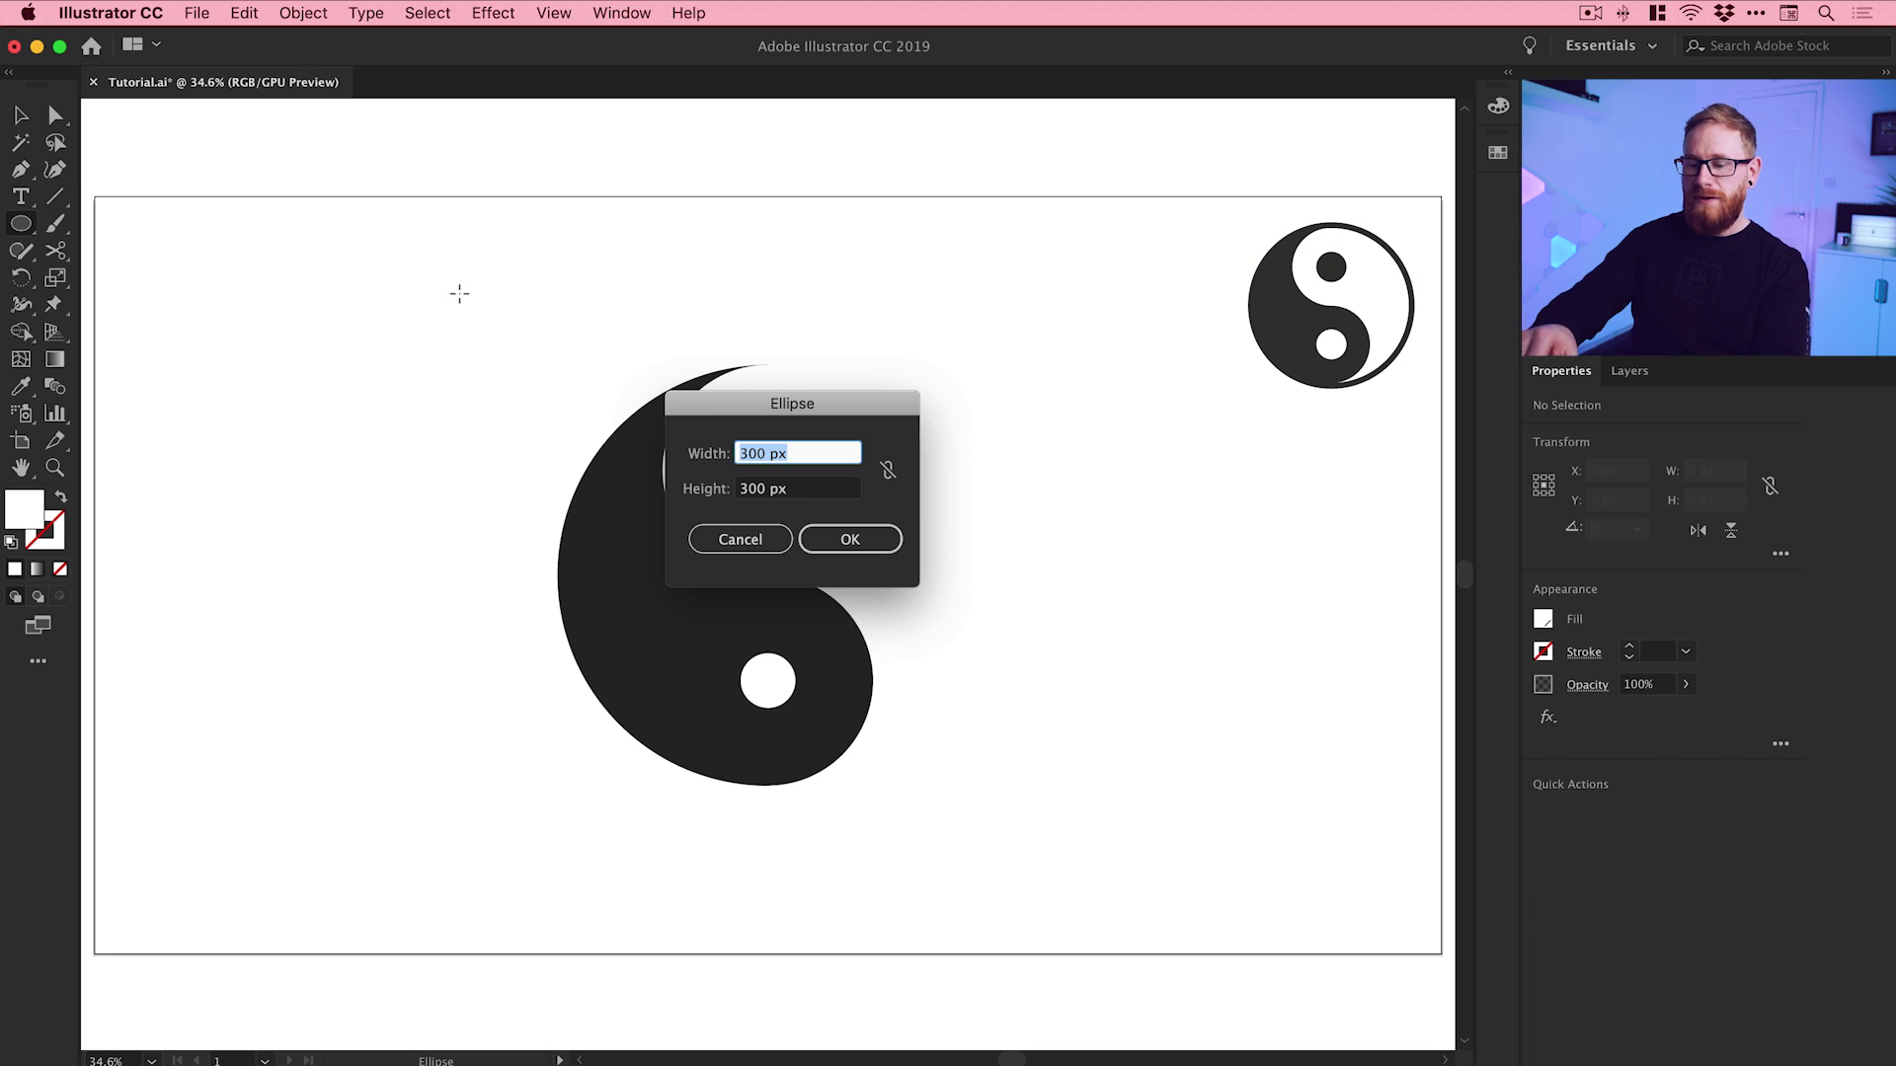
text(600)
key(Tab)
text(600)
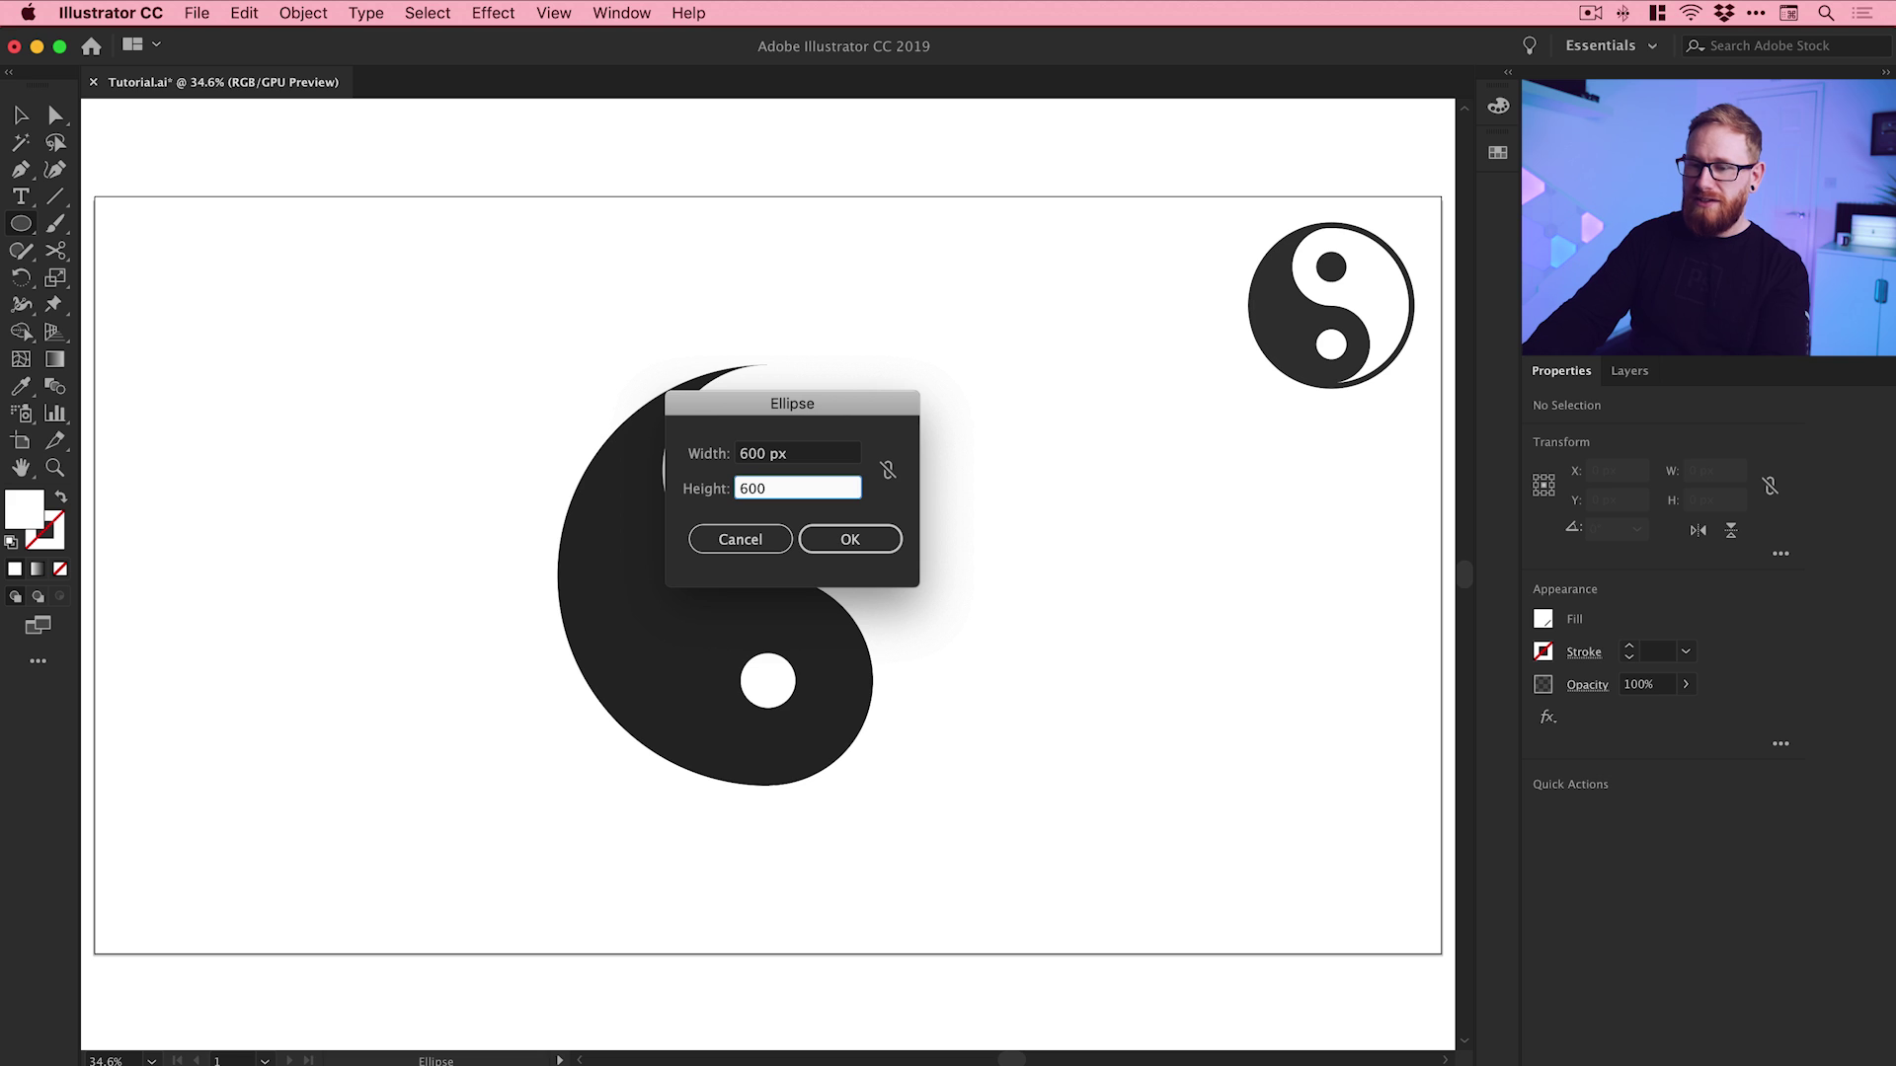
key(Return)
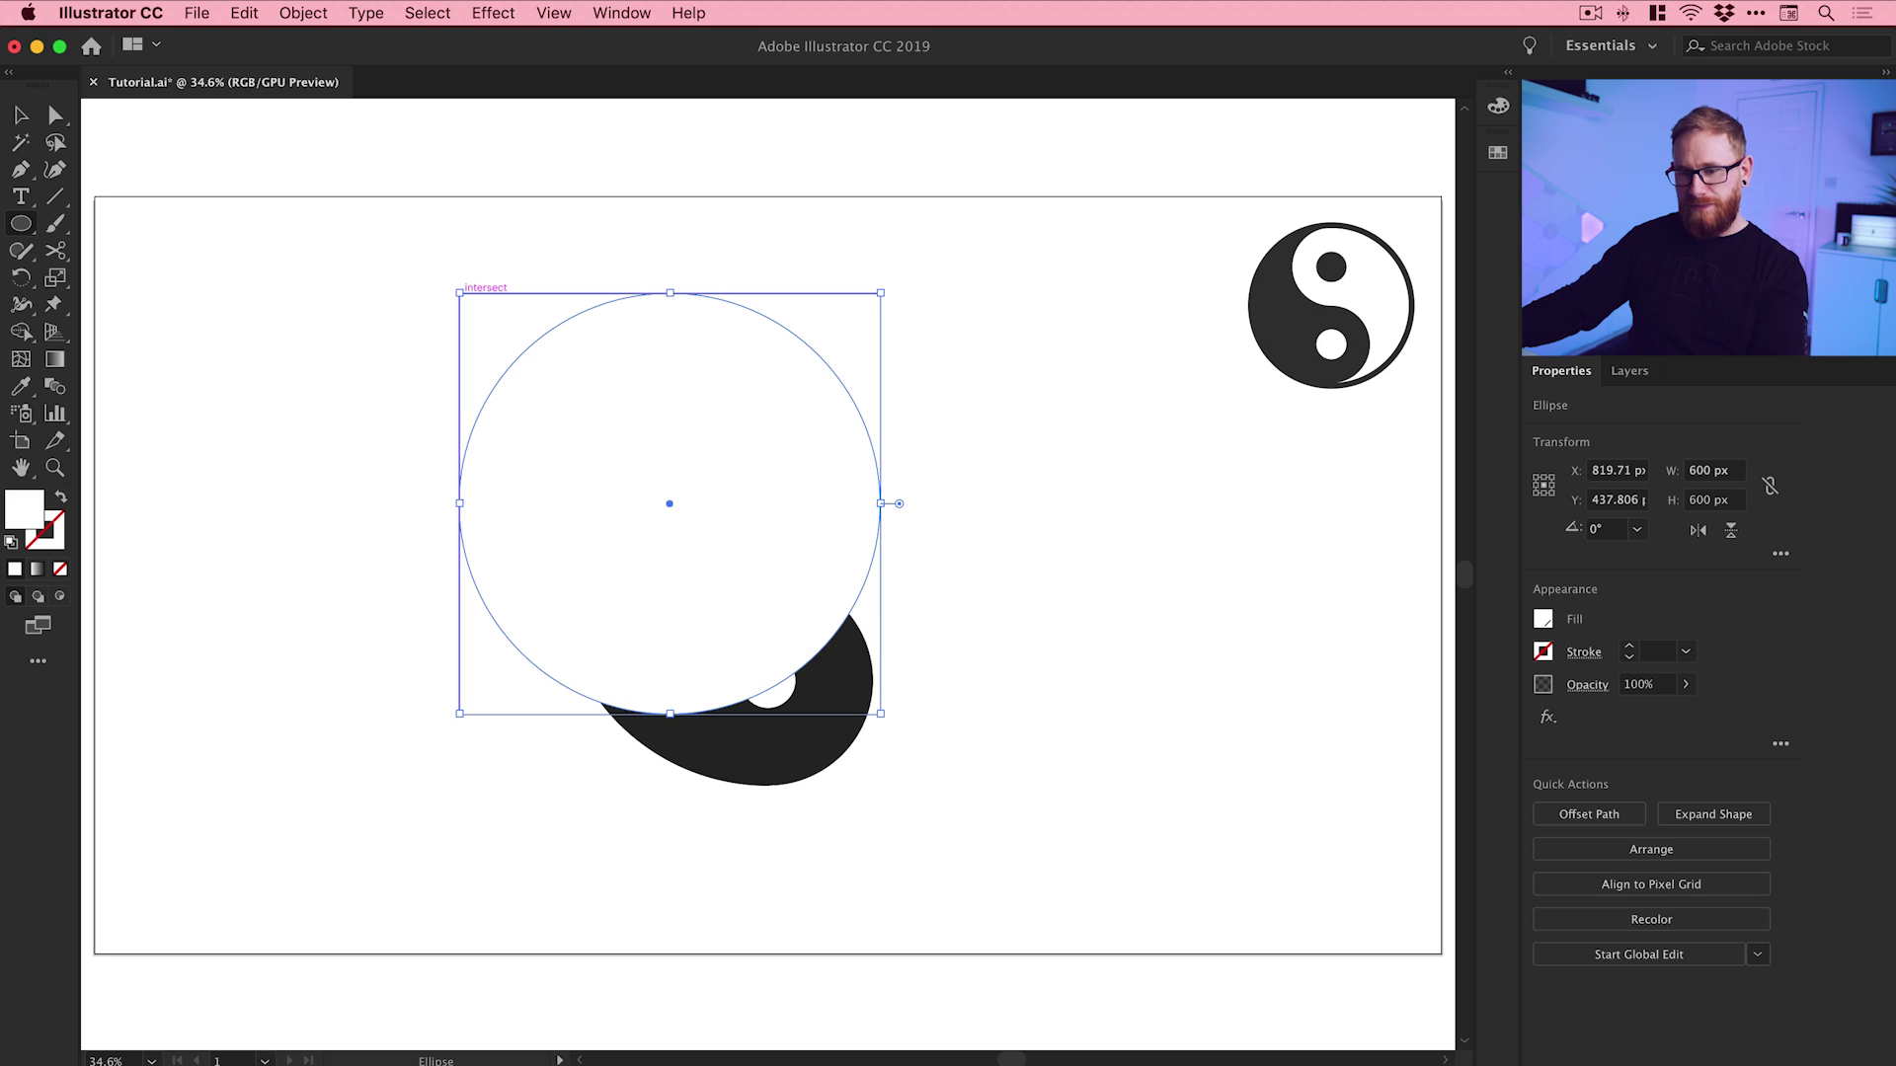
key(v)
- Swap the circle's fill and stroke so it has no fill and a black outline
click(60, 501)
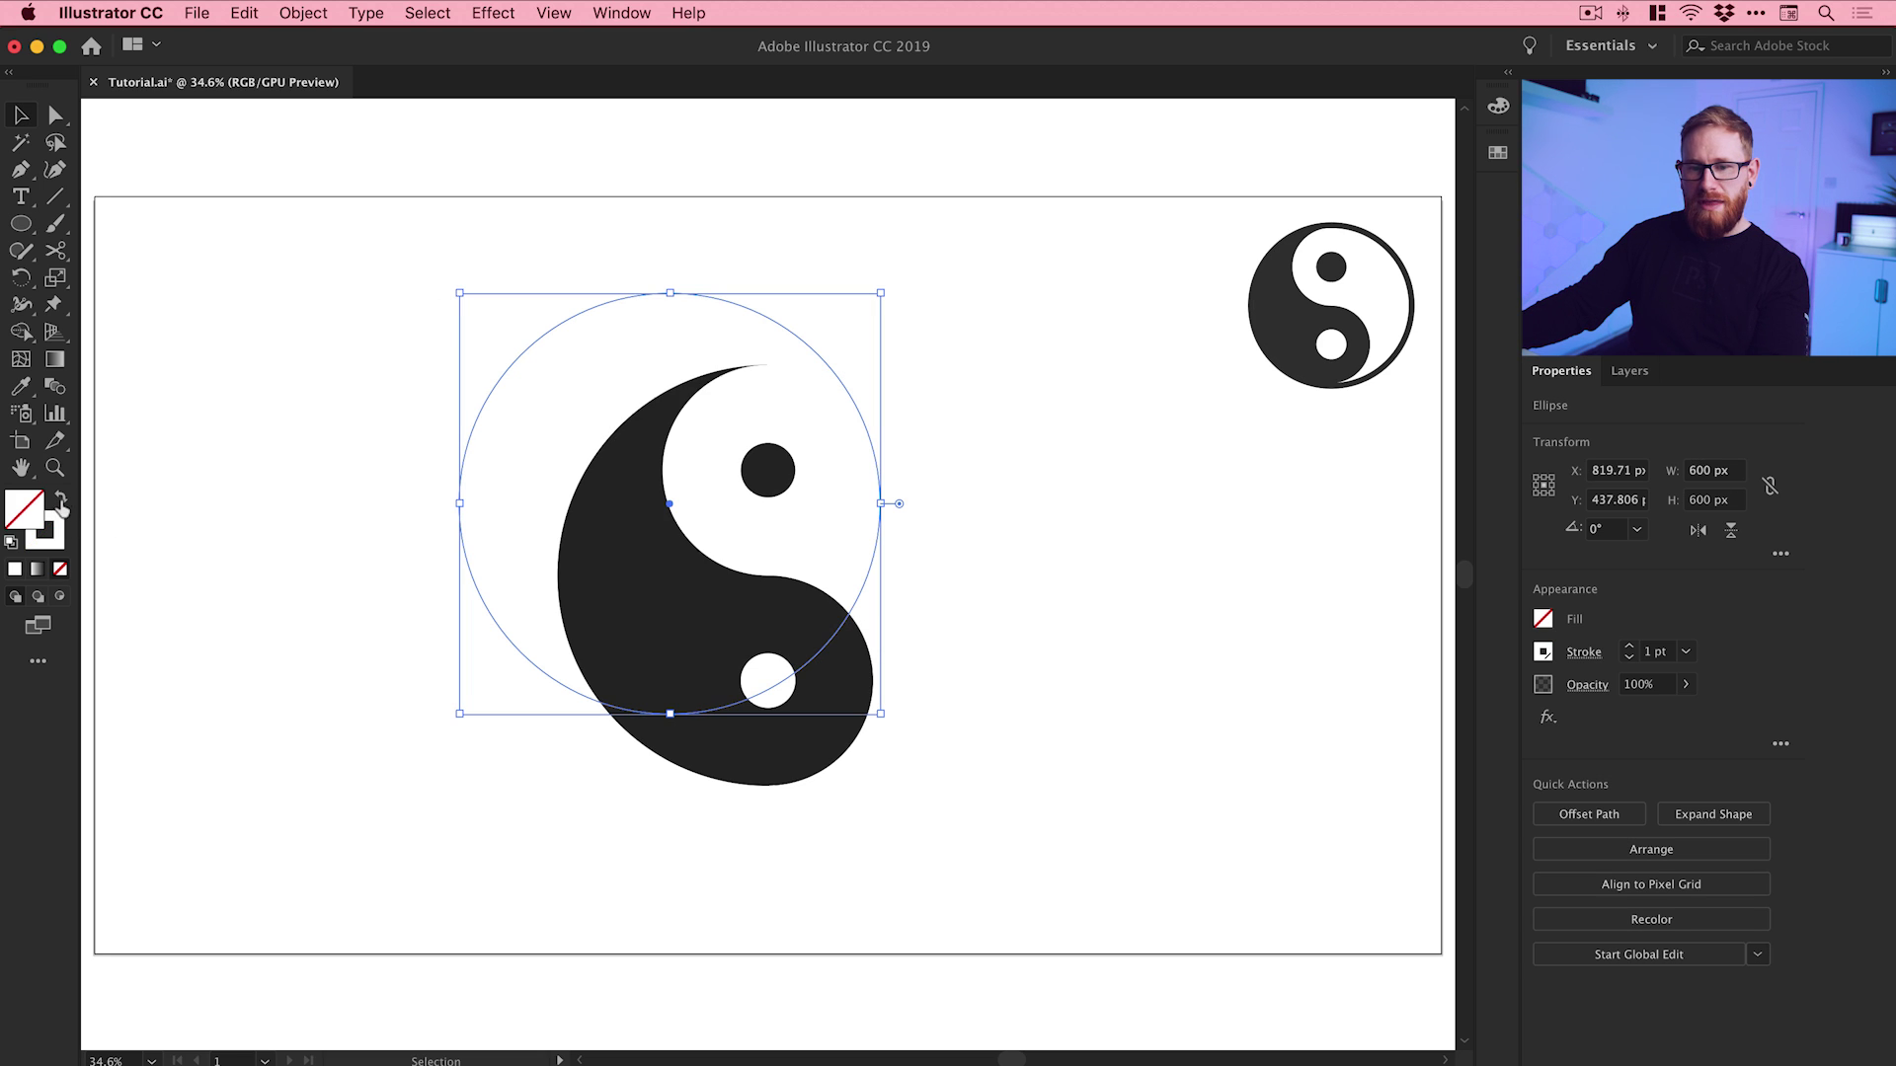
click(59, 536)
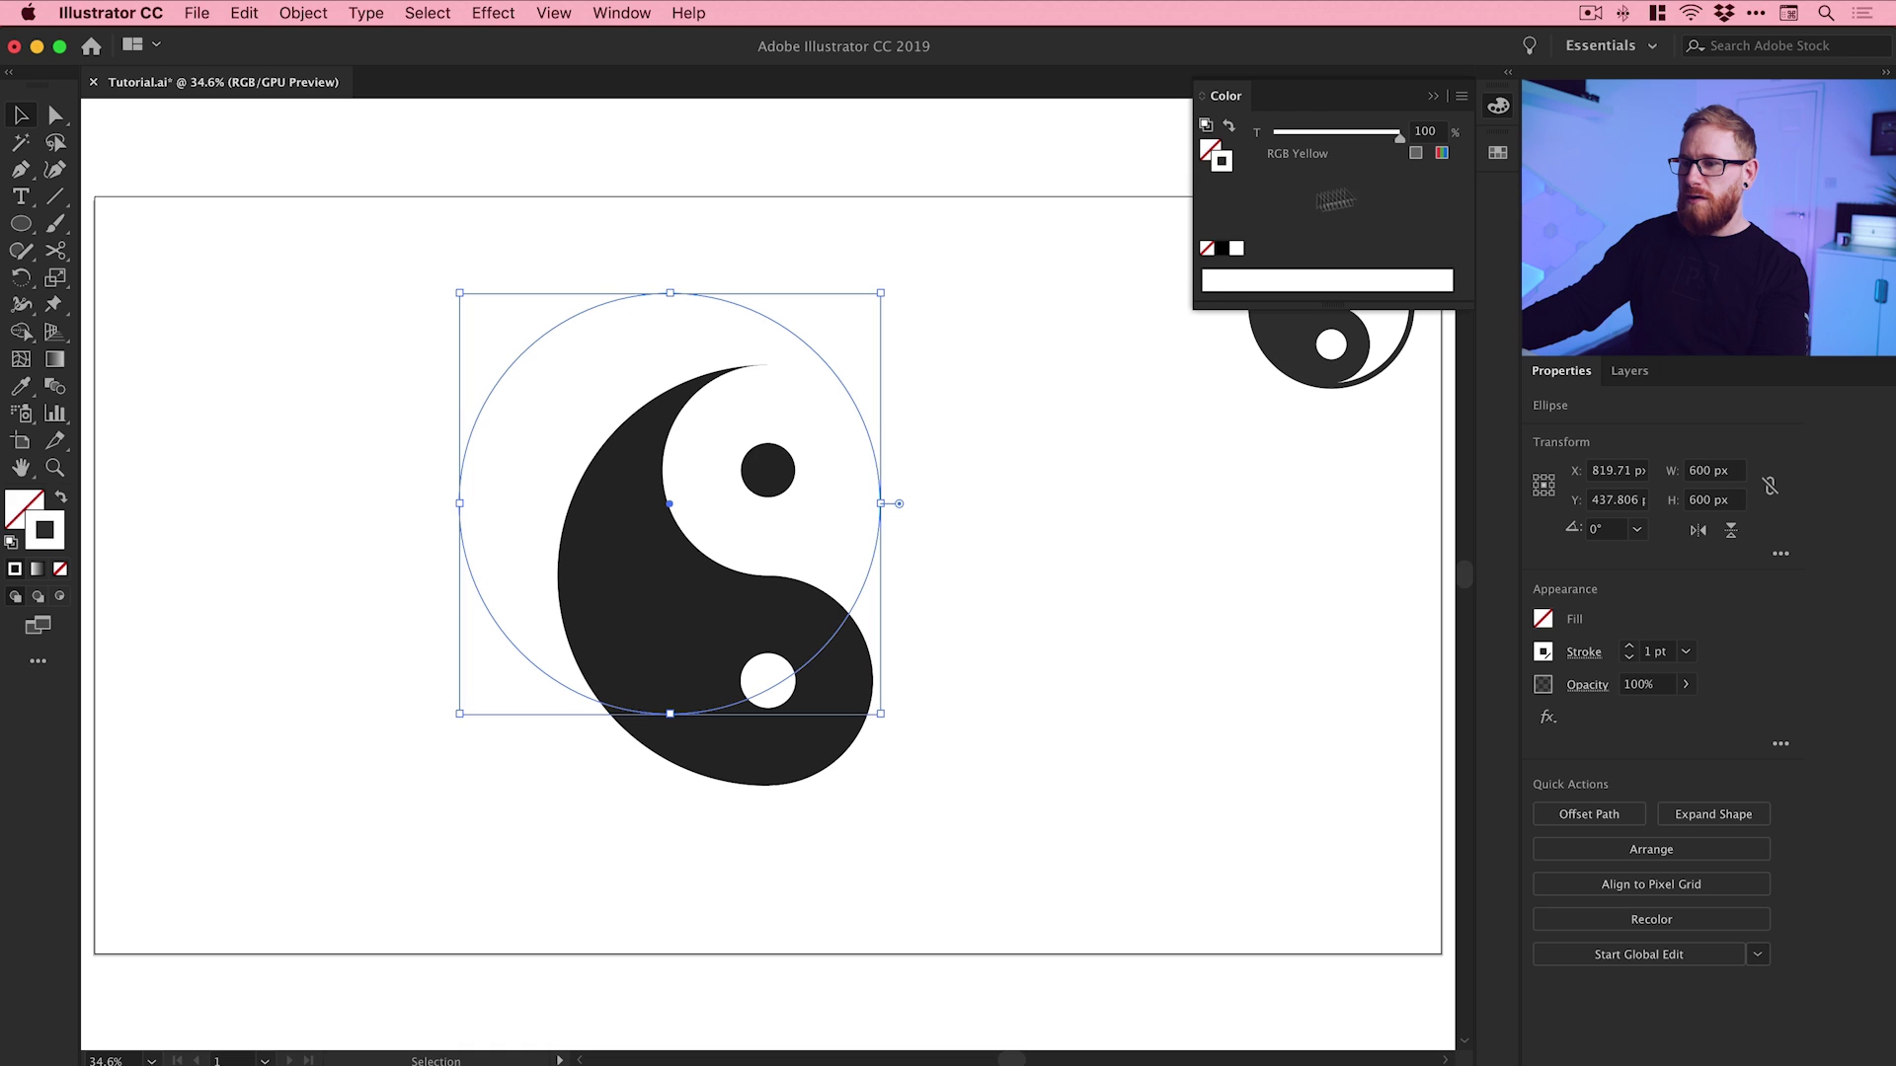
click(1499, 156)
click(1280, 214)
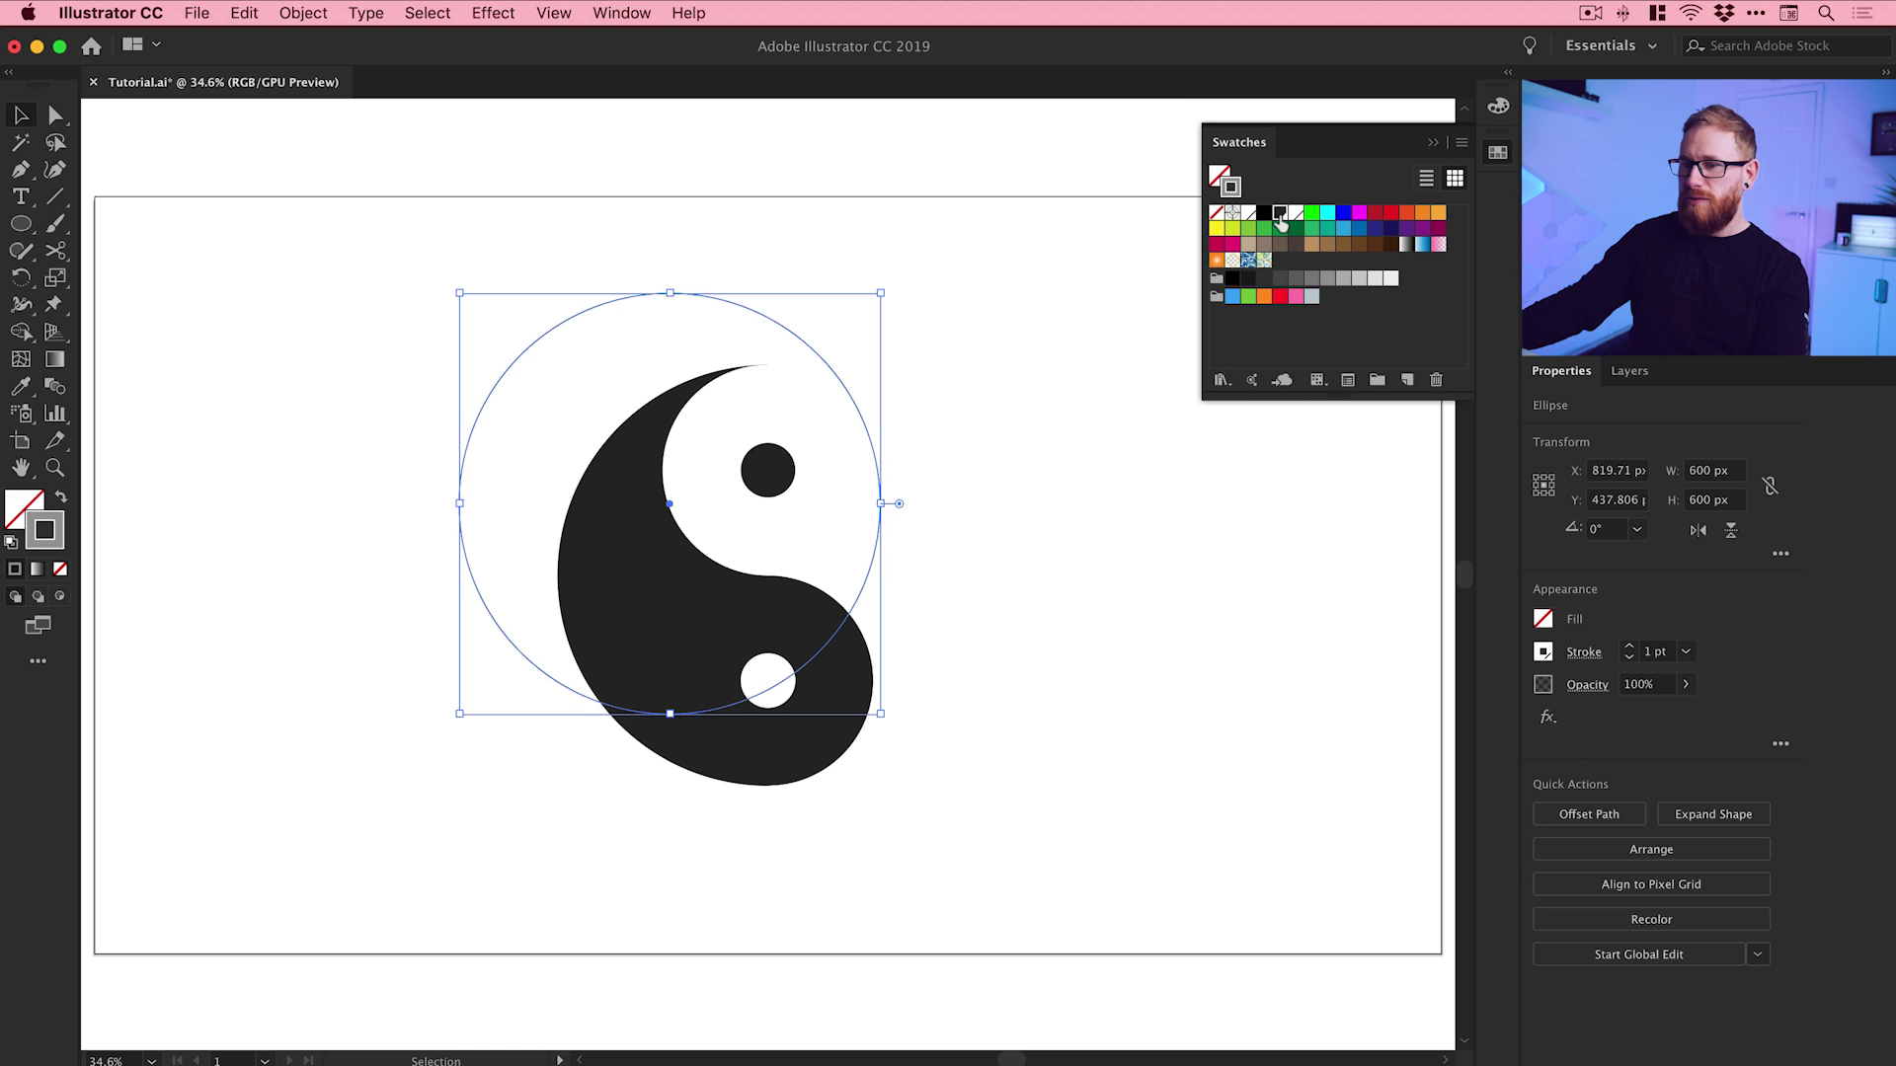
click(1490, 152)
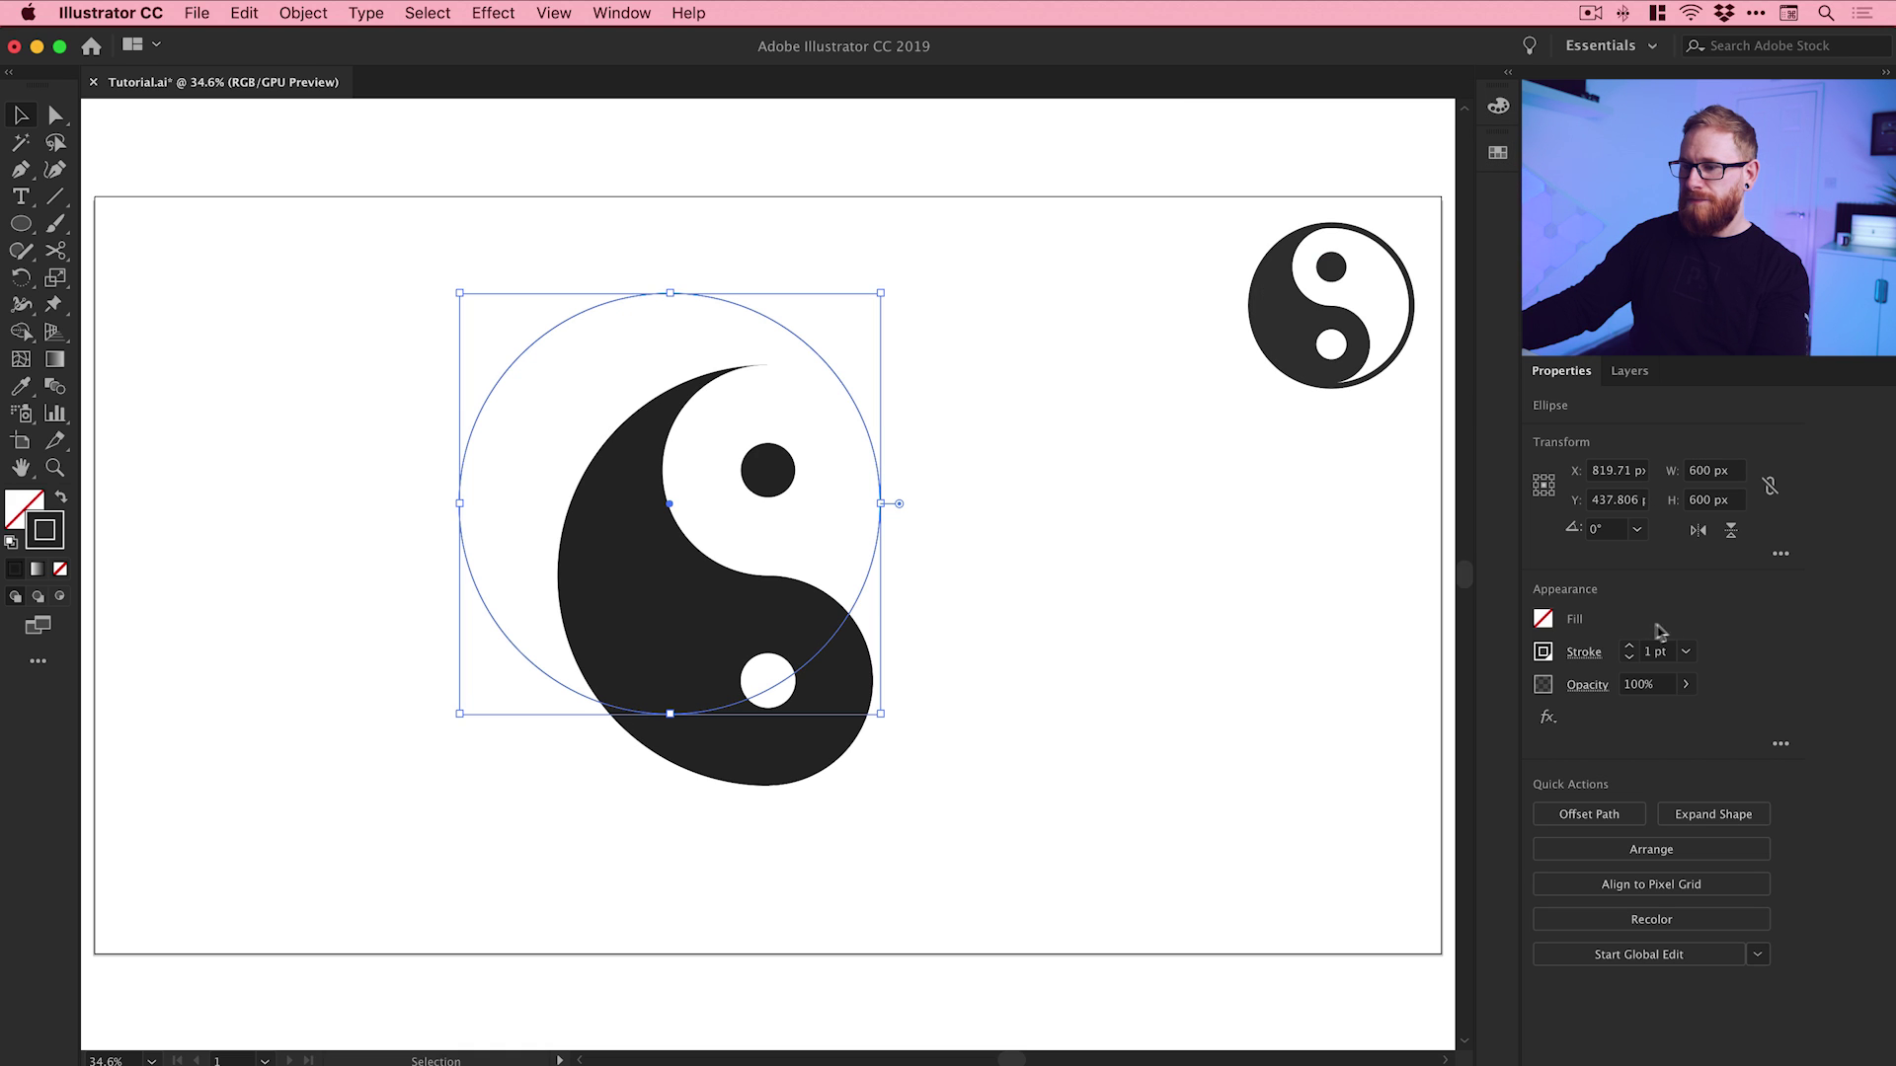
- Raise the ring's stroke weight to 20 pt and move it over the yin-yang
click(1630, 648)
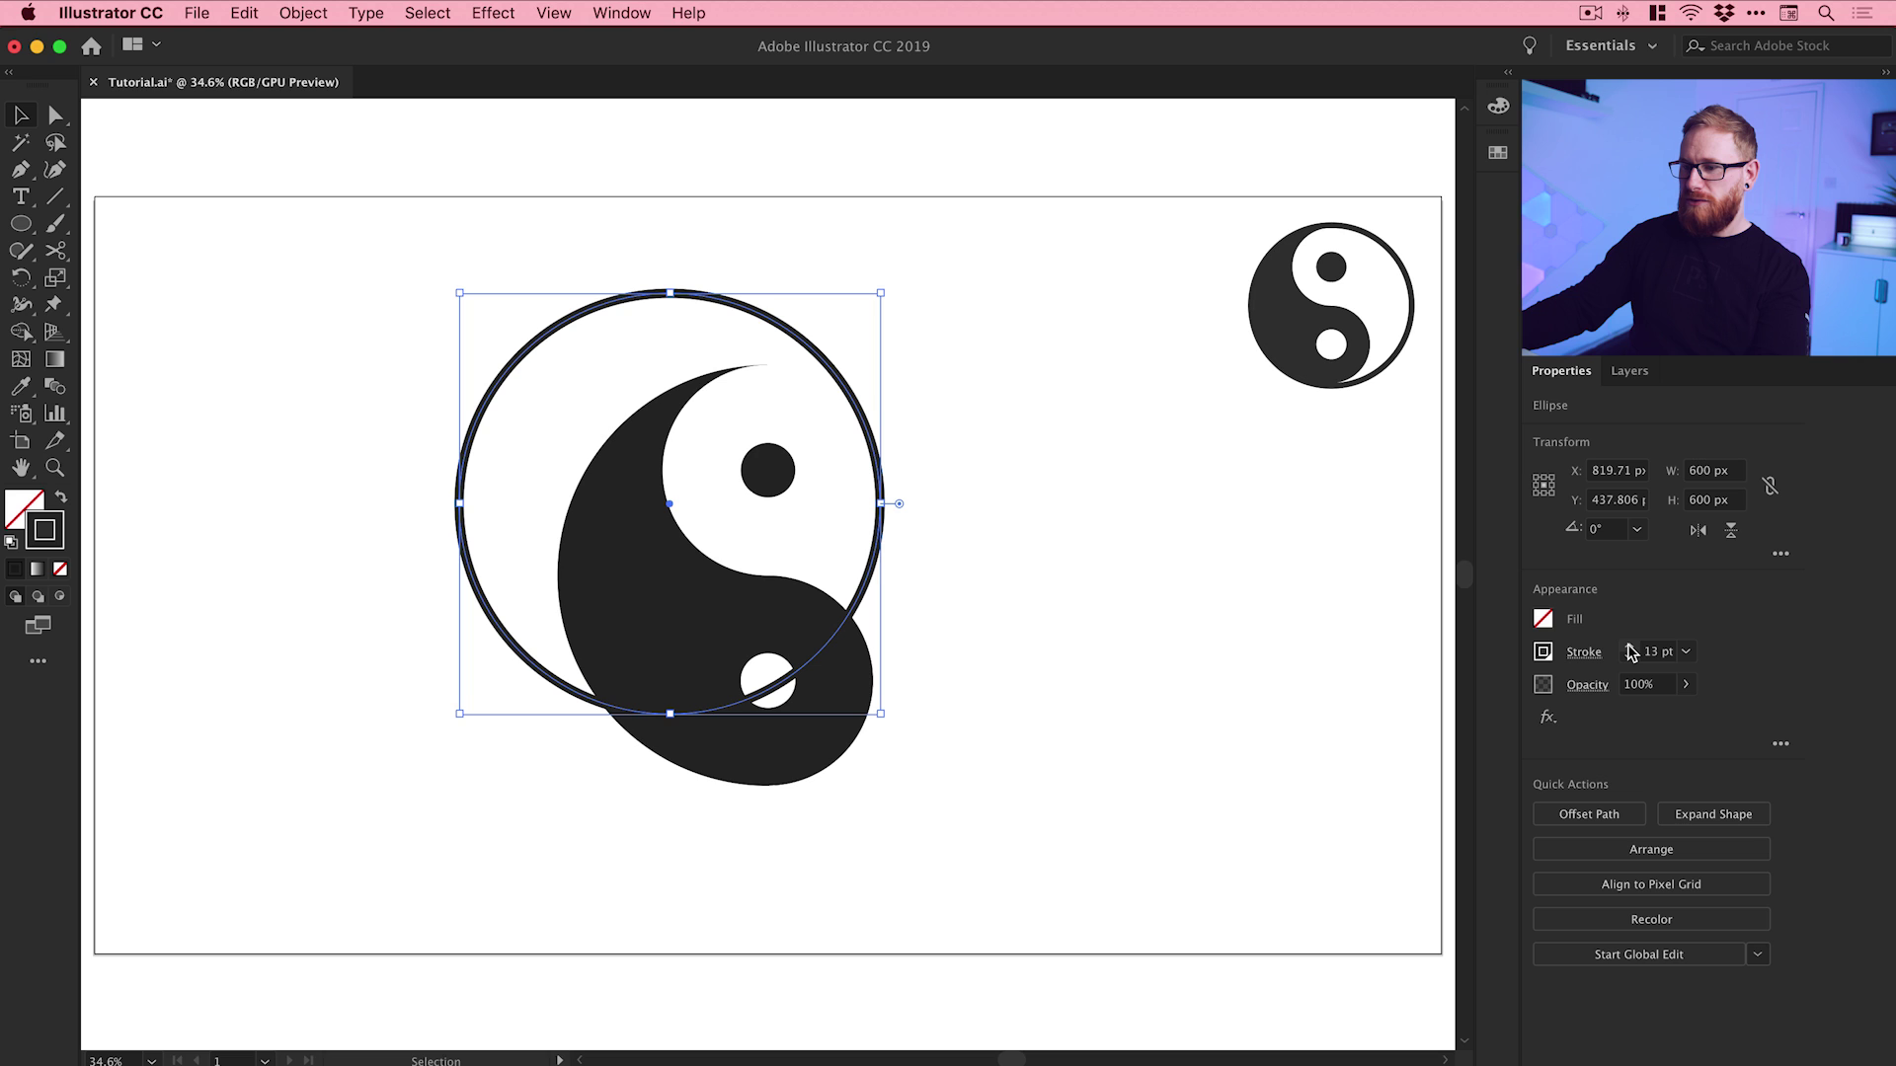
click(1631, 648)
click(1630, 648)
click(1630, 648)
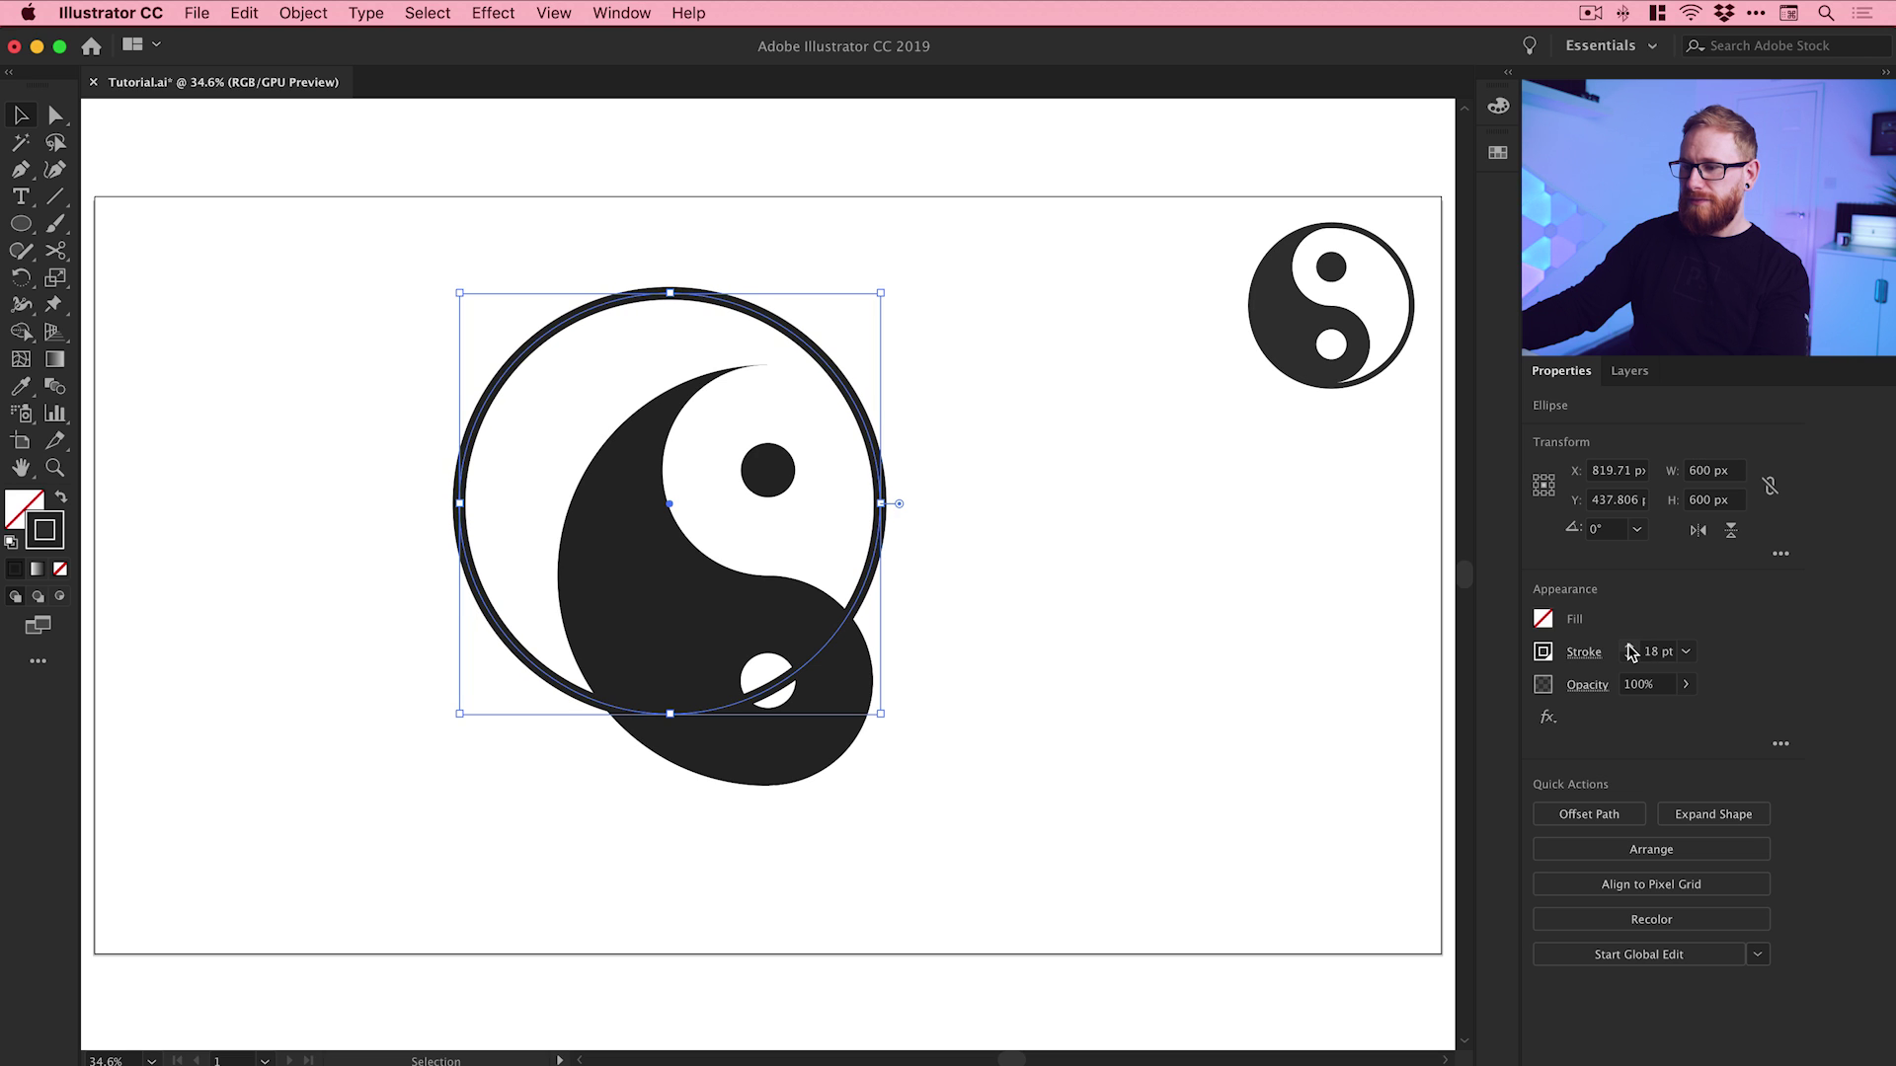
click(1630, 648)
click(1631, 648)
drag(819, 356, 903, 409)
click(923, 326)
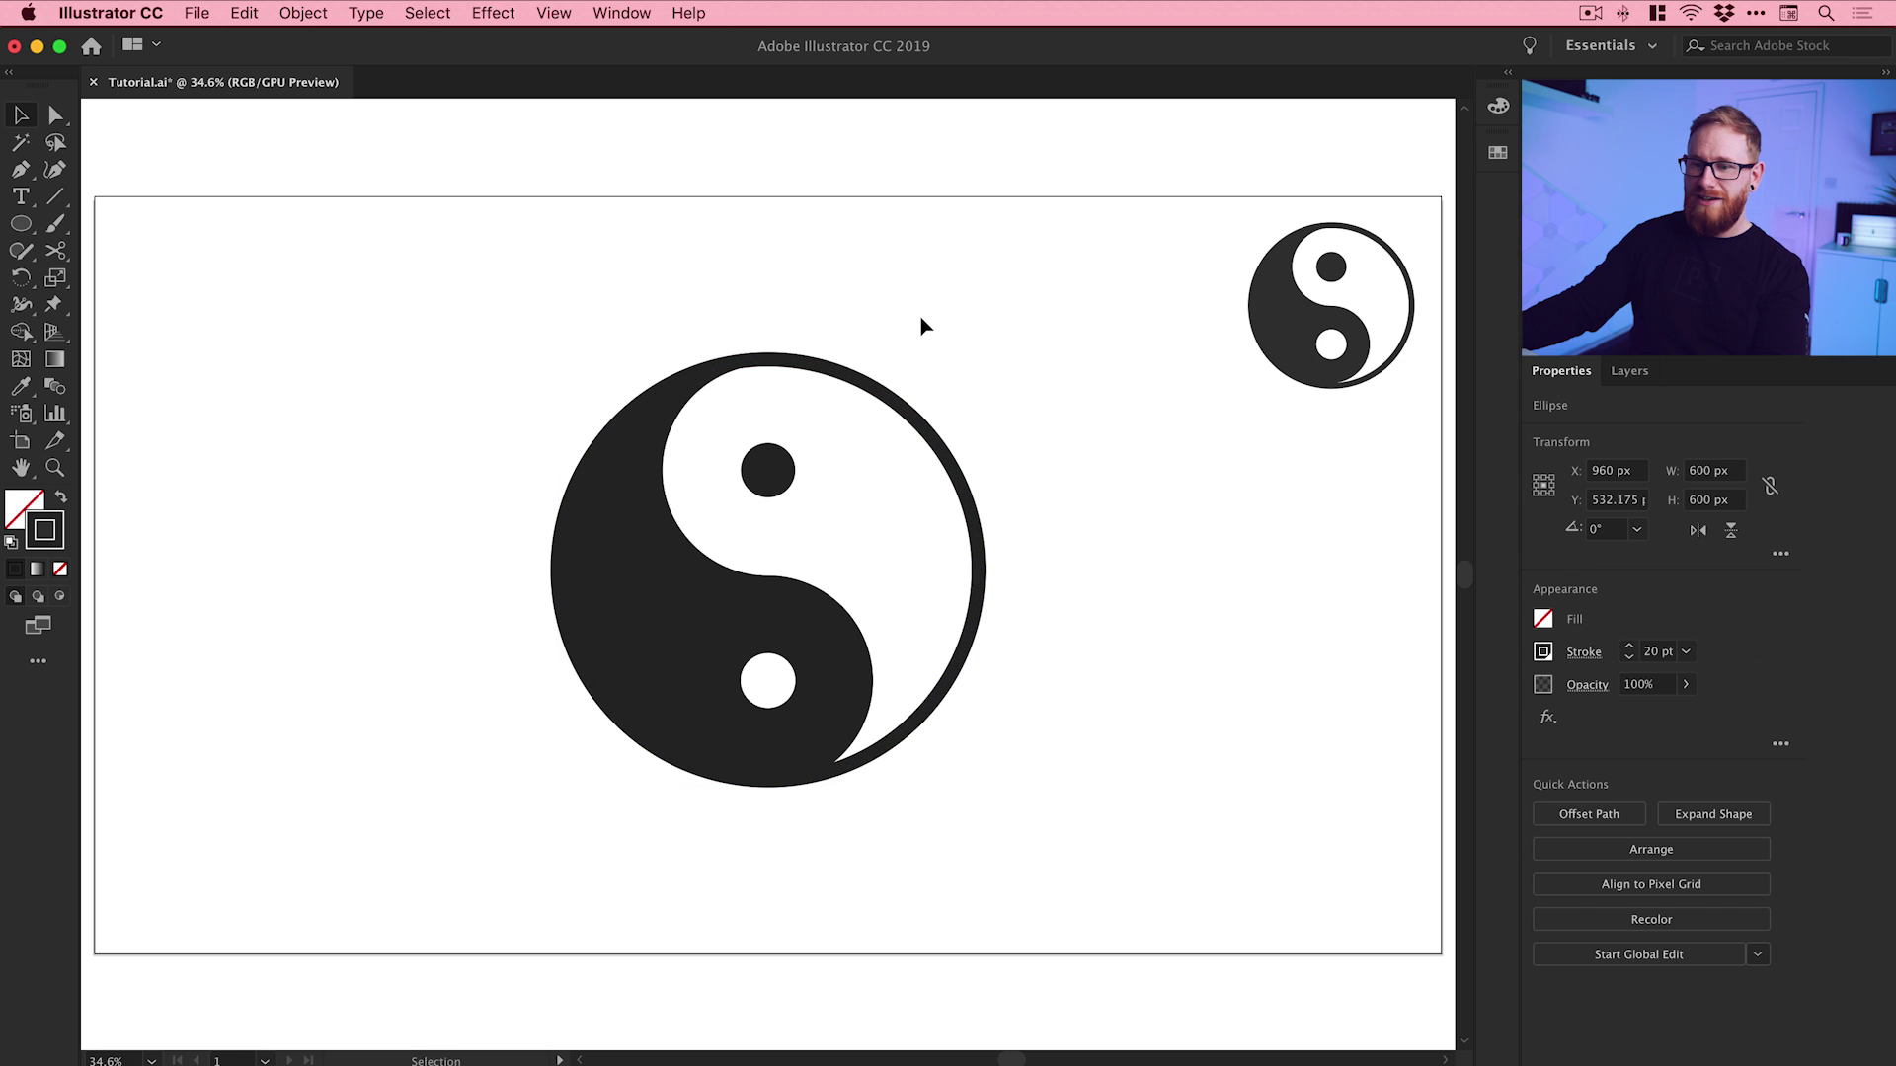
click(880, 389)
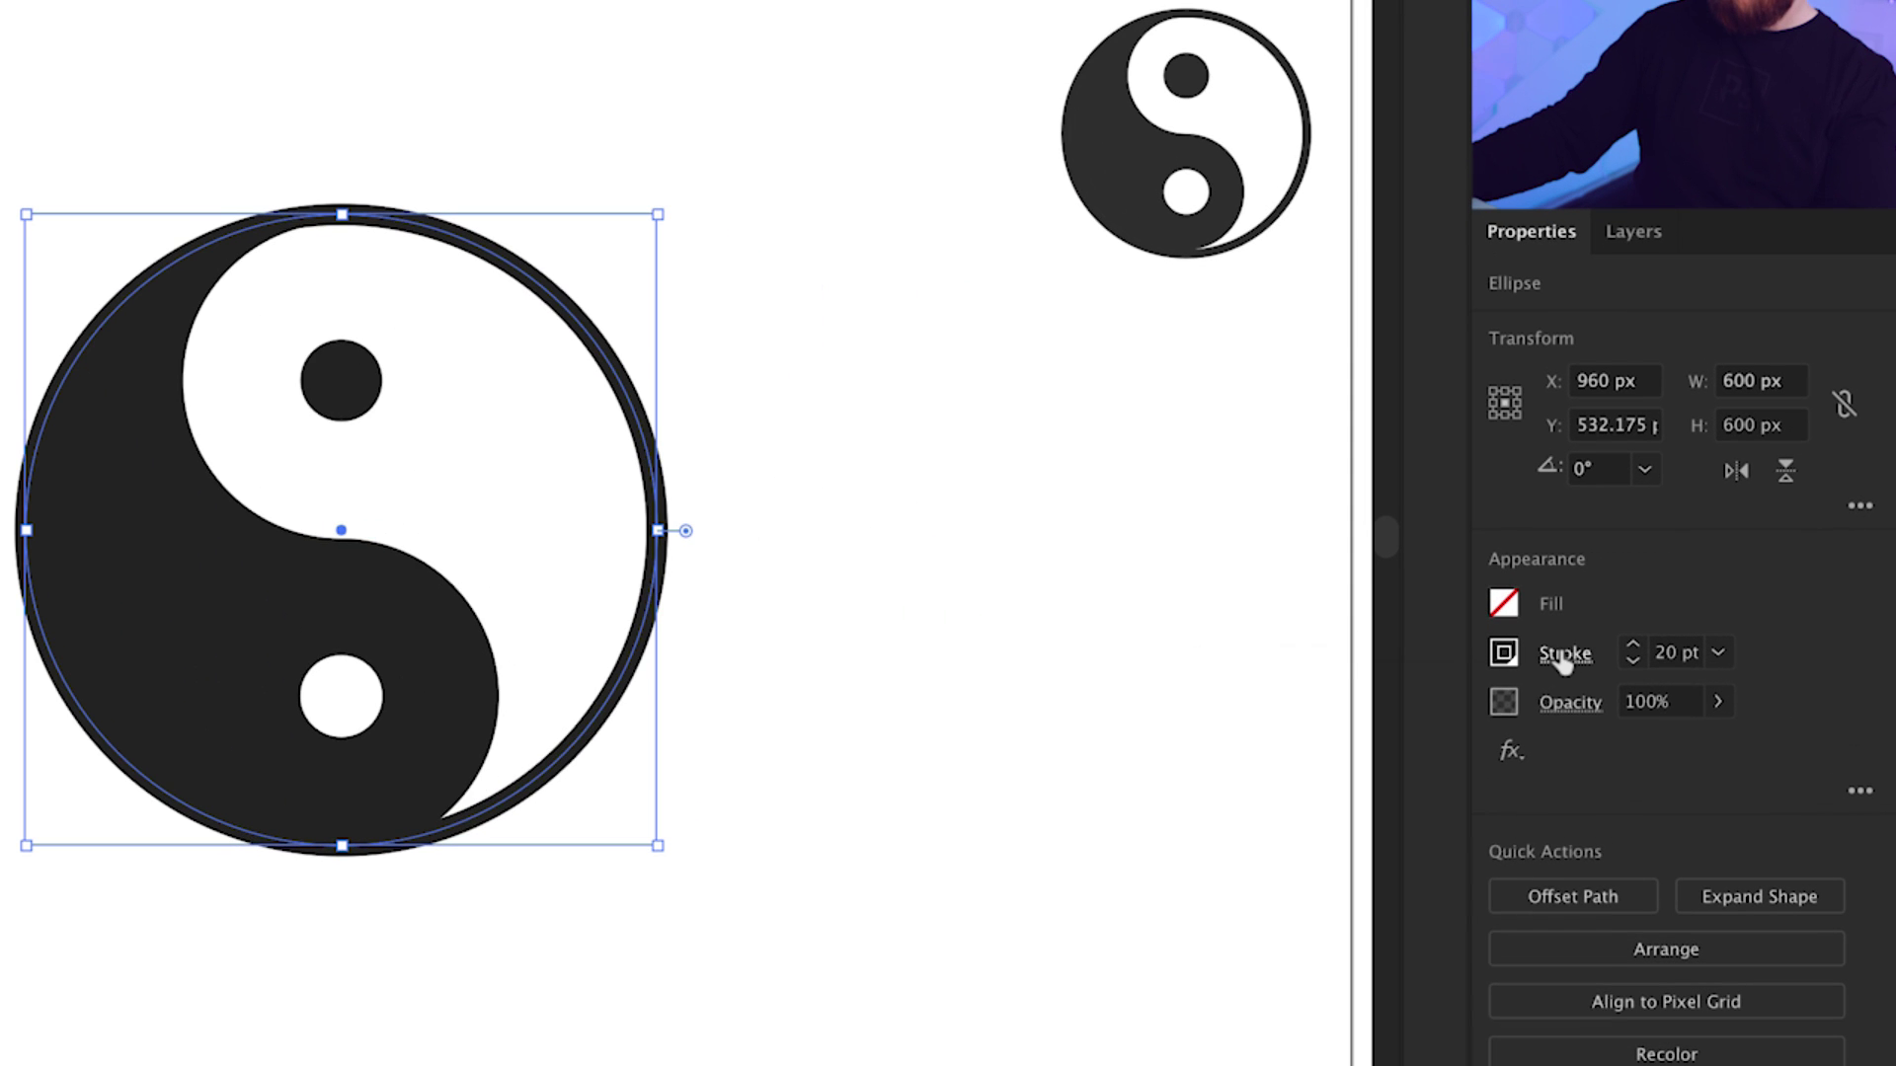
- Align the outer ring's 20 pt stroke to the outside of its path
click(1584, 653)
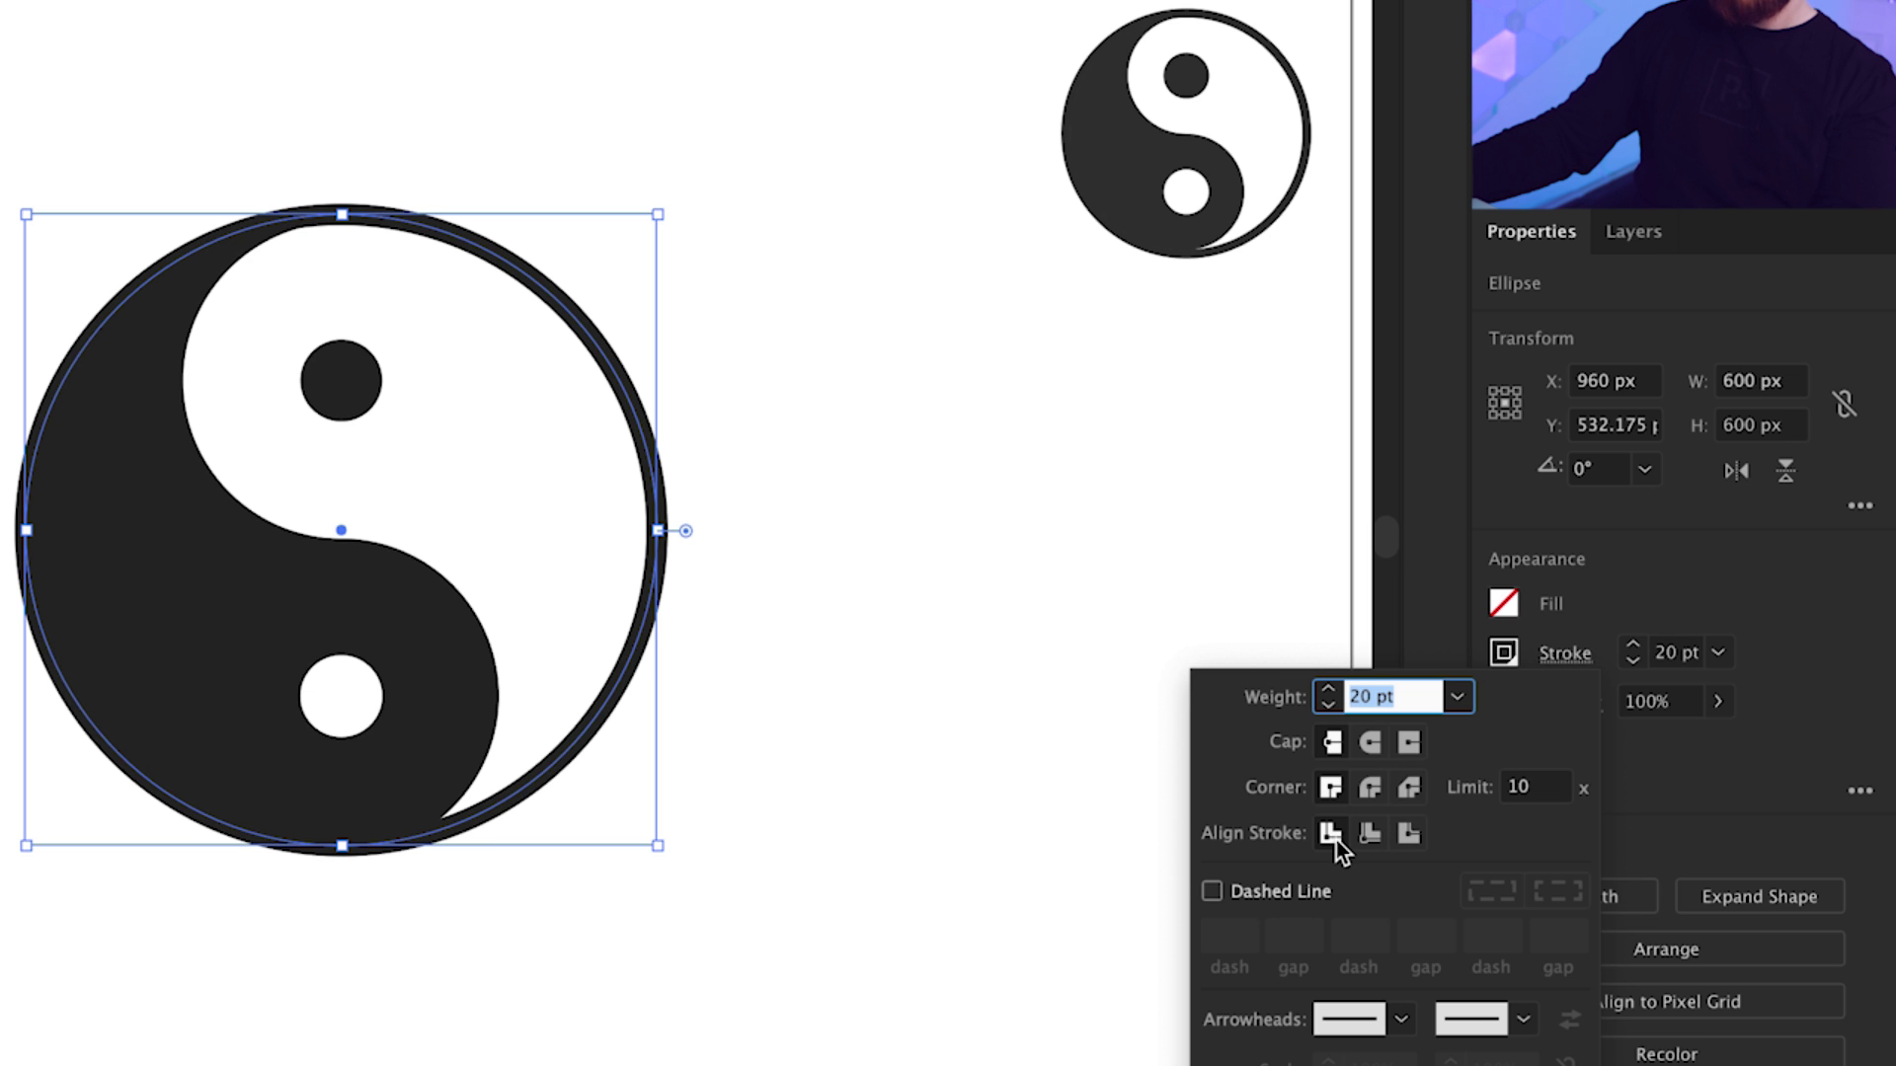
click(956, 484)
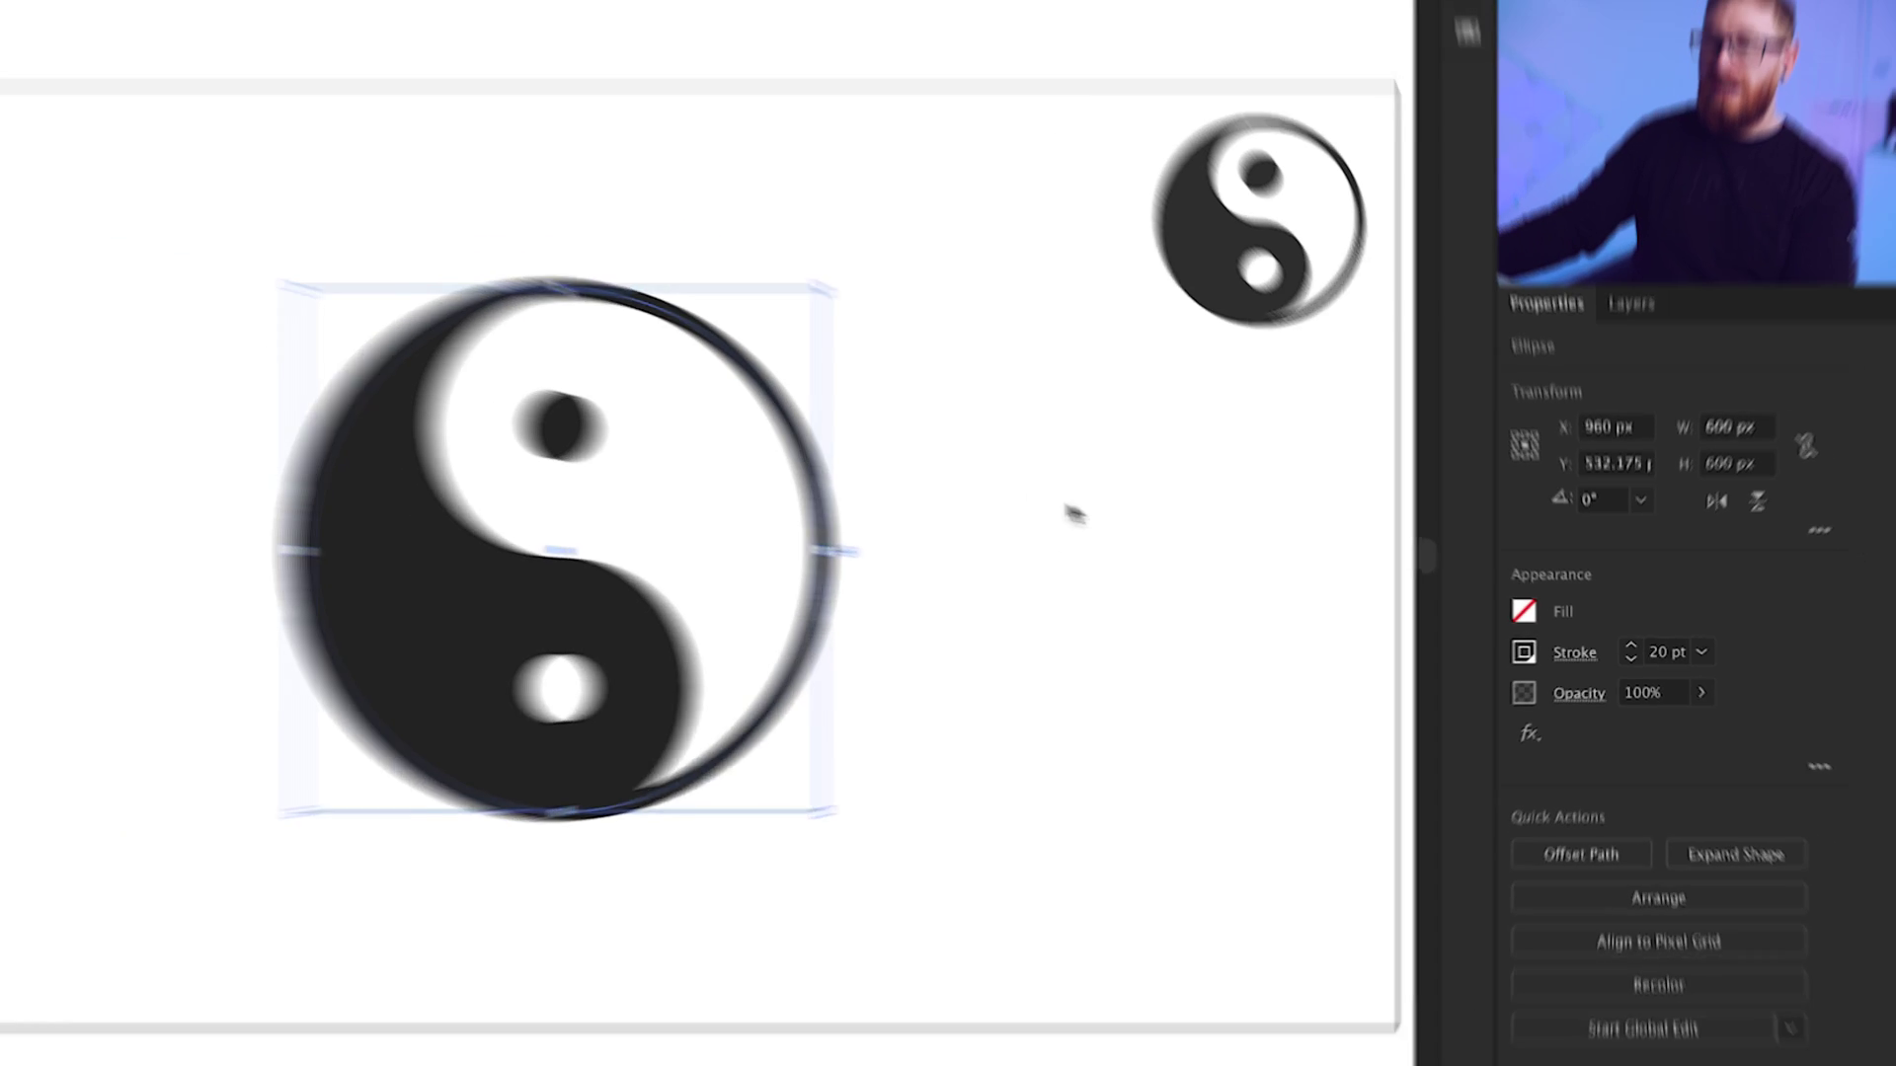
click(972, 476)
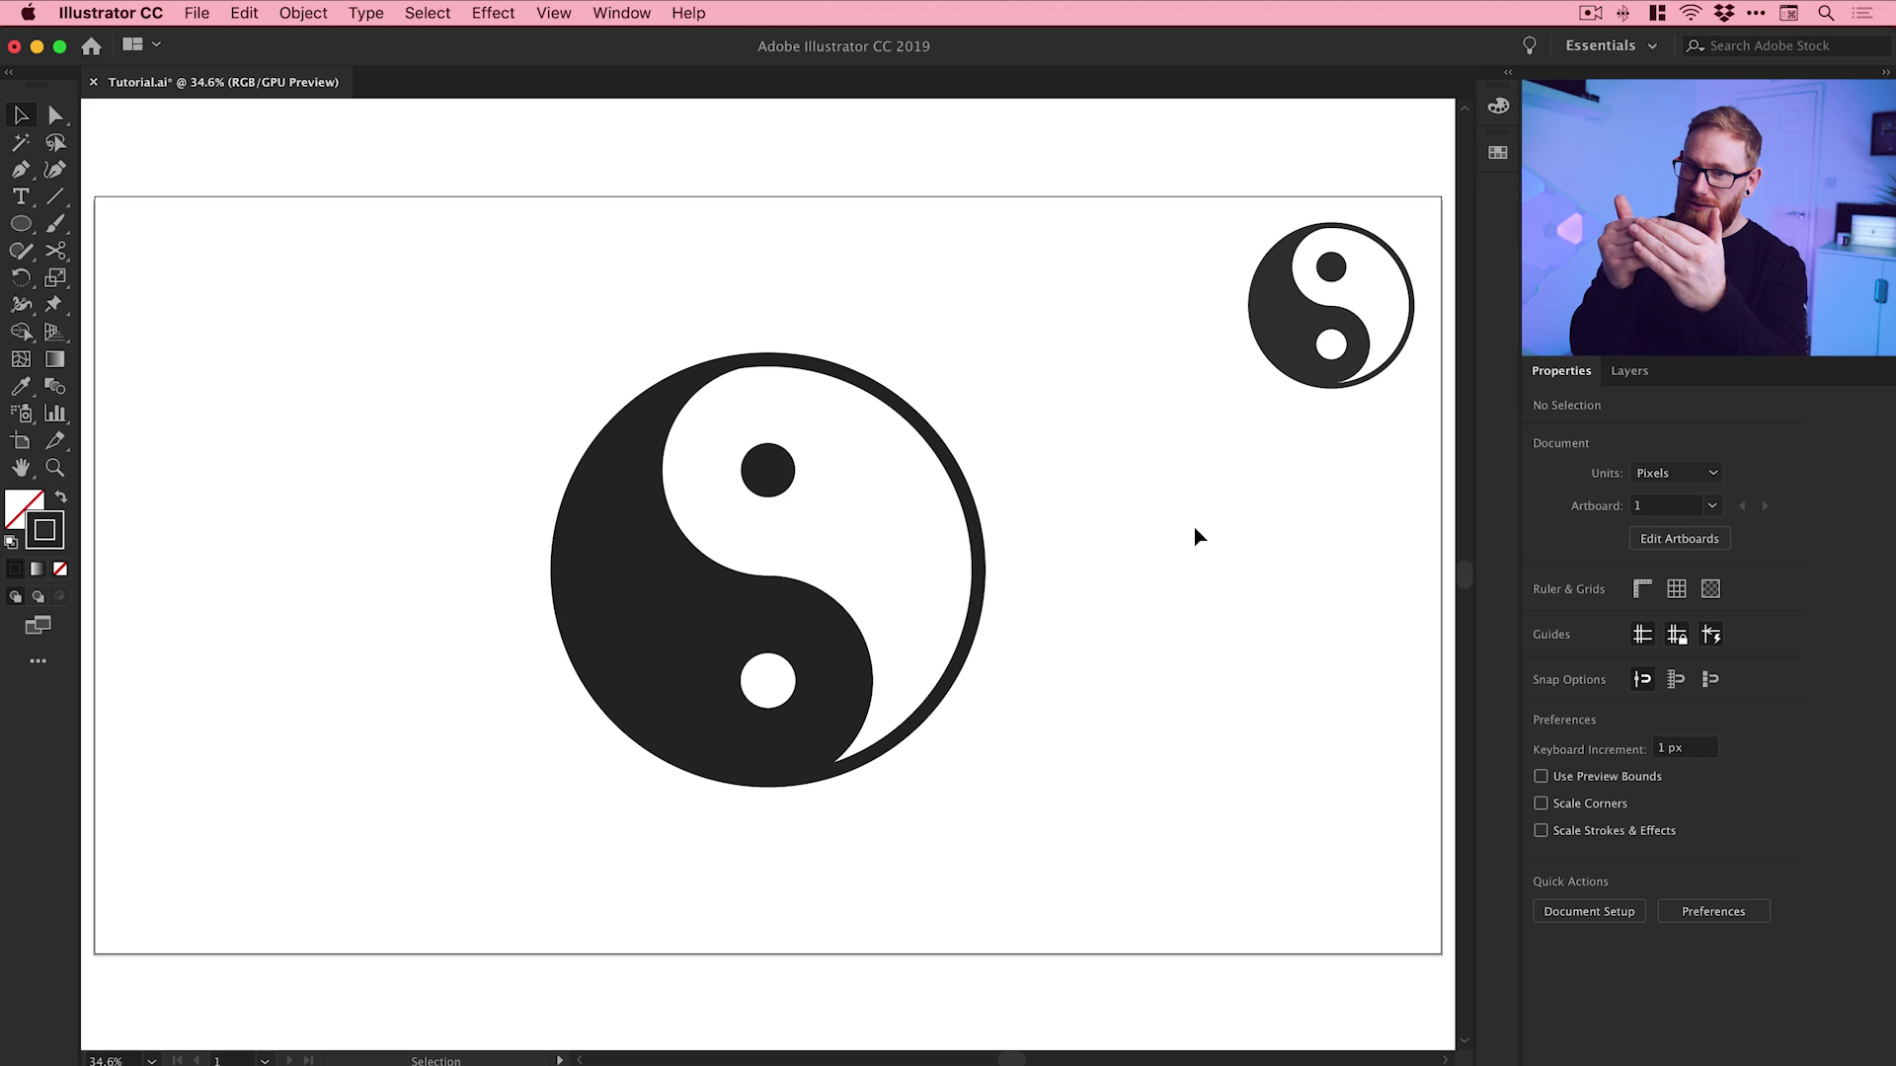
key(z)
drag(721, 367, 716, 323)
key(v)
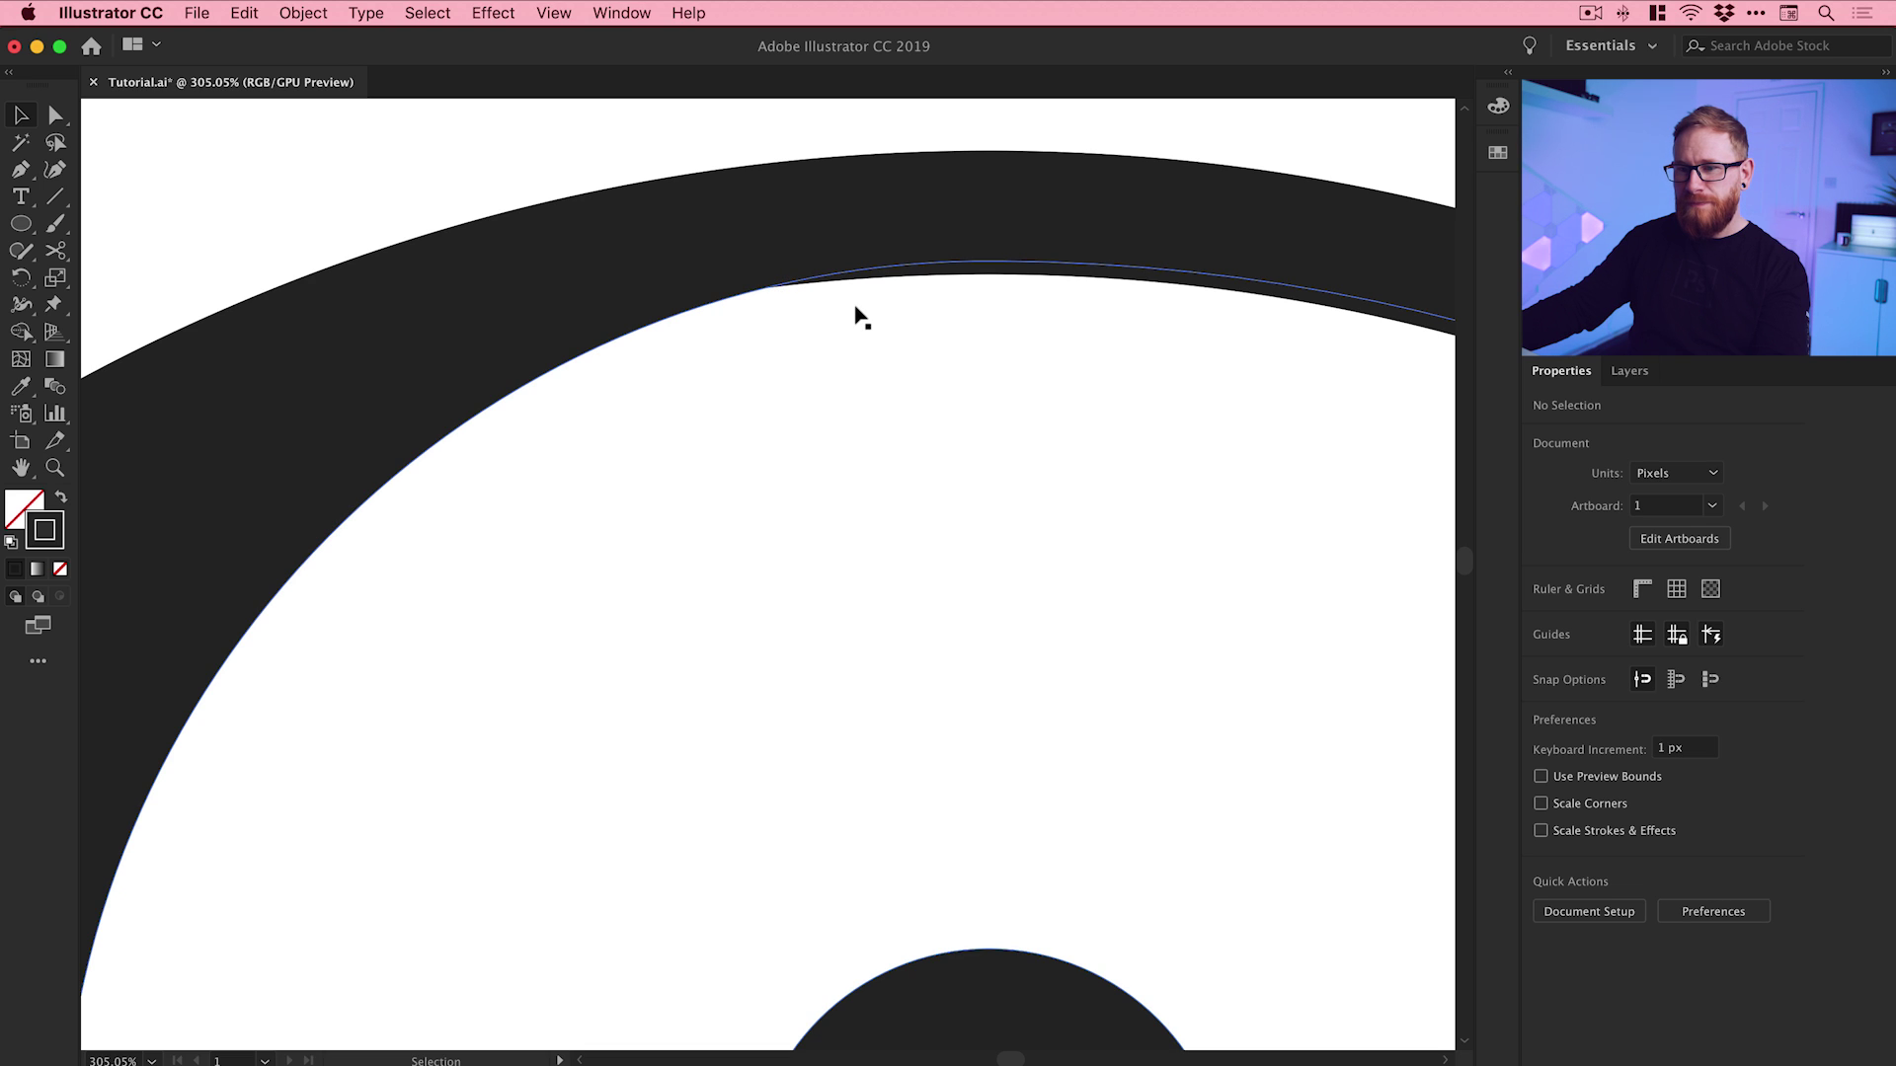
click(1256, 235)
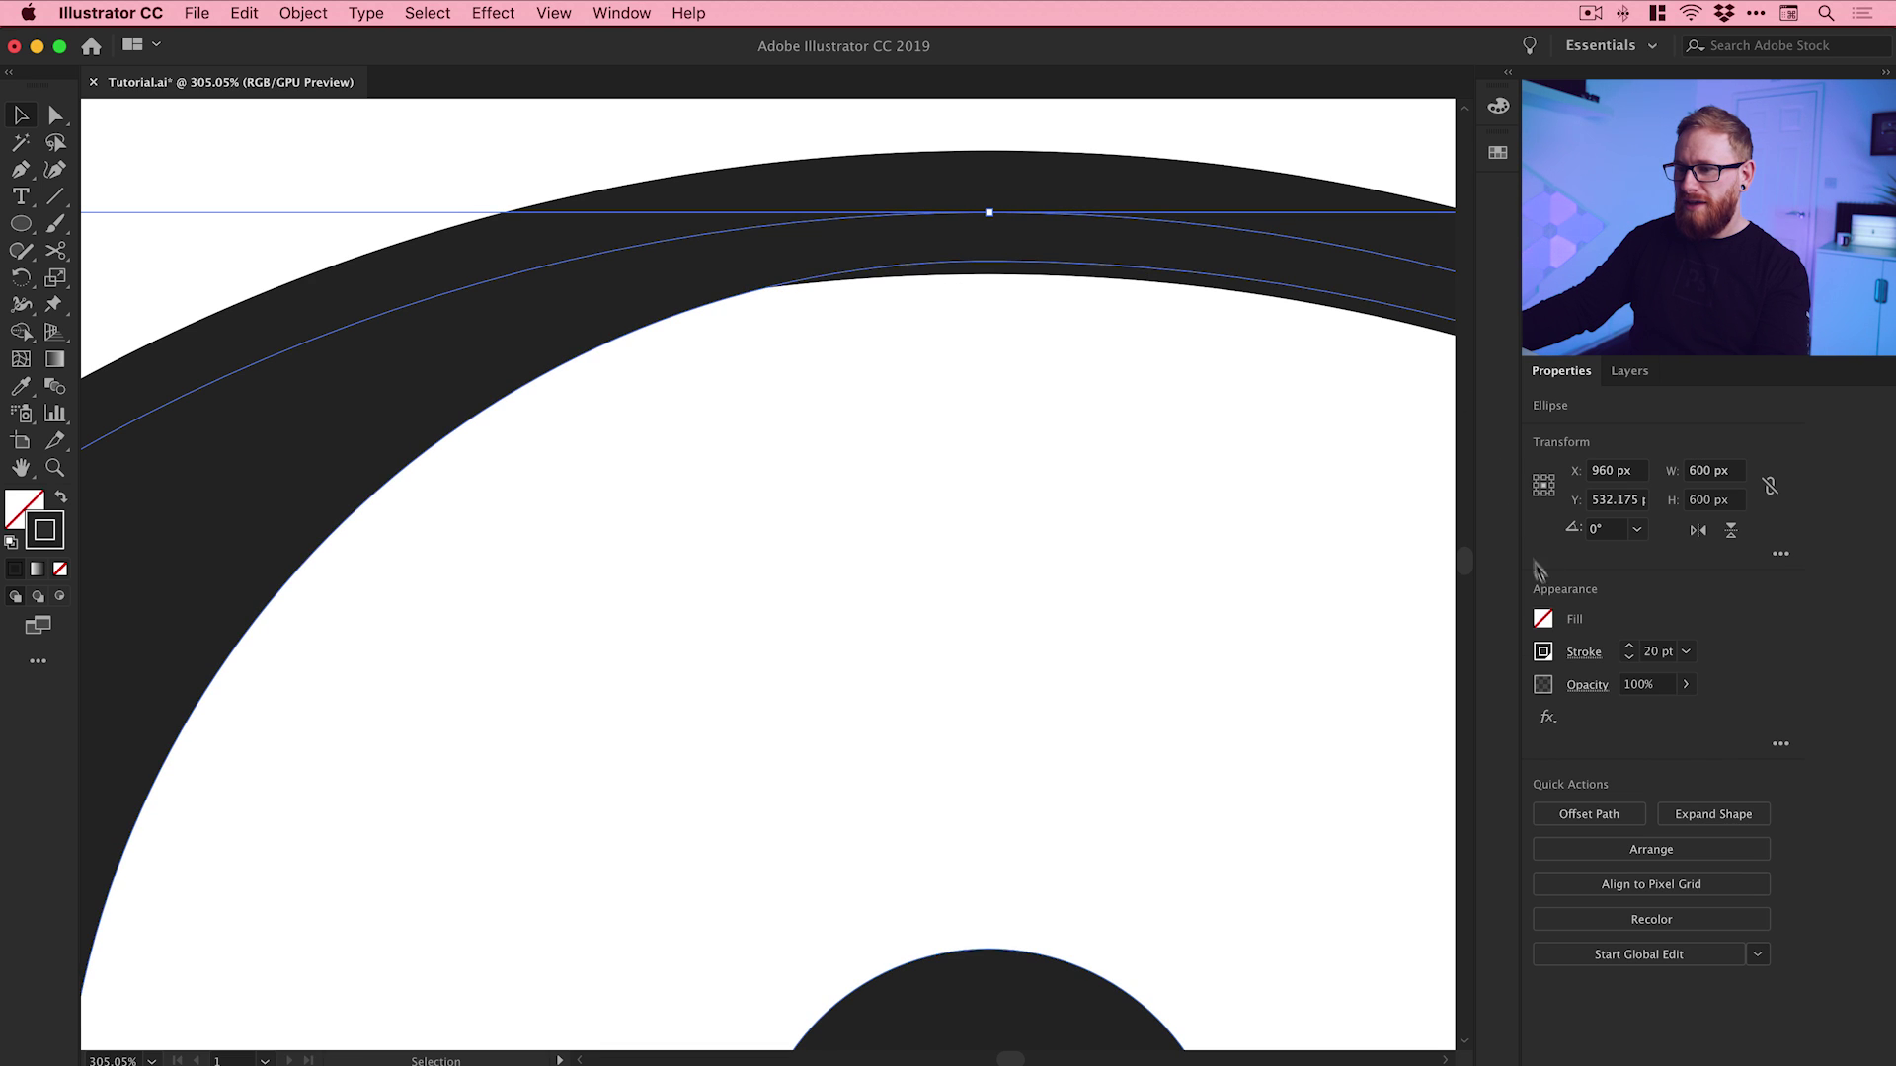
click(1576, 651)
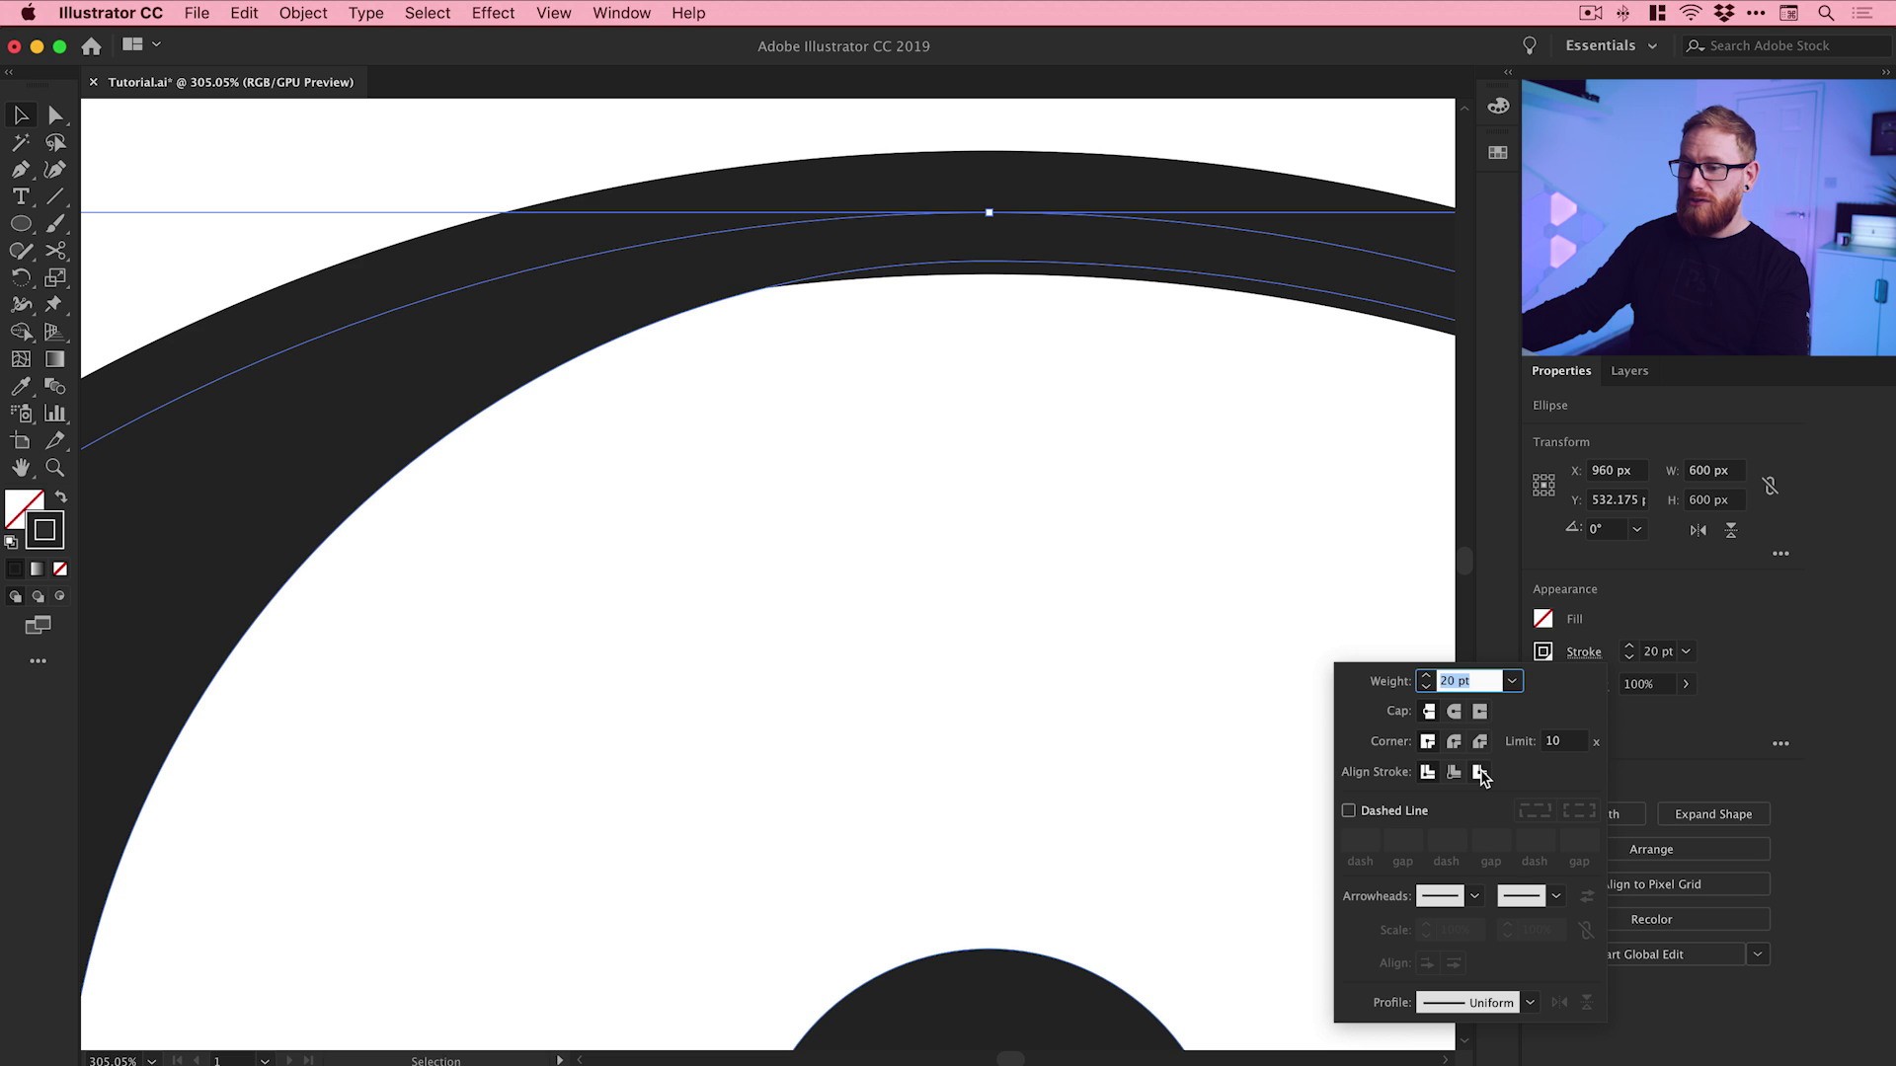
click(1480, 774)
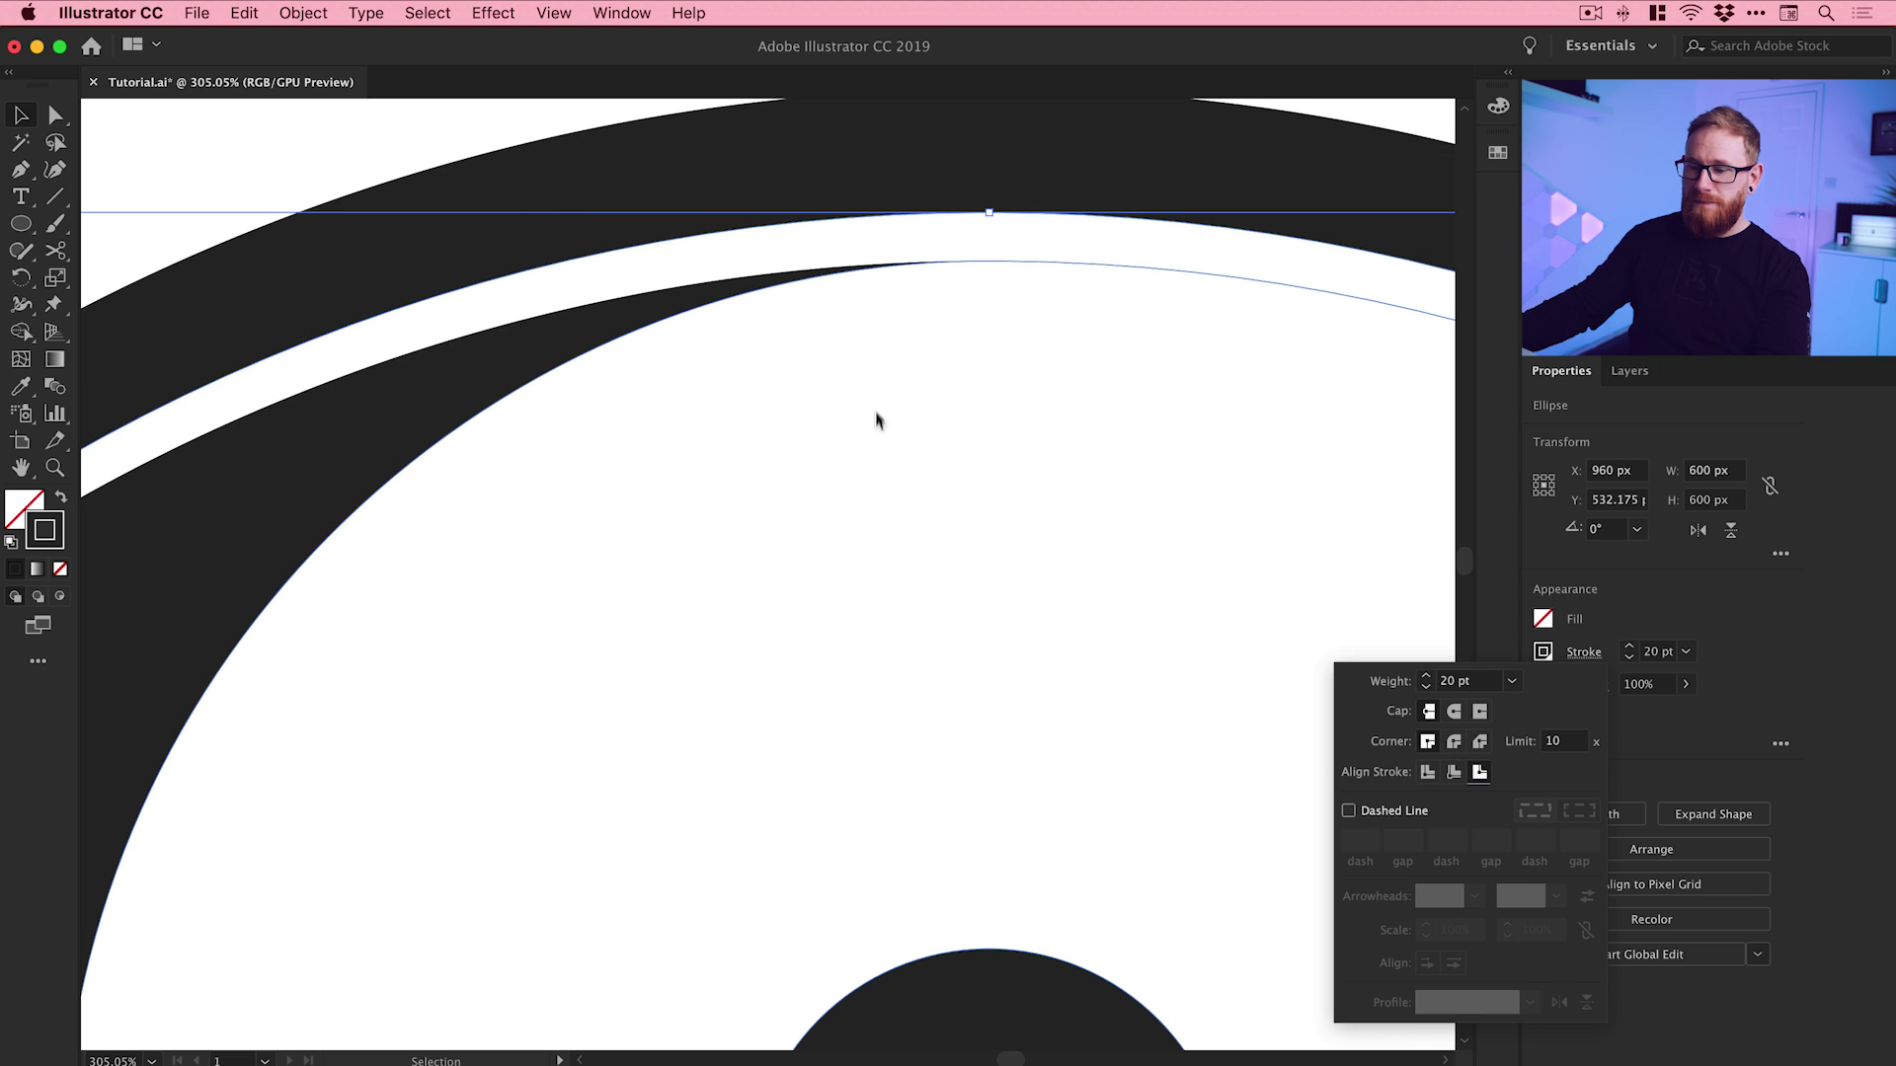
key(super+0)
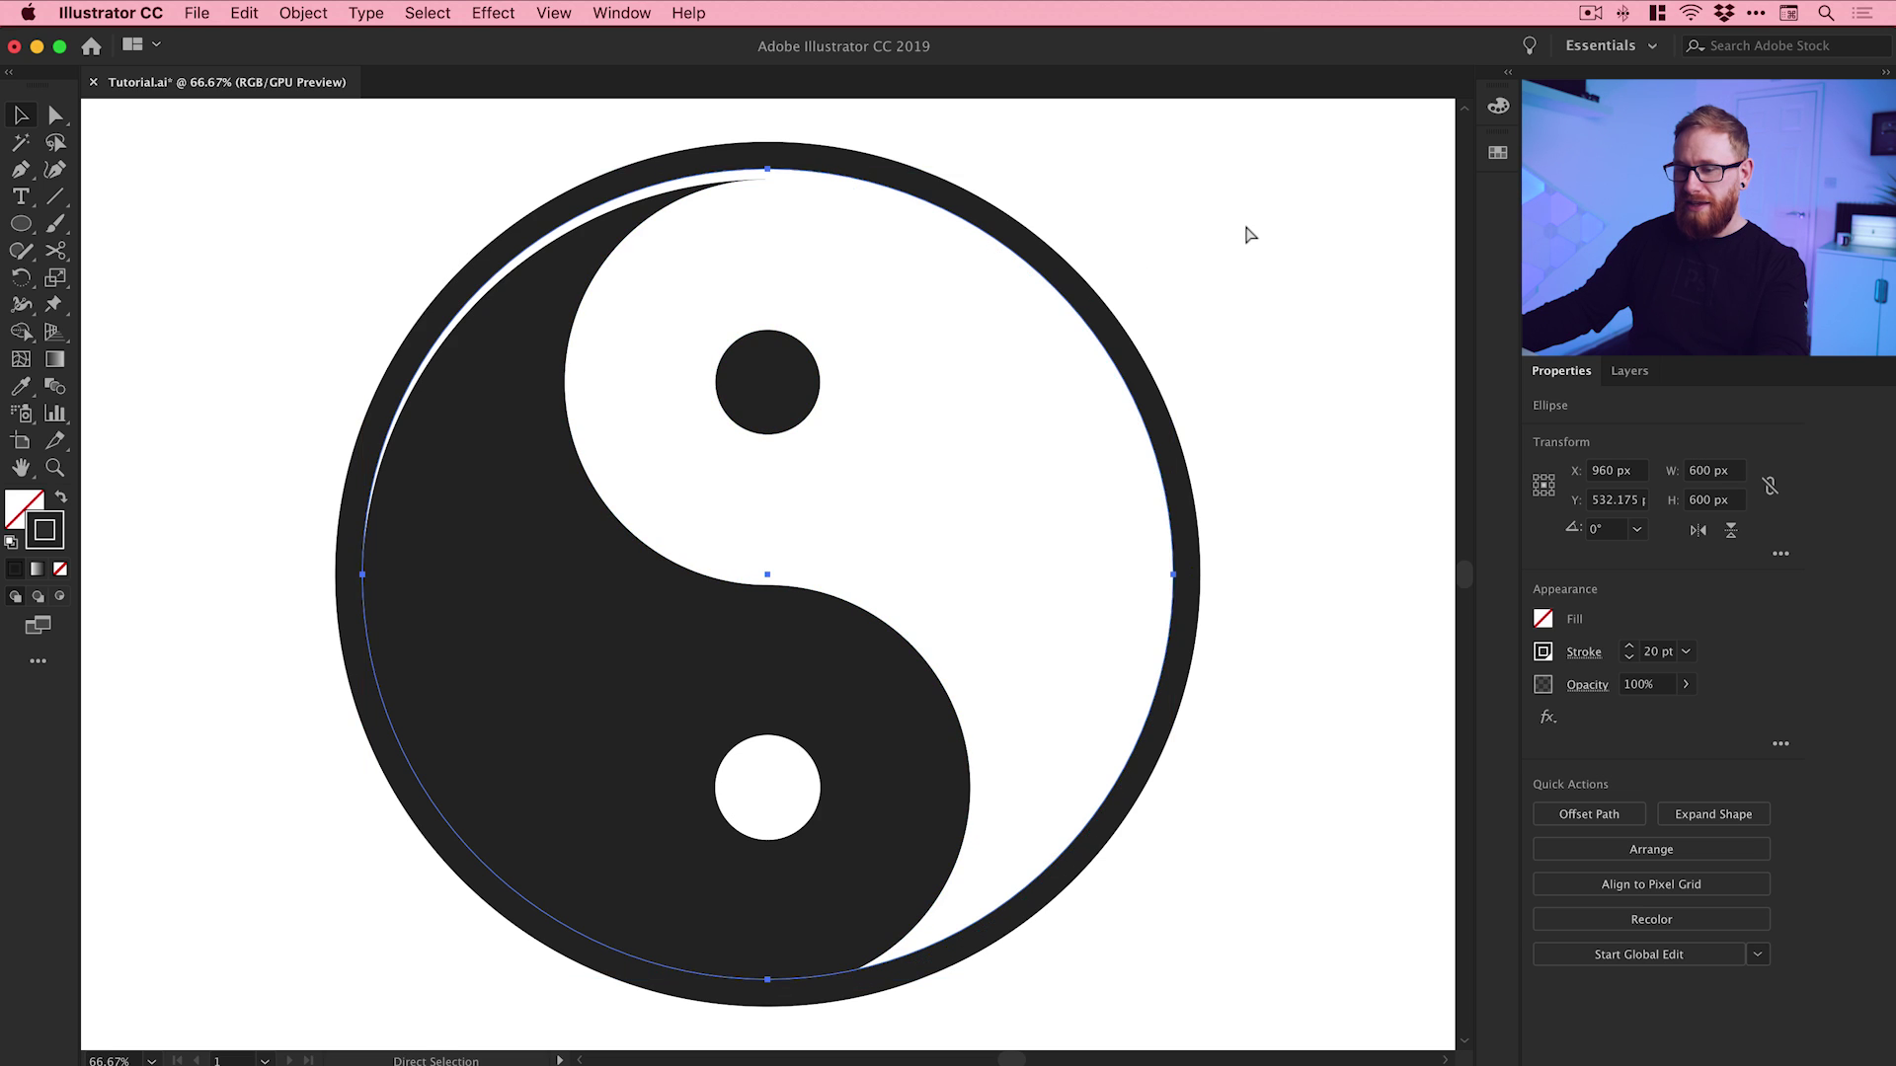
- Snap the ring onto the yin-yang's centre in Outline view, then check it zoomed in Preview
key(super+y)
click(1216, 364)
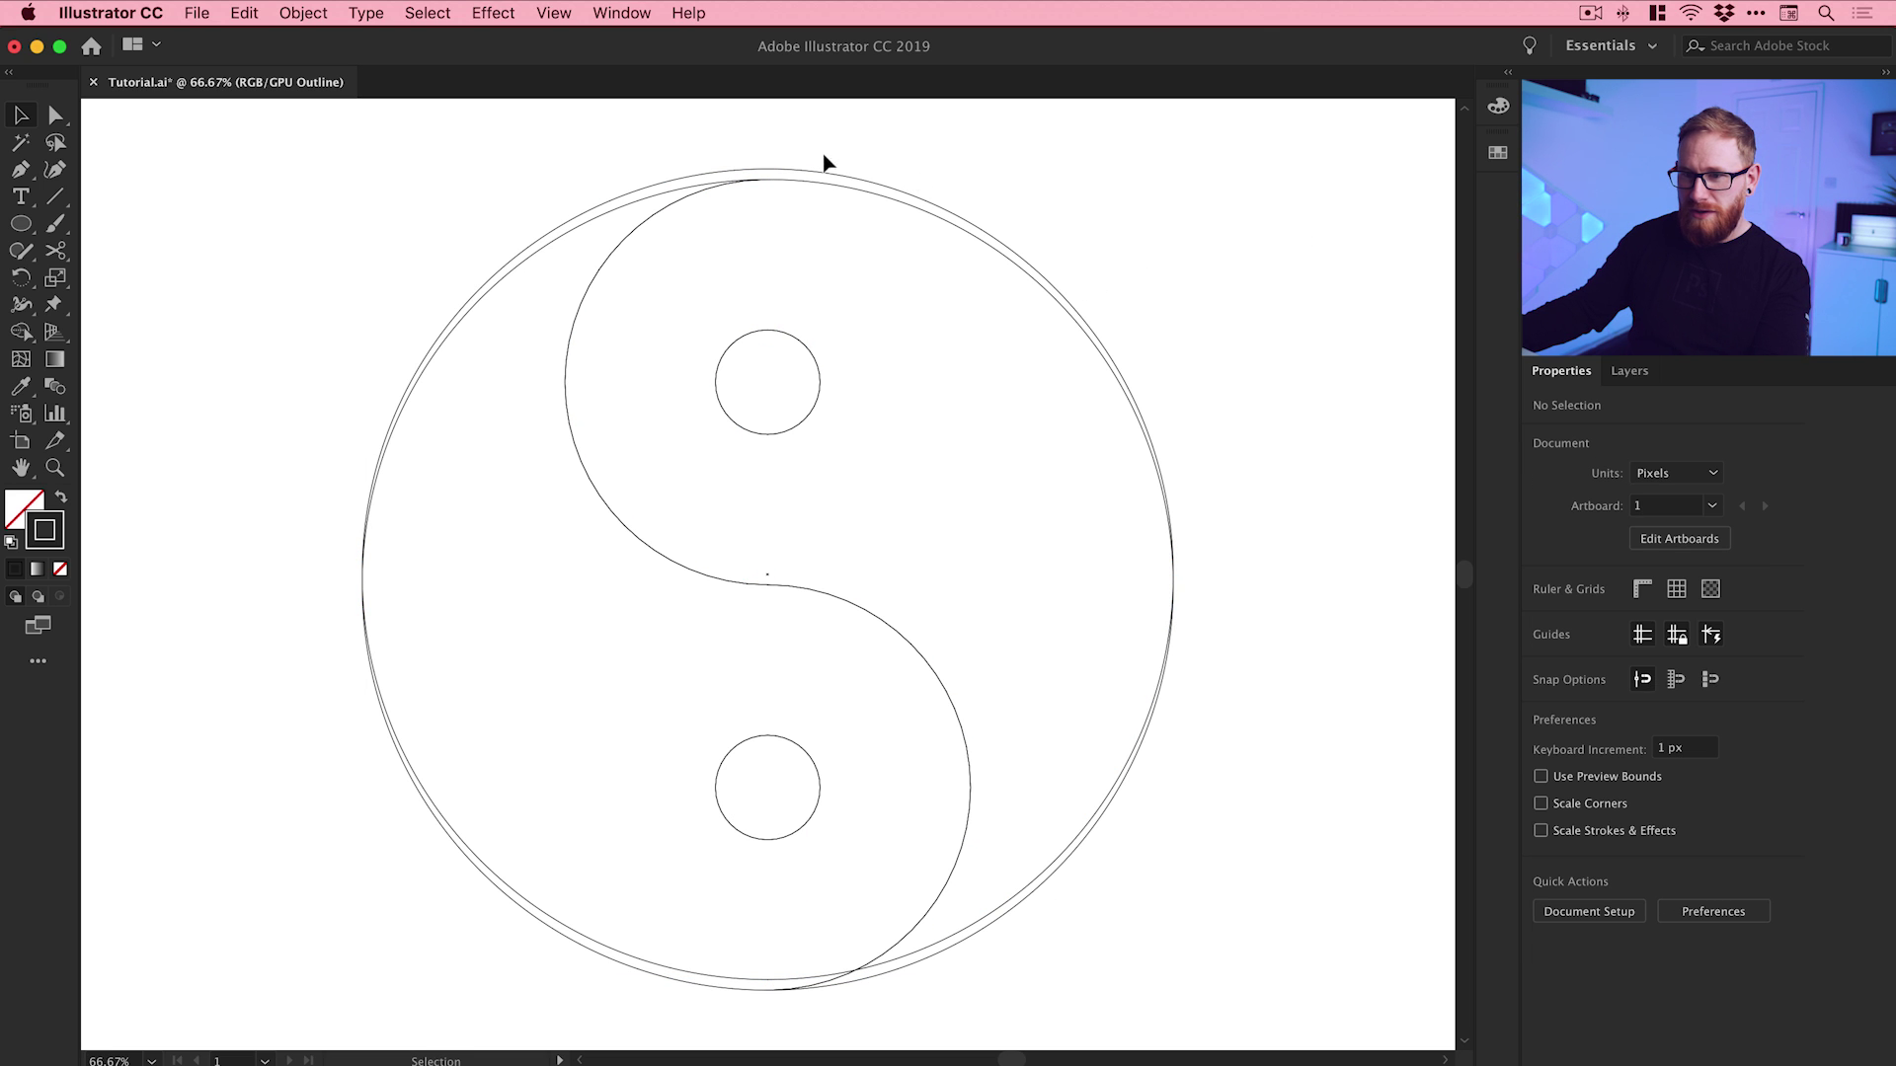
drag(816, 175, 814, 180)
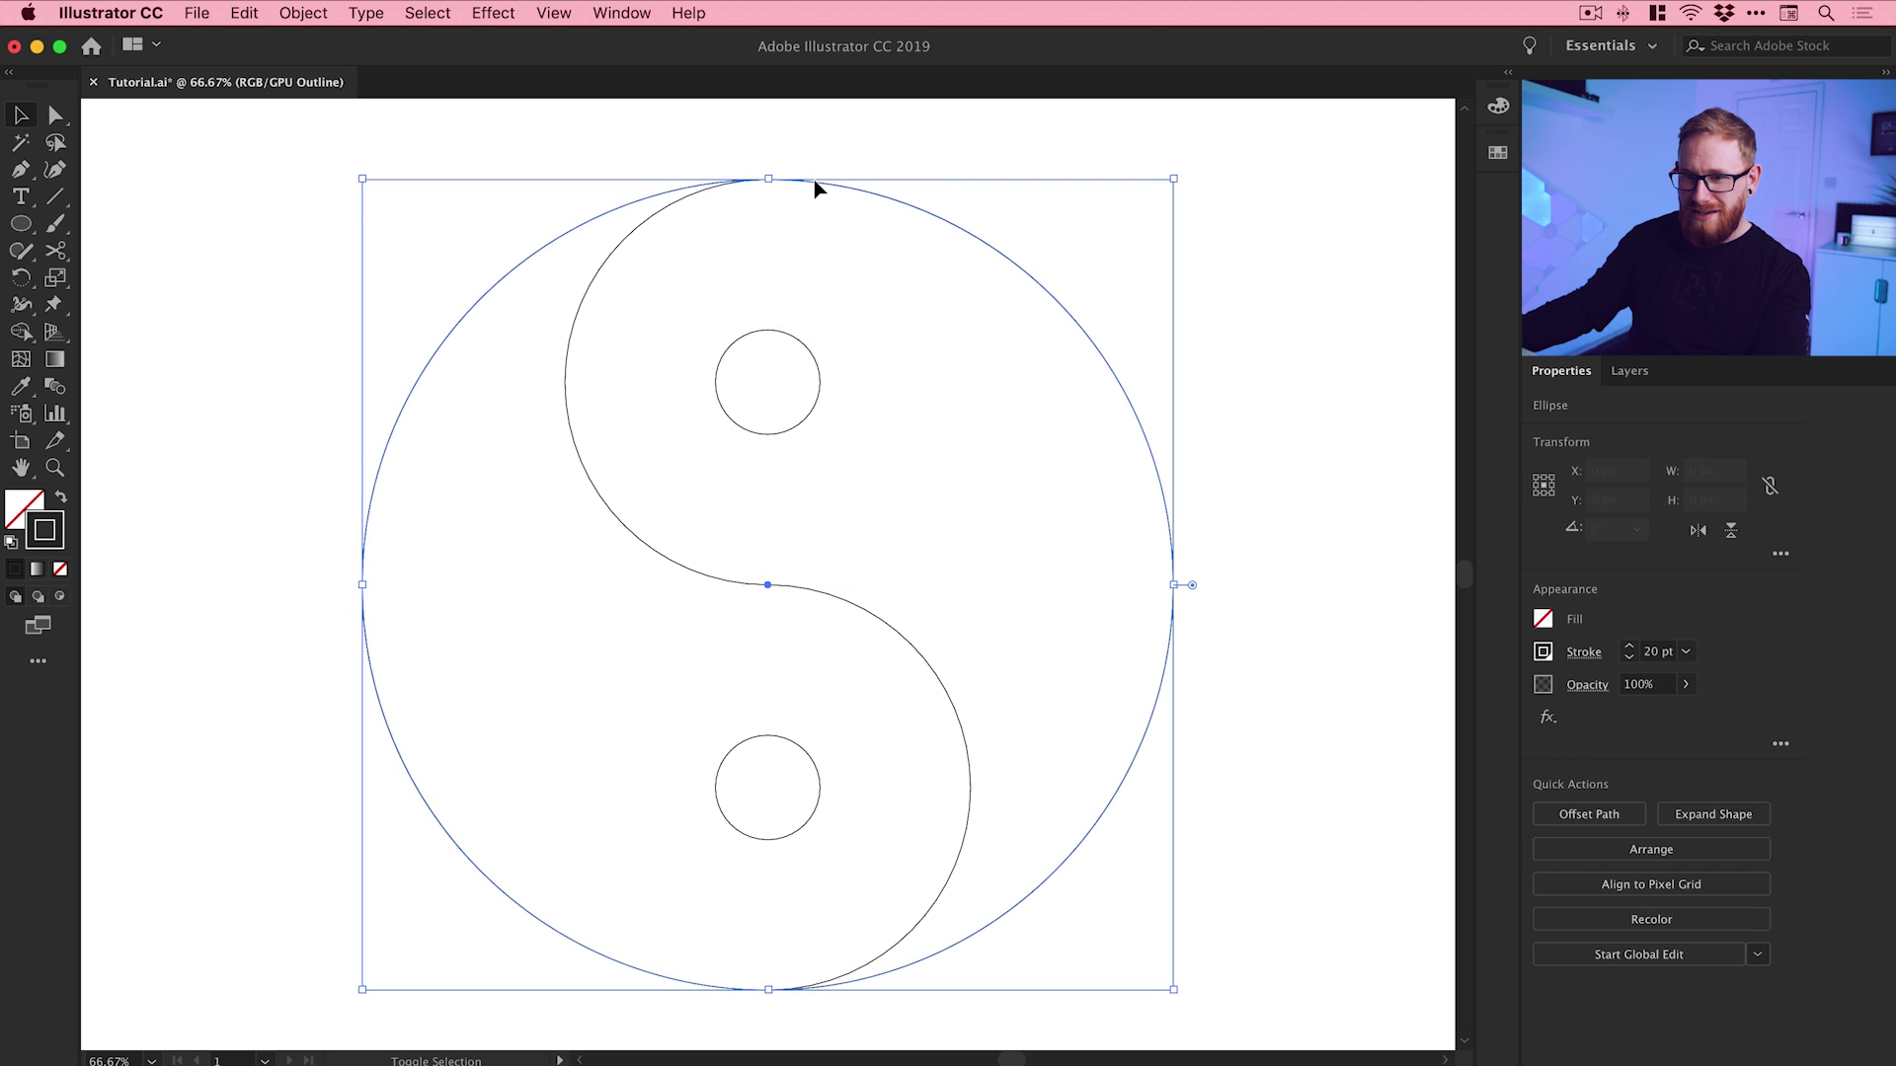
click(1302, 252)
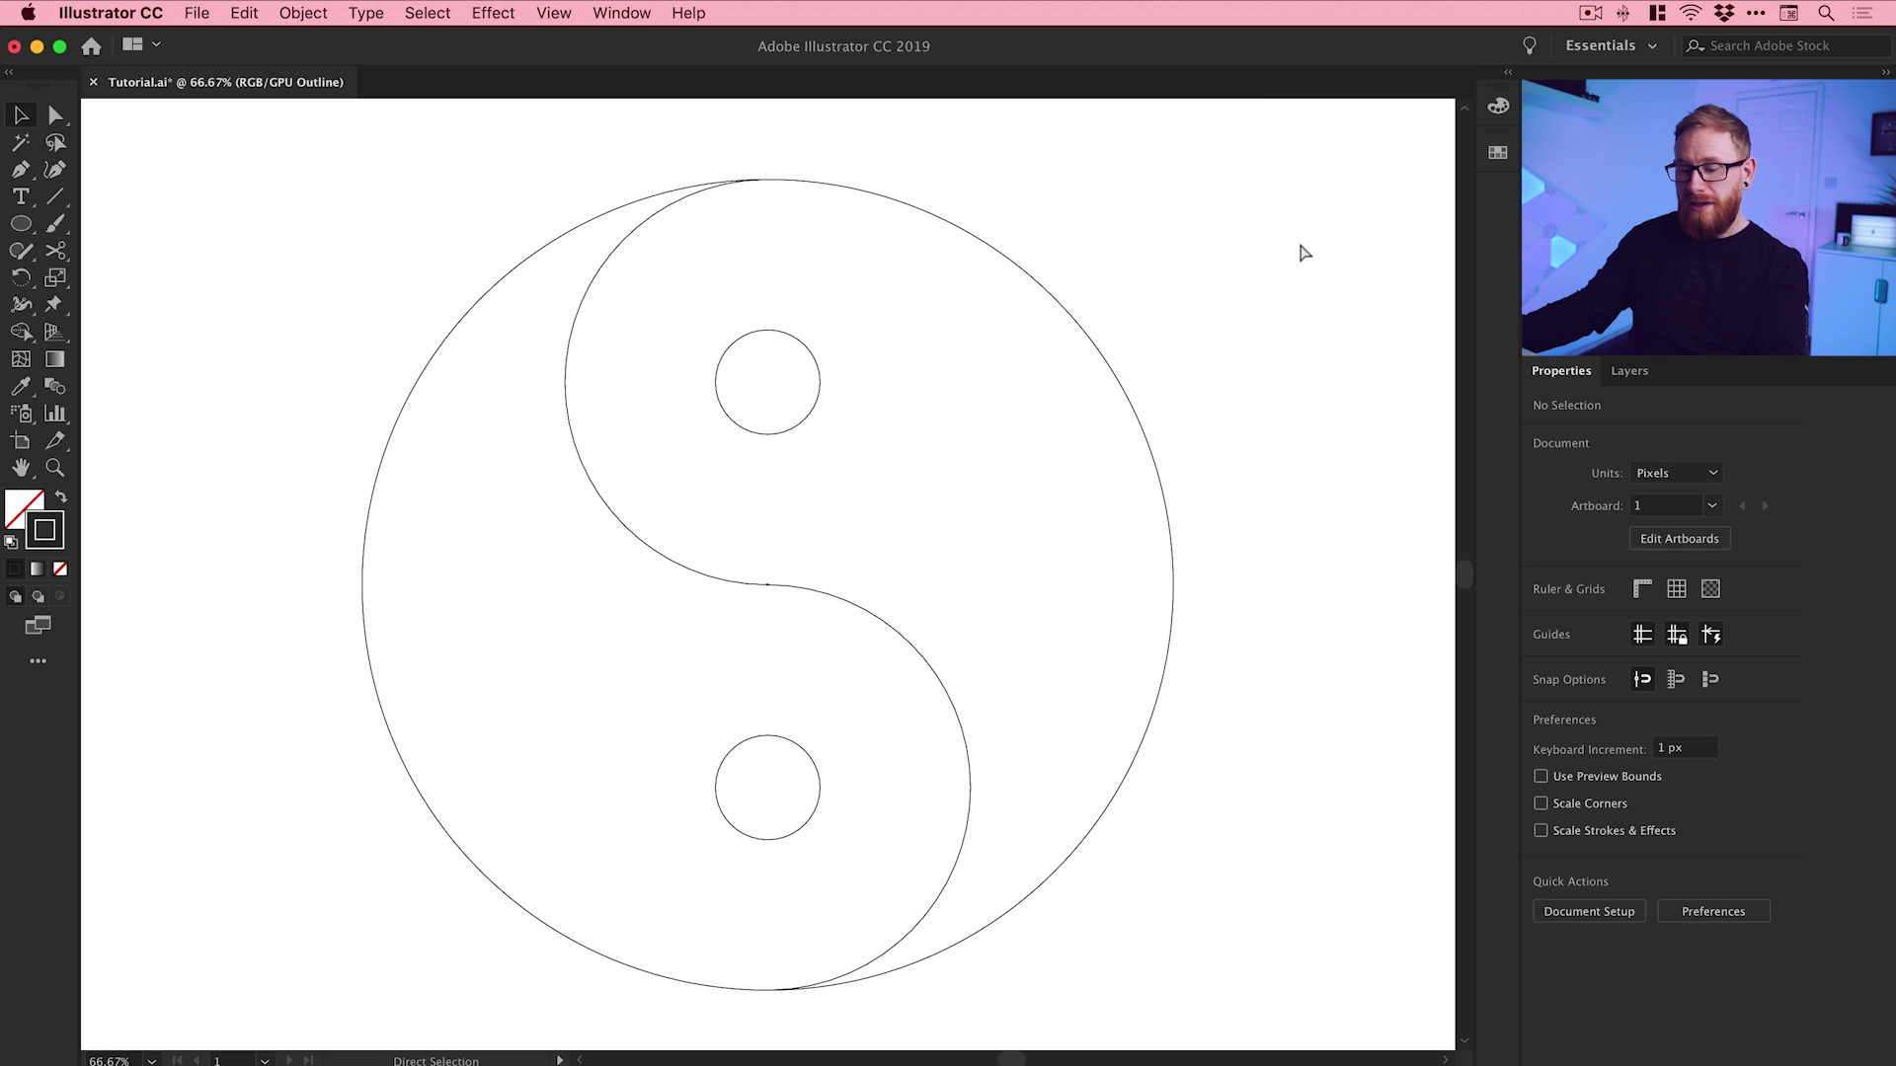
key(super+y)
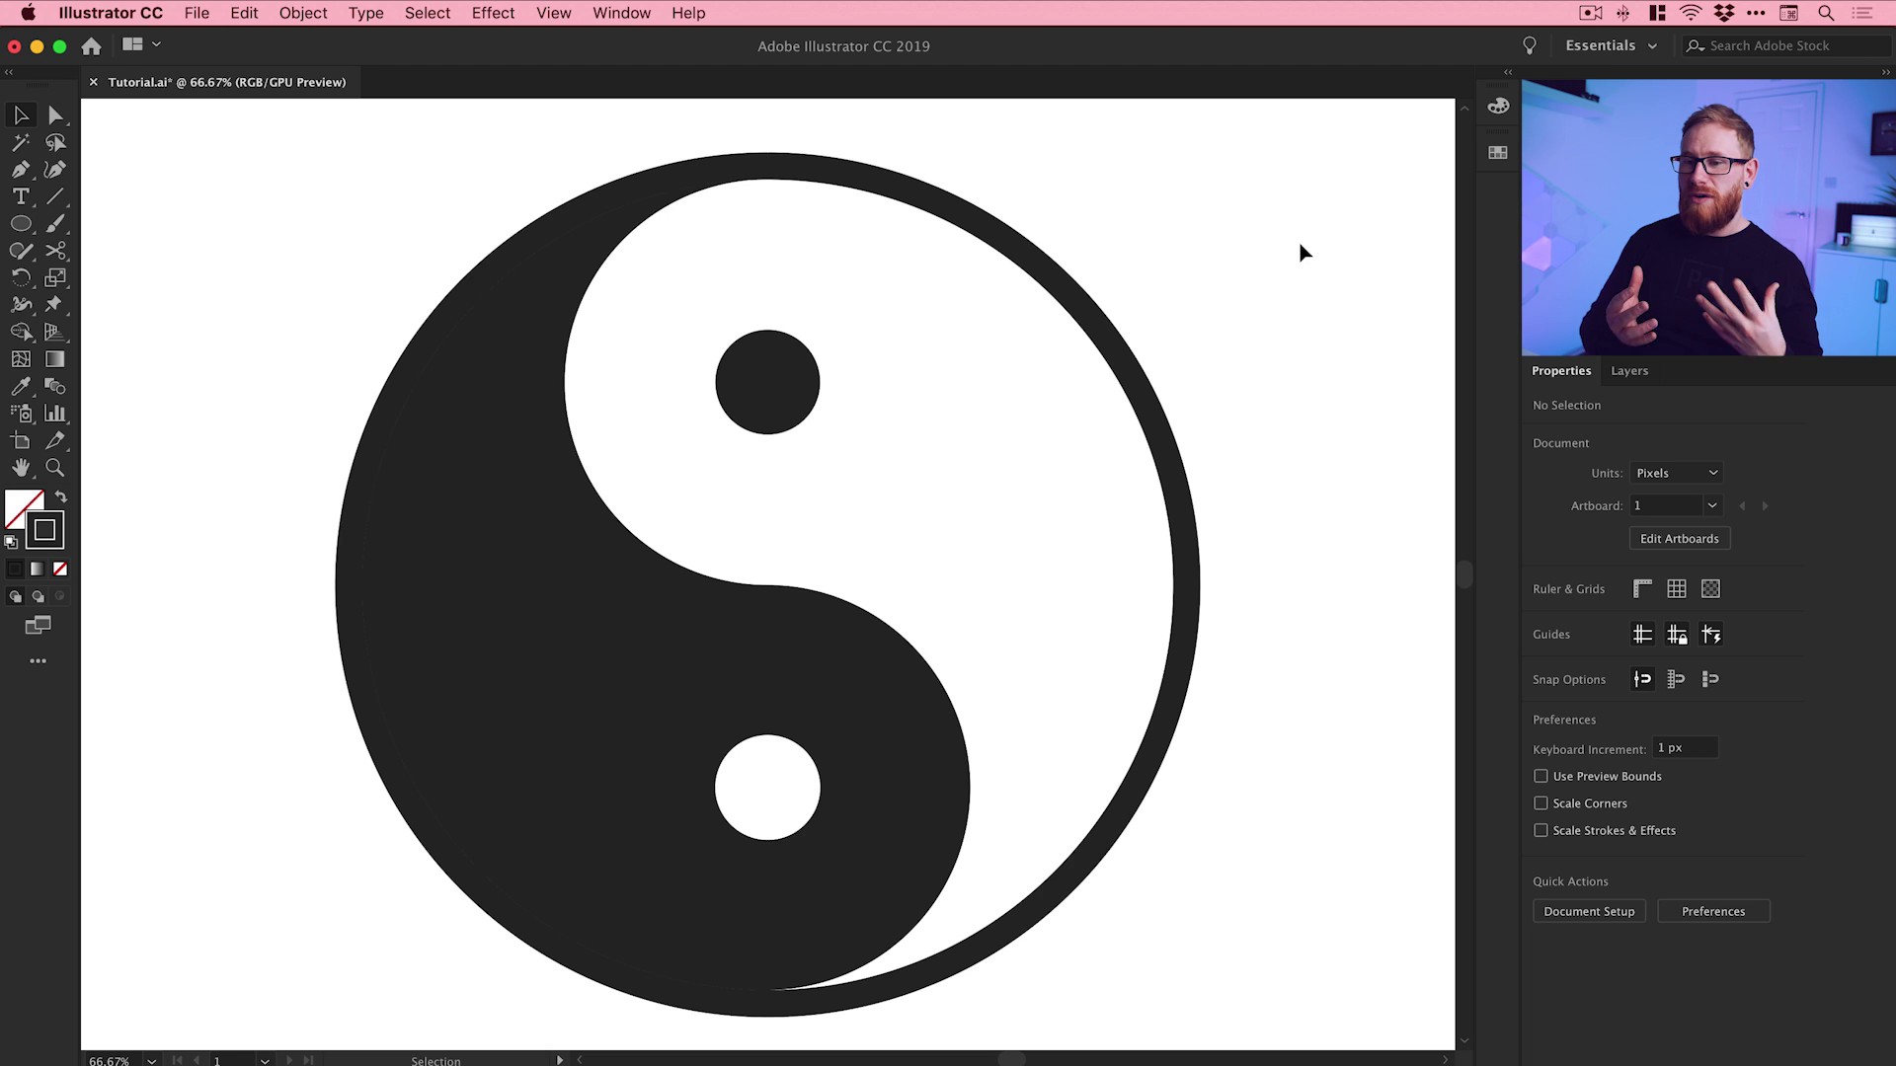
key(z)
mouse_move(825, 279)
mouse_down()
mouse_move(877, 314)
mouse_move(1037, 339)
mouse_move(898, 406)
mouse_up()
key(v)
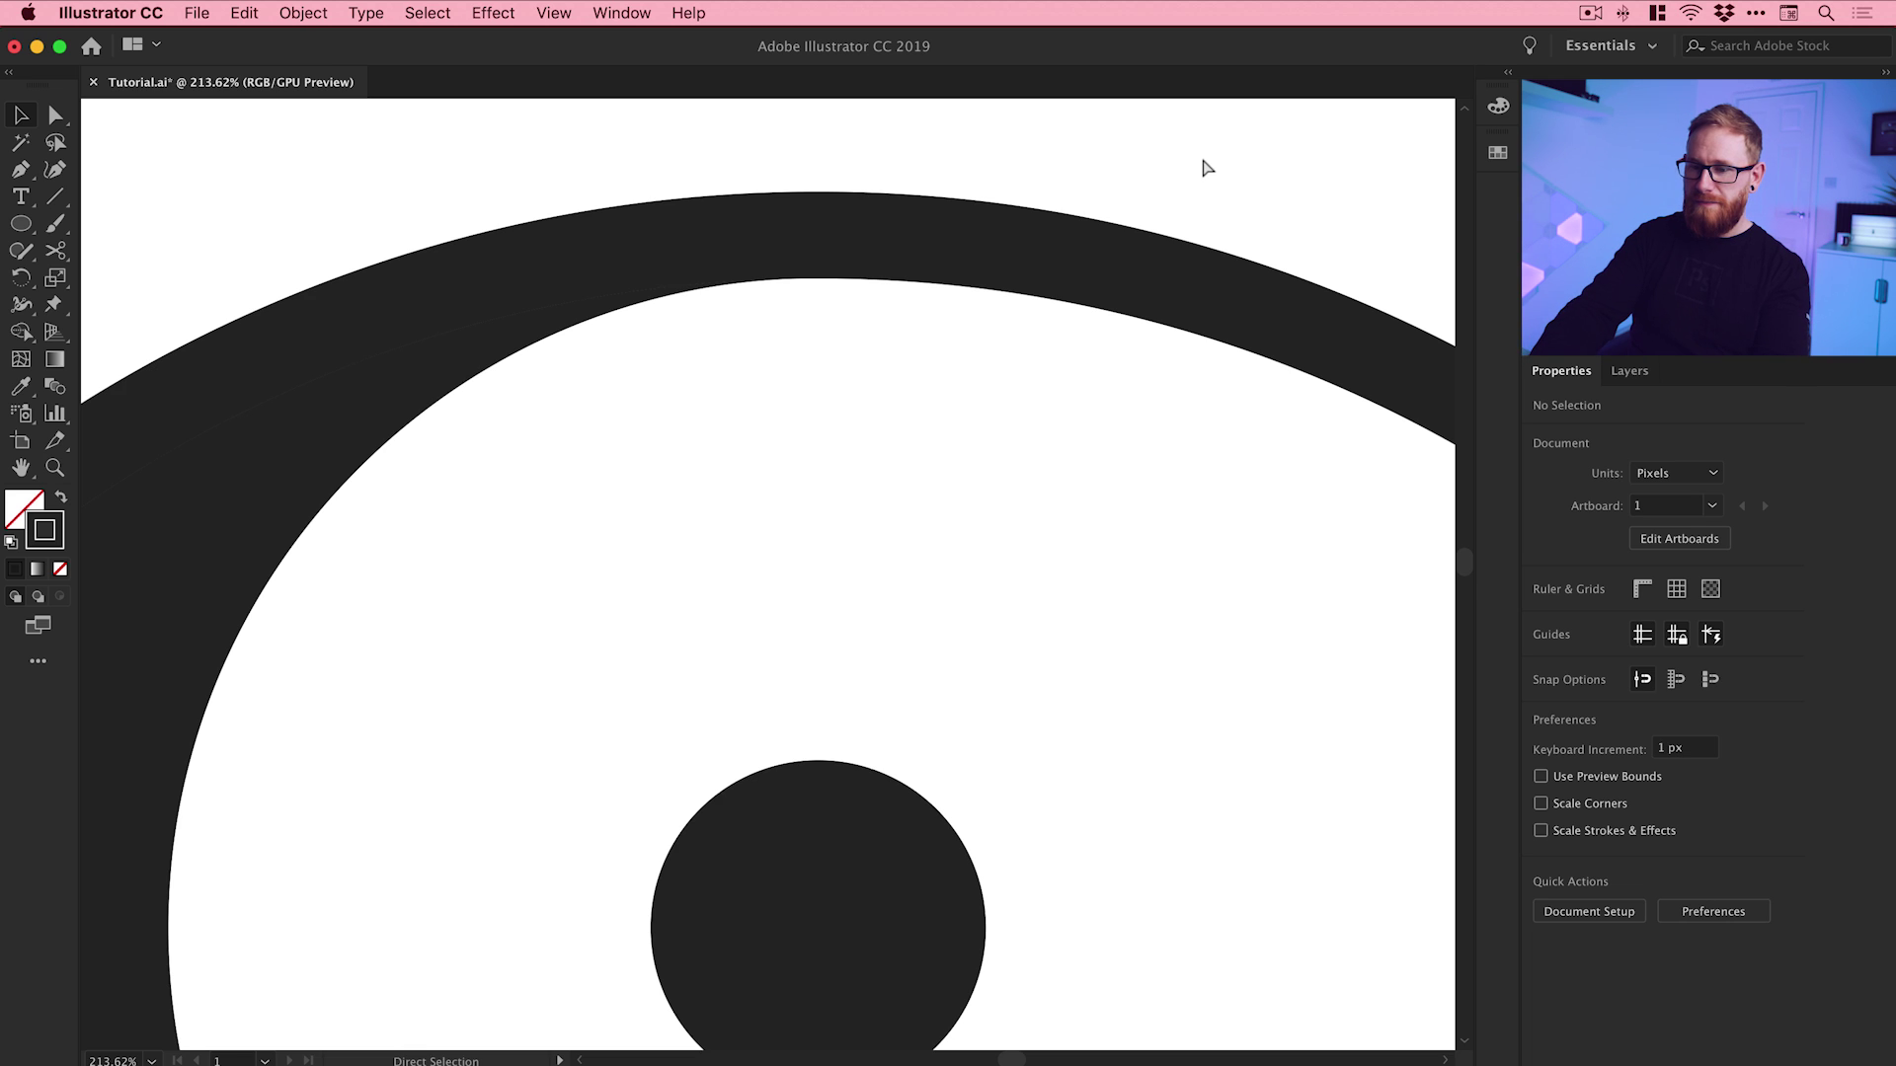
key(super+0)
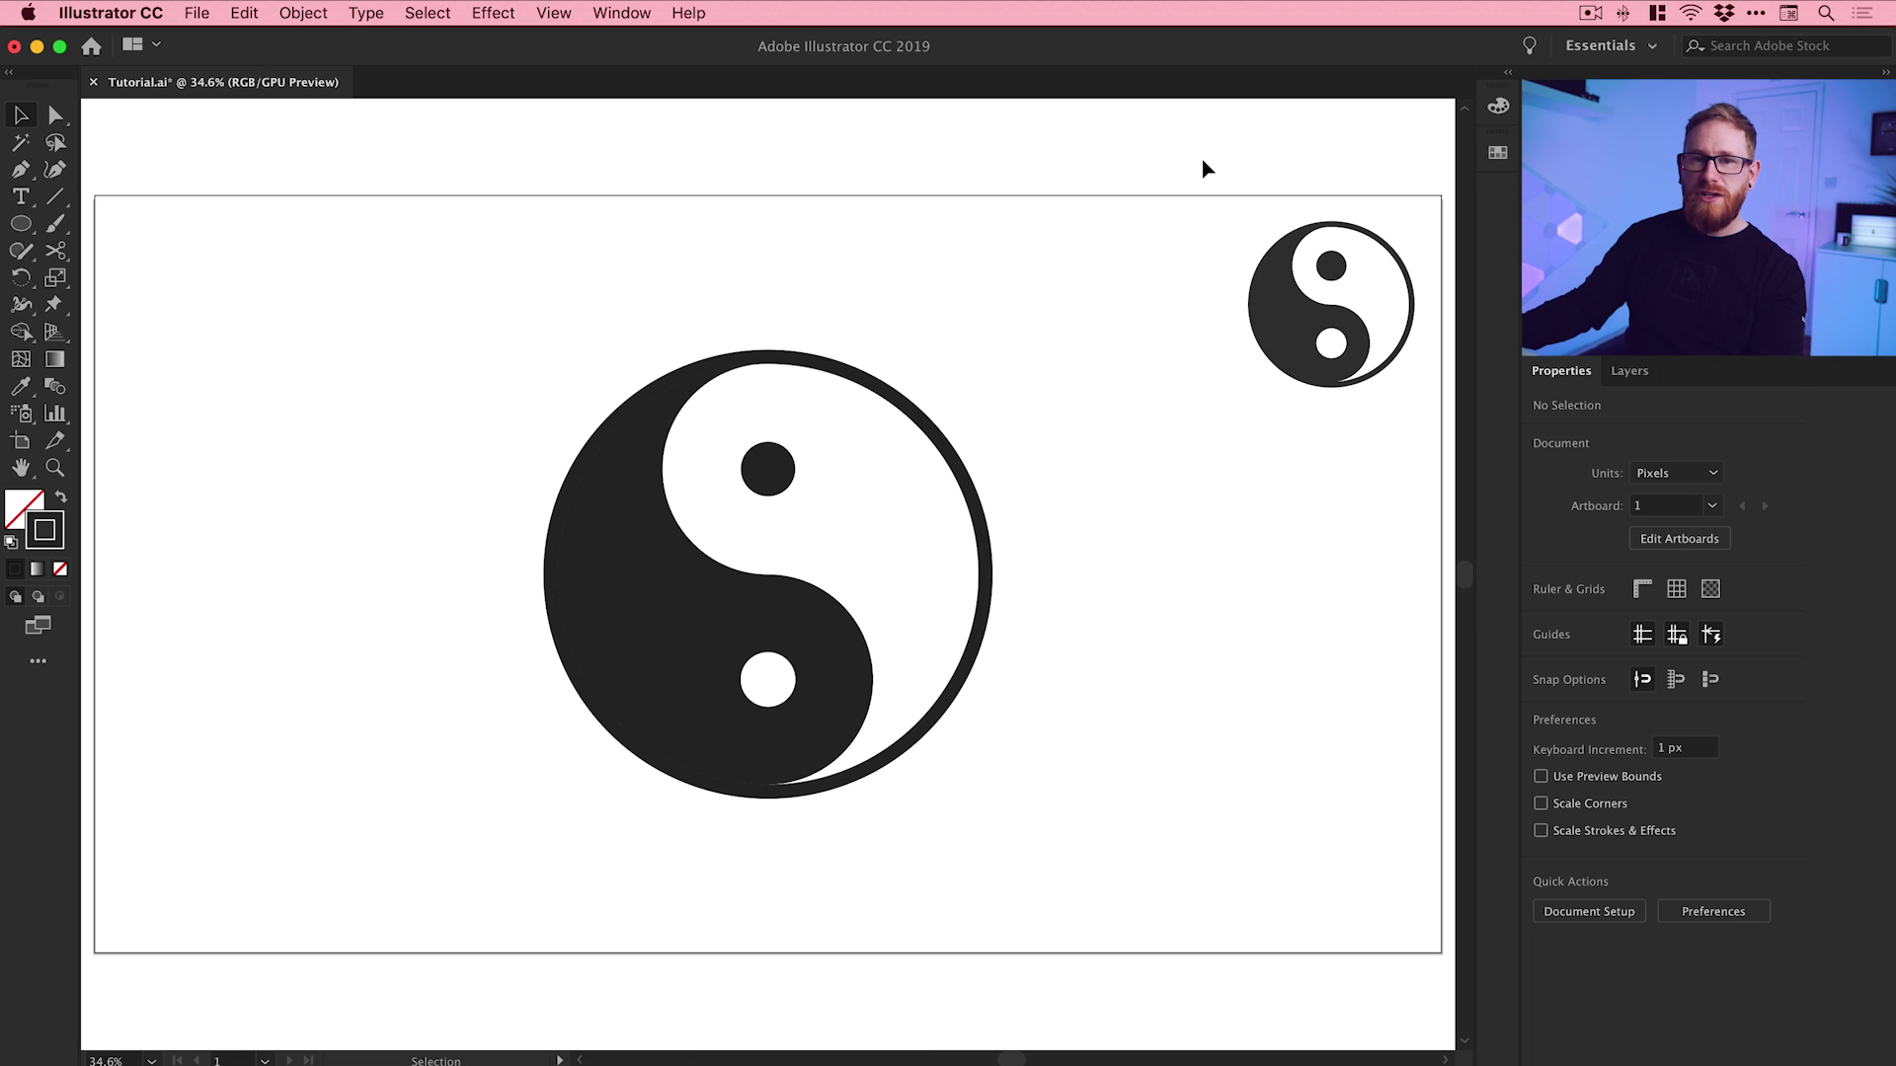
- Select the whole ringed yin-yang and apply Object > Expand repeatedly until strokes become fills
drag(361, 295, 1096, 877)
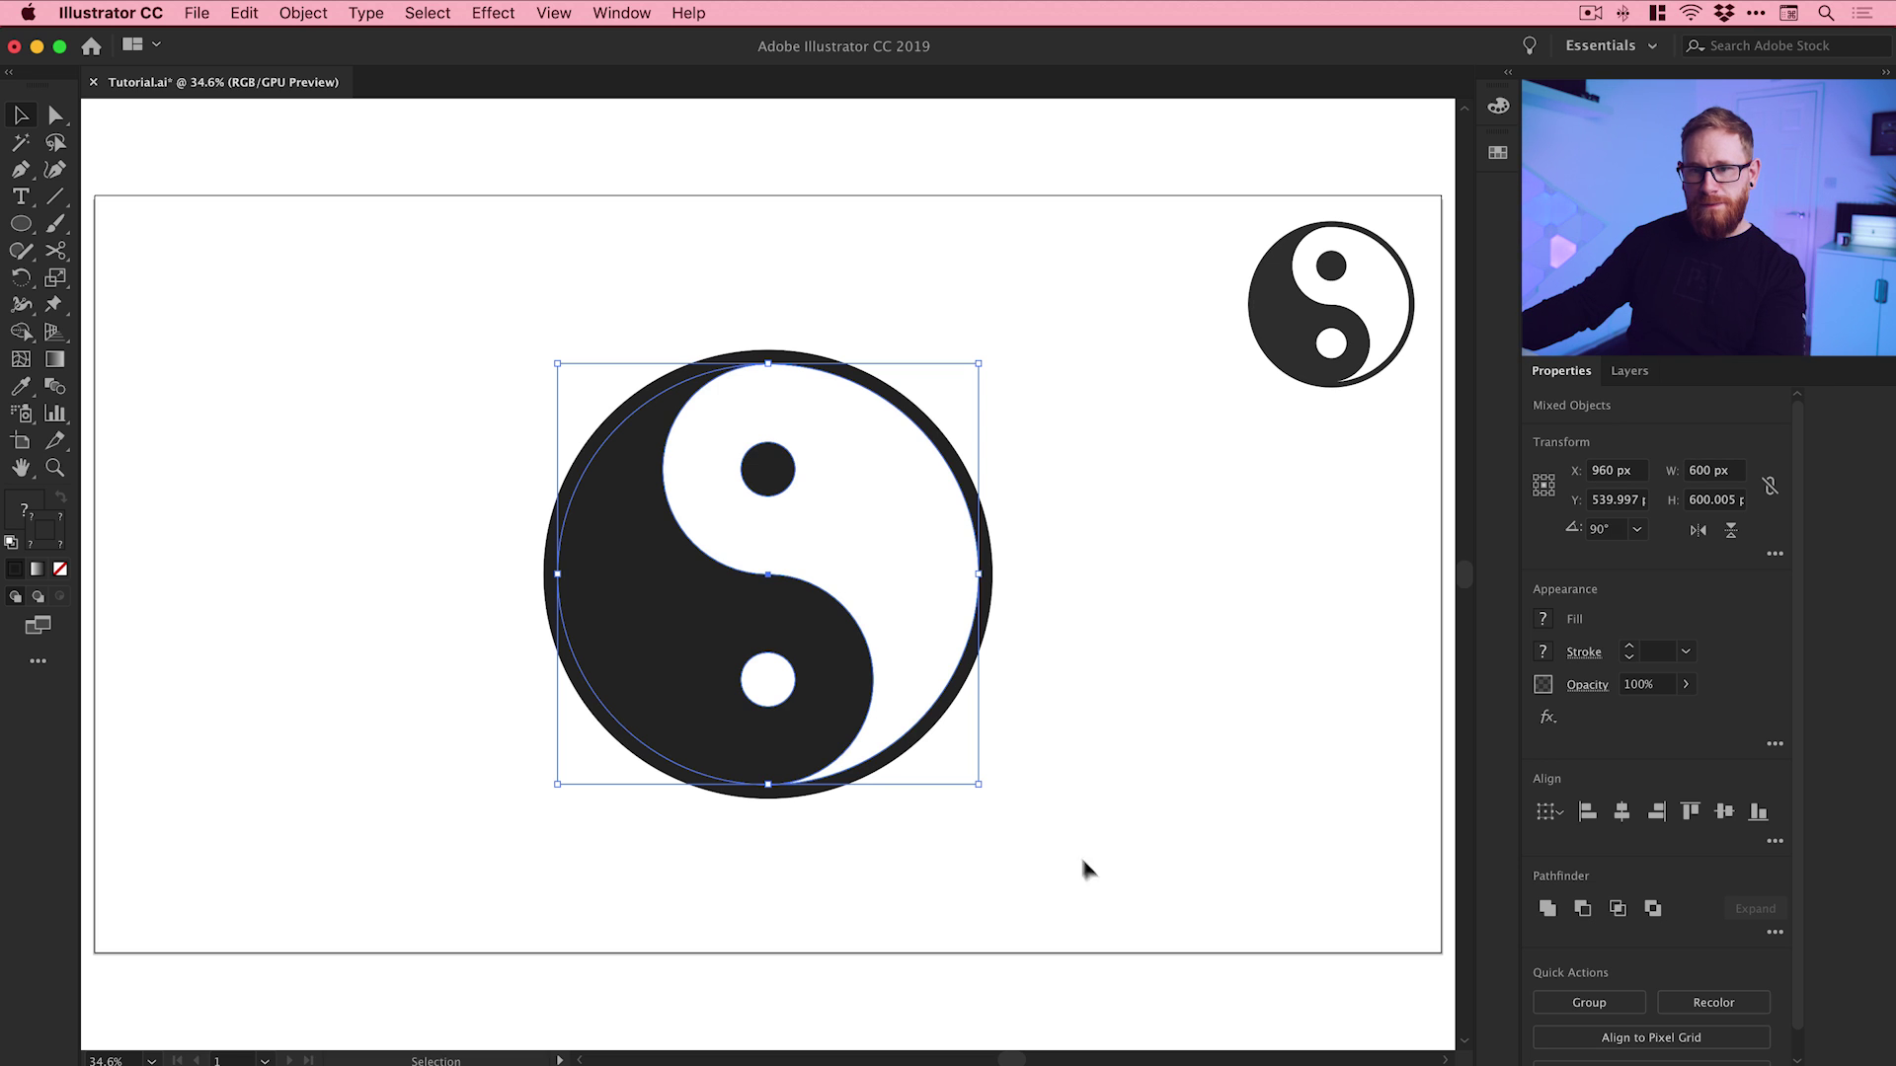
click(322, 10)
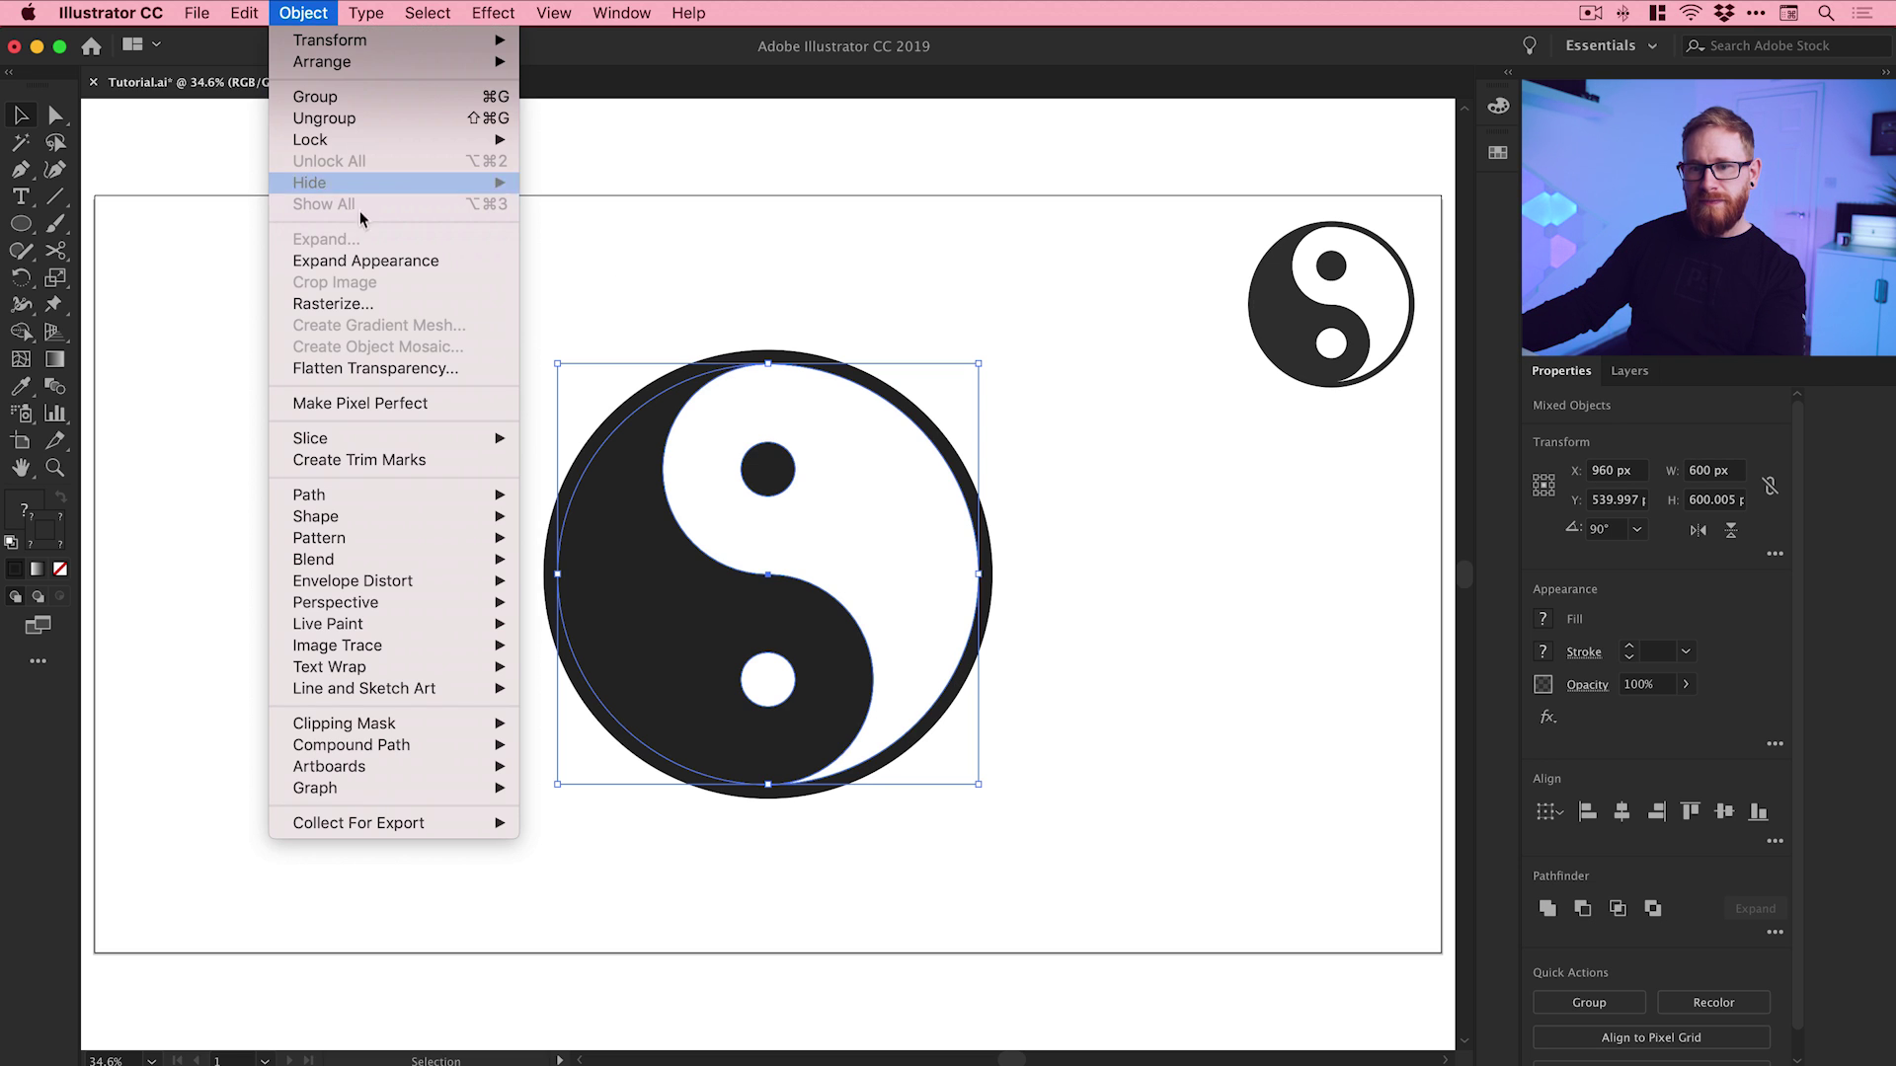
click(366, 261)
click(307, 10)
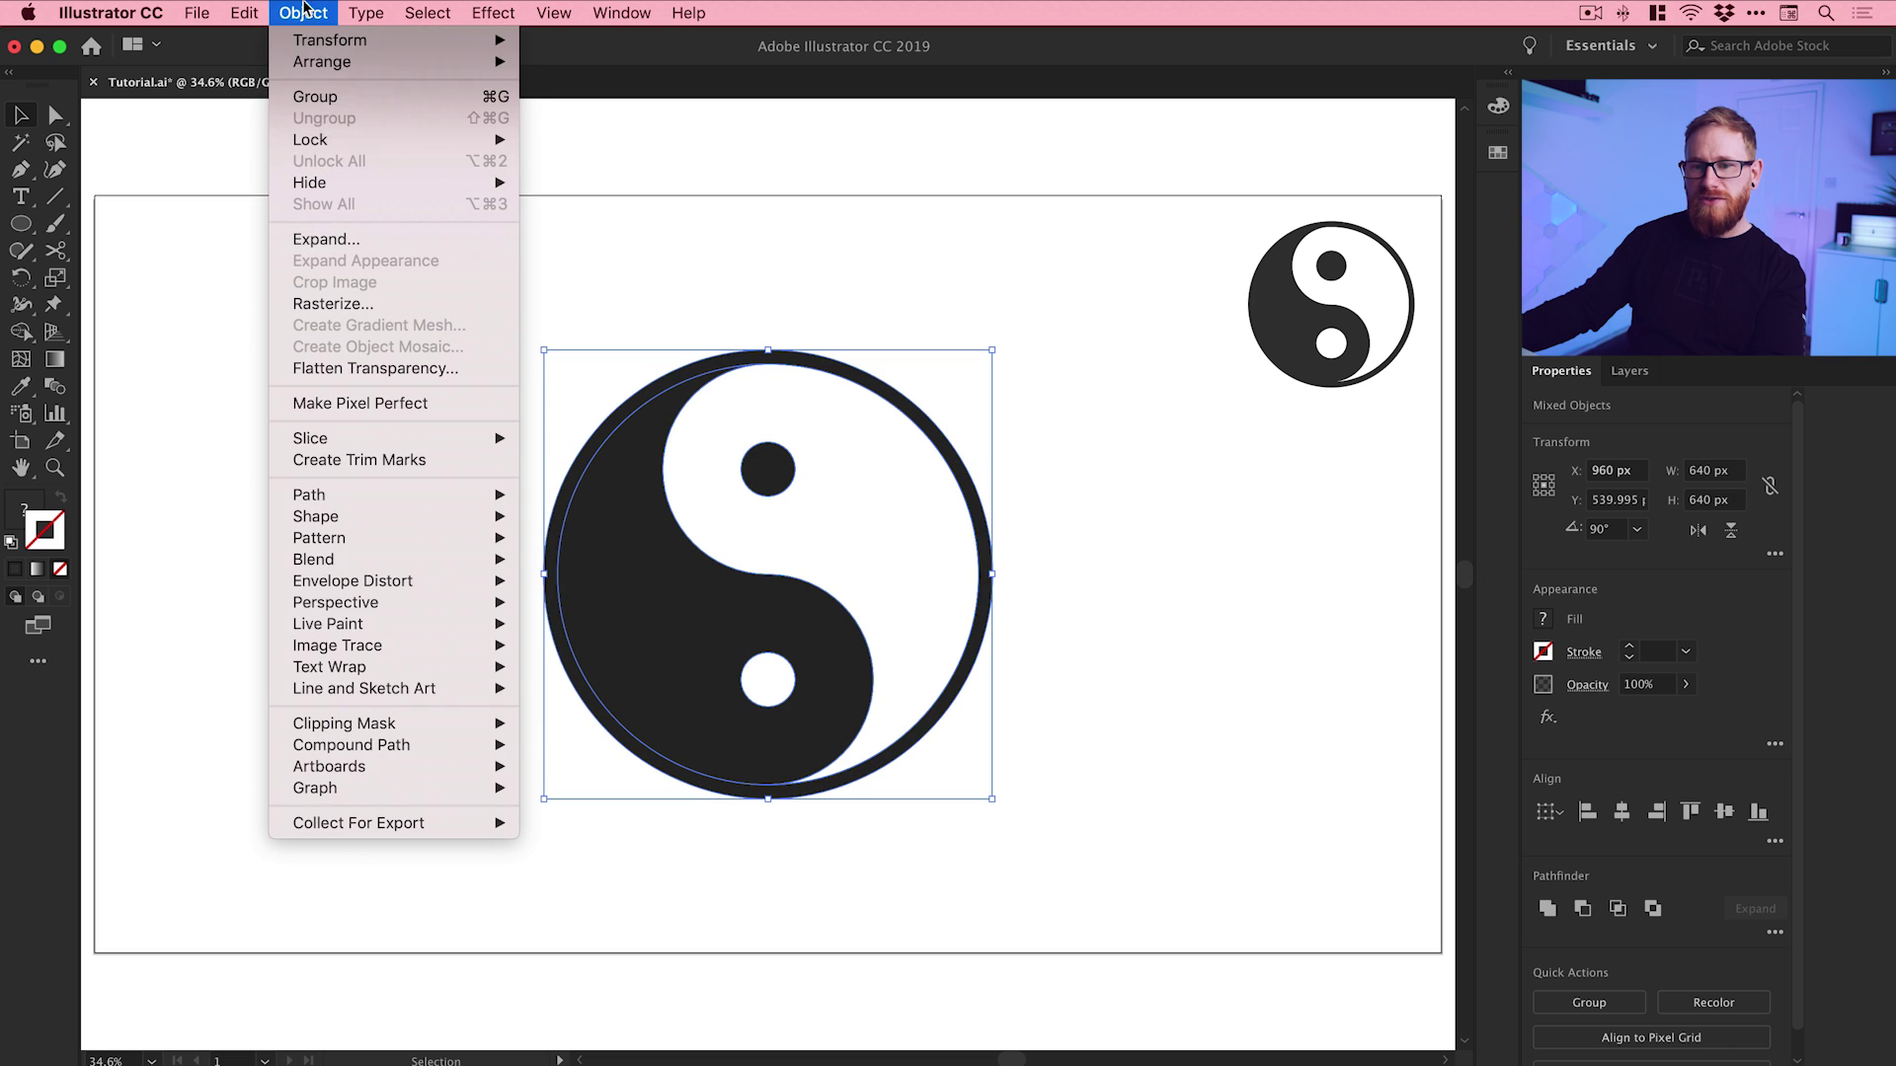
click(326, 239)
click(304, 12)
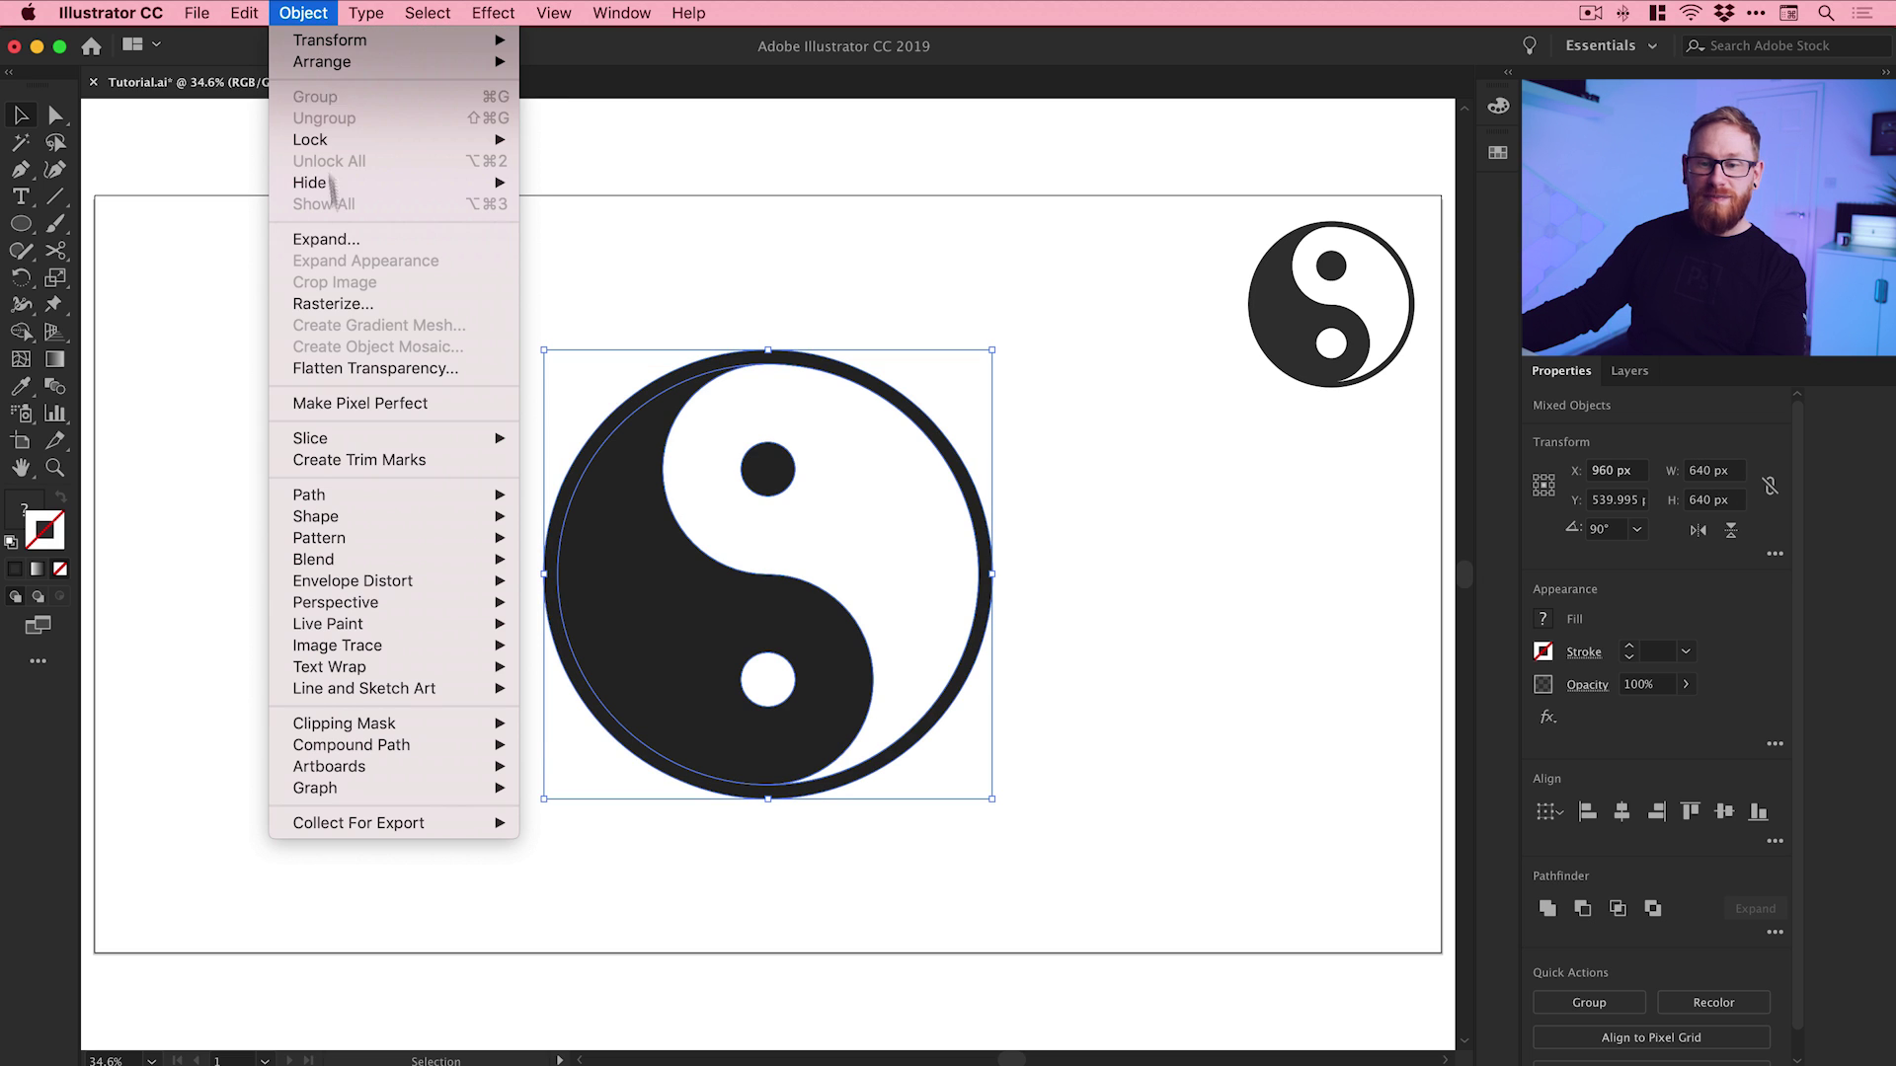
click(334, 239)
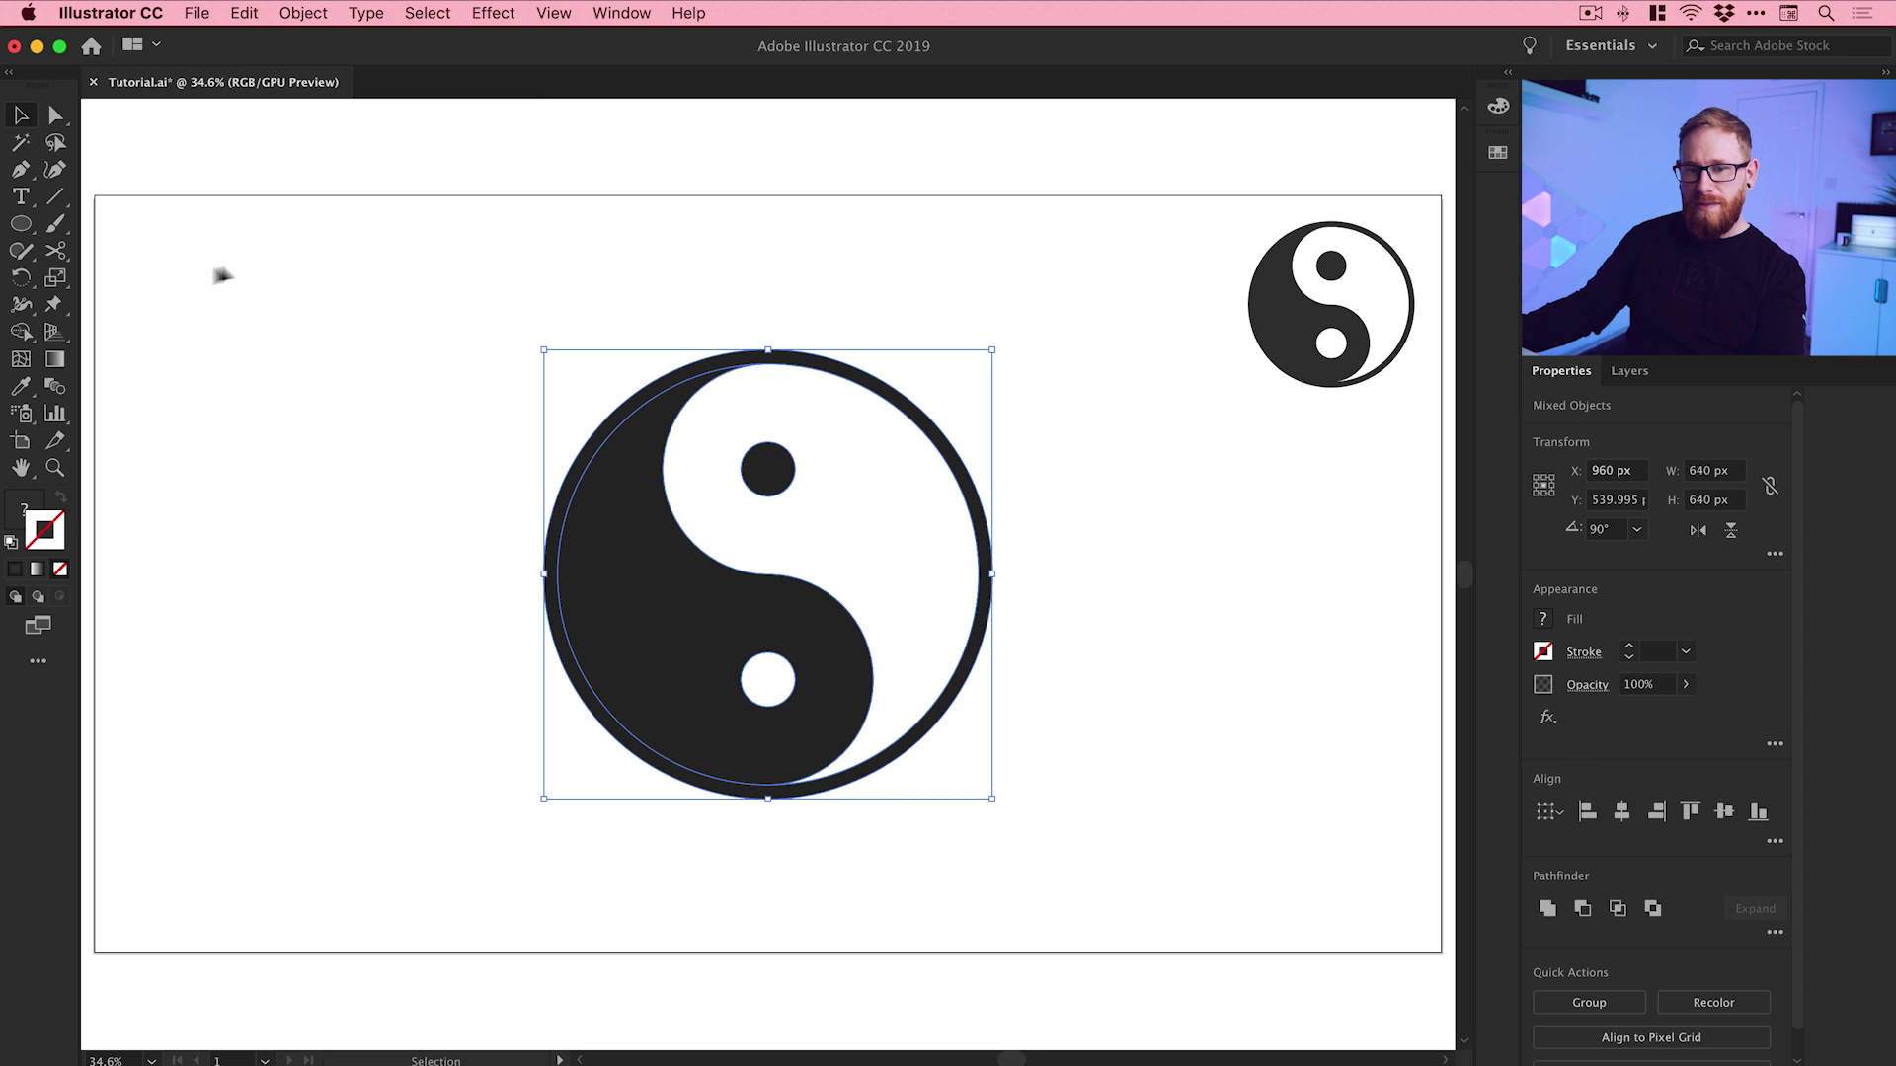
- Merge the outer ring with the dark body using Shape Builder, then delete the merged shape
click(21, 331)
mouse_move(694, 383)
mouse_down()
mouse_move(720, 394)
mouse_move(649, 426)
mouse_up()
drag(581, 483, 580, 527)
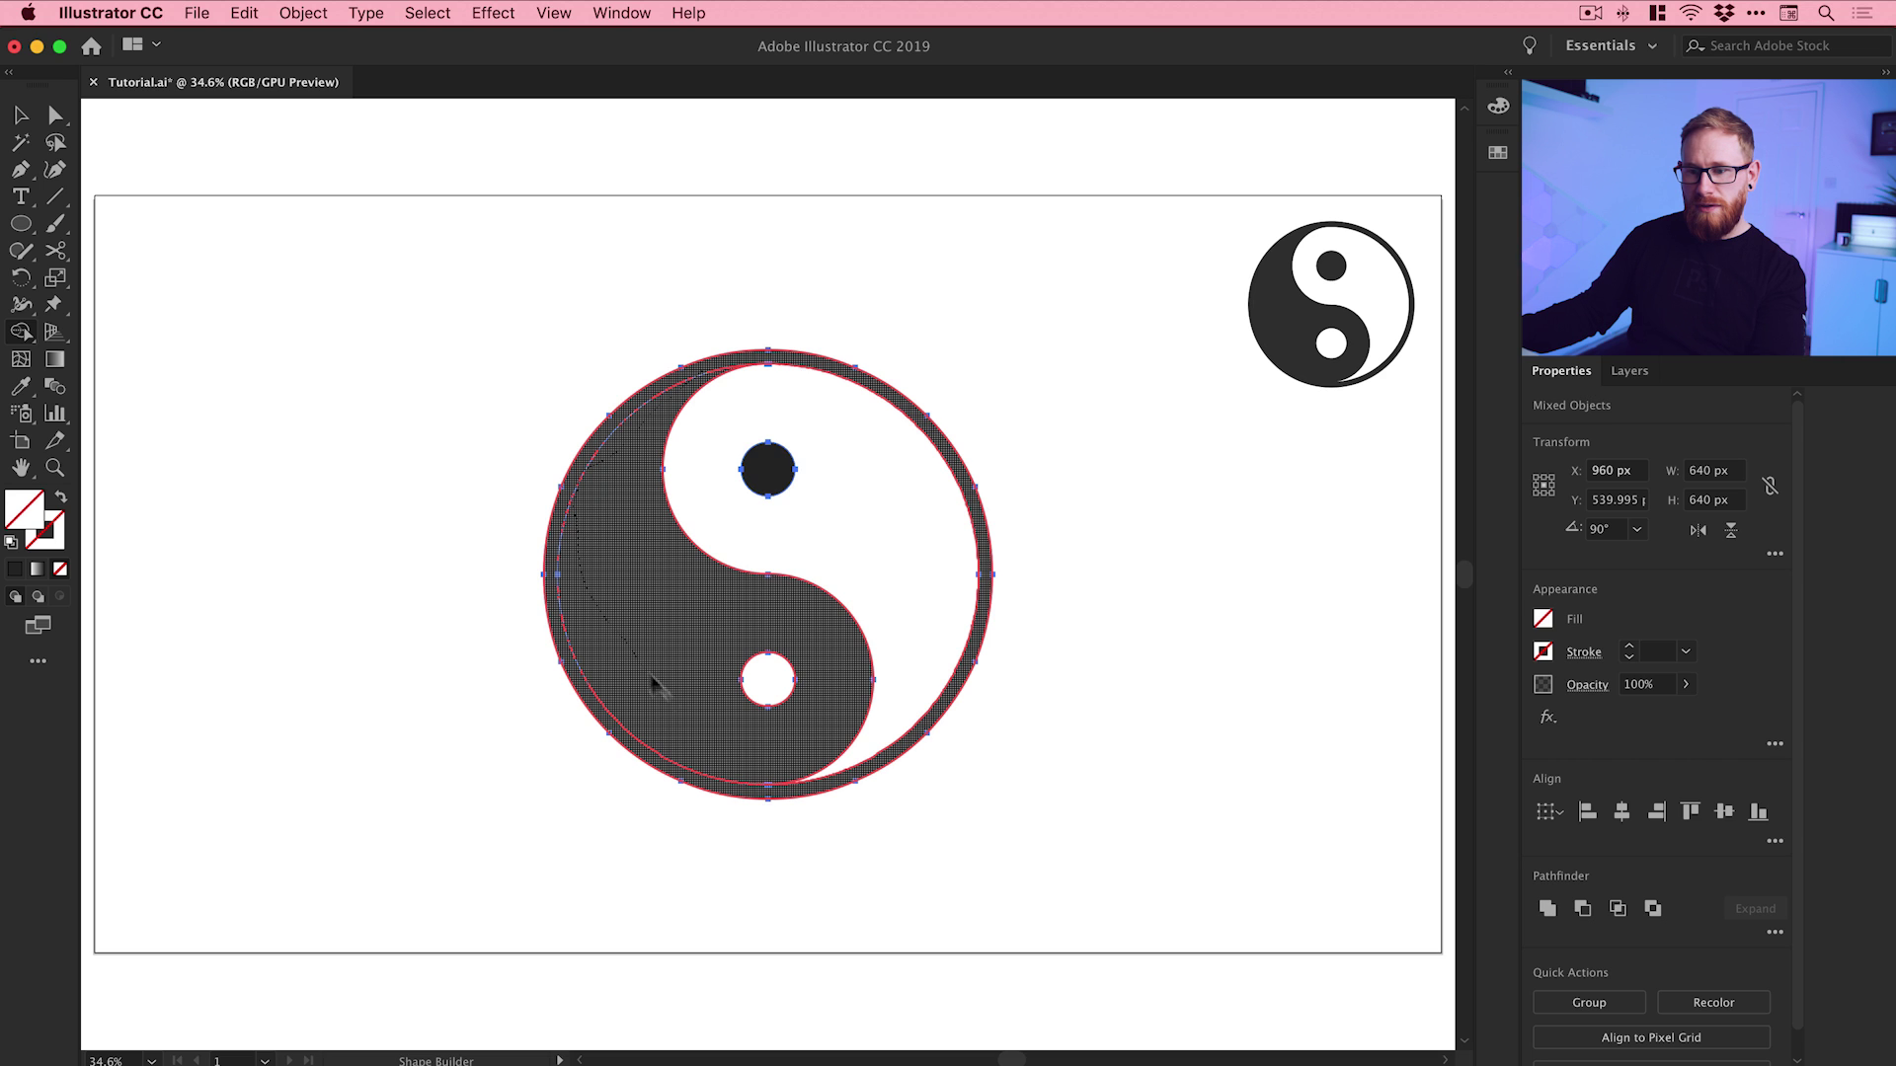
drag(707, 786, 707, 787)
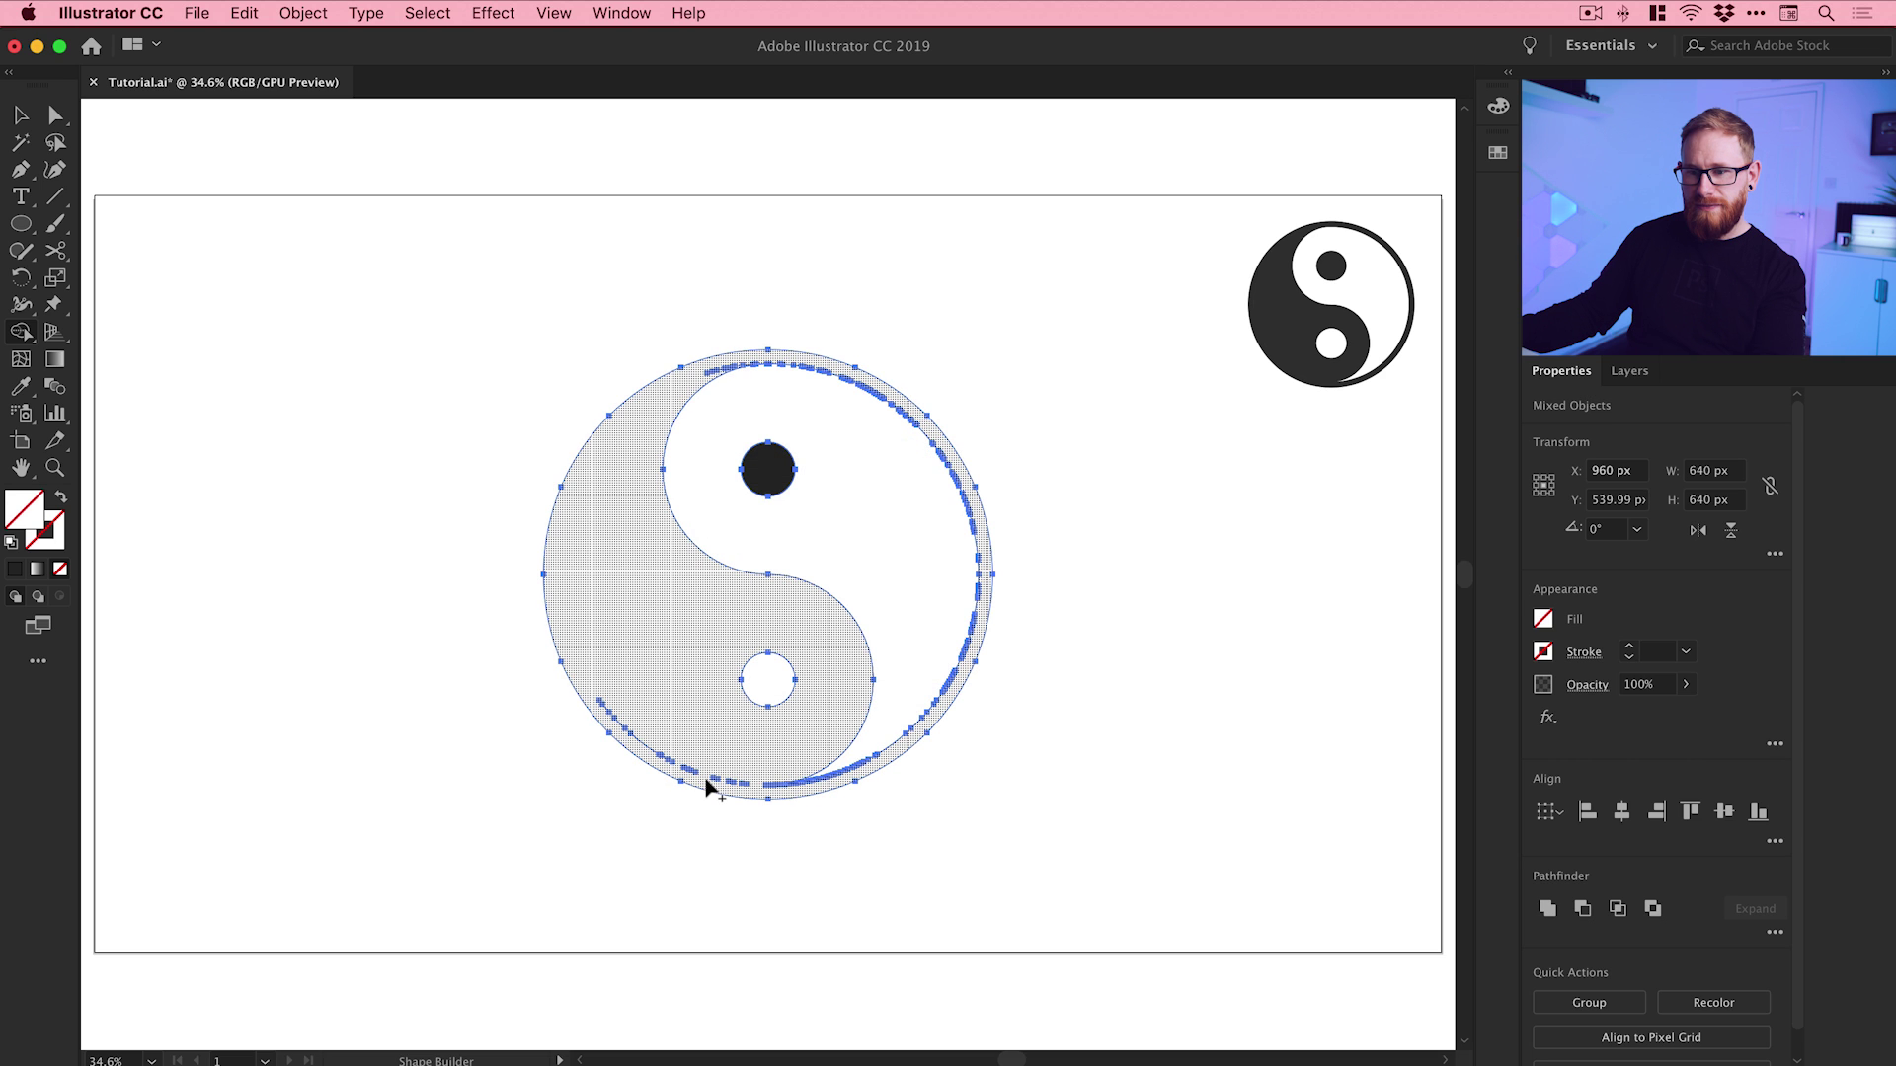
key(v)
key(Delete)
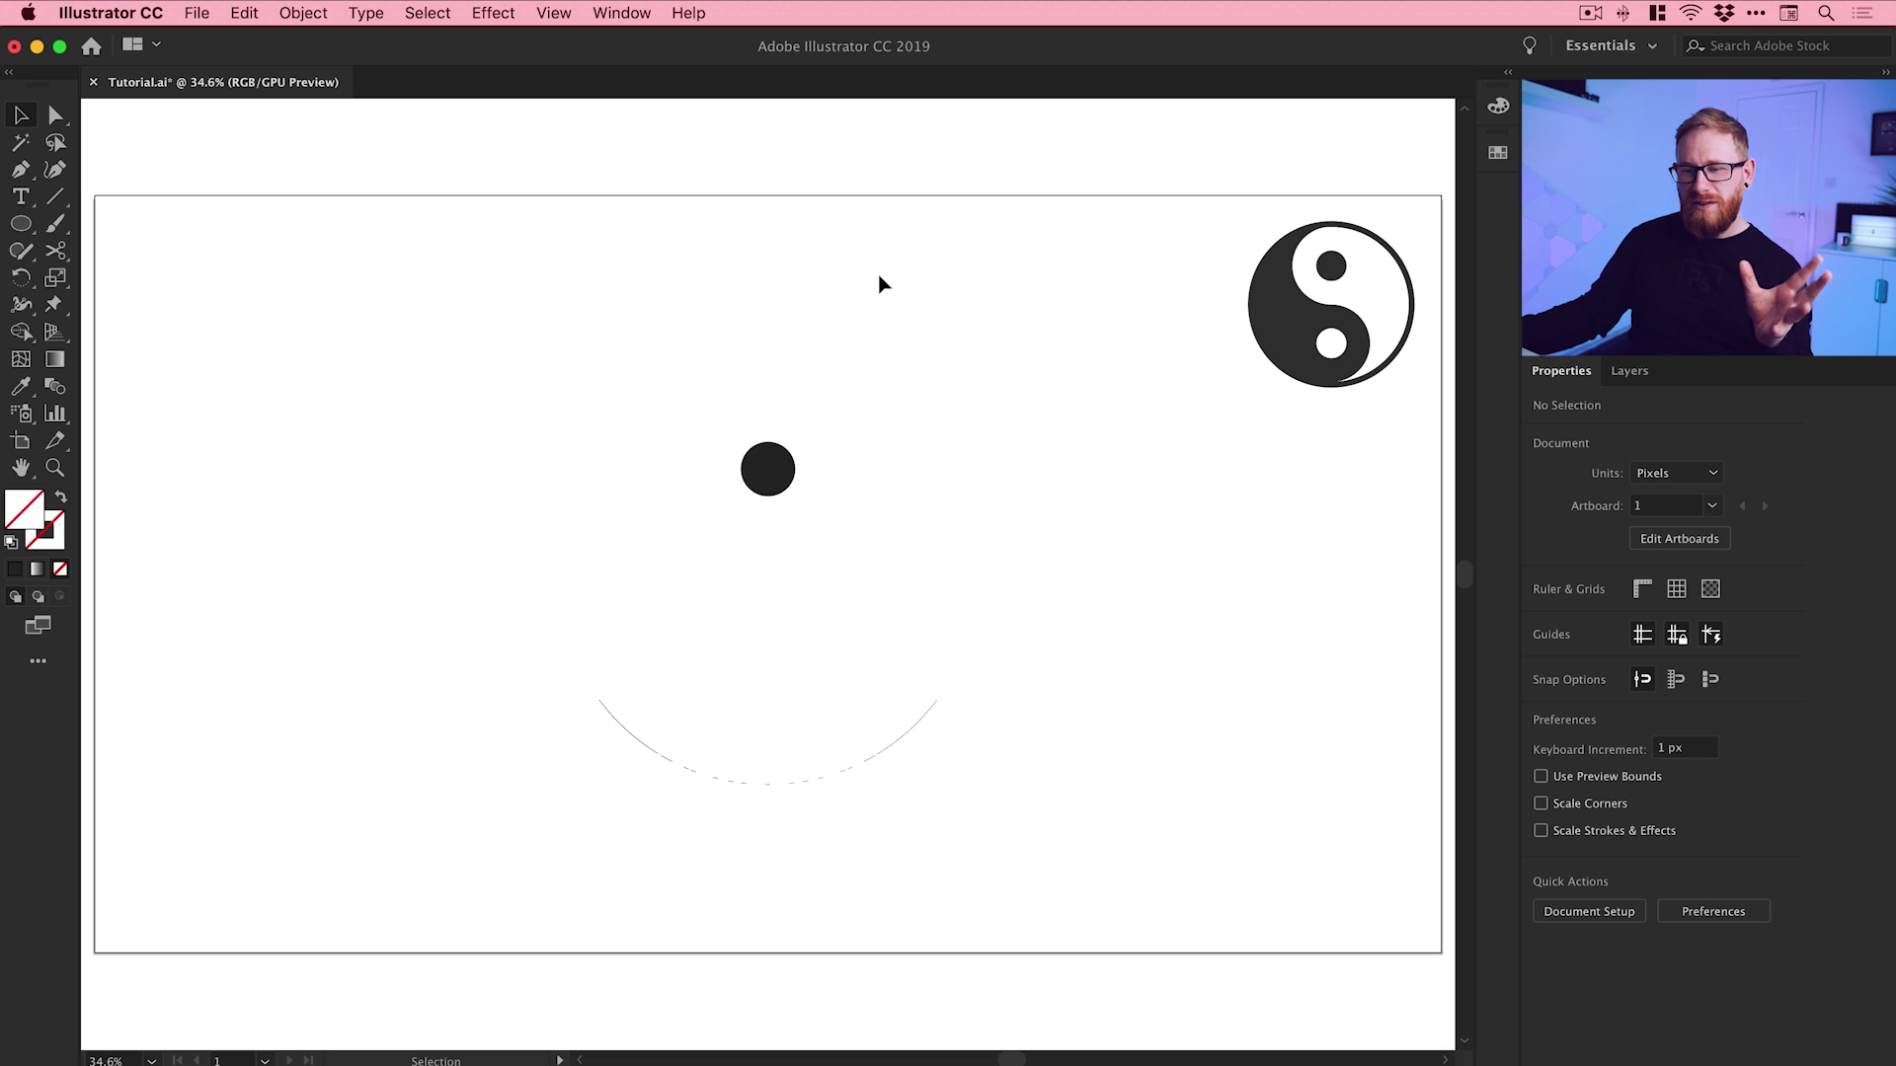
- Fill the yin-yang compound path with black and inspect it zoomed in Outline view
click(666, 508)
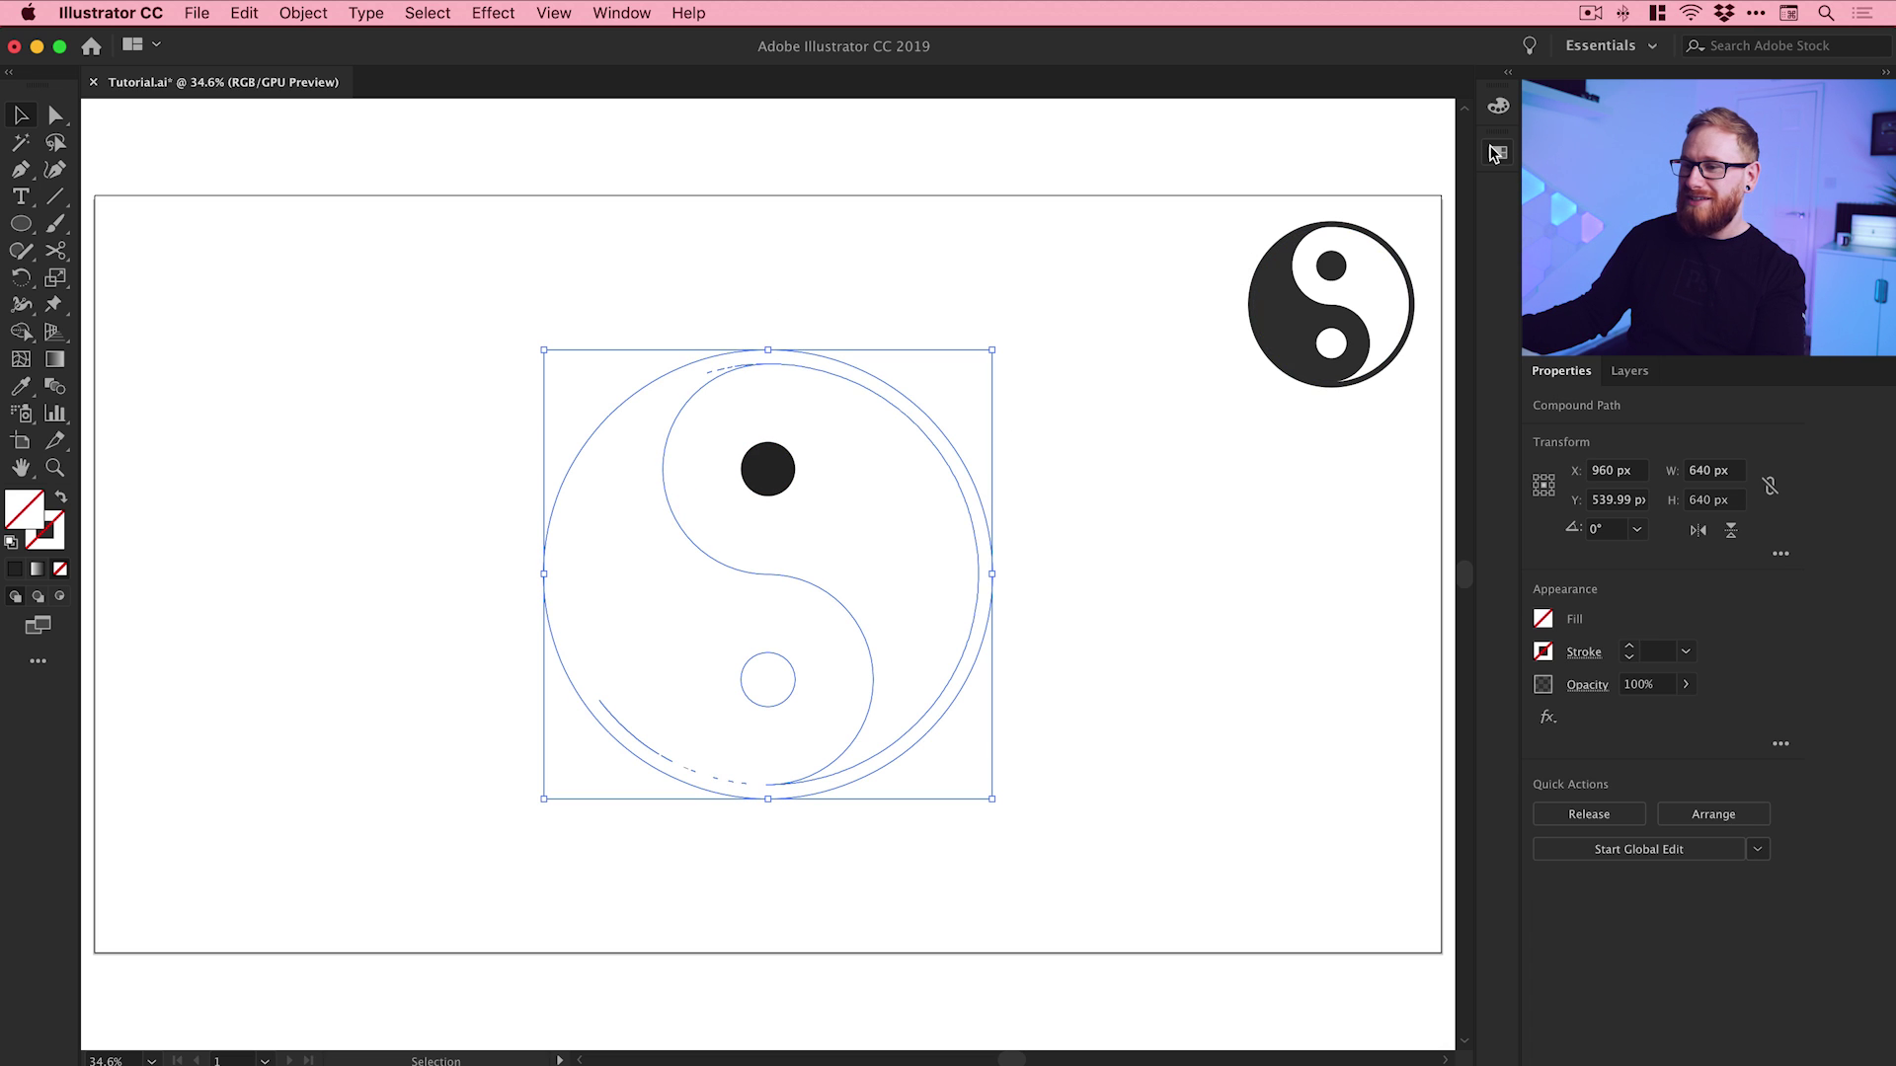
click(1497, 153)
click(1281, 213)
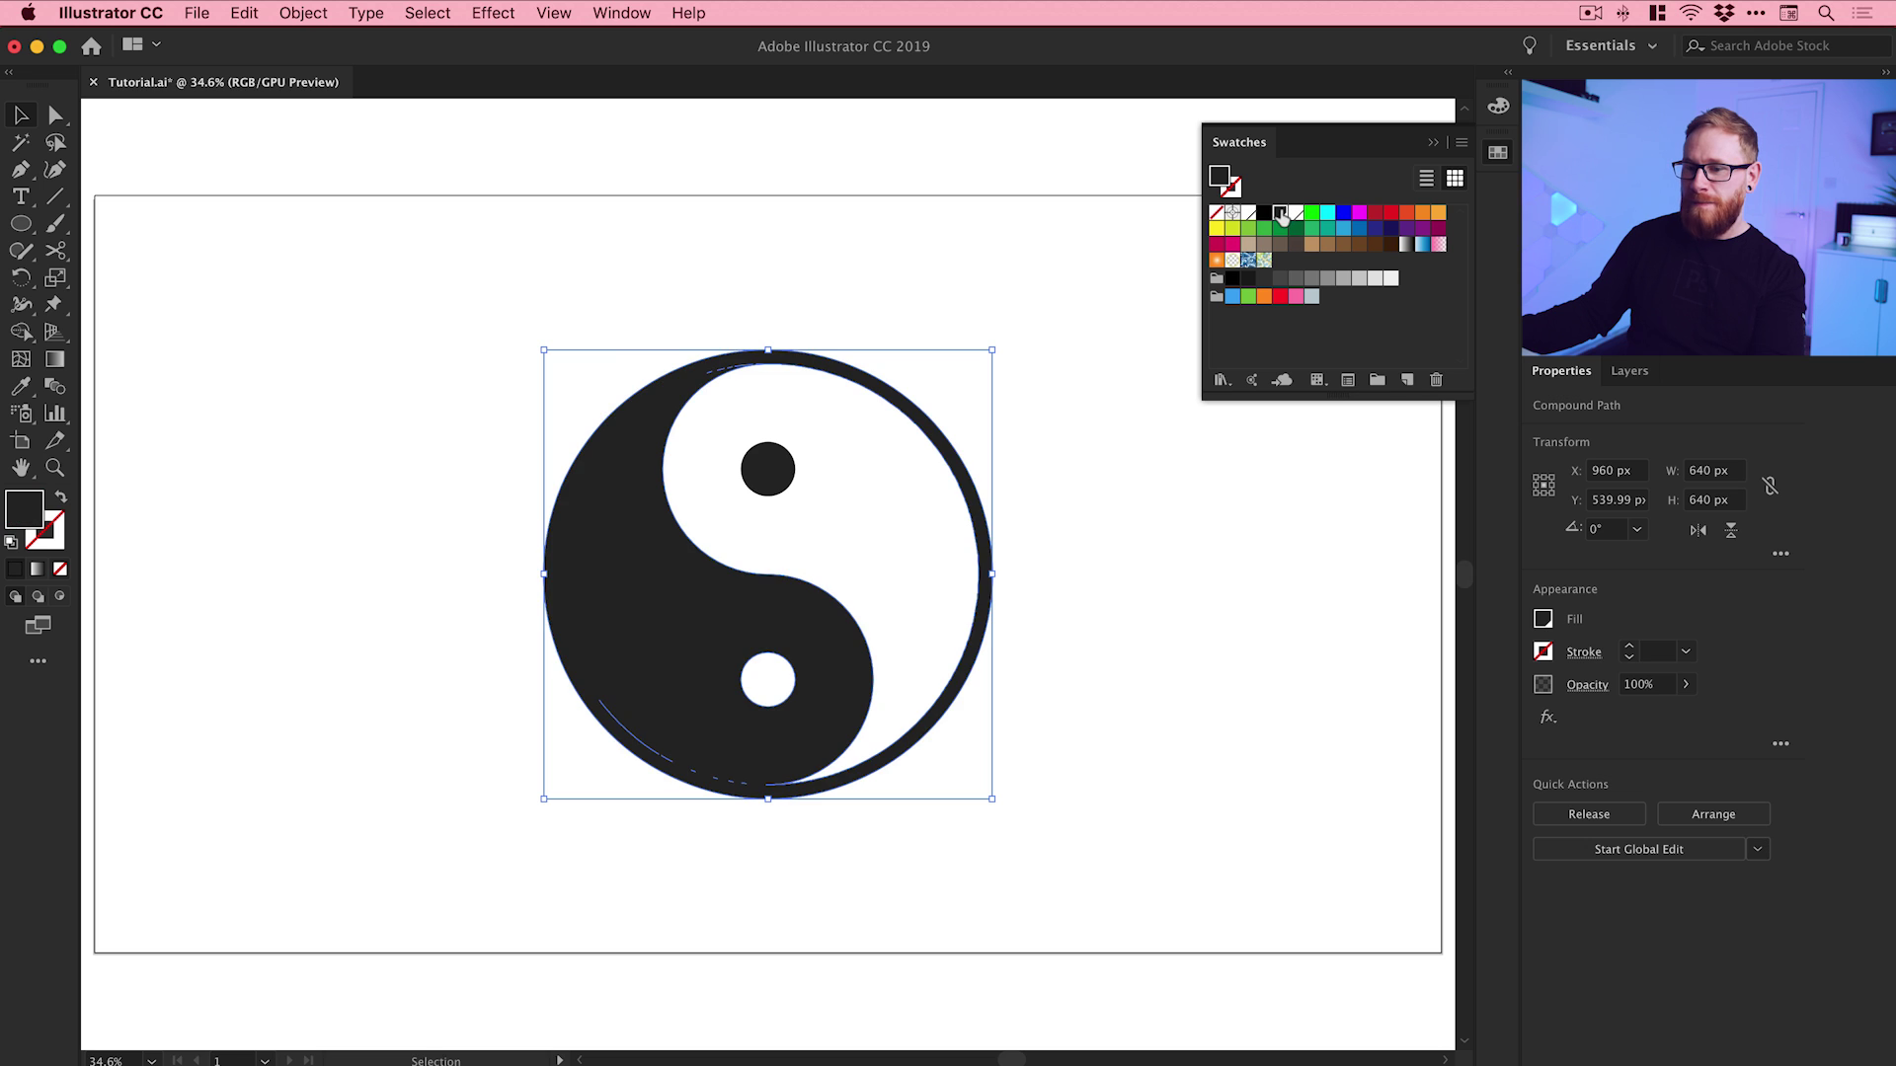
click(1497, 153)
click(948, 241)
key(z)
click(748, 569)
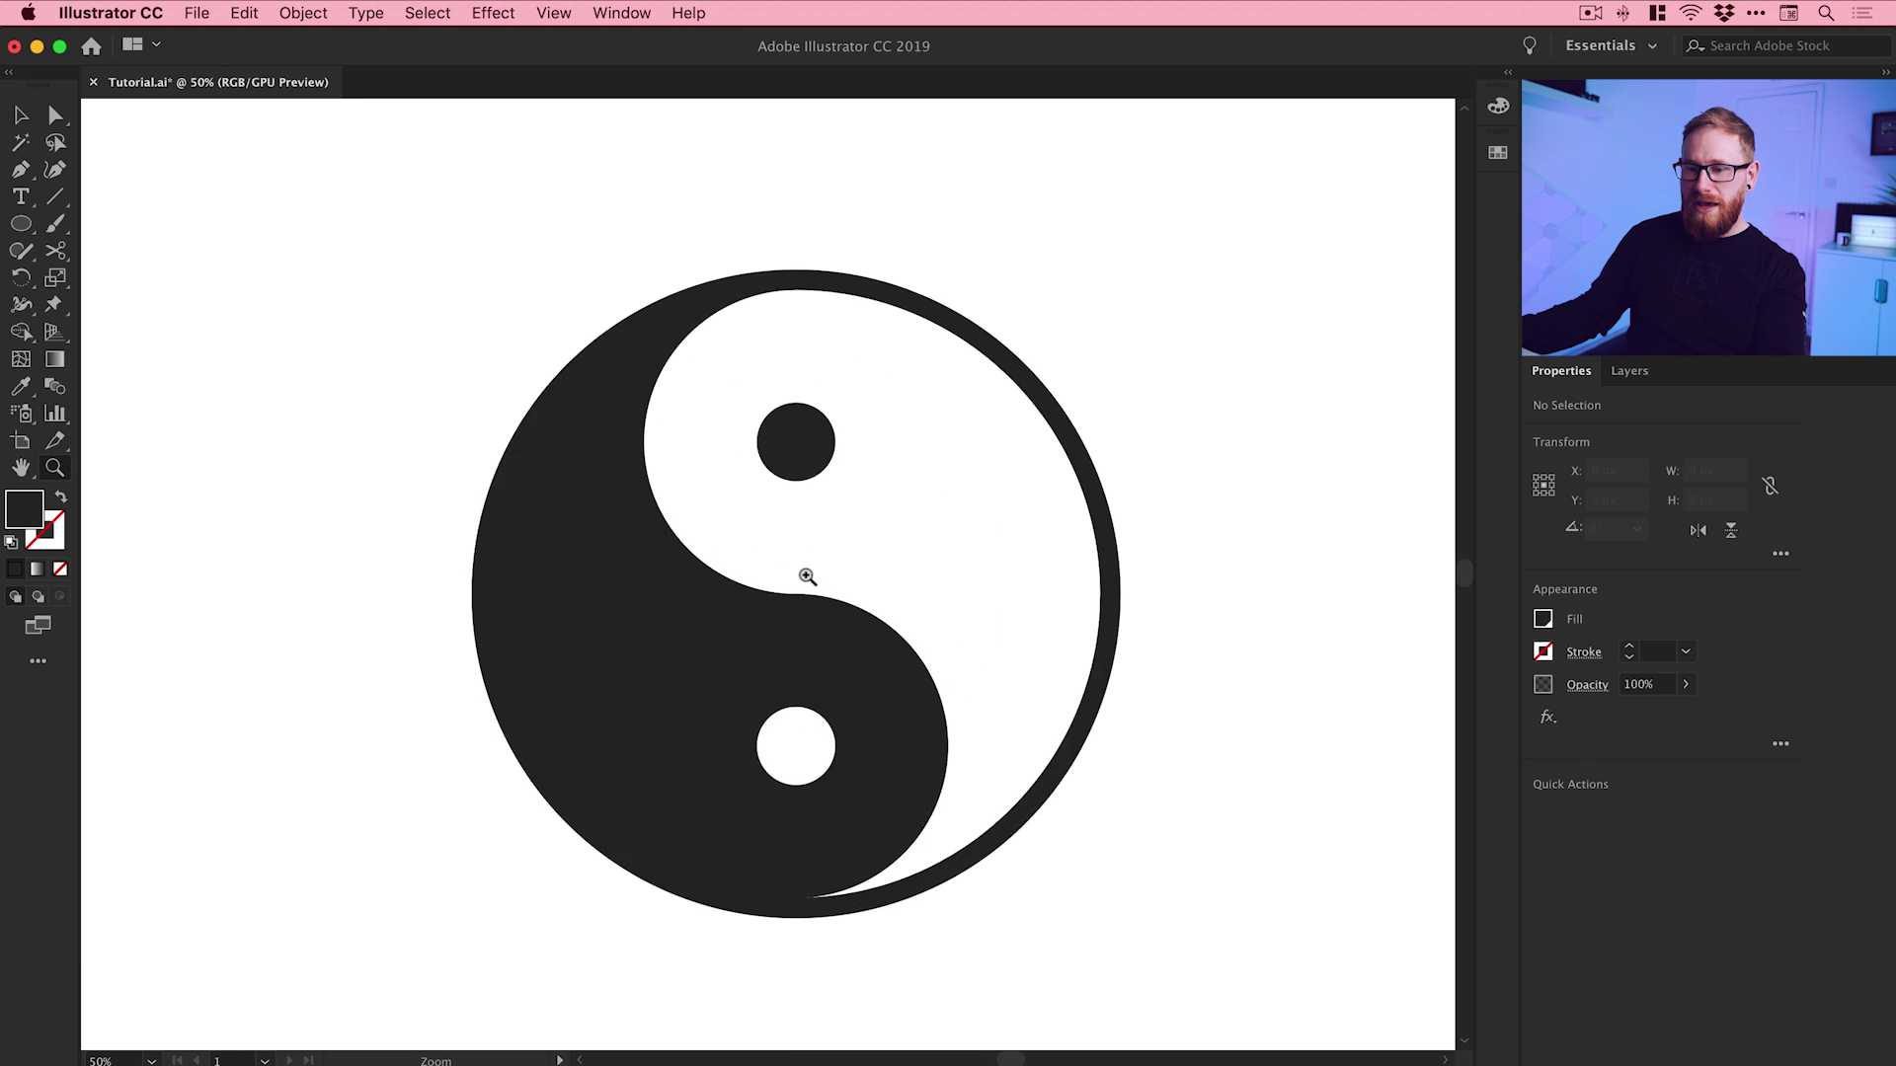
click(807, 577)
key(v)
key(super+y)
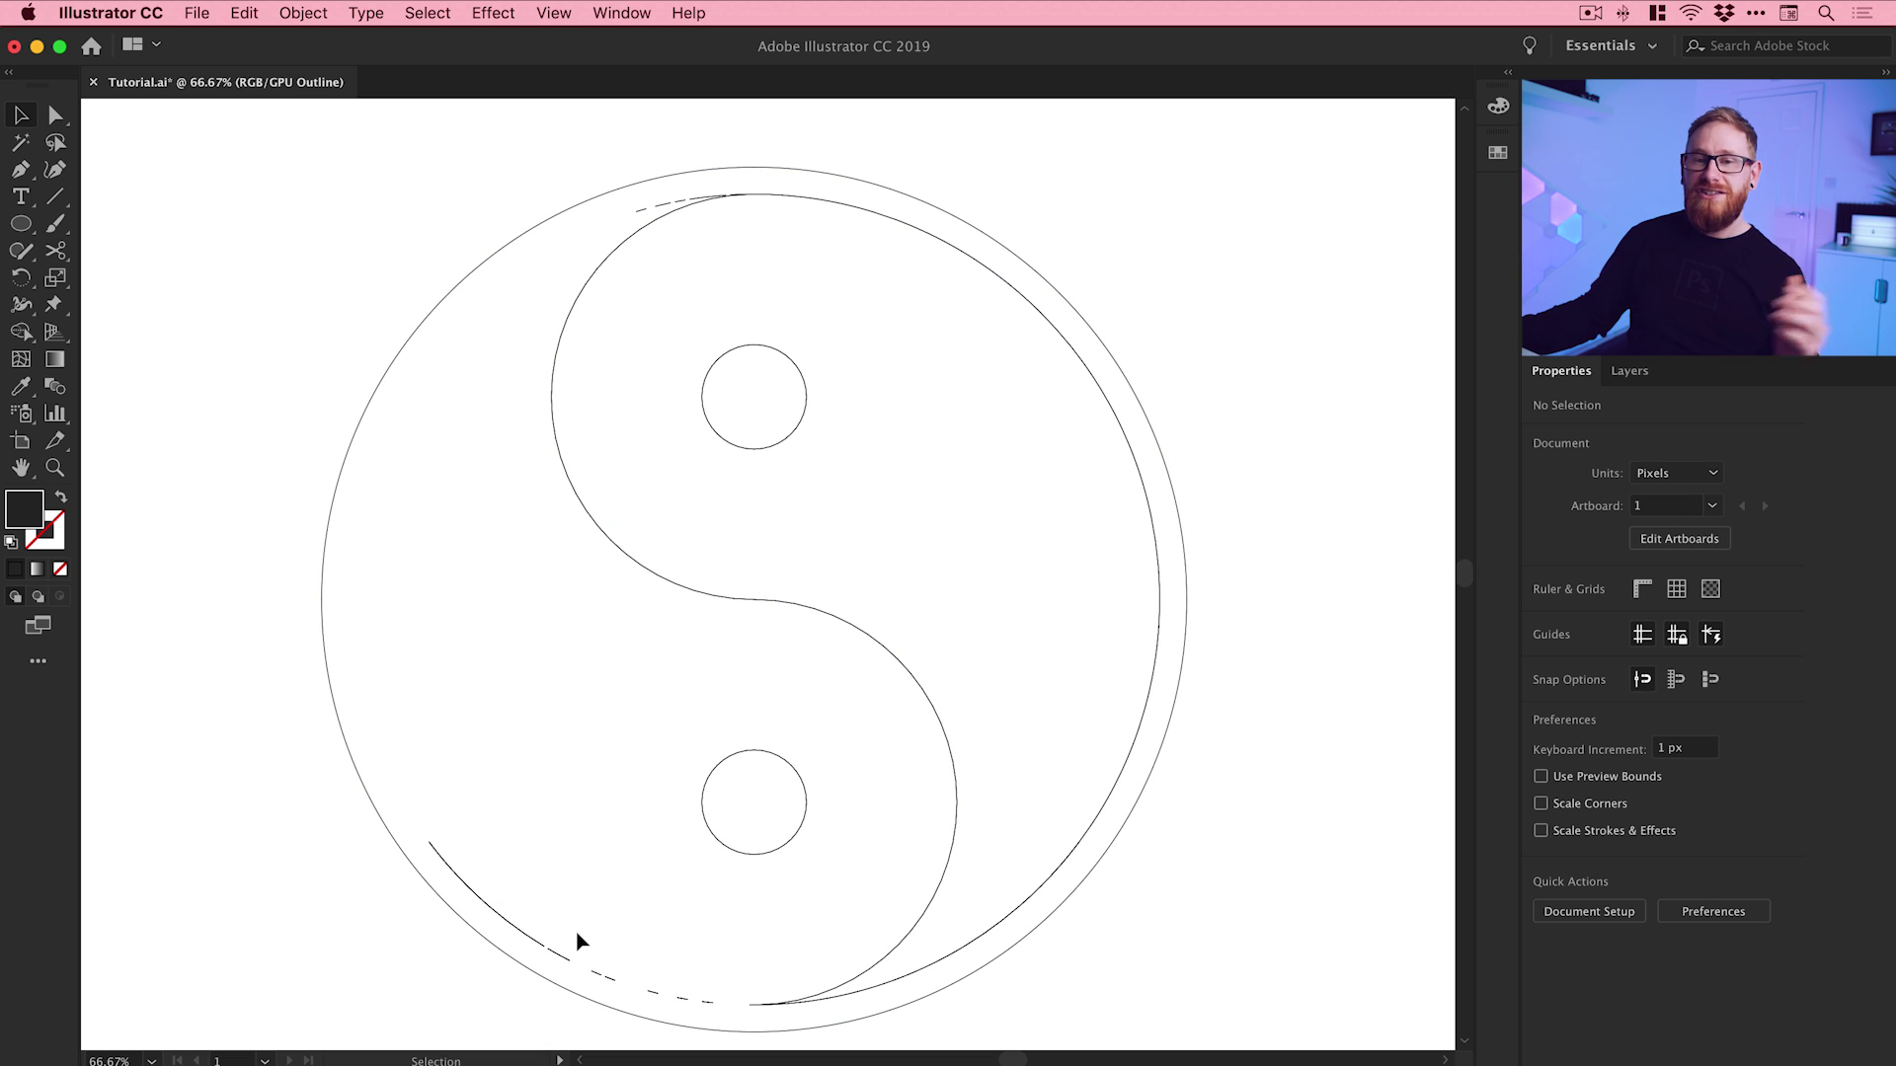
- Lasso the stray anchors on the lower-left arc and delete them
click(54, 142)
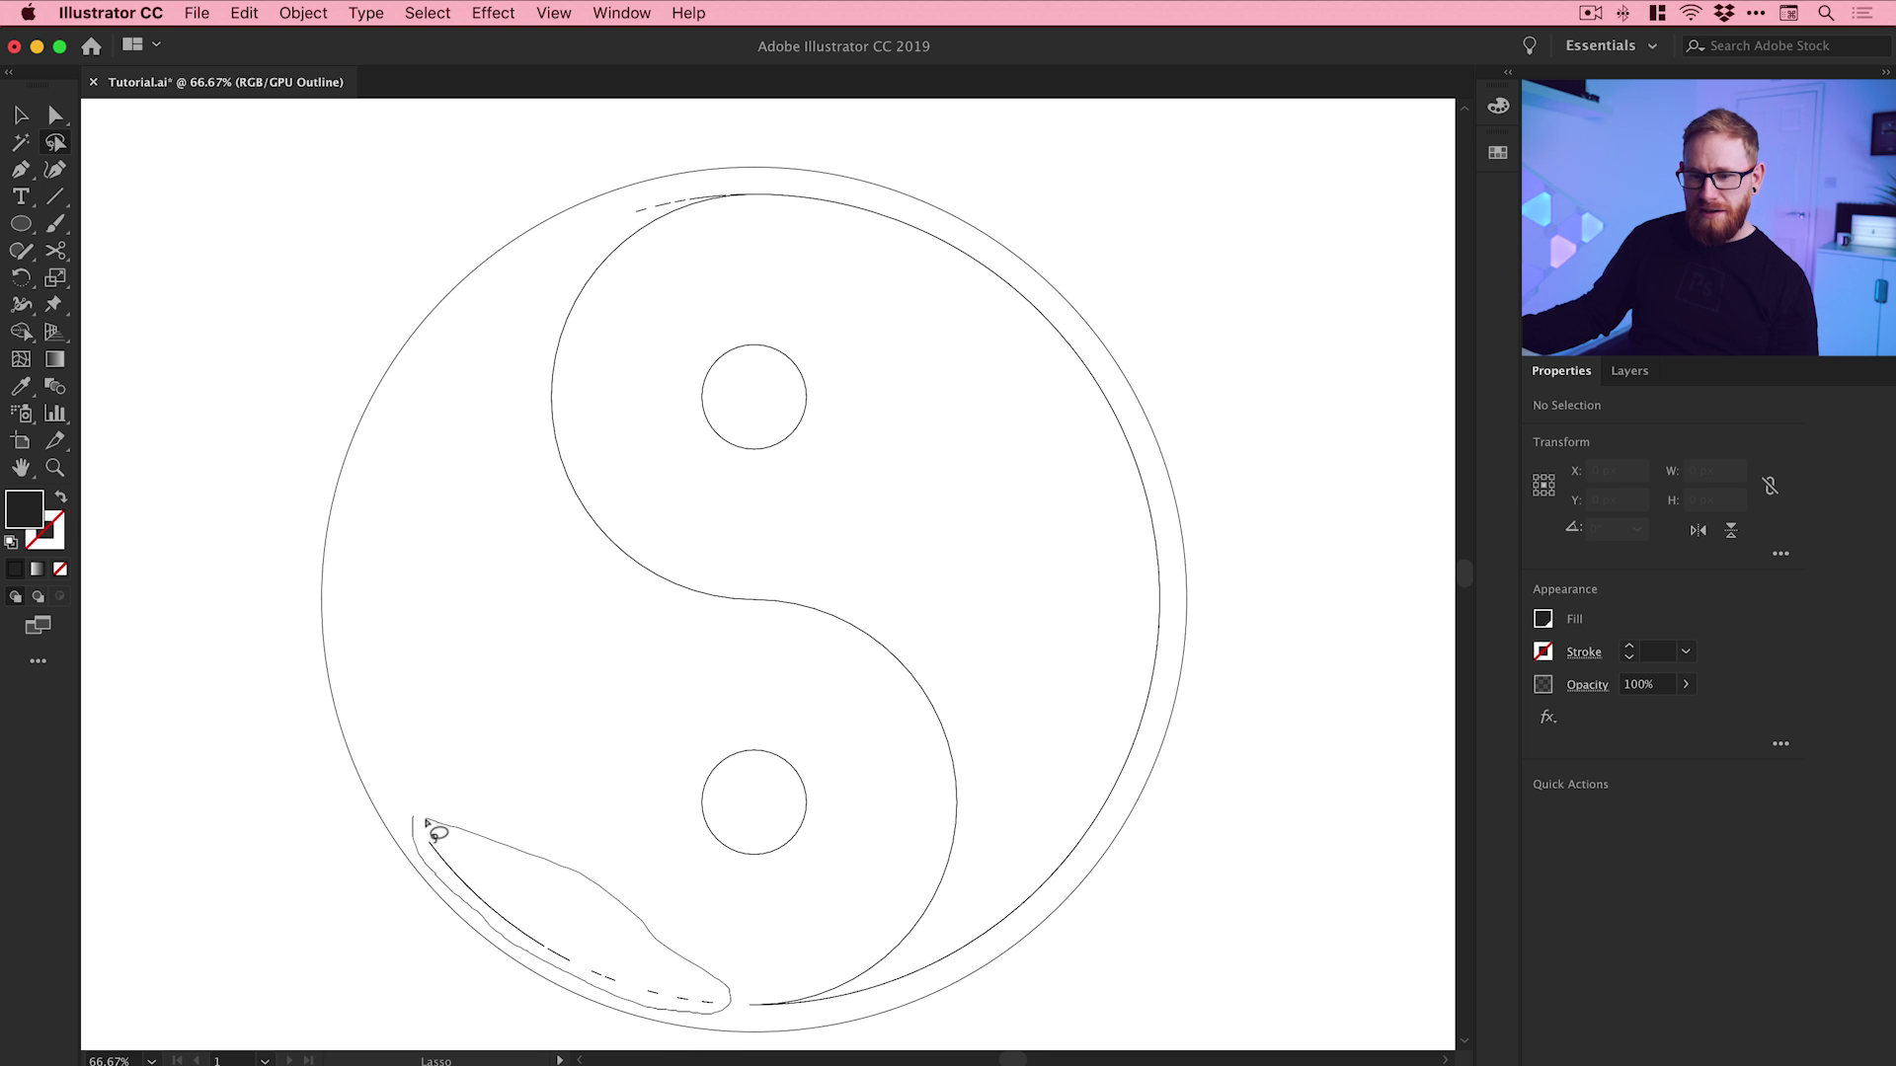
drag(430, 831, 427, 829)
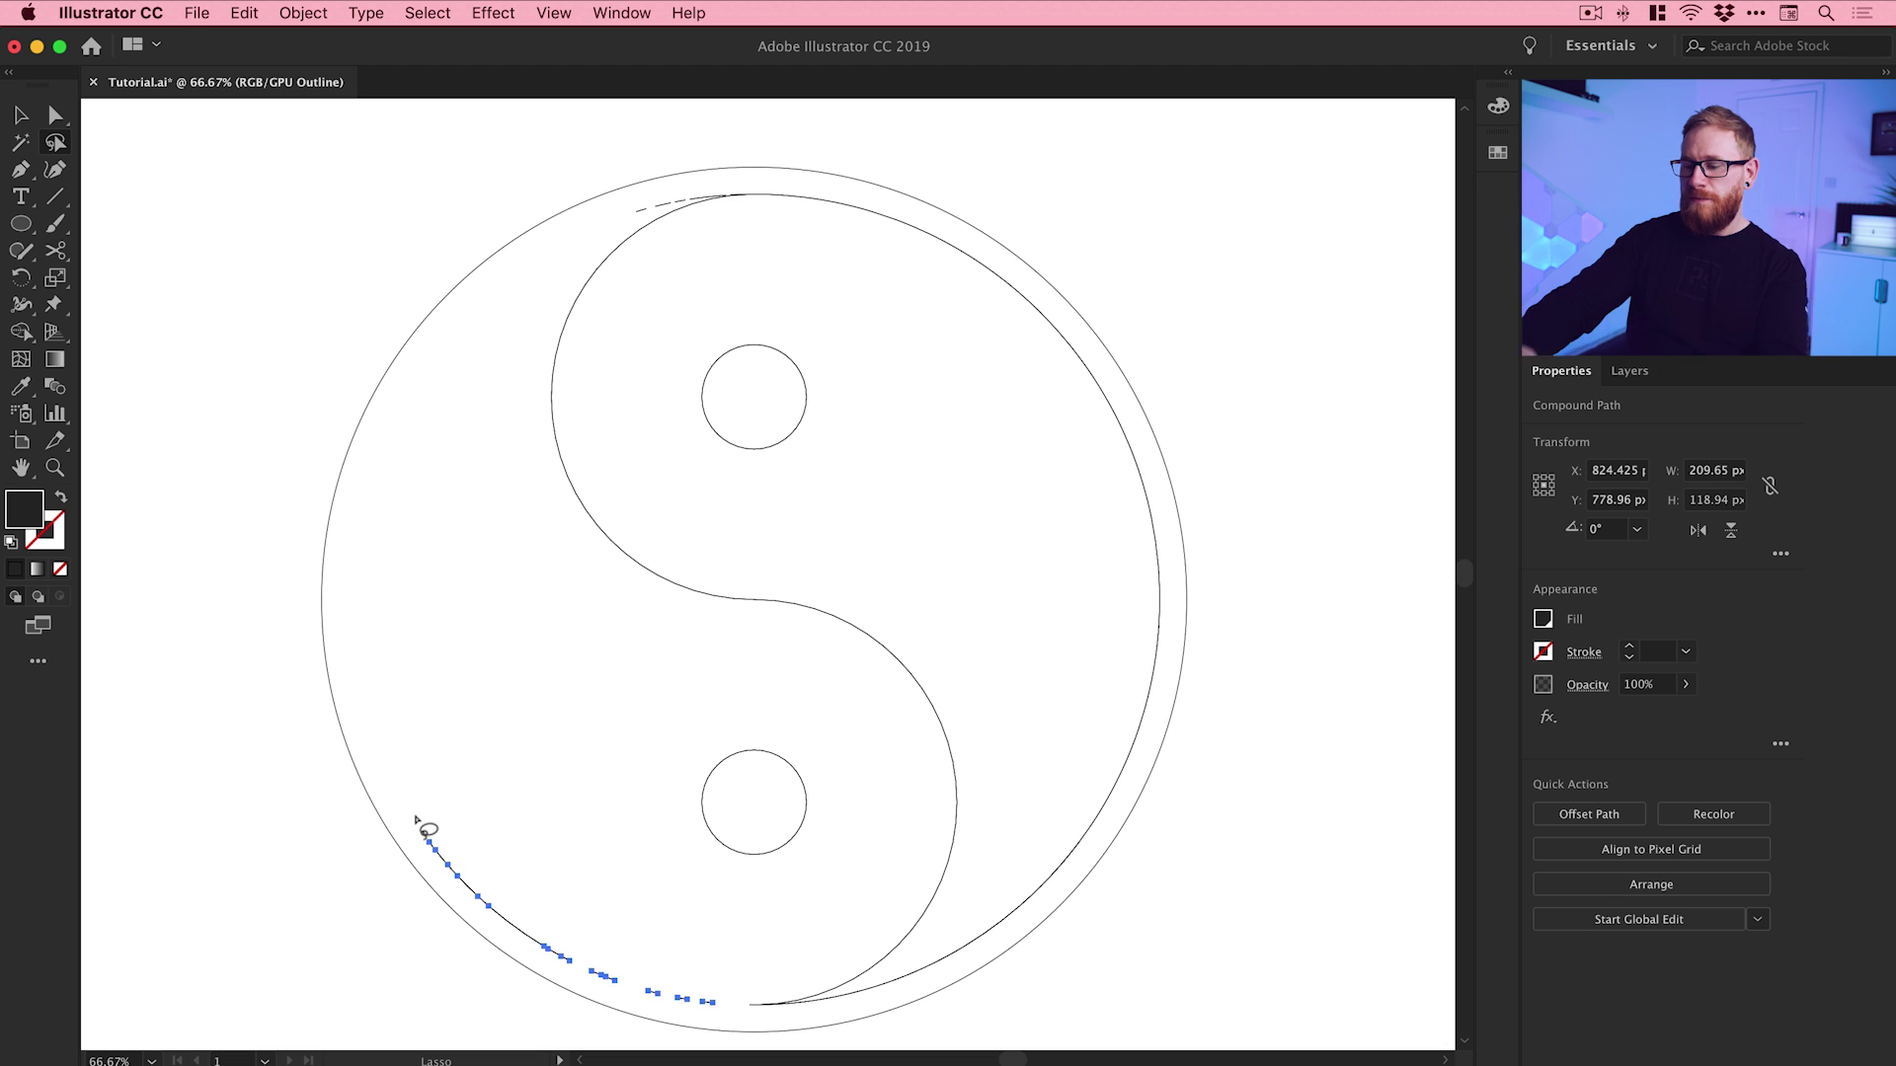
key(Delete)
- Delete the four stray dashed segments along the top edge, then return to Preview with the artboard fitted
scroll(651, 415, up, 3)
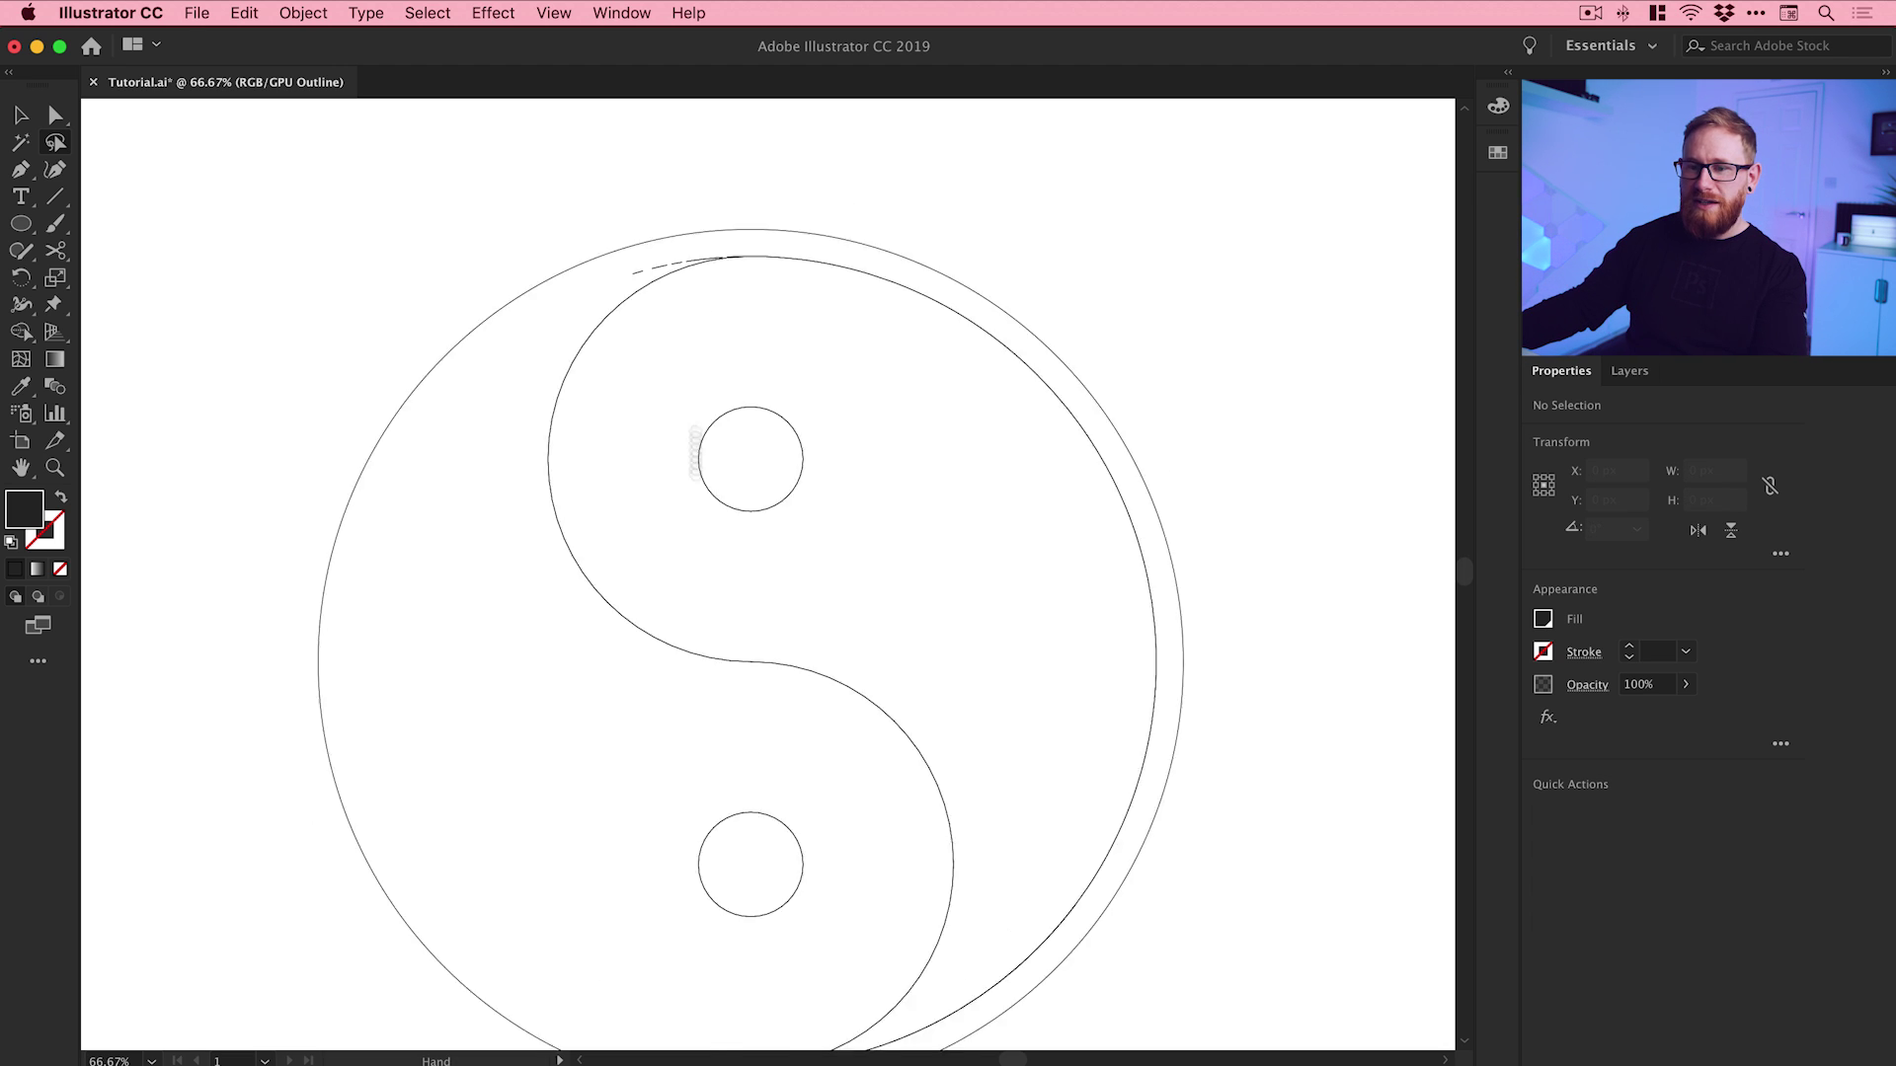
key(z)
mouse_move(647, 389)
mouse_down()
mouse_move(691, 481)
mouse_move(834, 596)
mouse_up()
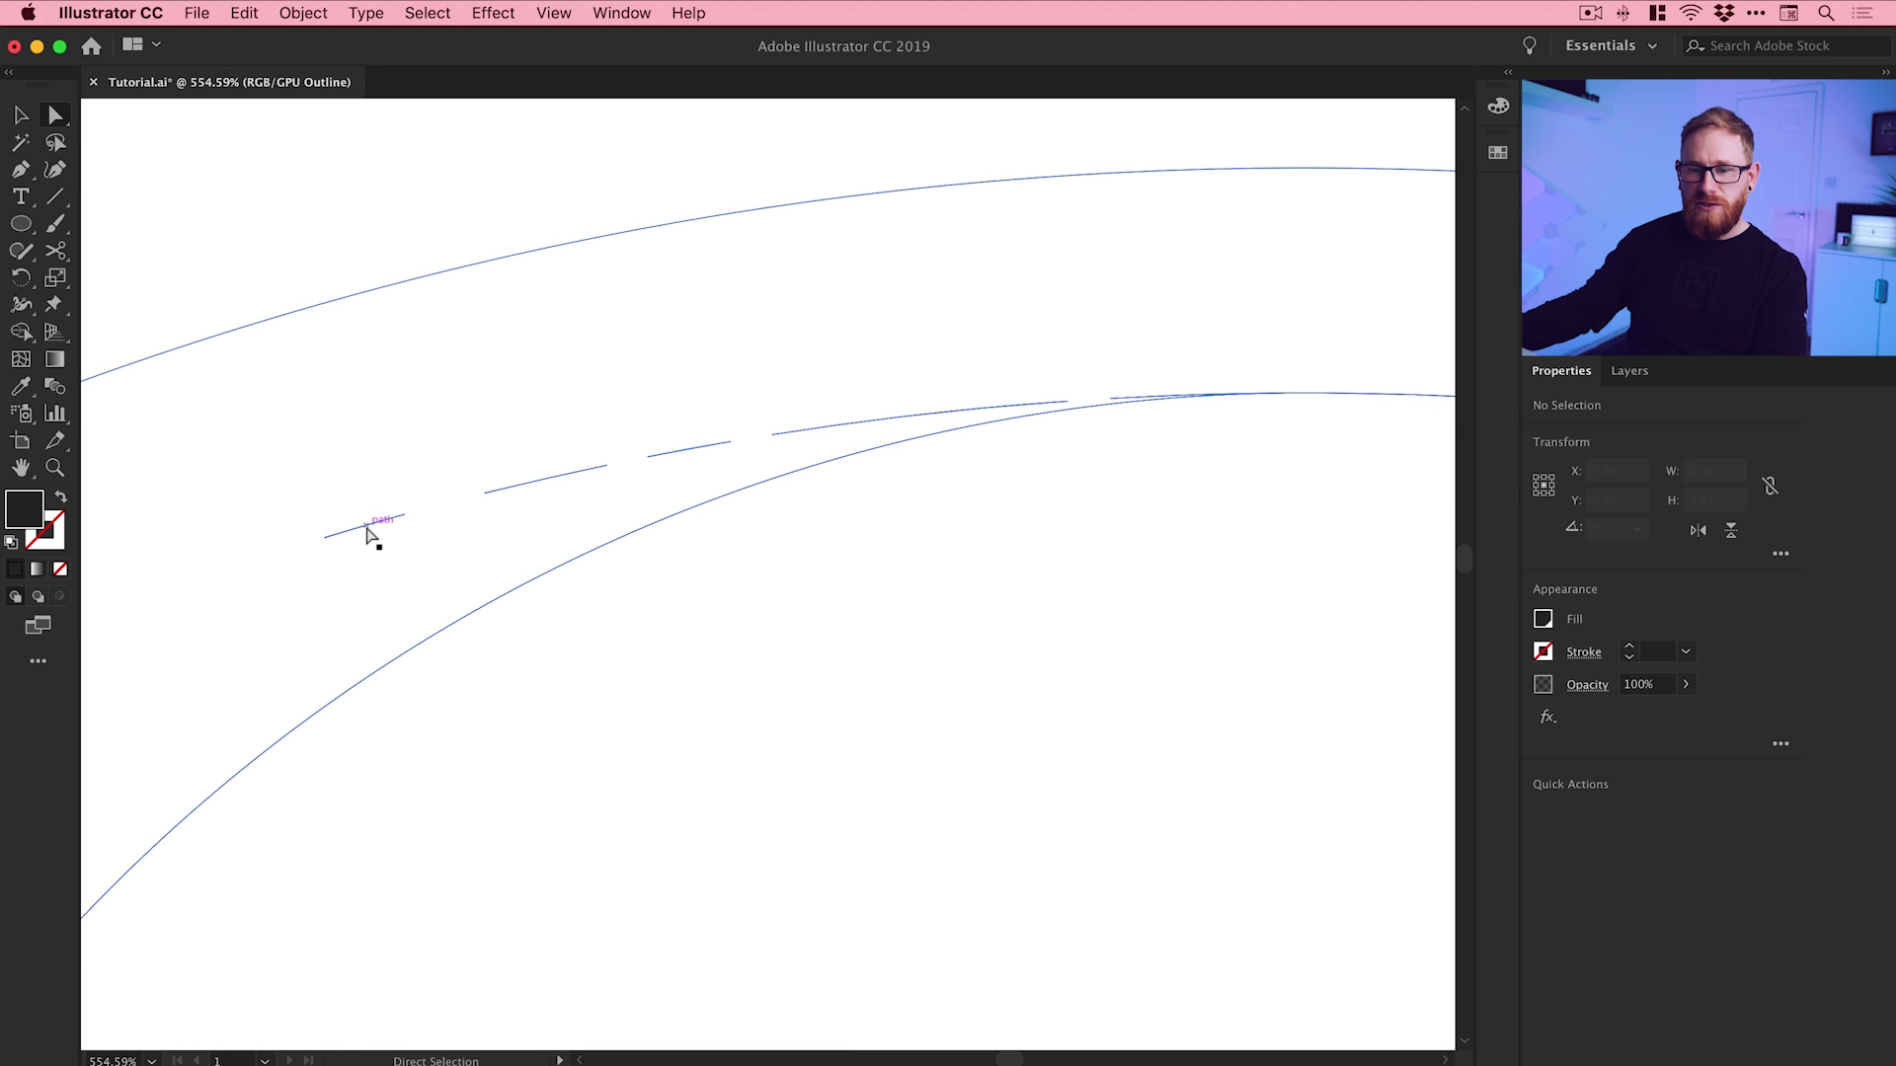
click(367, 528)
shift+click(510, 490)
shift+click(670, 451)
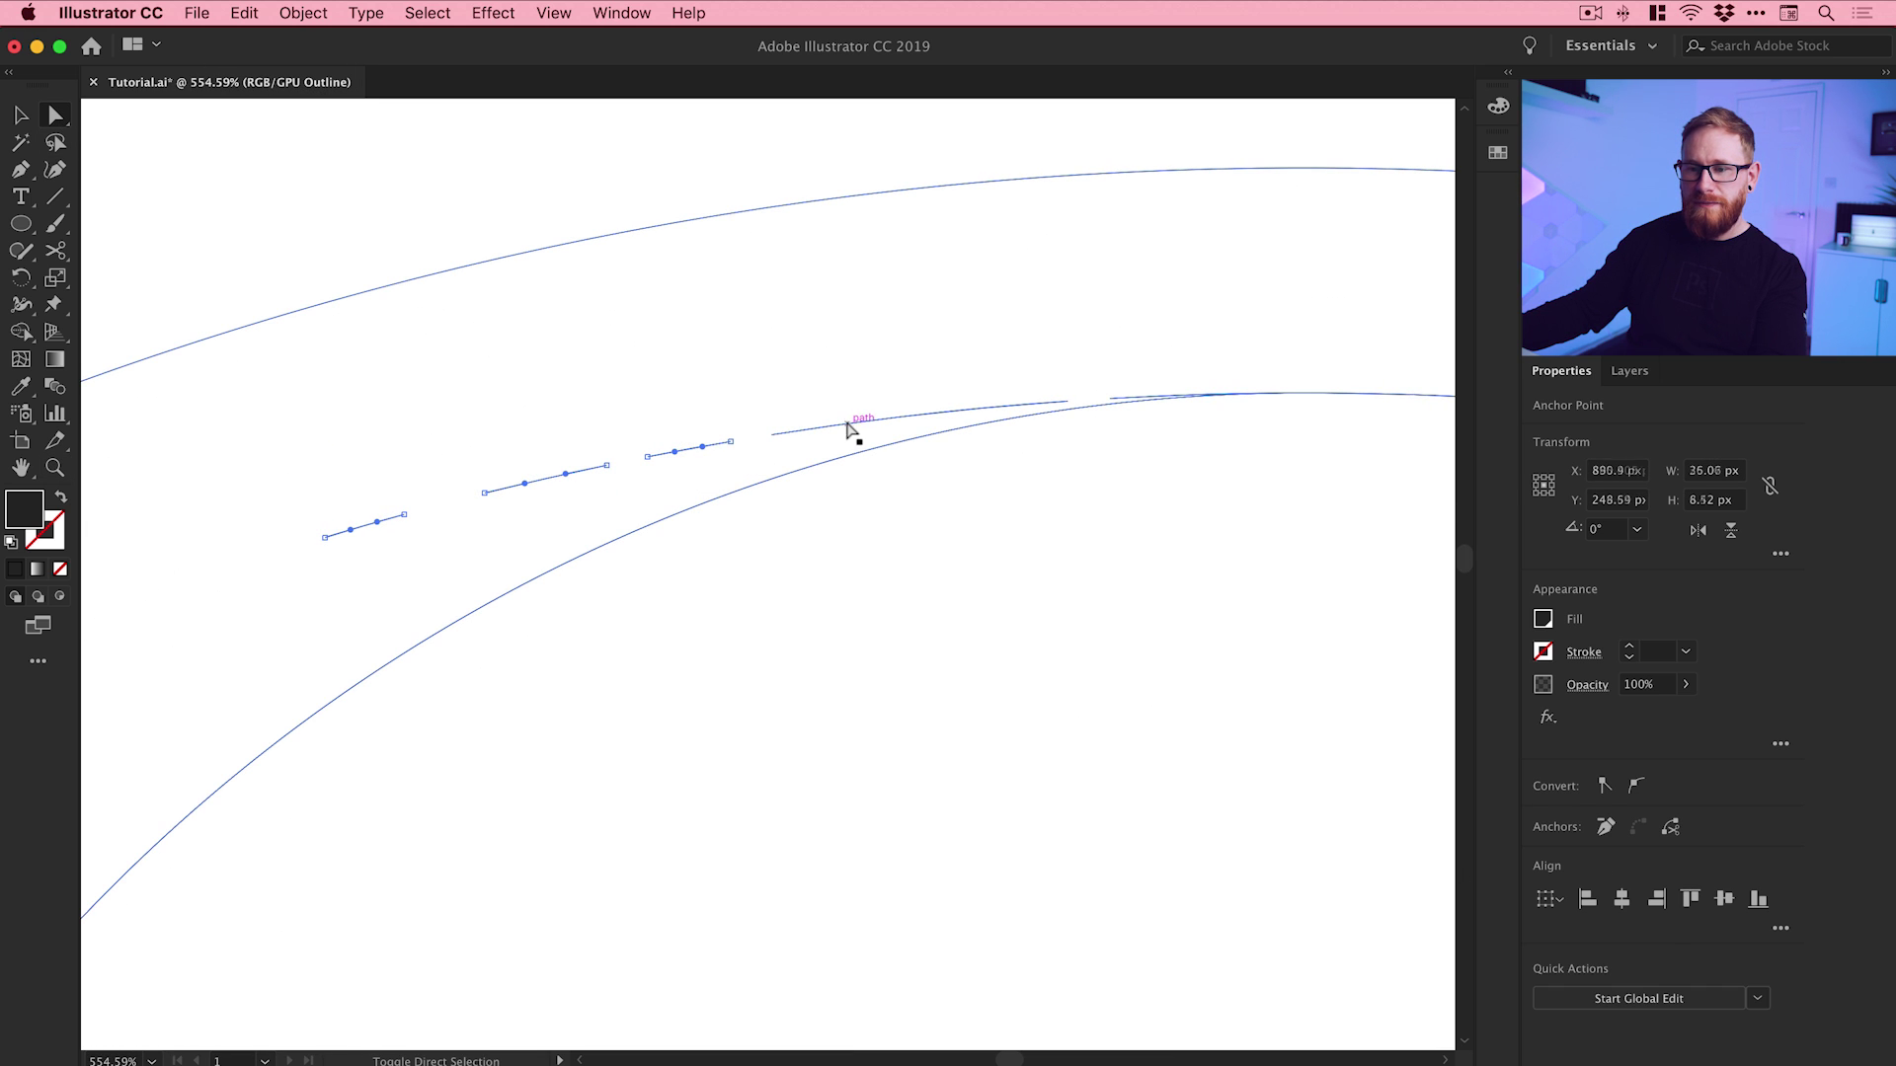
shift+click(847, 429)
key(Delete)
key(super+minus)
key(super+minus)
key(super+minus)
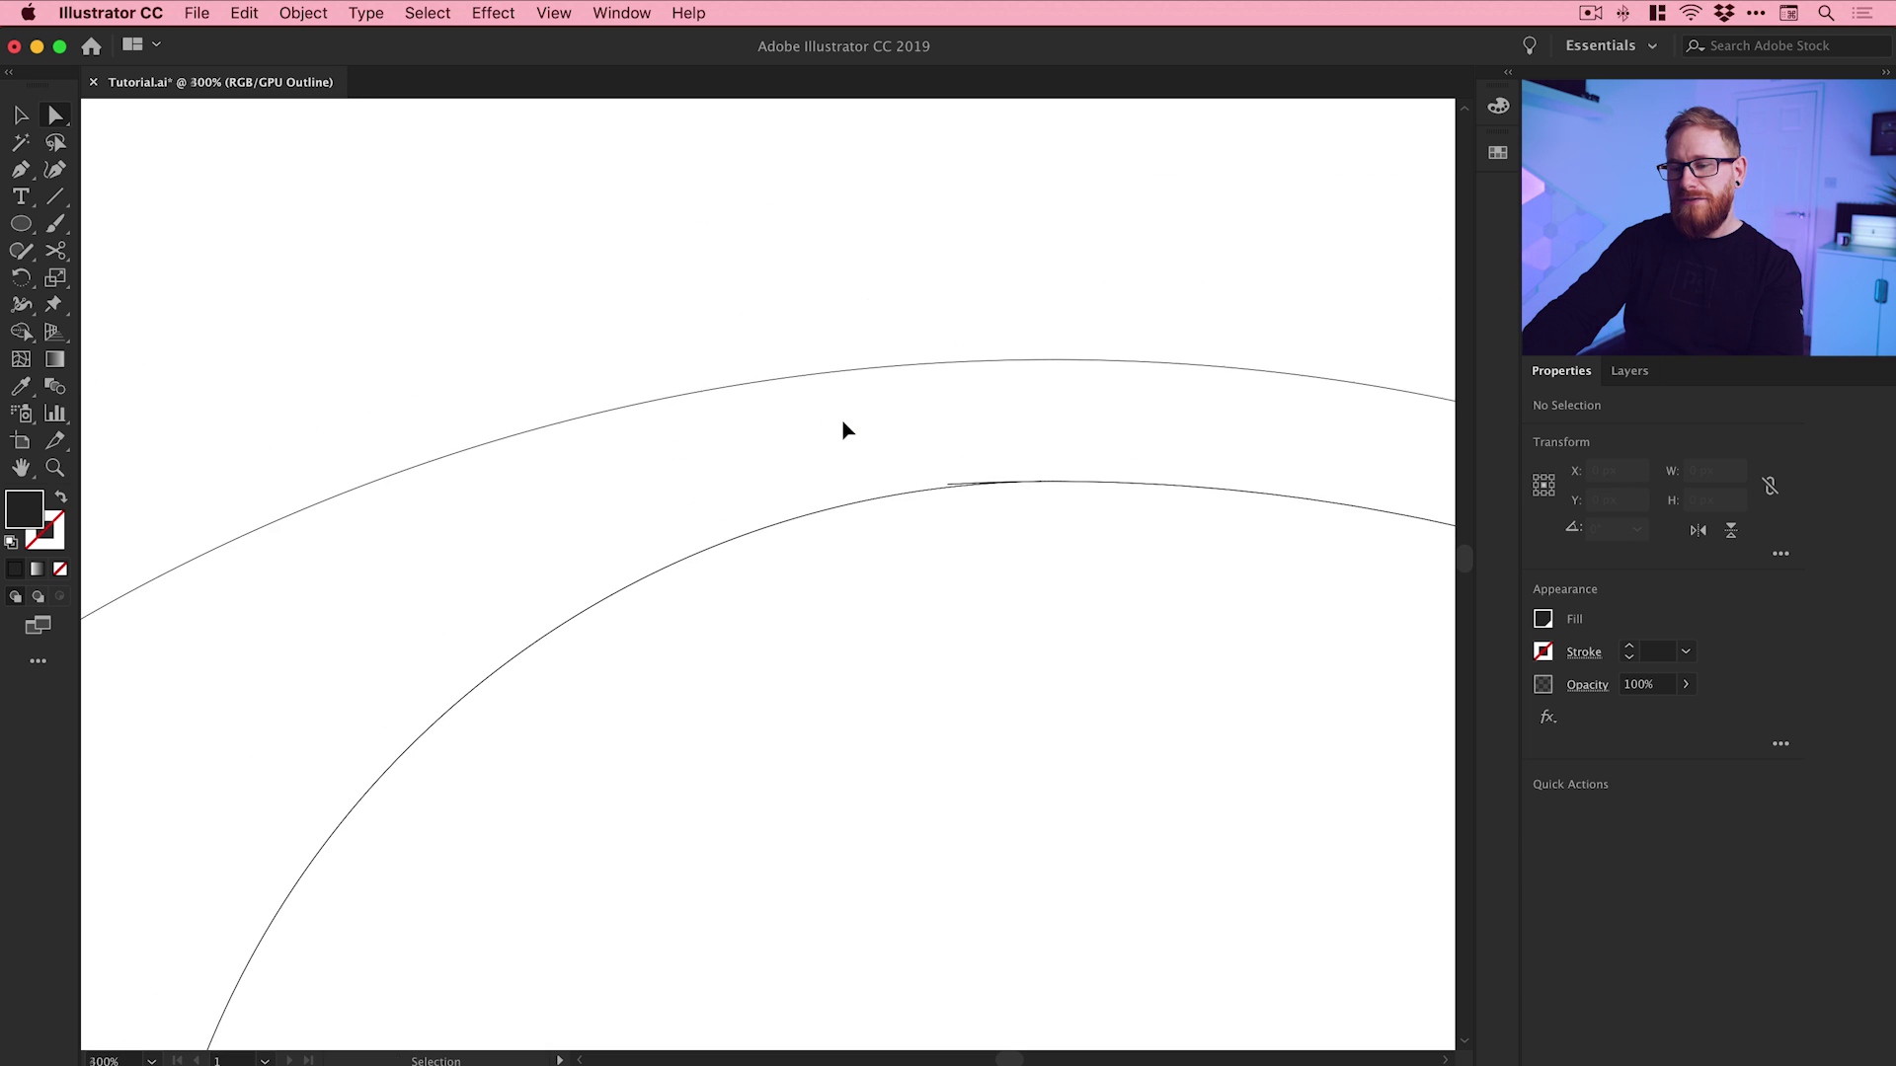
key(super+minus)
key(super+minus)
key(super+minus)
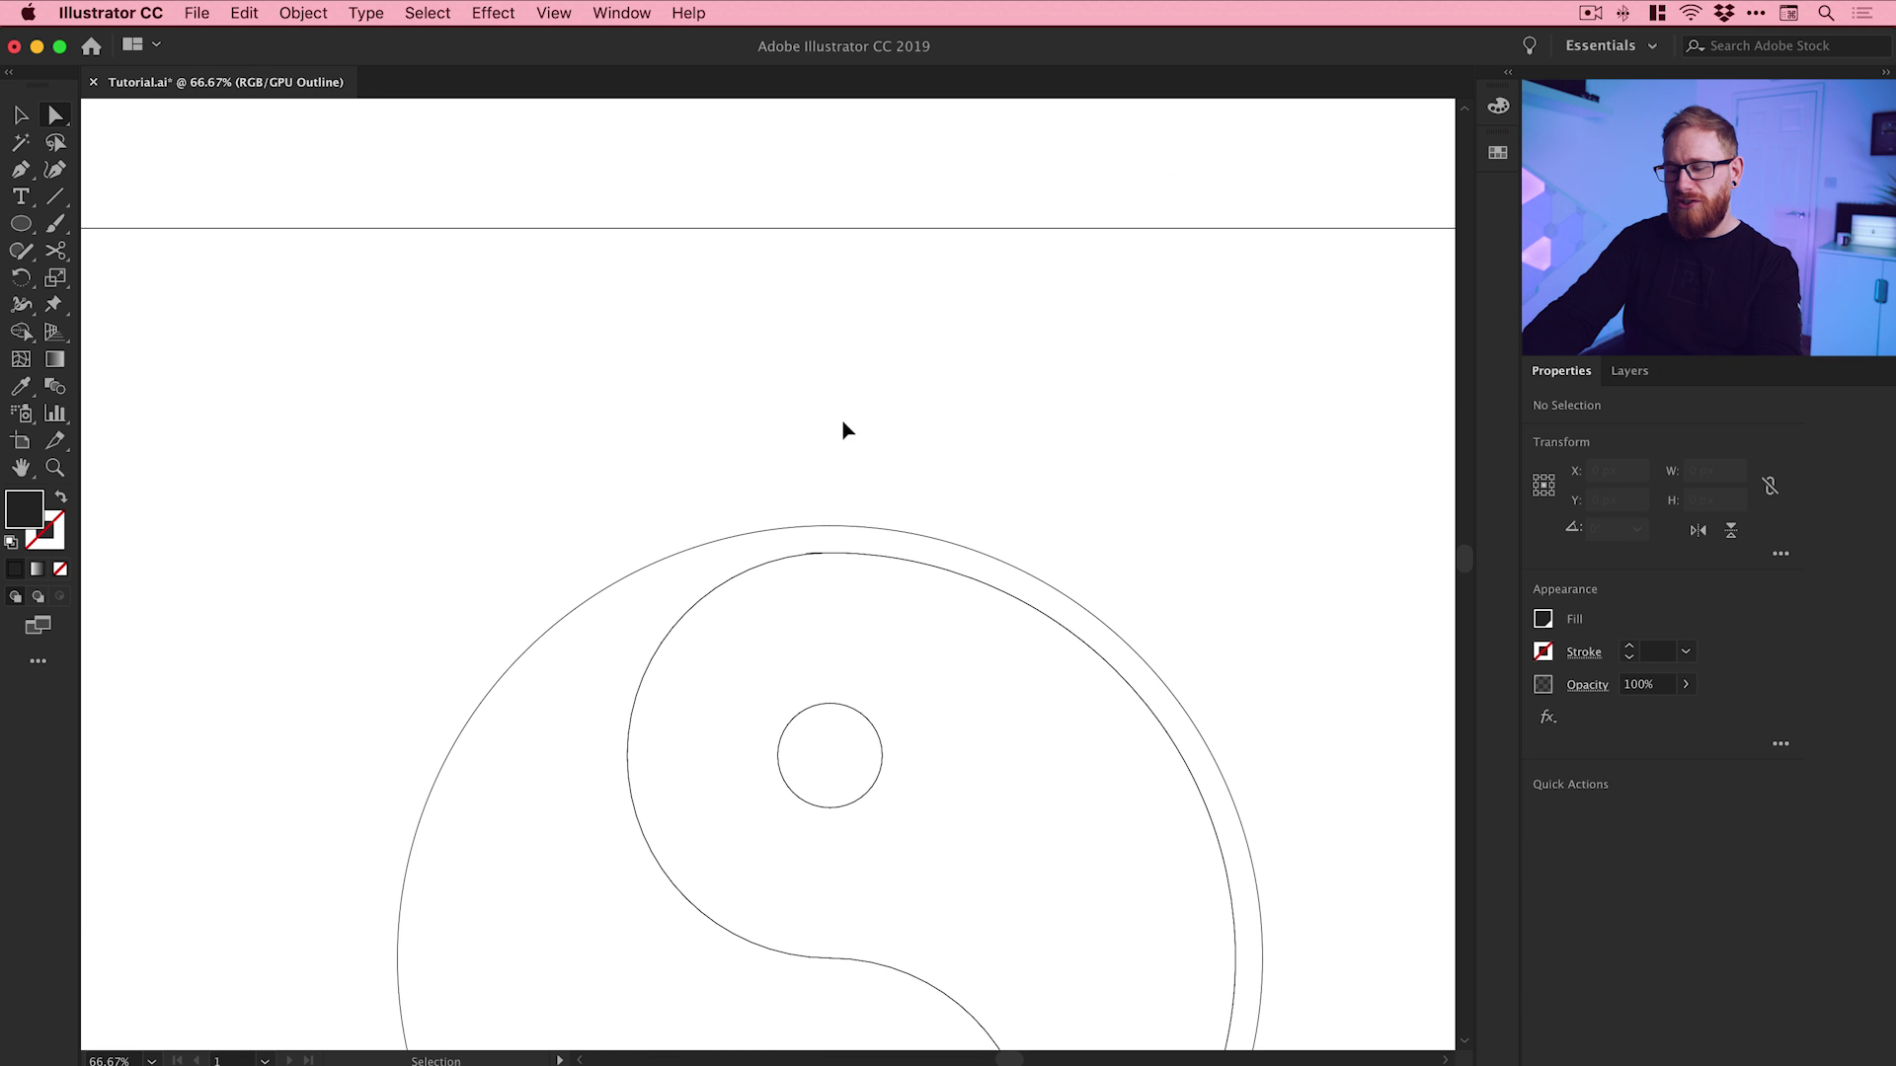
key(super+y)
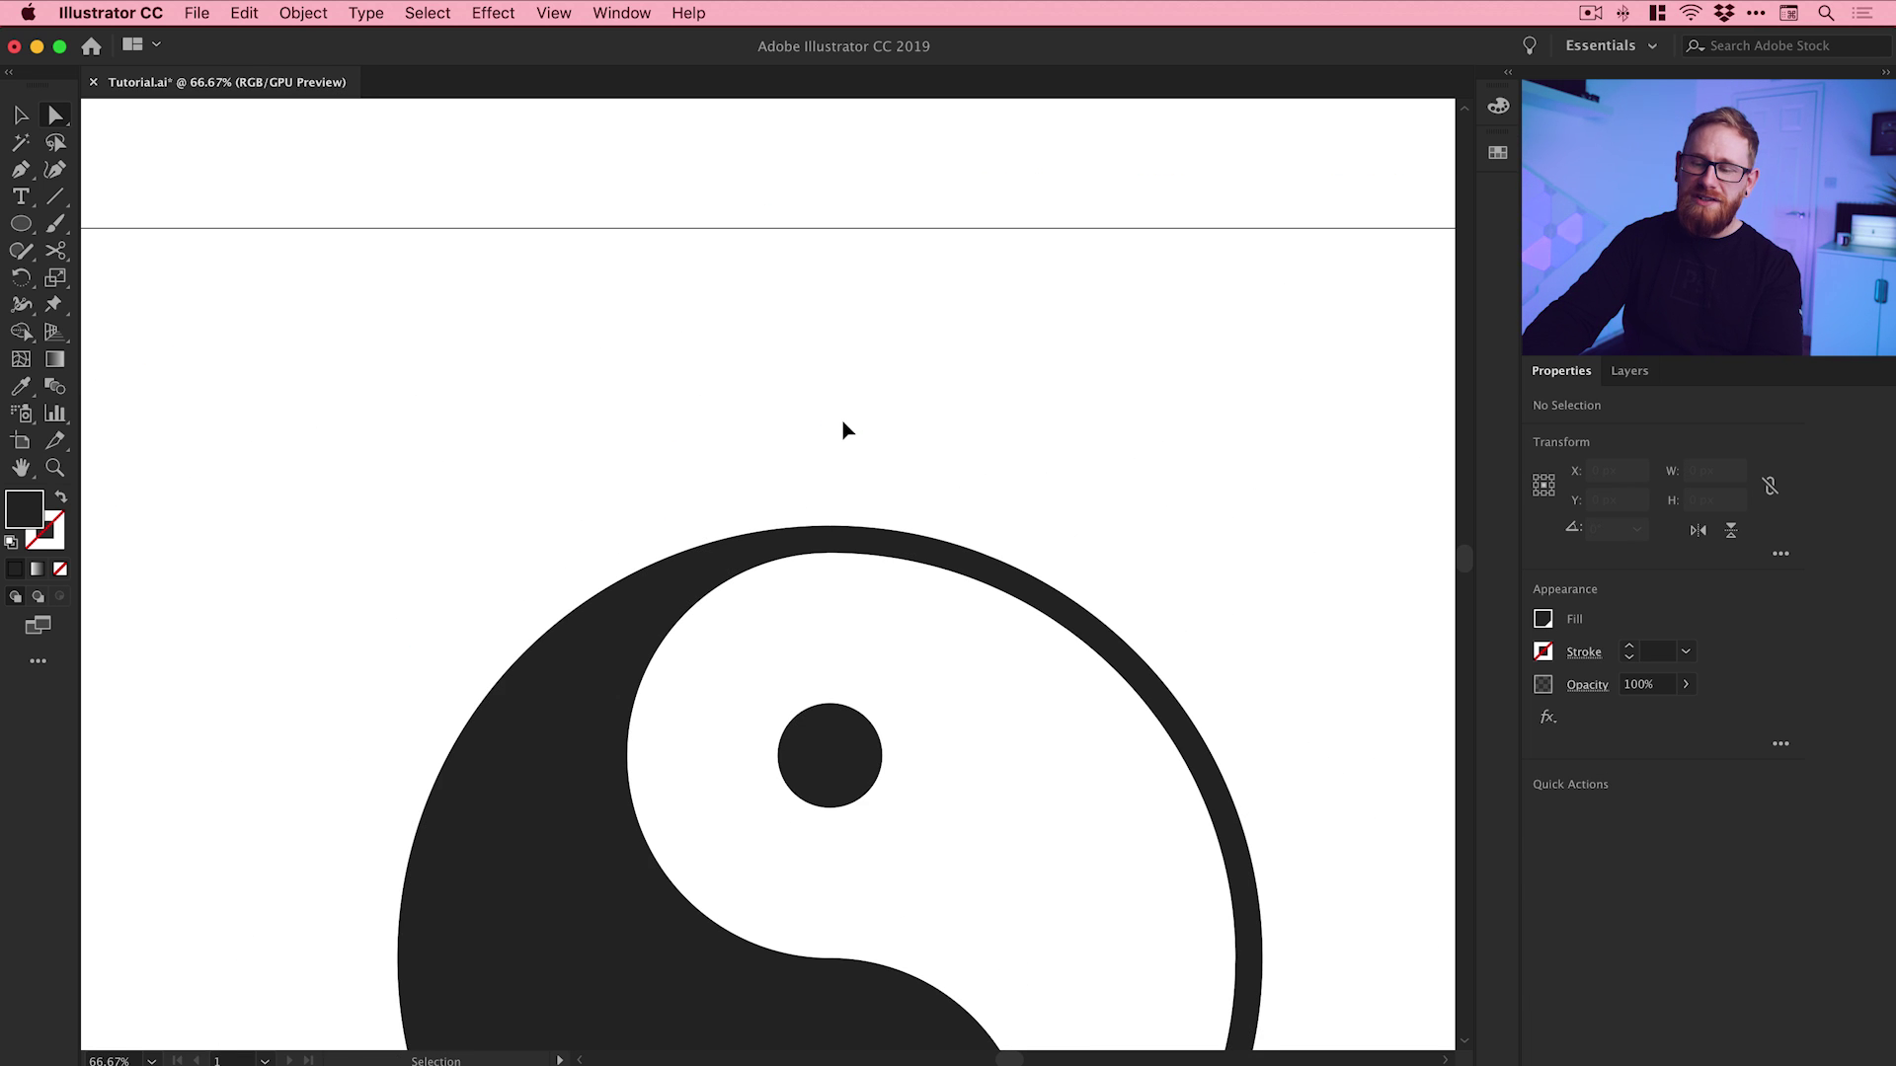
key(super+0)
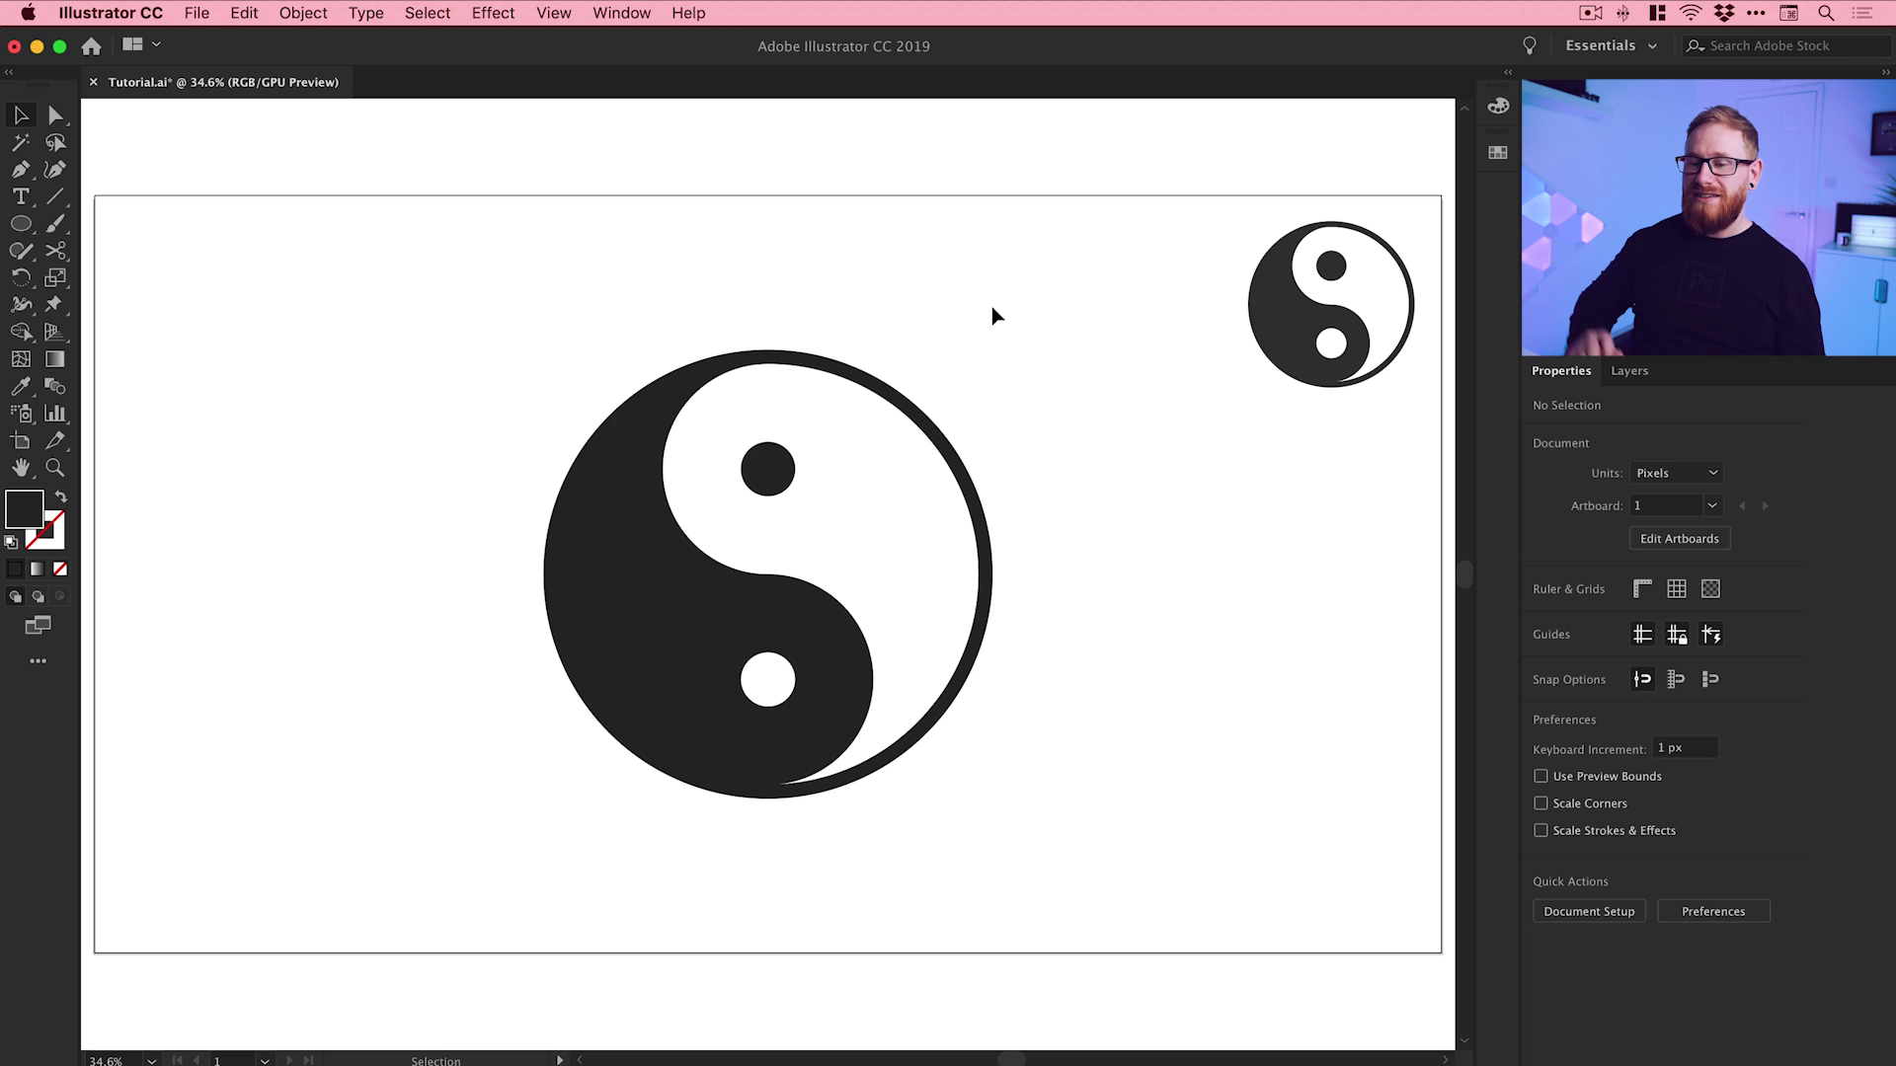
- Unite the yin-yang compound path and the top dark dot with Pathfinder
click(664, 534)
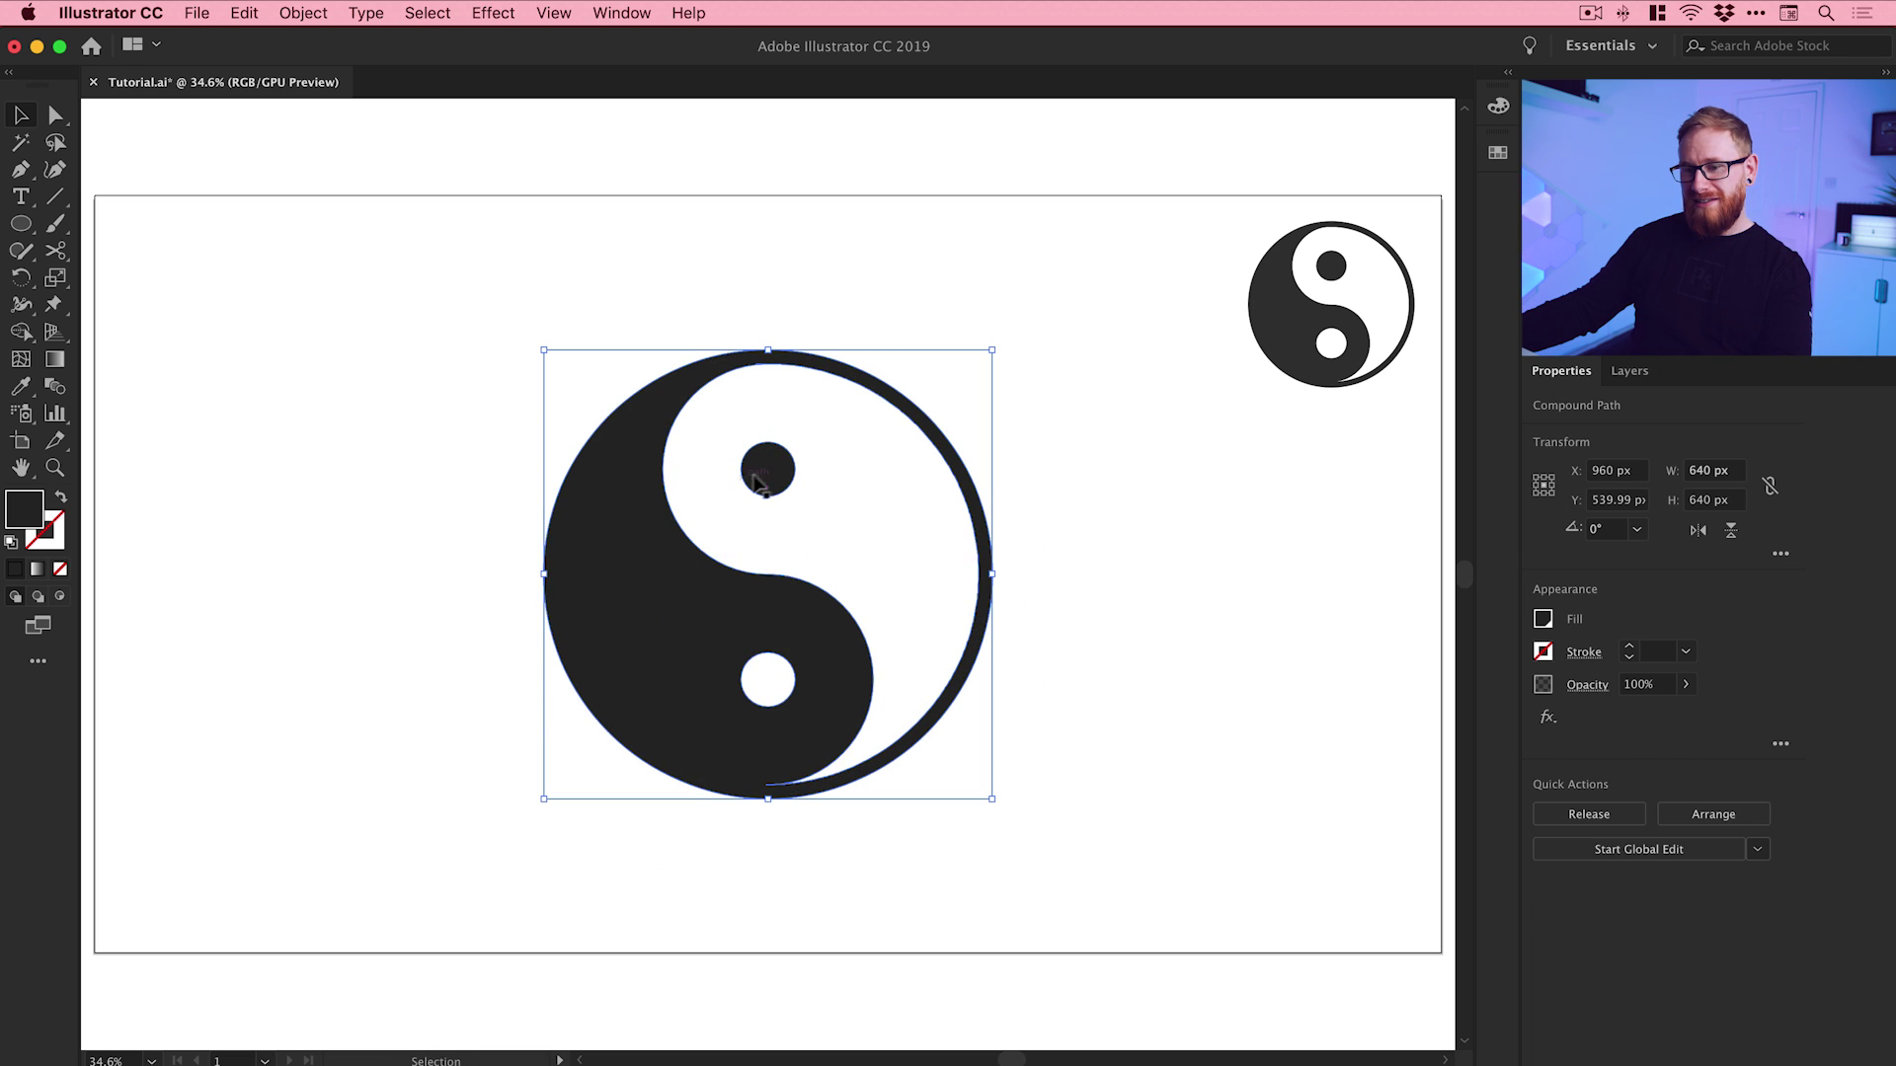
shift+click(768, 484)
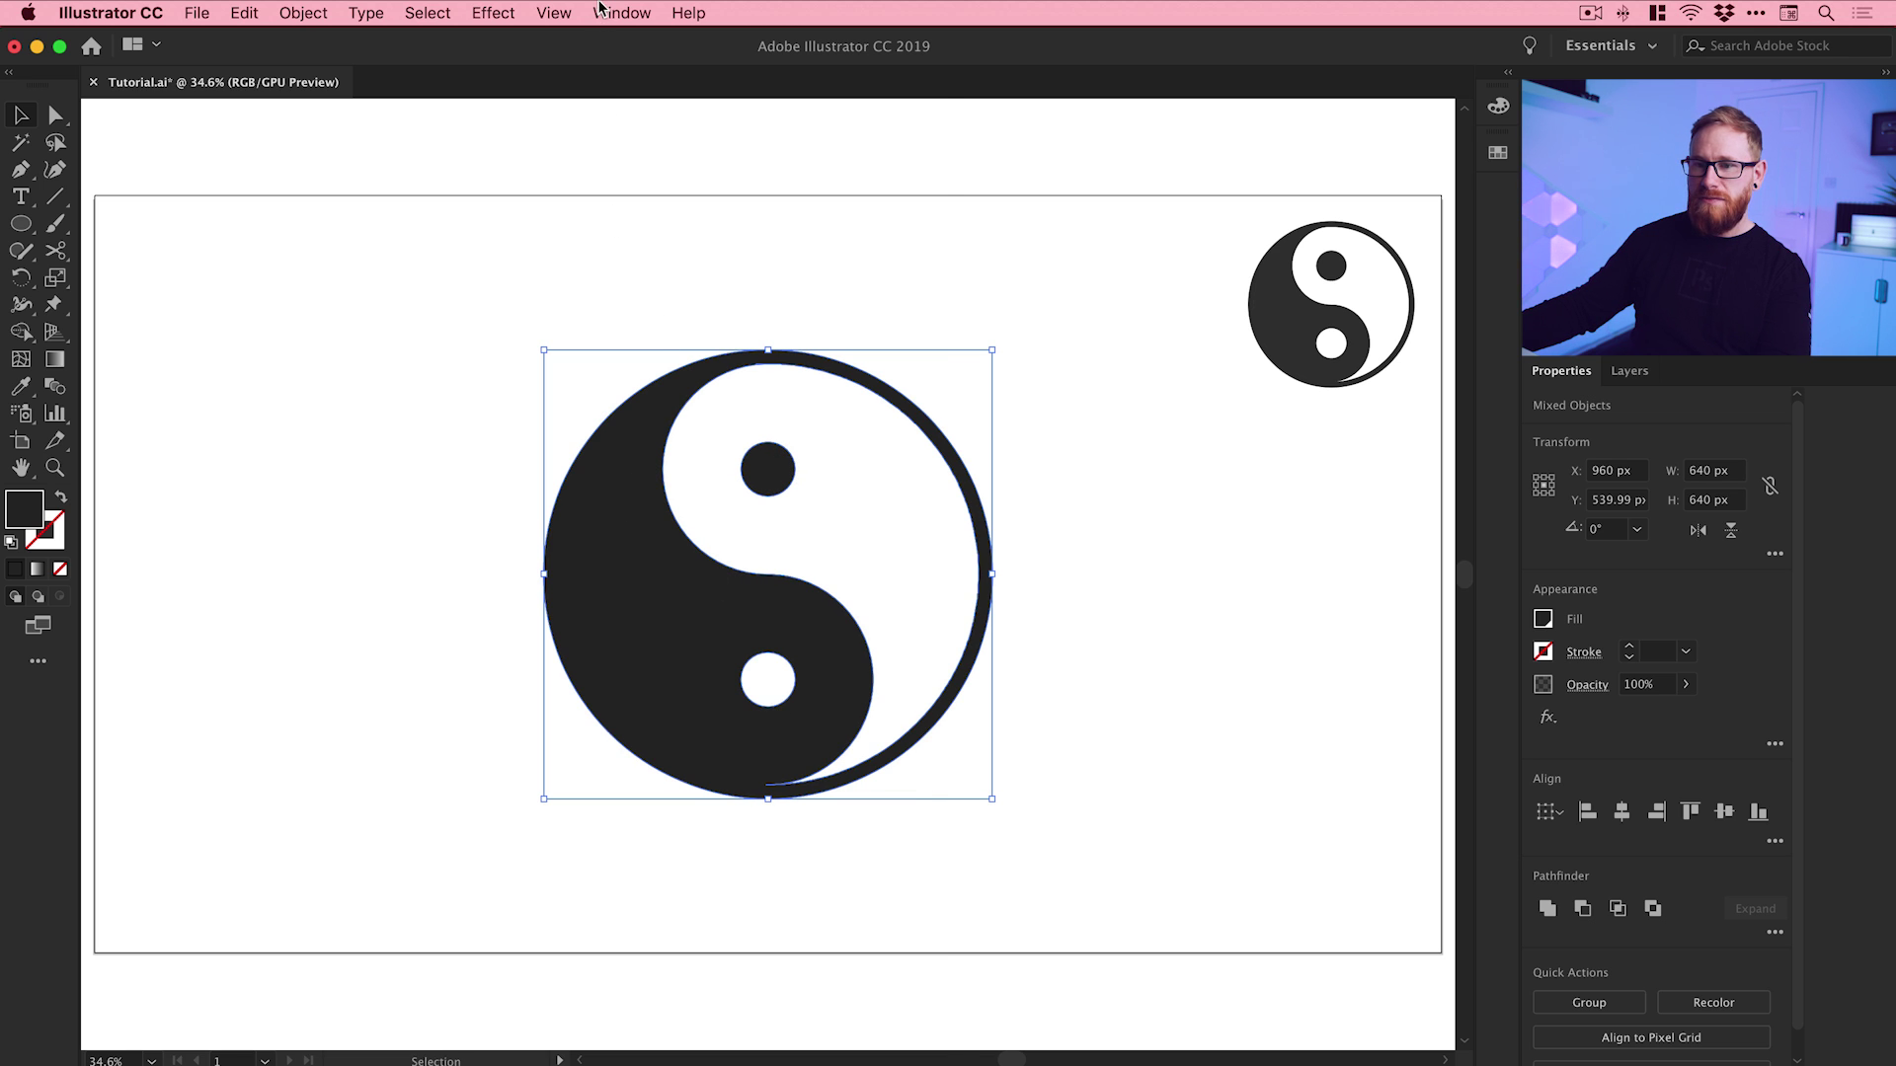
click(603, 12)
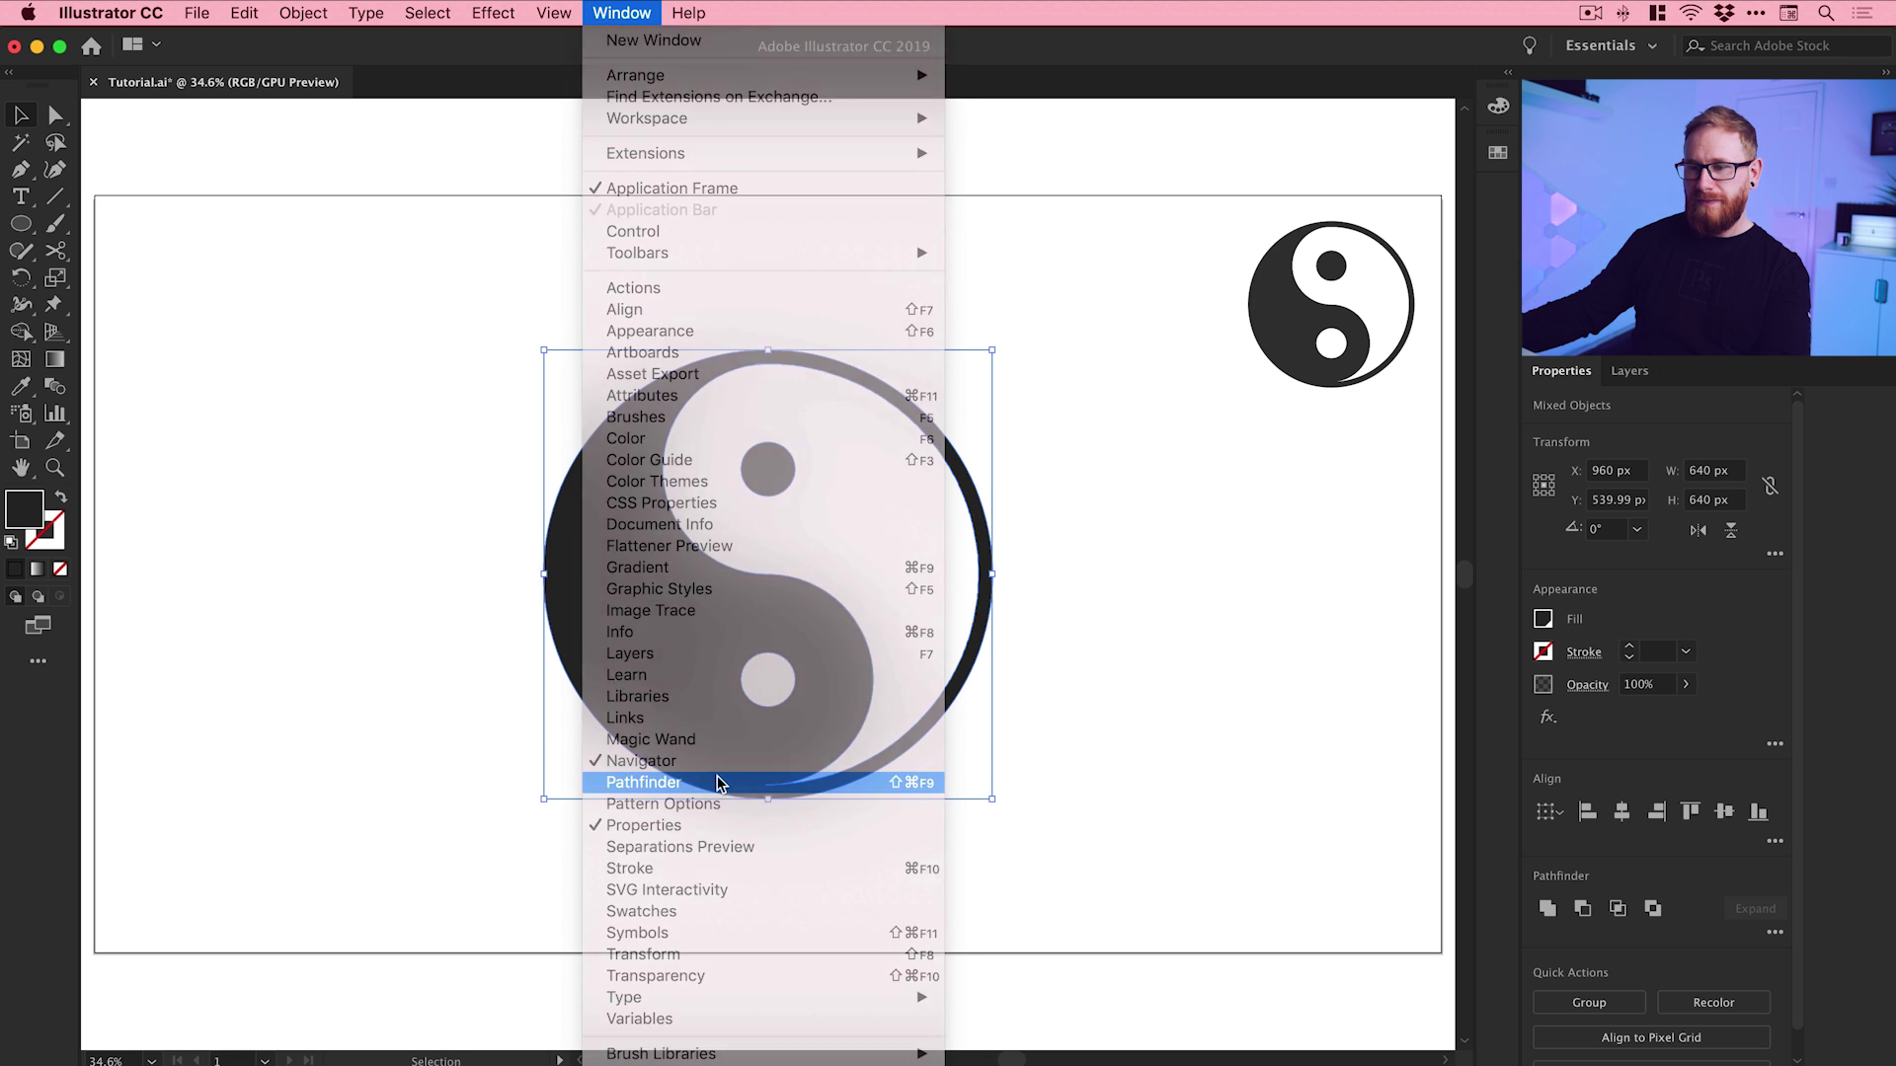
click(718, 783)
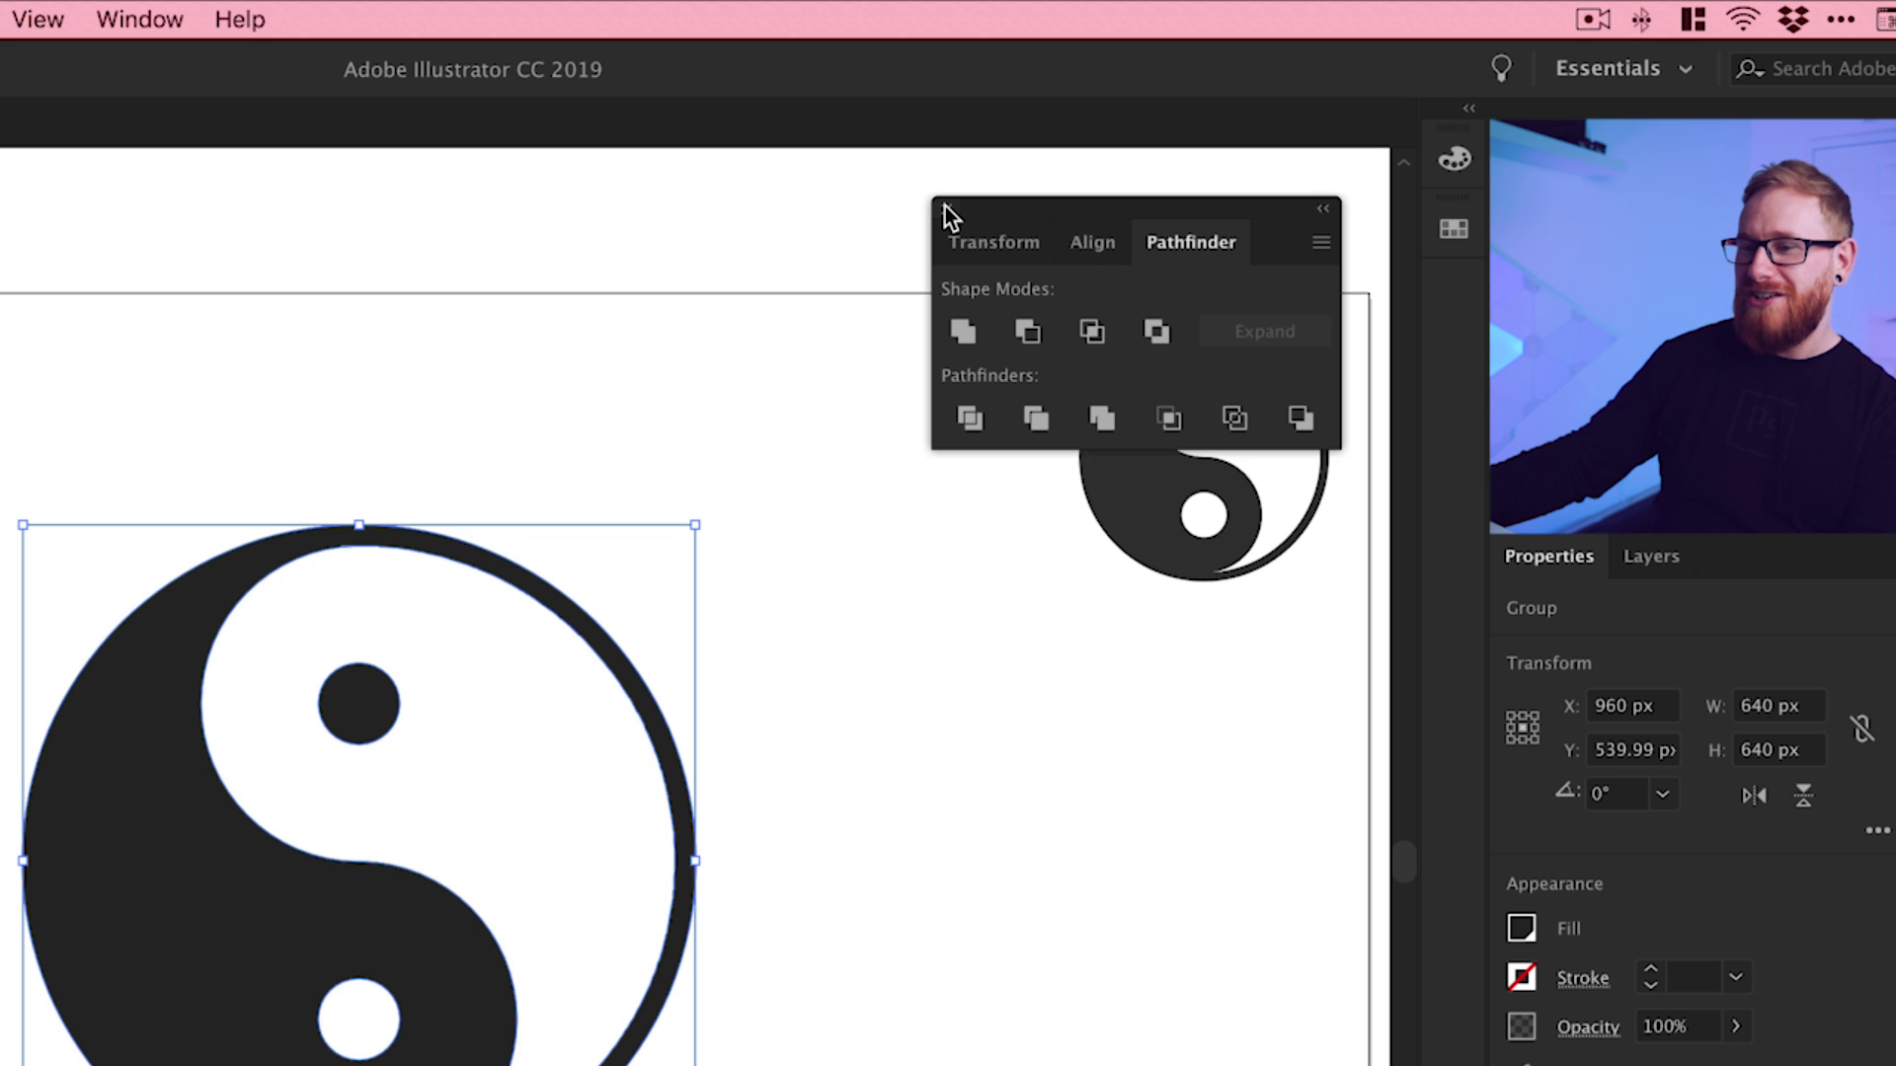
click(945, 206)
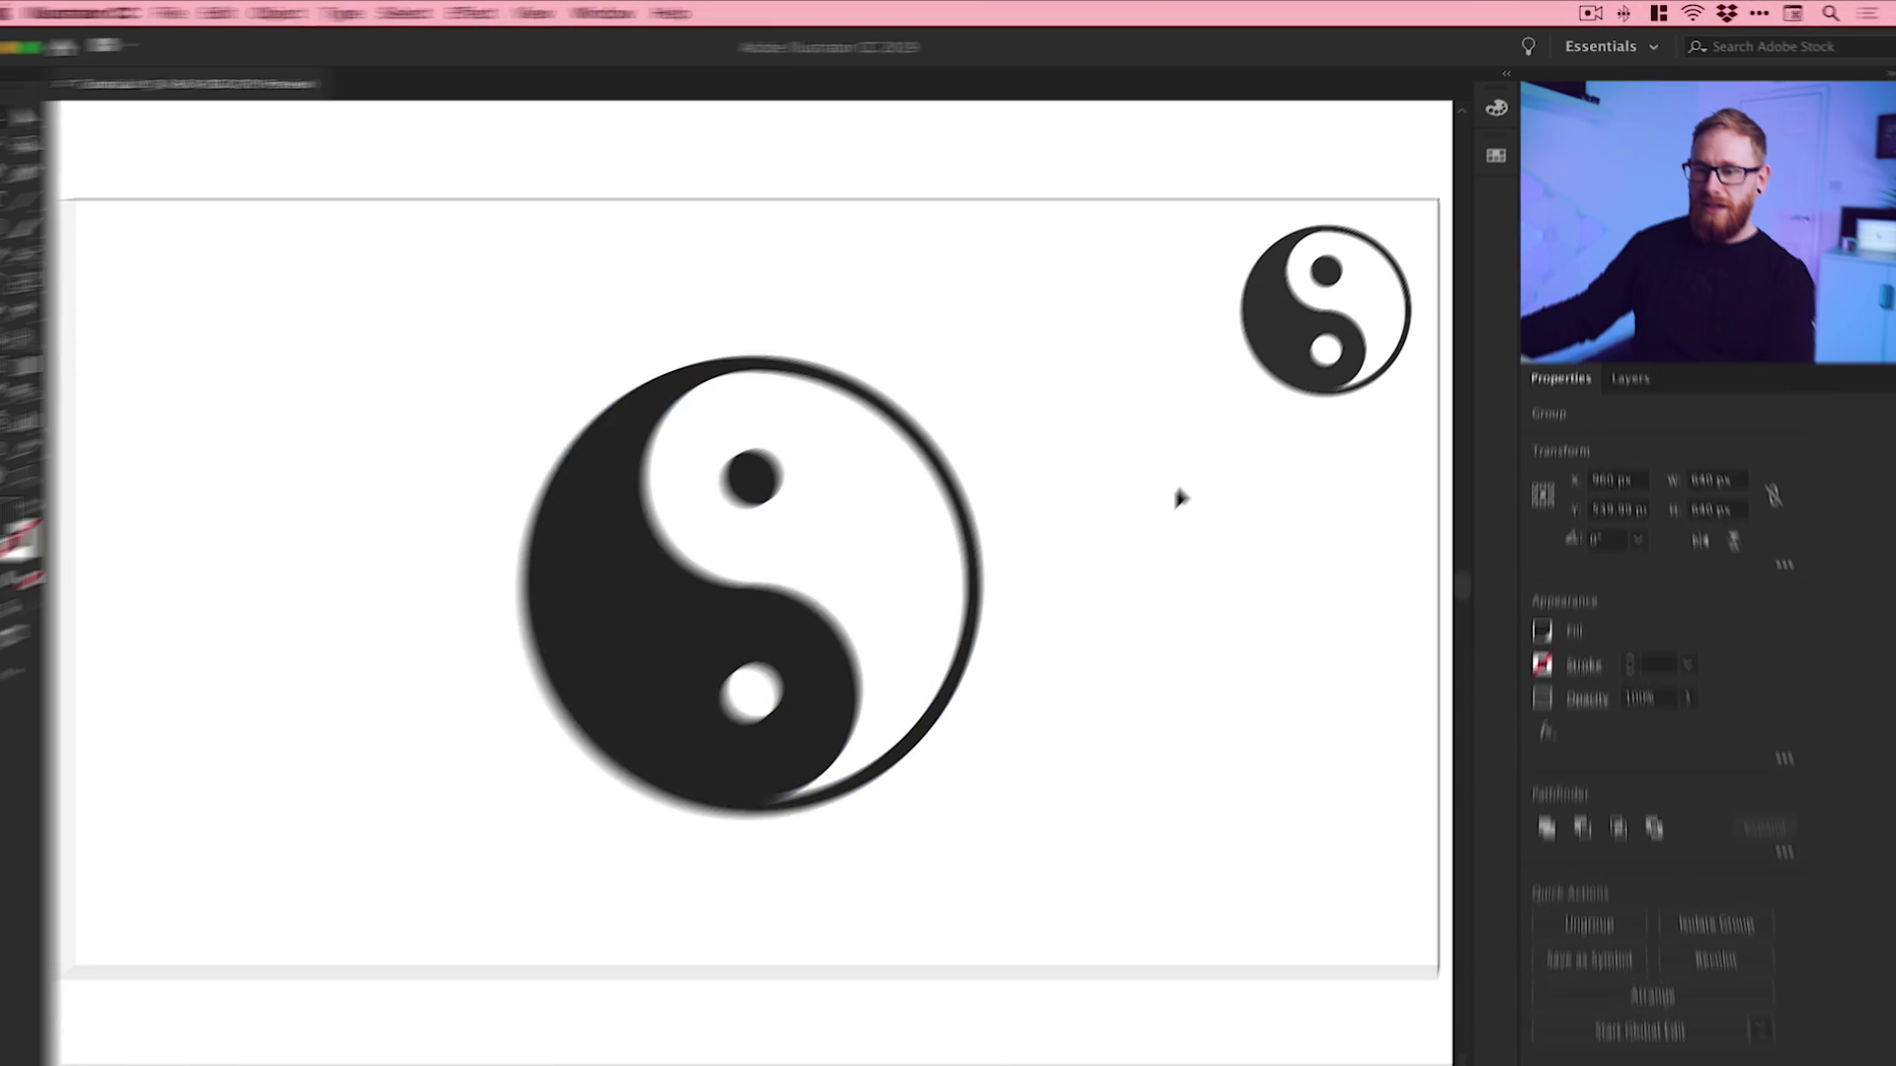
- Check in Outline view and by a test drag that the yin-yang moves as one piece
key(ctrl+y)
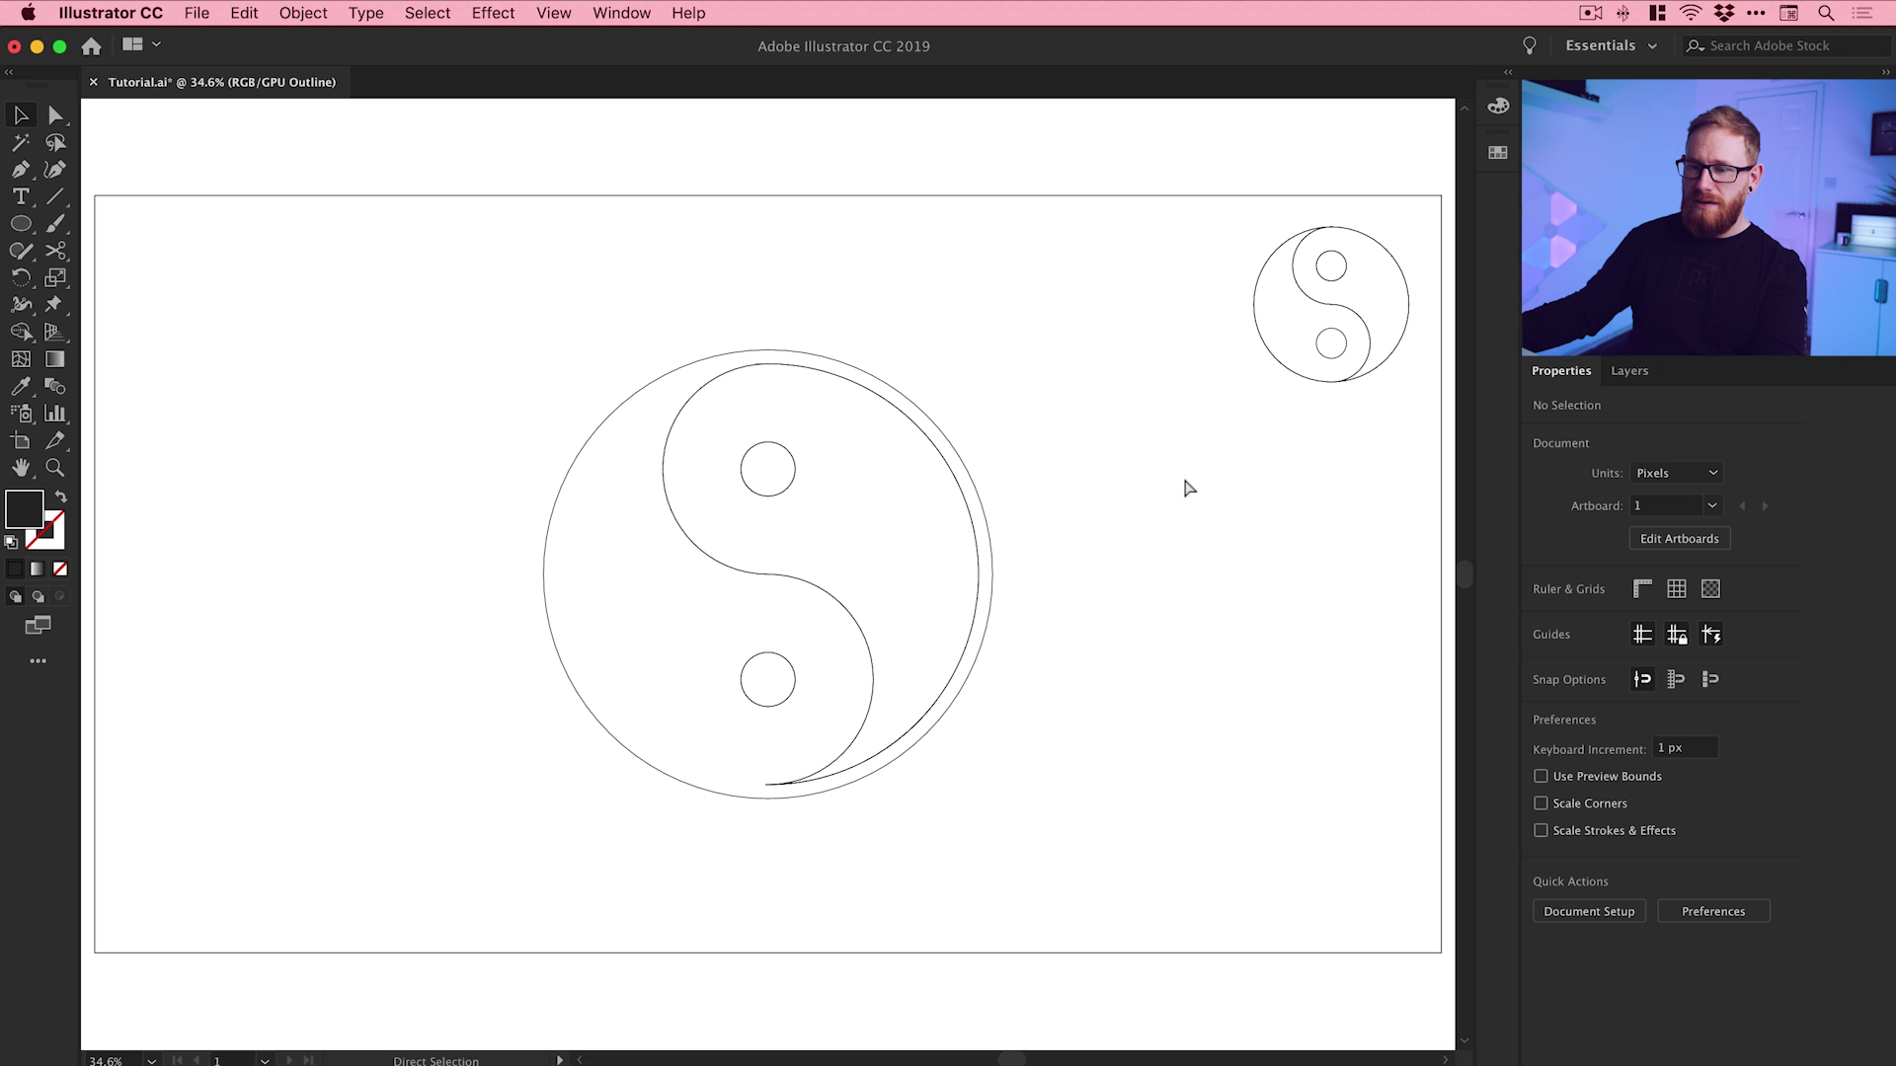
key(ctrl+y)
drag(776, 610, 516, 665)
key(ctrl+z)
key(ctrl+z)
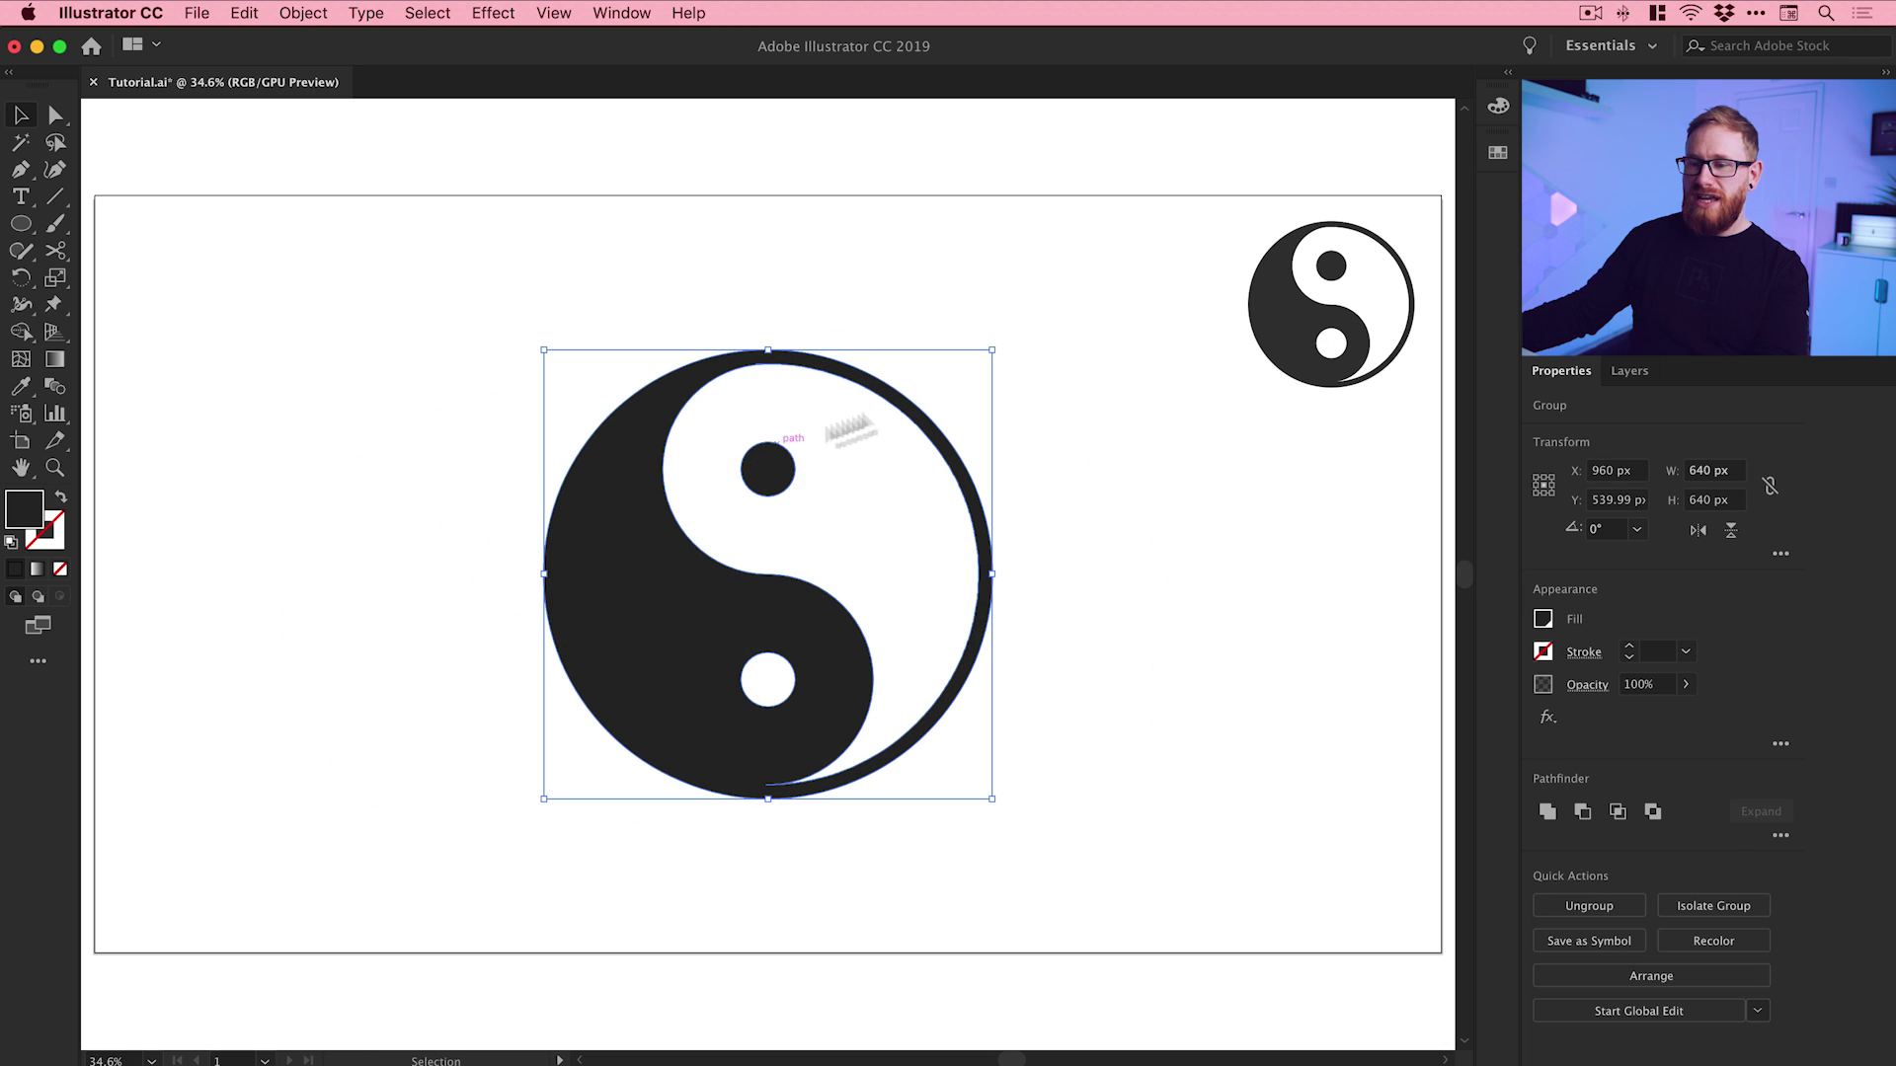